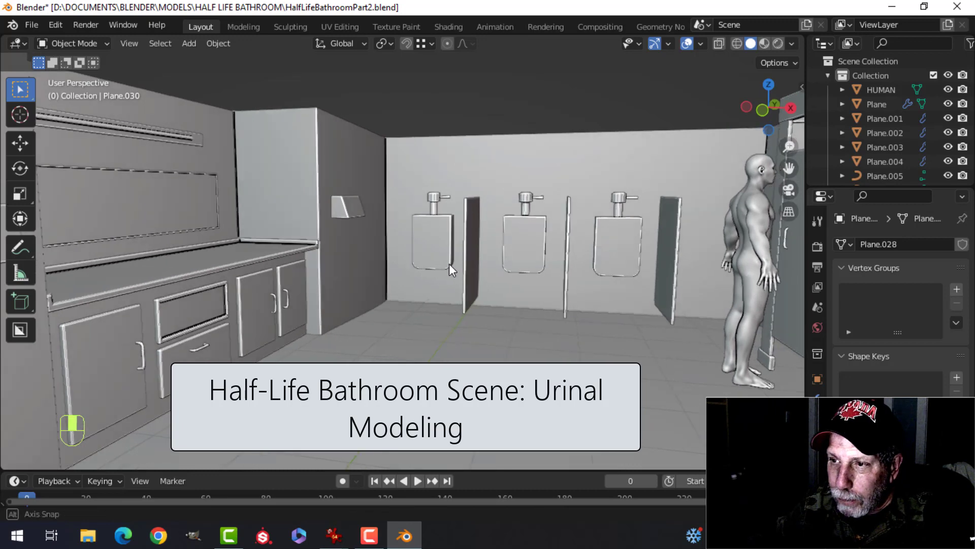
Snap the 3D cursor to the centre of the mesh of the urinal nearest the side wall
{"action": "scroll", "coordinate": [441, 259], "scroll_direction": "up", "scroll_amount": 2}
{"action": "left_click", "coordinate": [446, 244]}
{"action": "scroll", "coordinate": [476, 284], "scroll_direction": "down", "scroll_amount": 1}
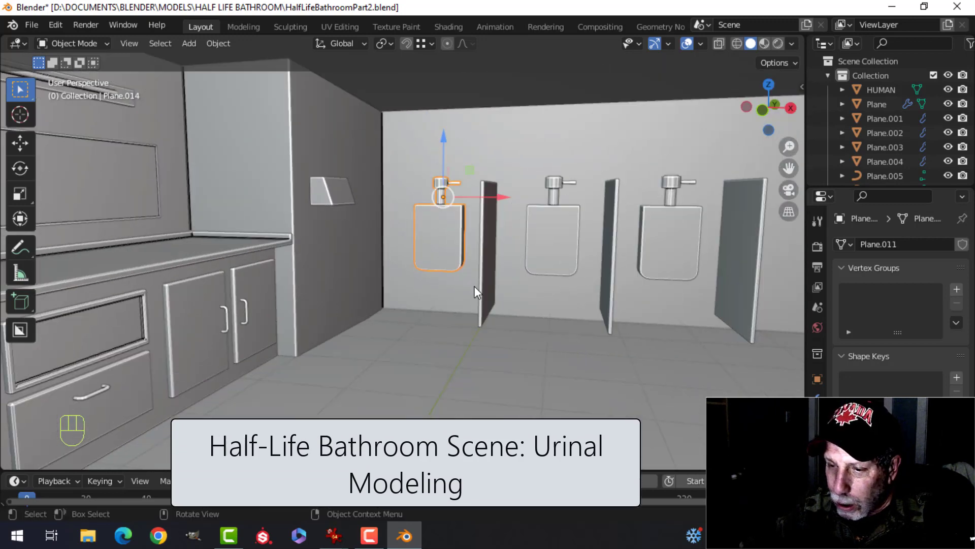
{"action": "key", "text": "Tab"}
{"action": "key", "text": "a"}
{"action": "key", "text": "shift+s"}
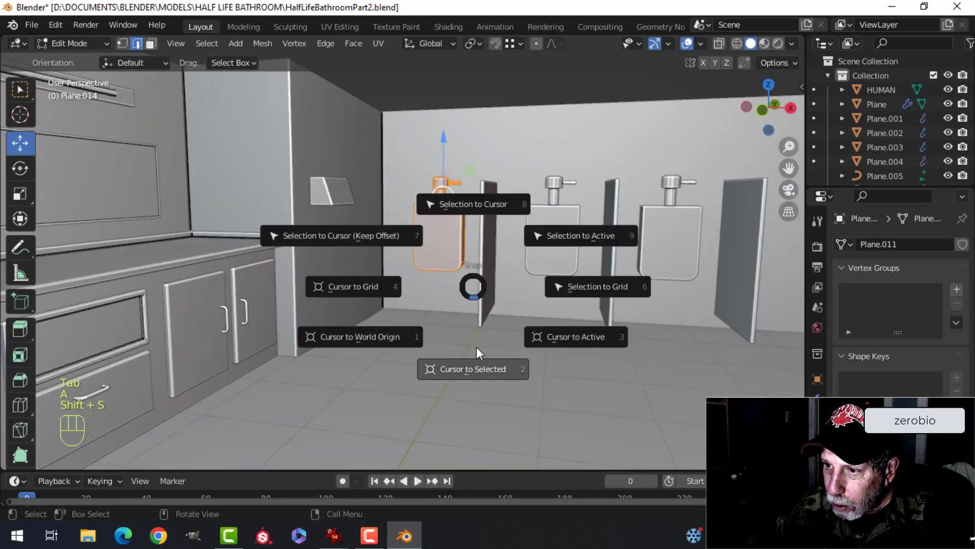
{"action": "left_click", "coordinate": [475, 366]}
Delete the urinal nearest the side wall
{"action": "scroll", "coordinate": [482, 305], "scroll_direction": "up", "scroll_amount": 2}
{"action": "key", "text": "Tab"}
{"action": "middle_click_drag", "start_coordinate": [488, 253], "coordinate": [435, 279]}
{"action": "key", "text": "x"}
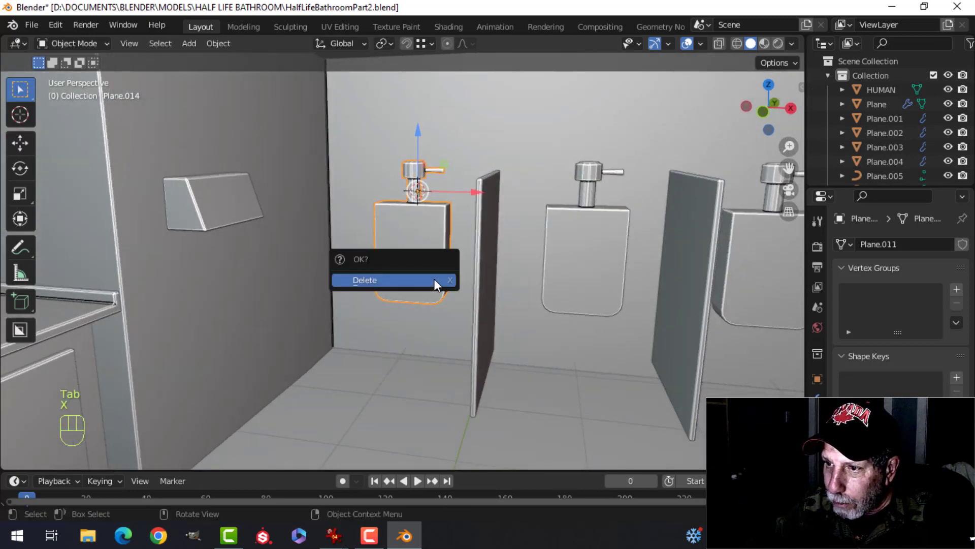
{"action": "left_click", "coordinate": [434, 279]}
Add a plane at the 3D cursor and rotate its mesh 90° about X so it stands upright
{"action": "key", "text": "shift+a"}
{"action": "mouse_move", "coordinate": [428, 257]}
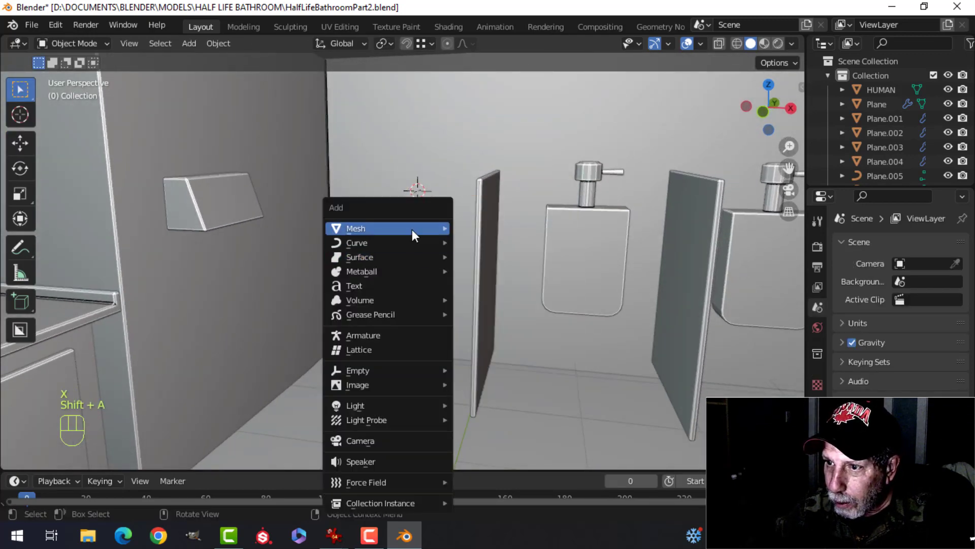
{"action": "mouse_move", "coordinate": [413, 229]}
{"action": "left_click", "coordinate": [480, 228]}
{"action": "key", "text": "Tab"}
{"action": "scroll", "coordinate": [440, 242], "scroll_direction": "down", "scroll_amount": 2}
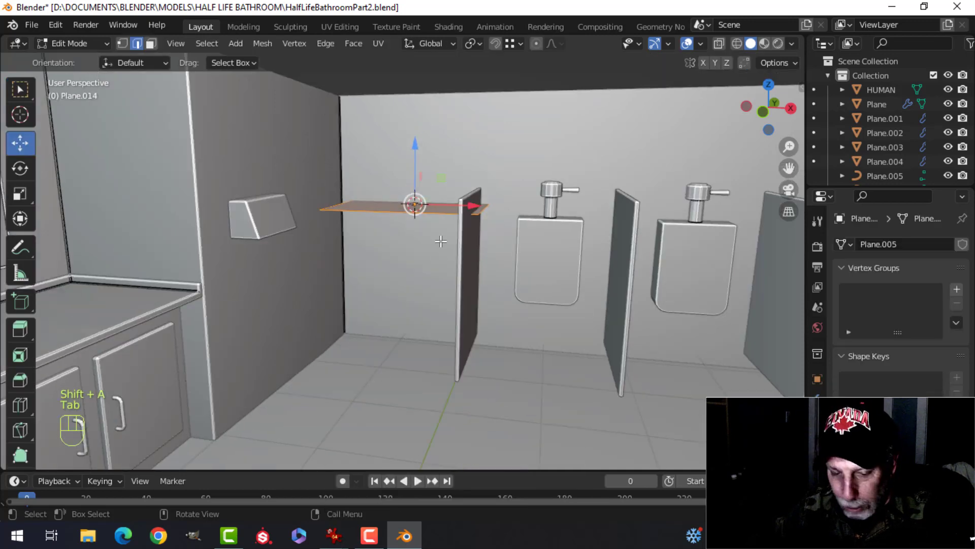
{"action": "key", "text": "r"}
{"action": "key", "text": "x"}
{"action": "key", "text": "9"}
{"action": "key", "text": "0"}
{"action": "left_click", "coordinate": [440, 242]}
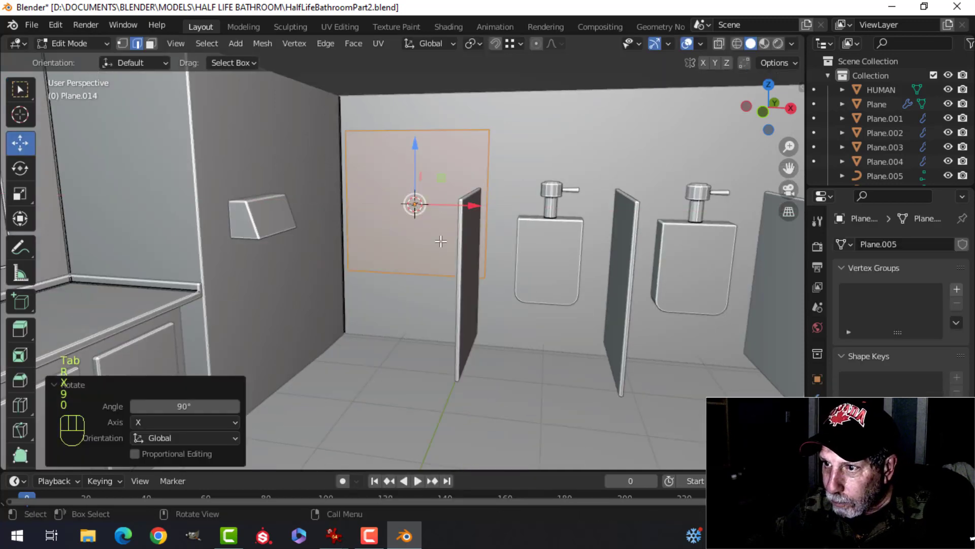
Lower the upright plane about 0.56 m, then scale it to about 0.447 along X and 0.664 along Z
{"action": "middle_click_drag", "start_coordinate": [438, 242], "coordinate": [453, 245]}
{"action": "left_click_drag", "start_coordinate": [425, 152], "coordinate": [425, 192]}
{"action": "key", "text": "s"}
{"action": "key", "text": "x"}
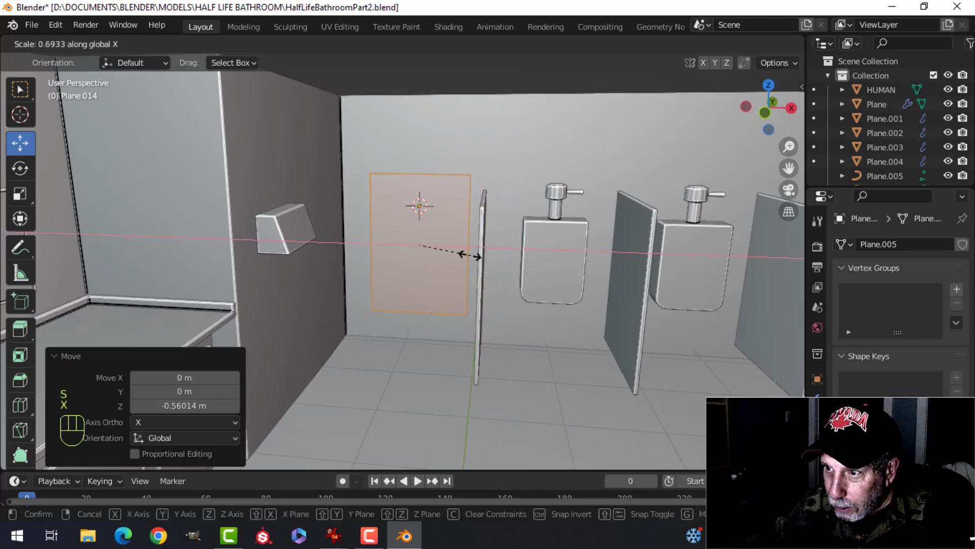
{"action": "left_click", "coordinate": [449, 259]}
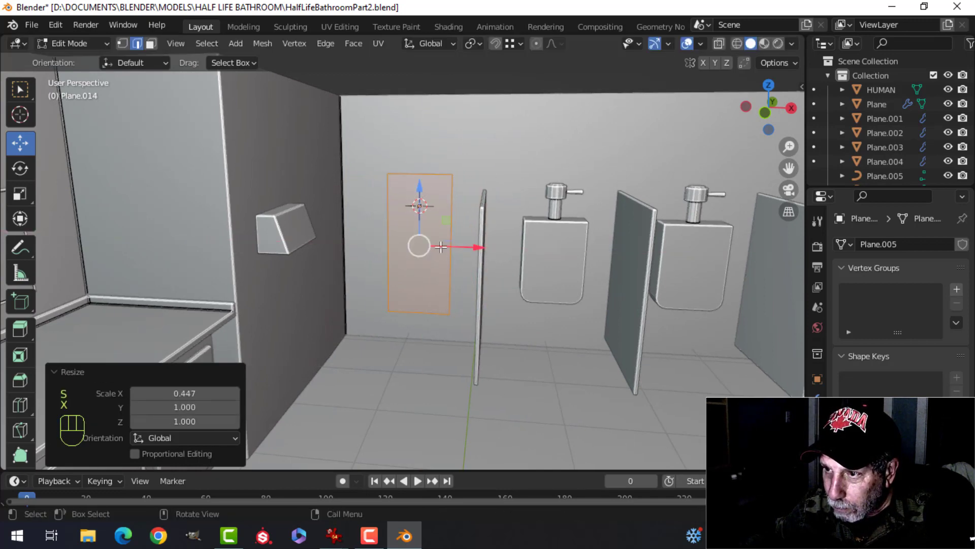
{"action": "key", "text": "s"}
{"action": "key", "text": "z"}
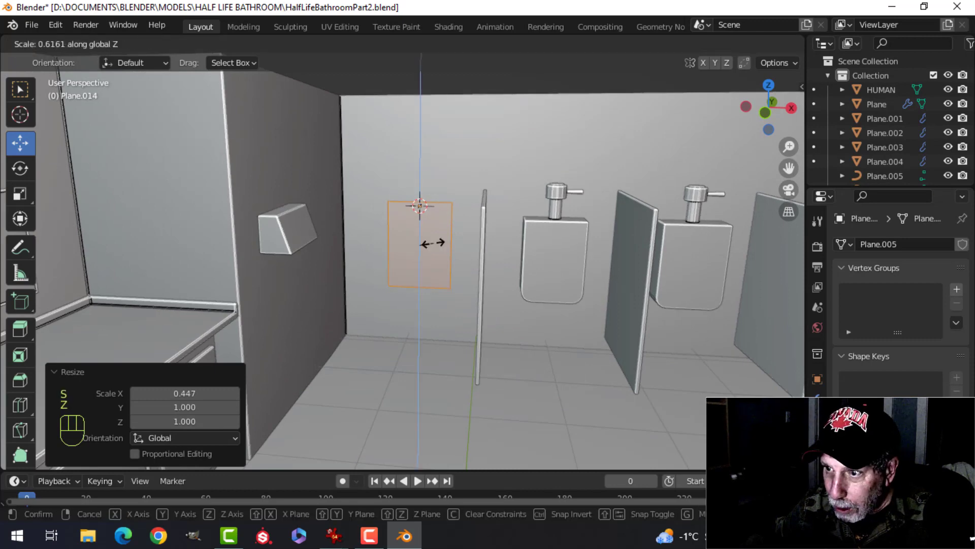
{"action": "left_click", "coordinate": [436, 250]}
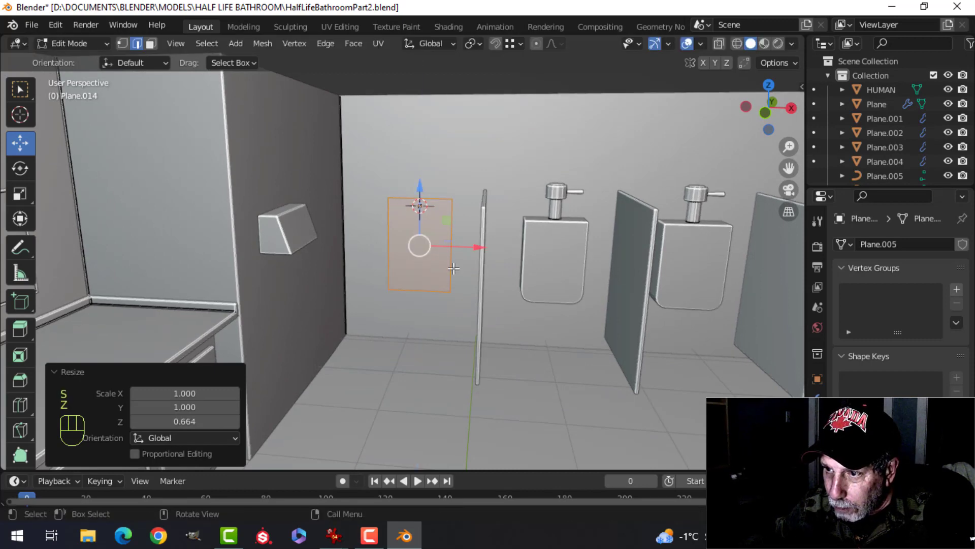
Extrude the upright panel's bottom edge outward from the wall along Y to form a horizontal ledge
{"action": "middle_click_drag", "start_coordinate": [451, 265], "coordinate": [450, 304]}
{"action": "scroll", "coordinate": [396, 300], "scroll_direction": "up", "scroll_amount": 3}
{"action": "key", "text": "3"}
{"action": "left_click", "coordinate": [397, 288]}
{"action": "key", "text": "2"}
{"action": "left_click", "coordinate": [436, 291]}
{"action": "key", "text": "e"}
{"action": "key", "text": "Escape"}
{"action": "left_click_drag", "start_coordinate": [490, 312], "coordinate": [424, 316]}
Isolate the new object in local view and pull the ledge's front edge about 0.03 m farther out along Y
{"action": "middle_click_drag", "start_coordinate": [424, 315], "coordinate": [337, 286]}
{"action": "scroll", "coordinate": [528, 279], "scroll_direction": "up", "scroll_amount": 3}
{"action": "key", "text": "Tab"}
{"action": "key", "text": "slash"}
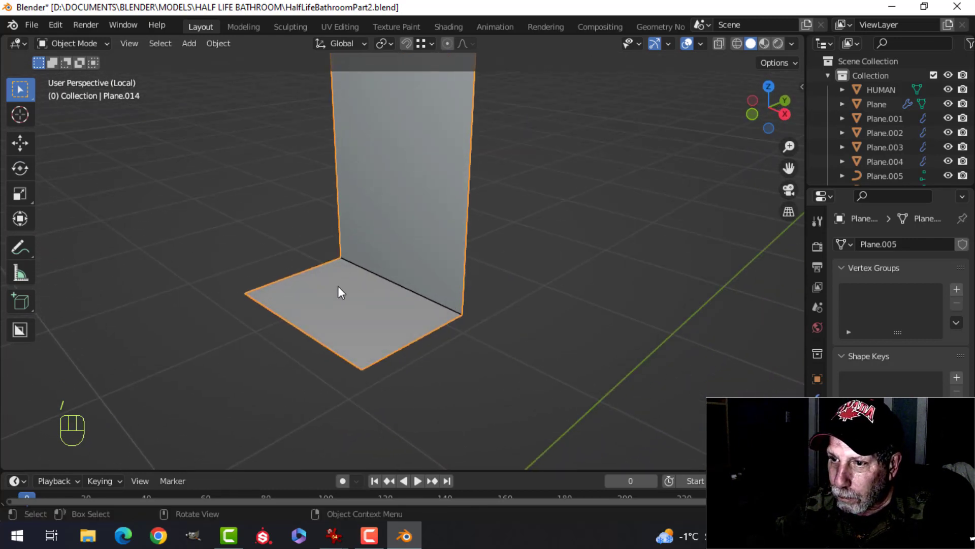
{"action": "key", "text": "Tab"}
{"action": "left_click_drag", "start_coordinate": [345, 304], "coordinate": [336, 306]}
{"action": "middle_click_drag", "start_coordinate": [336, 306], "coordinate": [378, 280]}
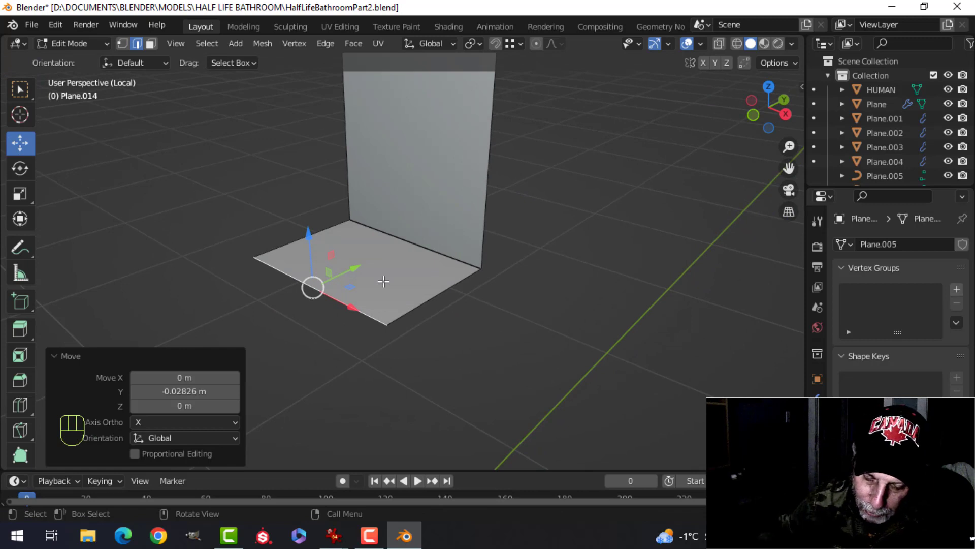
Round the ledge's two front corners with a vertex bevel about 0.37 m wide and 5 segments
{"action": "key", "text": "ctrl+shift+b"}
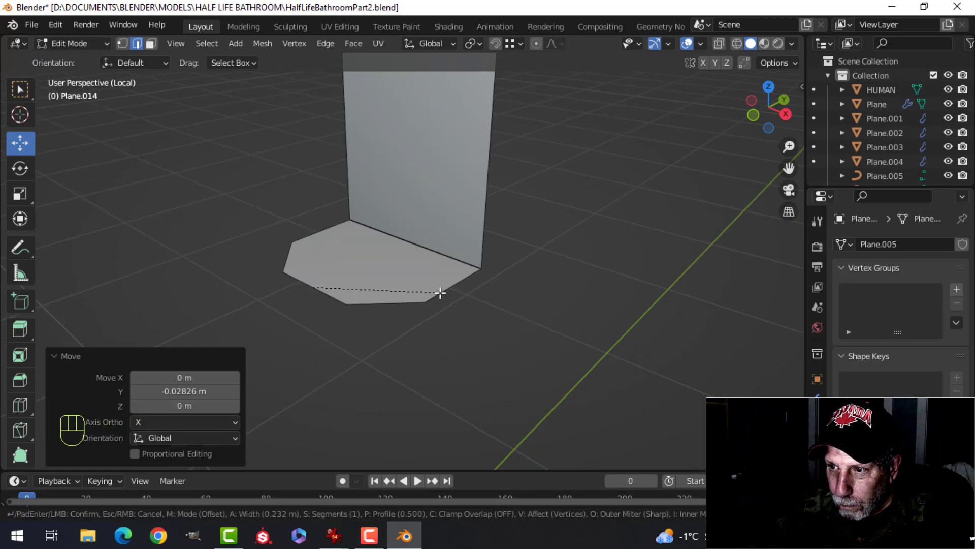
{"action": "scroll", "coordinate": [447, 287], "scroll_direction": "up", "scroll_amount": 1}
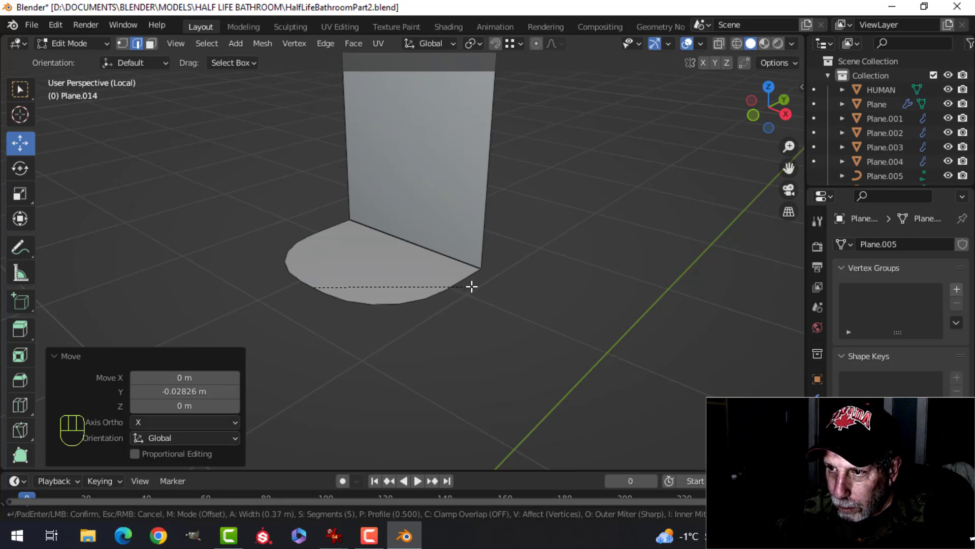
{"action": "left_click", "coordinate": [472, 286]}
{"action": "middle_click_drag", "start_coordinate": [479, 251], "coordinate": [425, 232]}
Round the back panel's two top corners with a 0.212 m vertex bevel of 5 segments
{"action": "key", "text": "alt+a"}
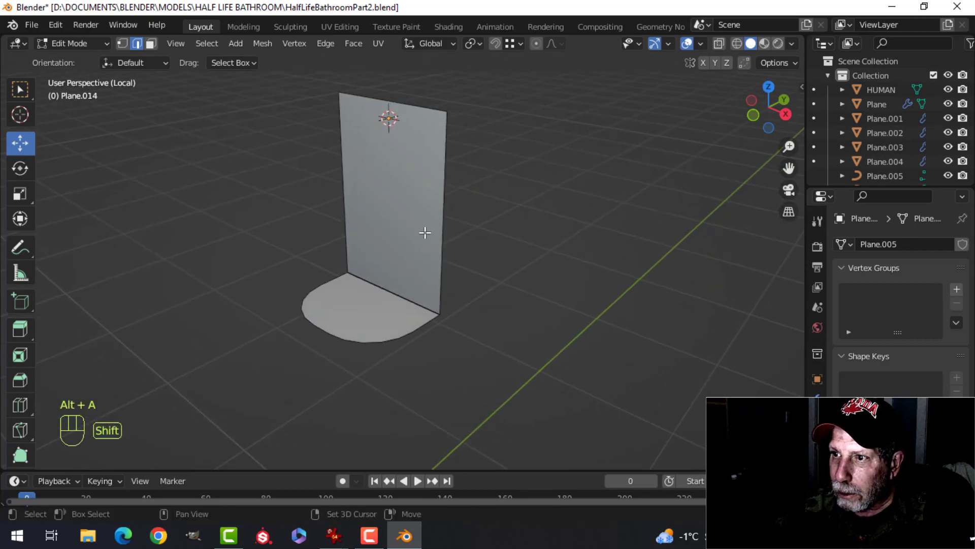
{"action": "left_click", "coordinate": [415, 112]}
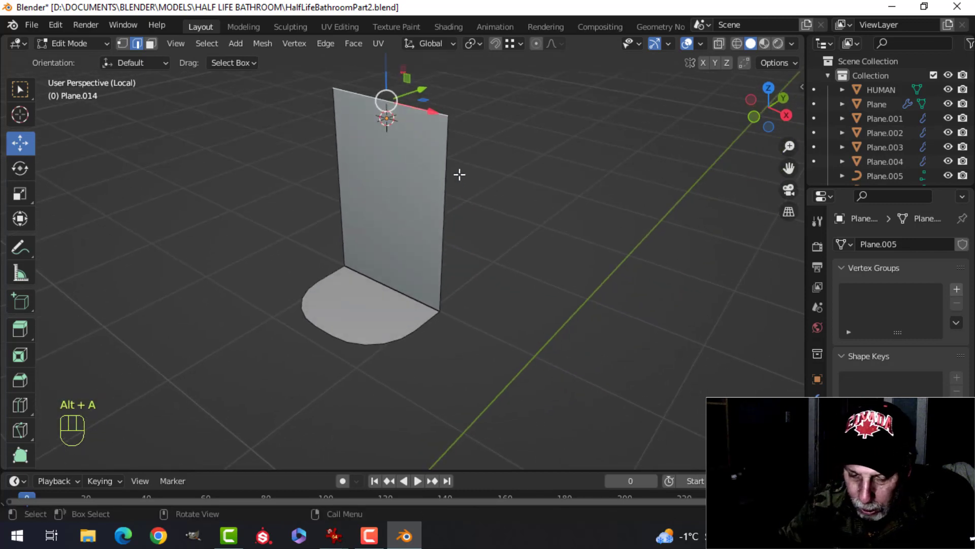
{"action": "key", "text": "ctrl+shift+b"}
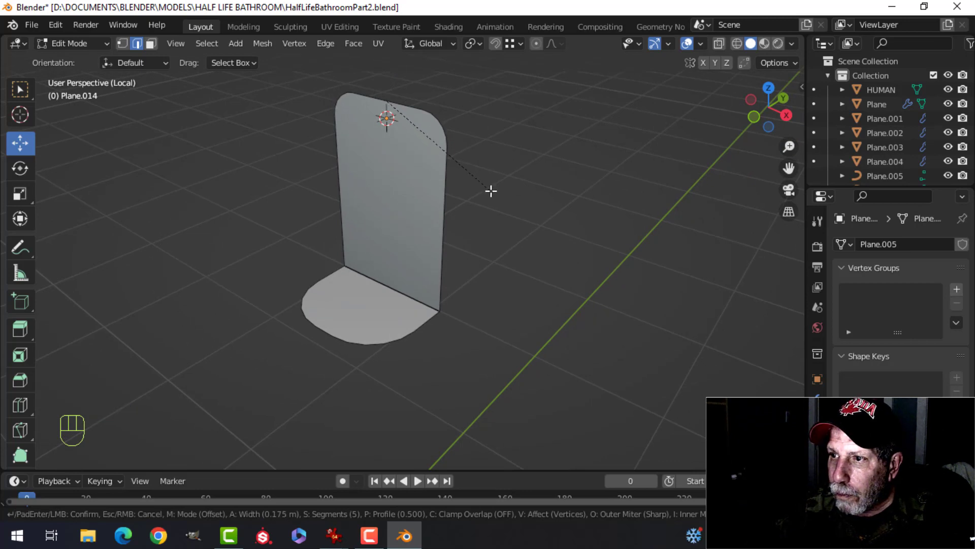
{"action": "left_click", "coordinate": [491, 193]}
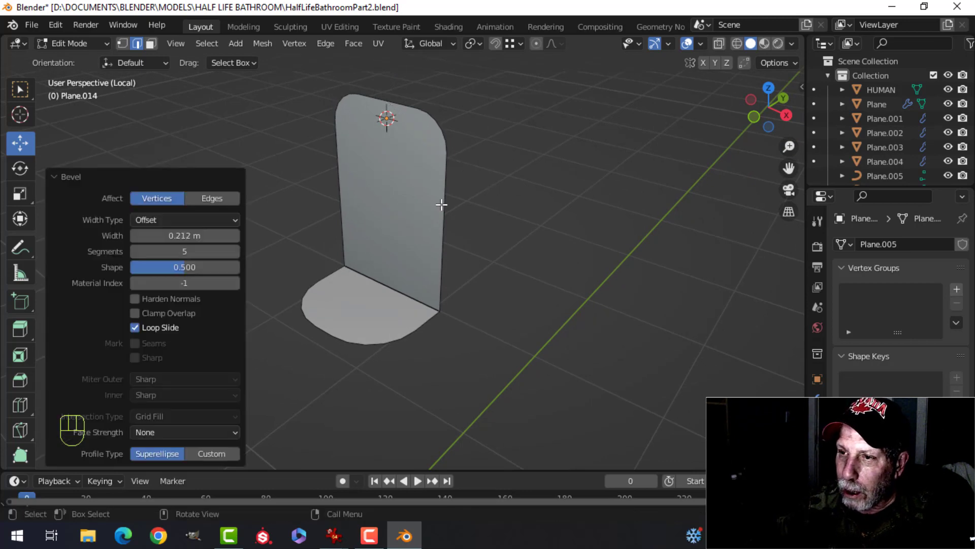
Add a Solidify modifier to the urinal shape with a thickness of 0.238 m and Even Thickness enabled
{"action": "mouse_move", "coordinate": [441, 205]}
{"action": "middle_mouse_down"}
{"action": "mouse_move", "coordinate": [414, 205]}
{"action": "mouse_move", "coordinate": [401, 222]}
{"action": "mouse_move", "coordinate": [409, 194]}
{"action": "mouse_move", "coordinate": [440, 214]}
{"action": "mouse_move", "coordinate": [426, 209]}
{"action": "middle_mouse_up"}
{"action": "key", "text": "Tab"}
{"action": "scroll", "coordinate": [401, 219], "scroll_direction": "up", "scroll_amount": 2}
{"action": "scroll", "coordinate": [409, 195], "scroll_direction": "down", "scroll_amount": 2}
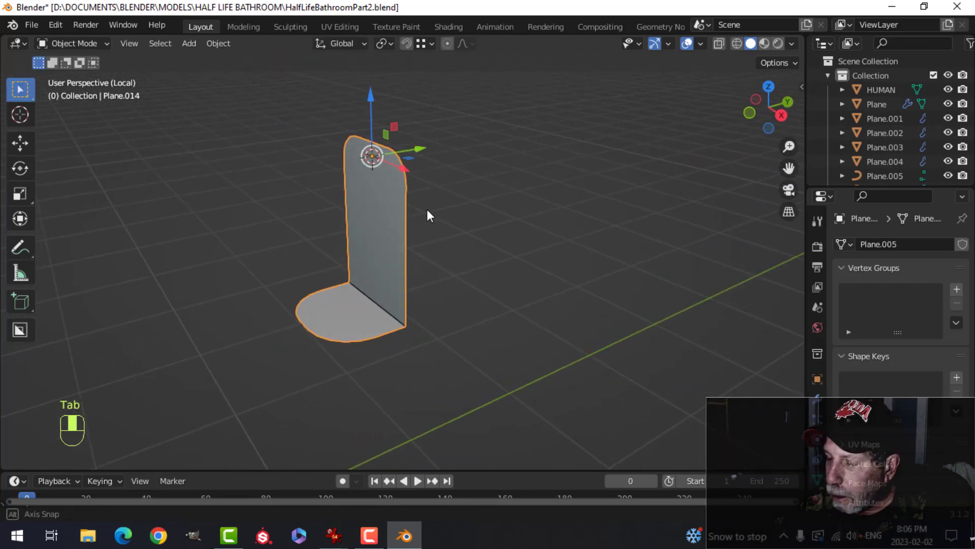
{"action": "left_click", "coordinate": [824, 395]}
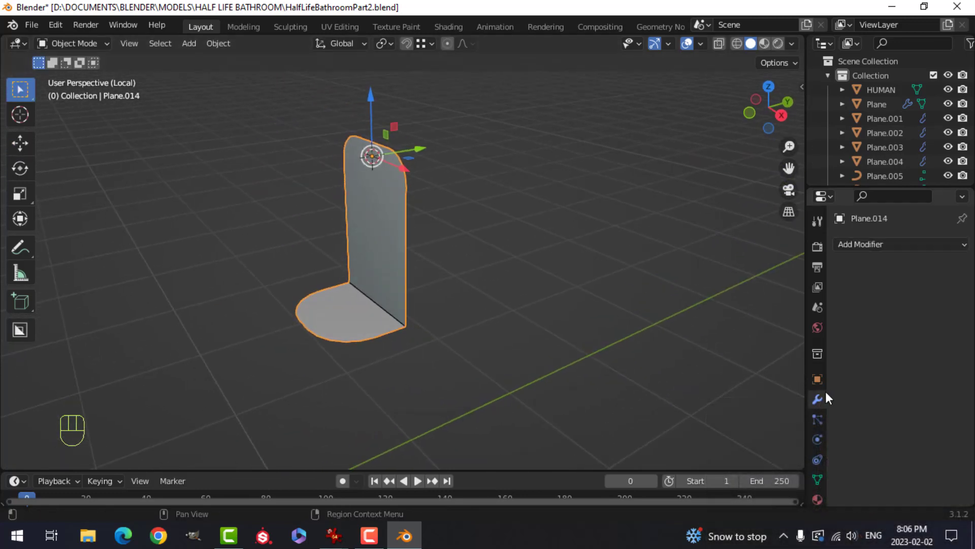
{"action": "left_click", "coordinate": [875, 247]}
{"action": "left_click", "coordinate": [710, 490]}
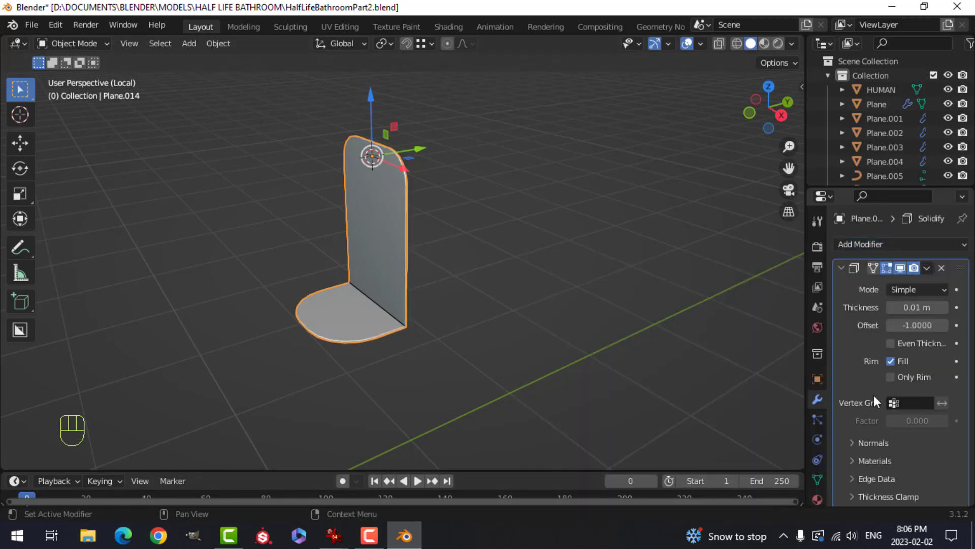
{"action": "left_click_drag", "start_coordinate": [909, 307], "coordinate": [947, 307], "text": "shift"}
{"action": "left_click", "coordinate": [894, 342]}
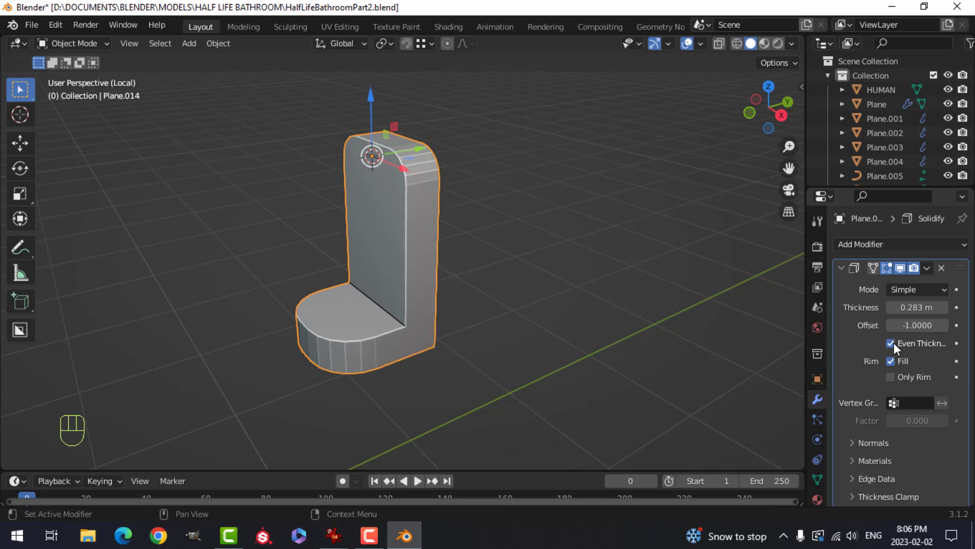
{"action": "middle_click_drag", "start_coordinate": [617, 294], "coordinate": [629, 294], "text": "shift"}
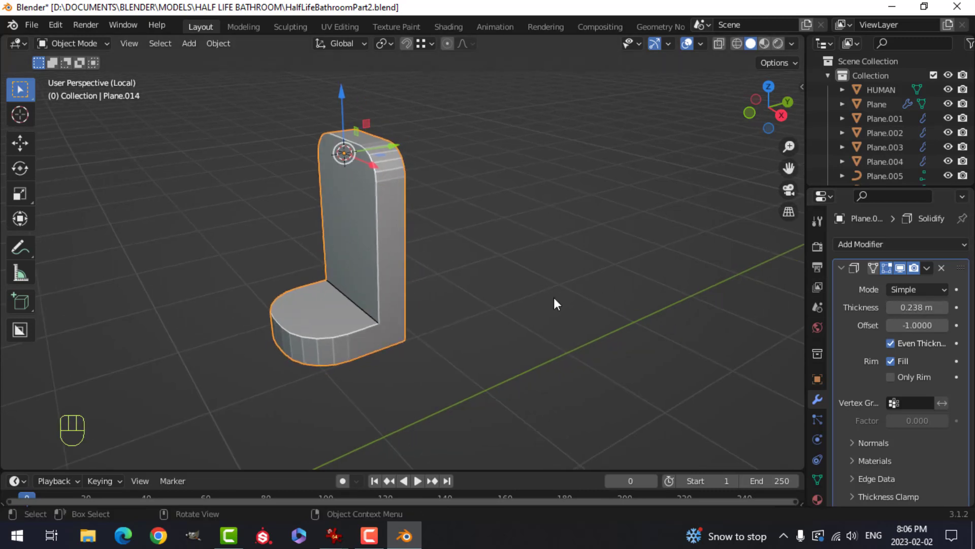
Apply the Solidify modifier to the urinal's mesh
{"action": "middle_click_drag", "start_coordinate": [554, 297], "coordinate": [611, 300]}
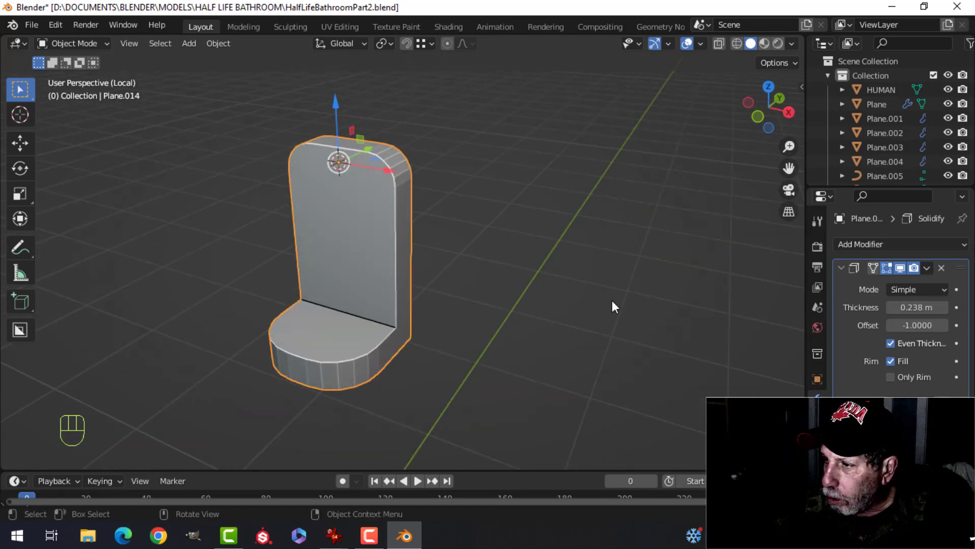
{"action": "key", "text": "ctrl+a"}
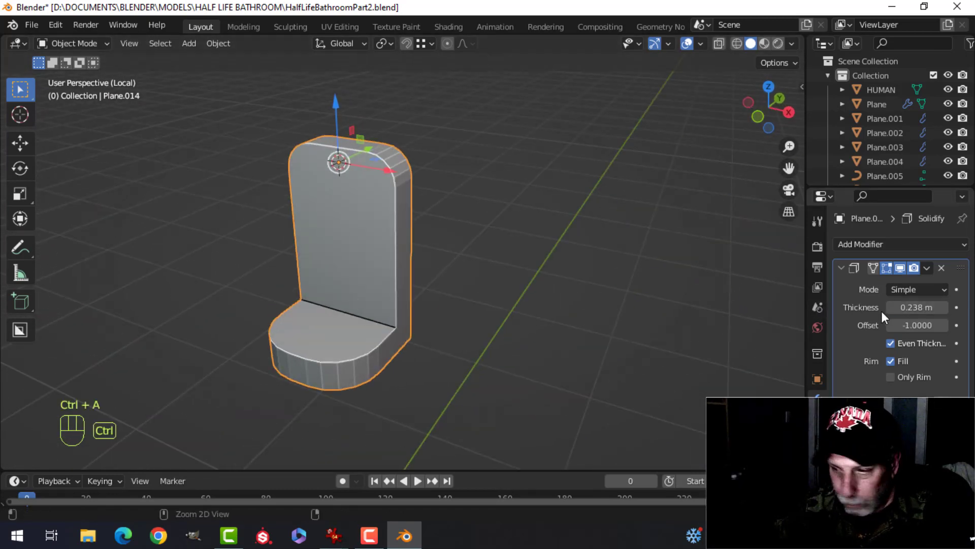
{"action": "key", "text": "ctrl+a"}
Bevel the edge loop at the bend between the back panel and the ledge with 5 segments
{"action": "scroll", "coordinate": [358, 306], "scroll_direction": "up", "scroll_amount": 3}
{"action": "key", "text": "Tab"}
{"action": "middle_click_drag", "start_coordinate": [364, 295], "coordinate": [349, 331]}
{"action": "key", "text": "alt+a"}
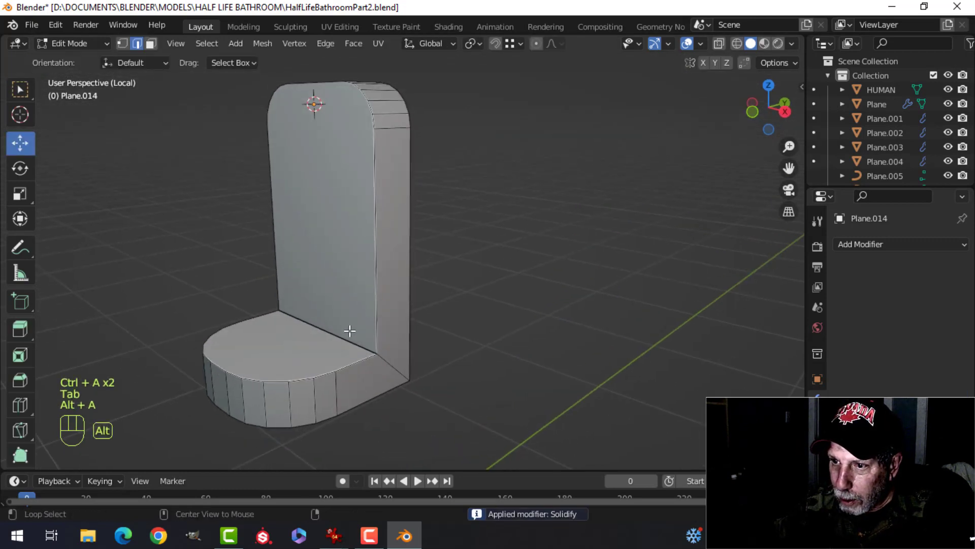
{"action": "left_click", "coordinate": [344, 336], "text": "alt+shift"}
{"action": "middle_click_drag", "start_coordinate": [412, 324], "coordinate": [442, 266], "text": "shift"}
{"action": "scroll", "coordinate": [395, 283], "scroll_direction": "up", "scroll_amount": 2}
{"action": "key", "text": "ctrl+b"}
{"action": "scroll", "coordinate": [526, 263], "scroll_direction": "up", "scroll_amount": 4}
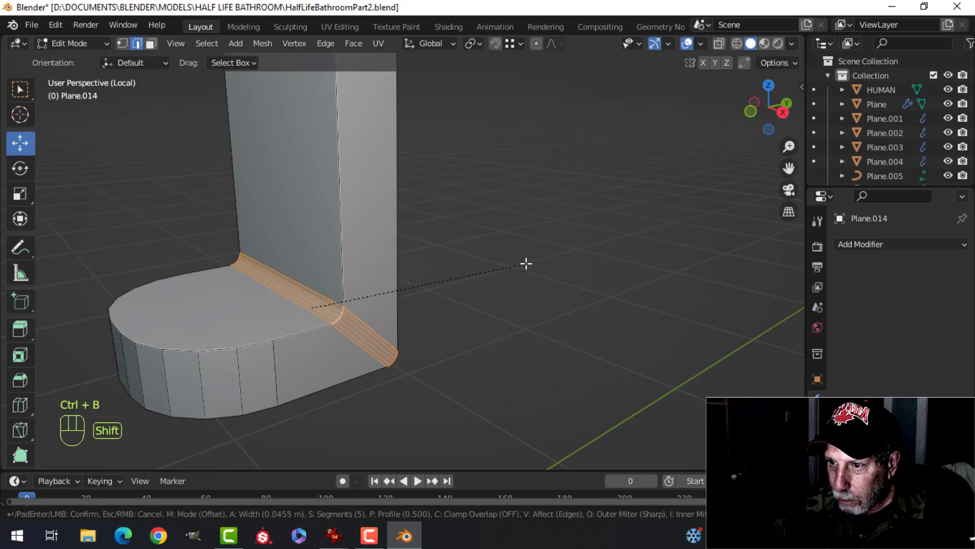
{"action": "left_click", "coordinate": [607, 205]}
{"action": "scroll", "coordinate": [502, 244], "scroll_direction": "down", "scroll_amount": 2}
{"action": "key", "text": "alt+a"}
Inset the panel's front face, the bend strips and the ledge's top face together by about 0.072 m
{"action": "middle_click_drag", "start_coordinate": [375, 269], "coordinate": [423, 282]}
{"action": "middle_click_drag", "start_coordinate": [328, 262], "coordinate": [317, 240]}
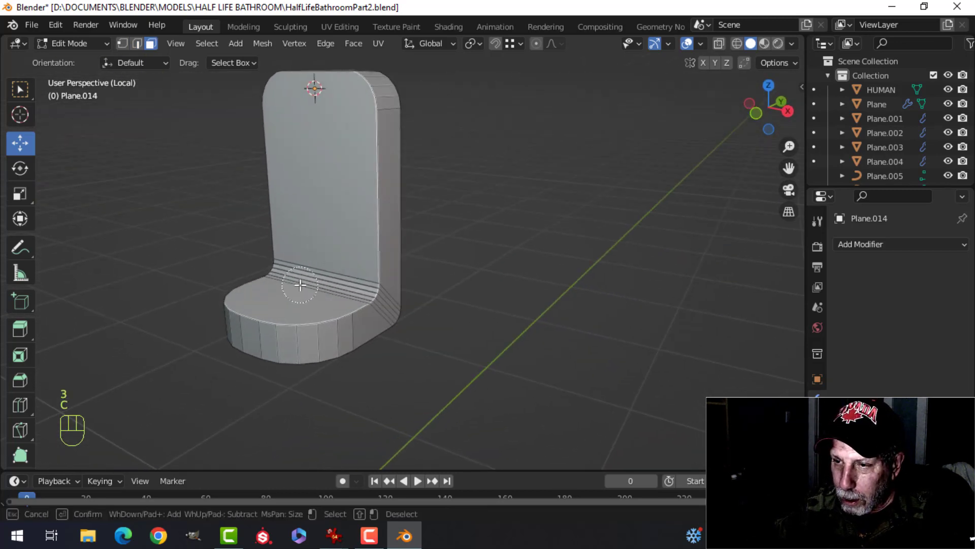
{"action": "left_click_drag", "start_coordinate": [300, 285], "coordinate": [318, 256]}
{"action": "scroll", "coordinate": [361, 236], "scroll_direction": "up", "scroll_amount": 2}
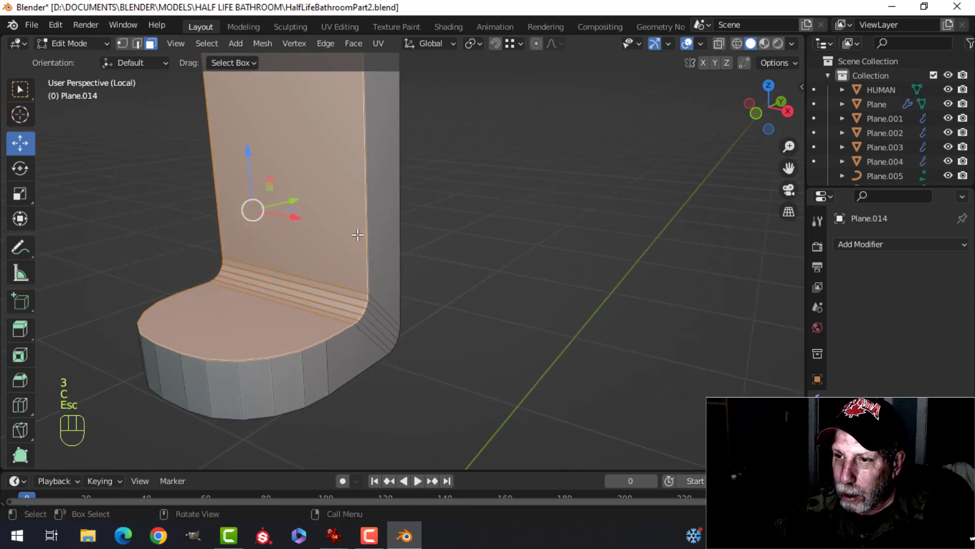
{"action": "scroll", "coordinate": [358, 234], "scroll_direction": "down", "scroll_amount": 3}
{"action": "middle_click_drag", "start_coordinate": [424, 240], "coordinate": [453, 245]}
{"action": "scroll", "coordinate": [453, 245], "scroll_direction": "up", "scroll_amount": 1}
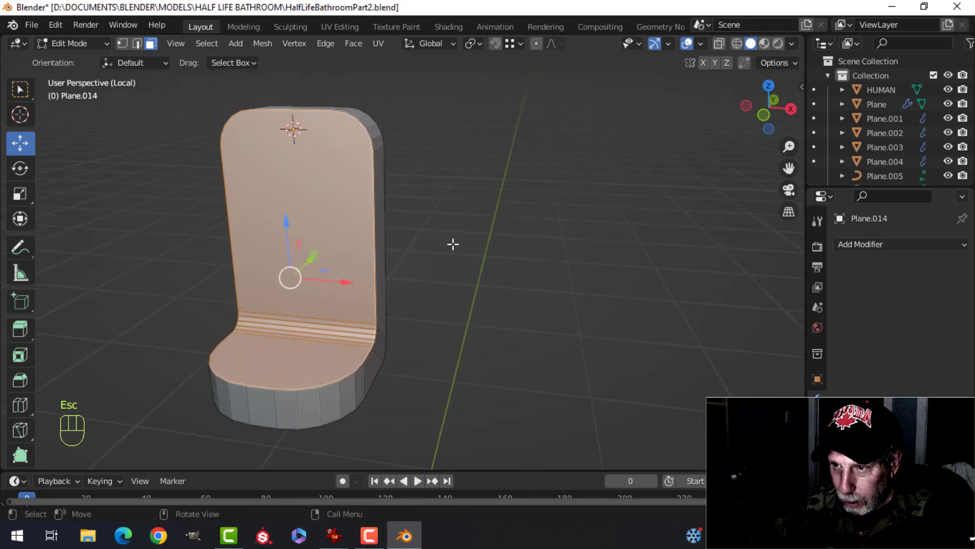
{"action": "key", "text": "i"}
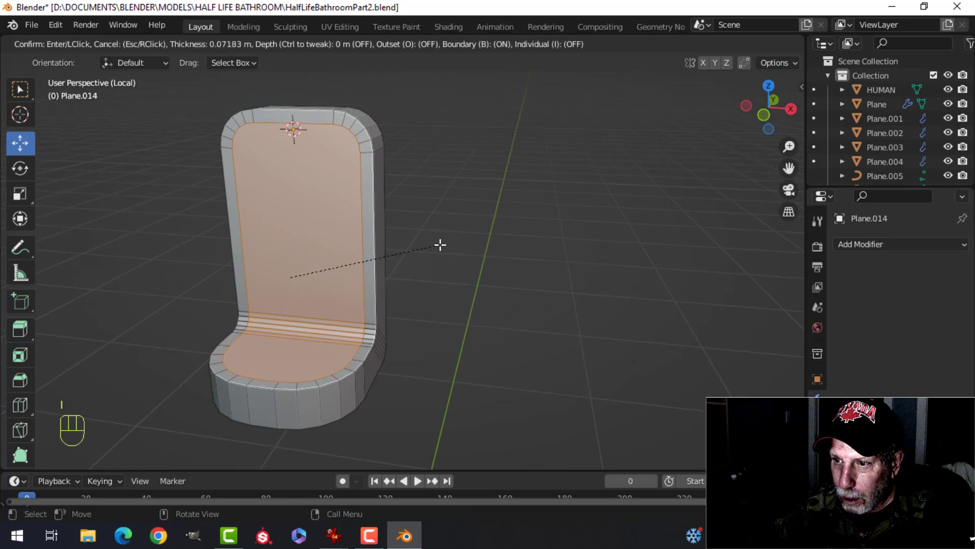
{"action": "left_click", "coordinate": [440, 244]}
Extrude the inset faces about 0.195 m inward to hollow out the urinal's basin
{"action": "middle_click_drag", "start_coordinate": [440, 245], "coordinate": [374, 233]}
{"action": "key", "text": "e"}
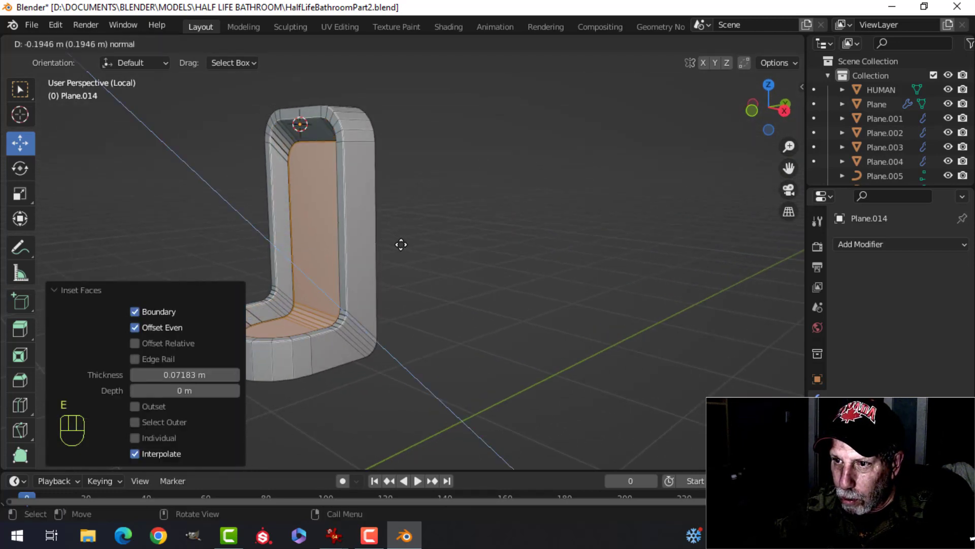
{"action": "left_click", "coordinate": [401, 244]}
{"action": "middle_click_drag", "start_coordinate": [386, 228], "coordinate": [329, 214]}
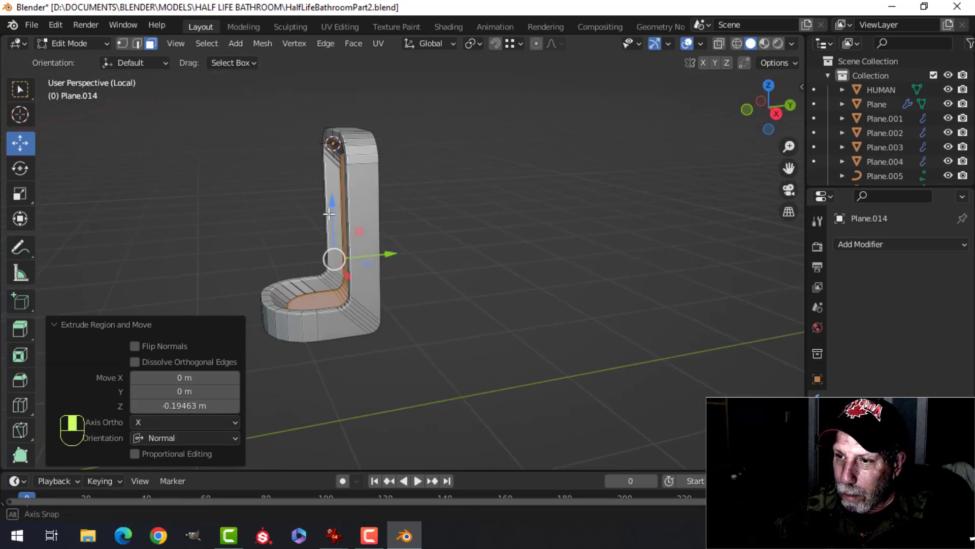
{"action": "key", "text": "Tab"}
{"action": "middle_click_drag", "start_coordinate": [428, 211], "coordinate": [392, 269]}
Inset the urinal's rear, bottom bend and underside faces together by about 0.05 m
{"action": "key", "text": "Tab"}
{"action": "middle_click_drag", "start_coordinate": [380, 340], "coordinate": [392, 339]}
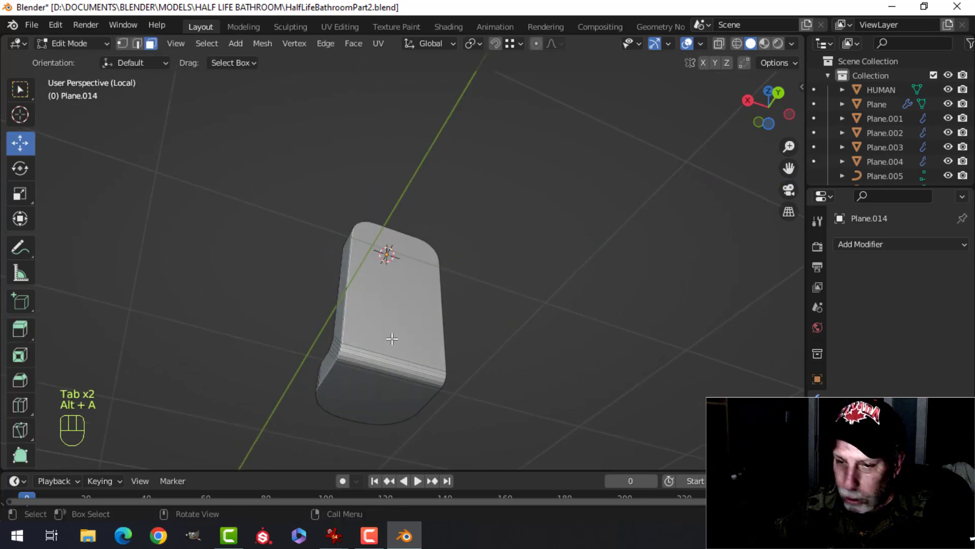
{"action": "key", "text": "3"}
{"action": "key", "text": "c"}
{"action": "left_click_drag", "start_coordinate": [375, 393], "coordinate": [400, 348]}
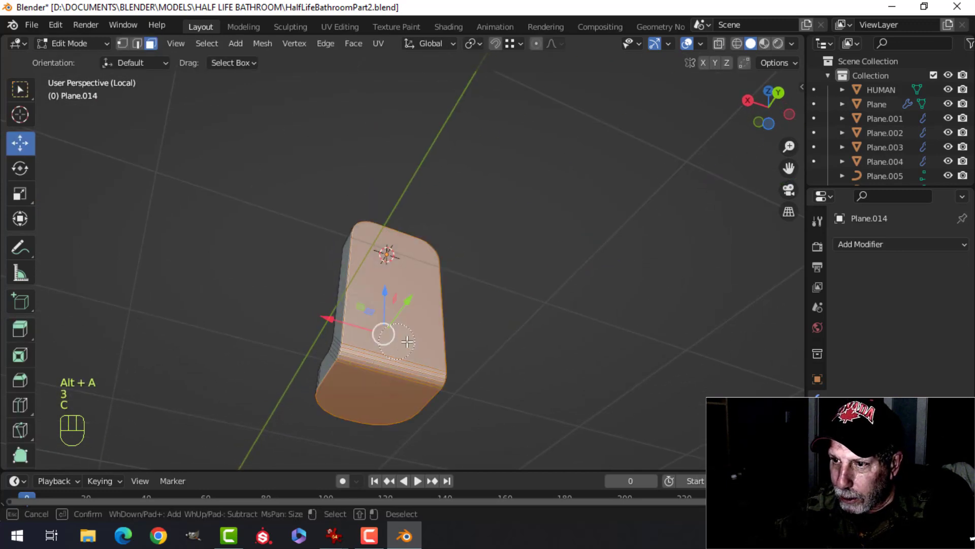
{"action": "key", "text": "Escape"}
{"action": "middle_click_drag", "start_coordinate": [384, 226], "coordinate": [437, 330]}
{"action": "scroll", "coordinate": [433, 274], "scroll_direction": "up", "scroll_amount": 3}
{"action": "middle_click_drag", "start_coordinate": [437, 329], "coordinate": [394, 260]}
{"action": "key", "text": "i"}
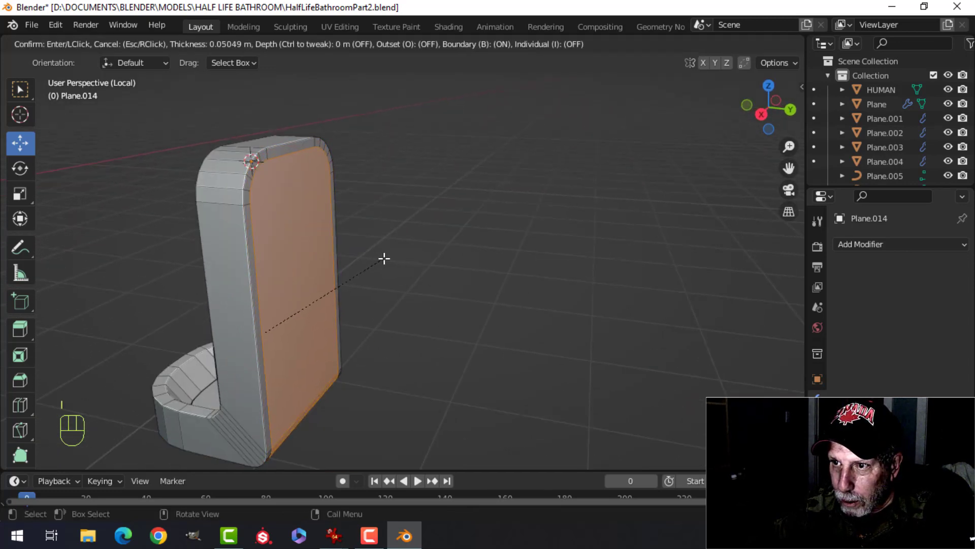
{"action": "left_click", "coordinate": [380, 257]}
Extrude the inset rear and underside faces and fatten them outward along their normals to form a raised backing block
{"action": "middle_click_drag", "start_coordinate": [383, 261], "coordinate": [342, 266]}
{"action": "middle_click_drag", "start_coordinate": [314, 269], "coordinate": [362, 266], "text": "shift"}
{"action": "left_click", "coordinate": [195, 292]}
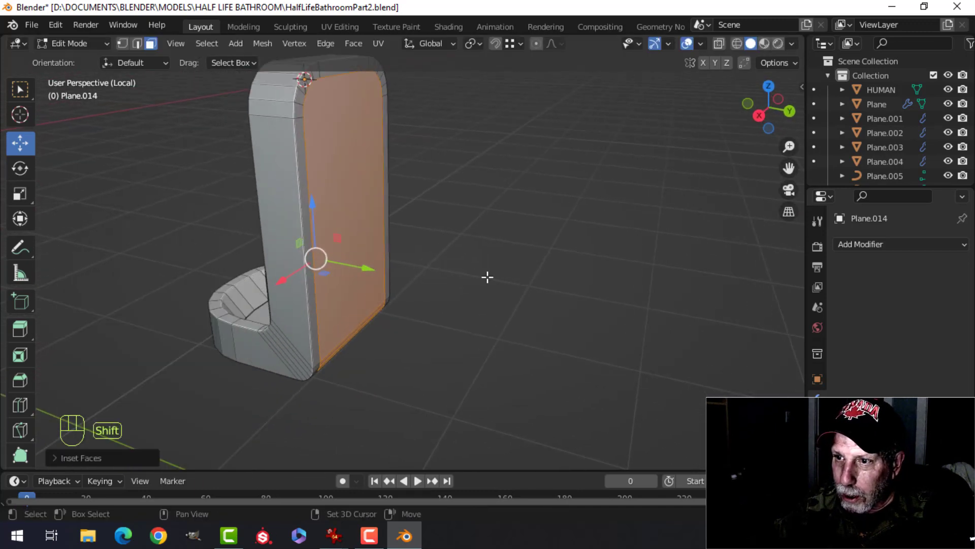
{"action": "middle_click_drag", "start_coordinate": [487, 277], "coordinate": [471, 307], "text": "shift"}
{"action": "key", "text": "e"}
{"action": "right_click", "coordinate": [459, 312]}
{"action": "key", "text": "alt+s"}
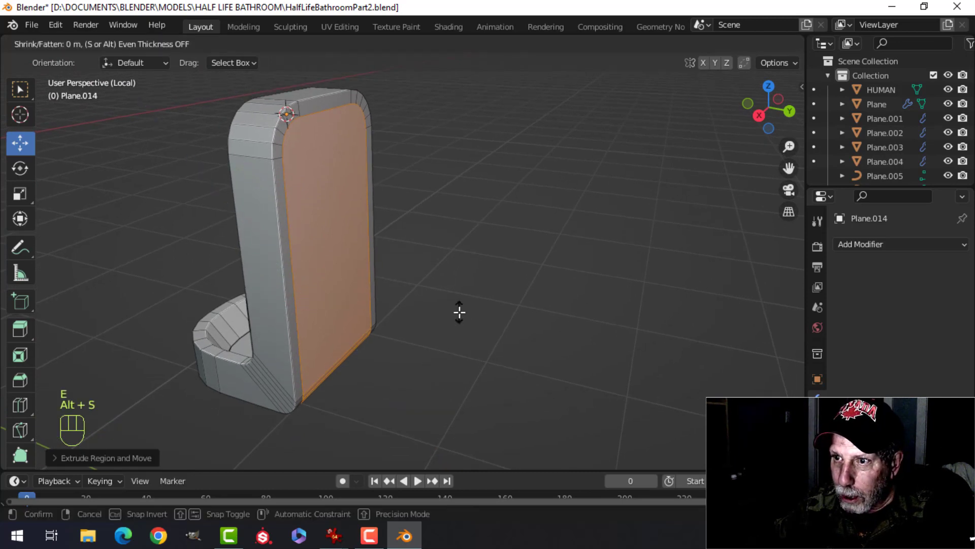
{"action": "left_click", "coordinate": [443, 252]}
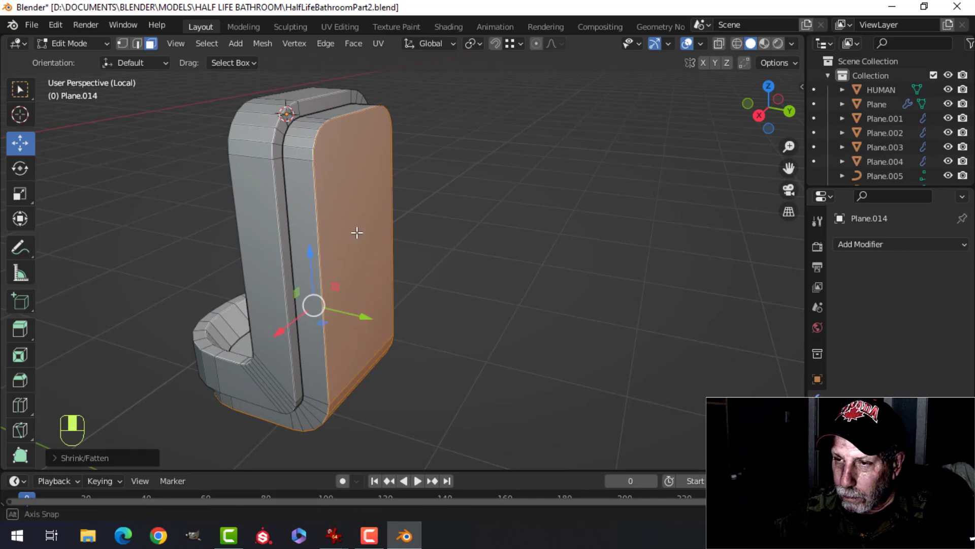
Bevel the outer edge loop of the backing block by about 0.1 m with 5 segments
{"action": "middle_click_drag", "start_coordinate": [357, 233], "coordinate": [361, 290]}
{"action": "key", "text": "alt+a"}
{"action": "key", "text": "2"}
{"action": "left_click", "coordinate": [322, 196], "text": "alt+shift"}
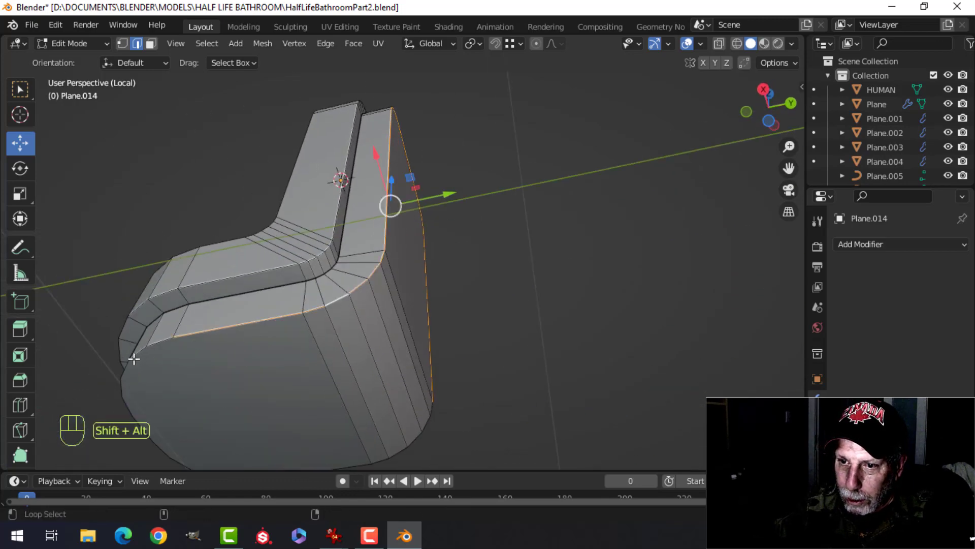
{"action": "middle_click_drag", "start_coordinate": [391, 326], "coordinate": [459, 380]}
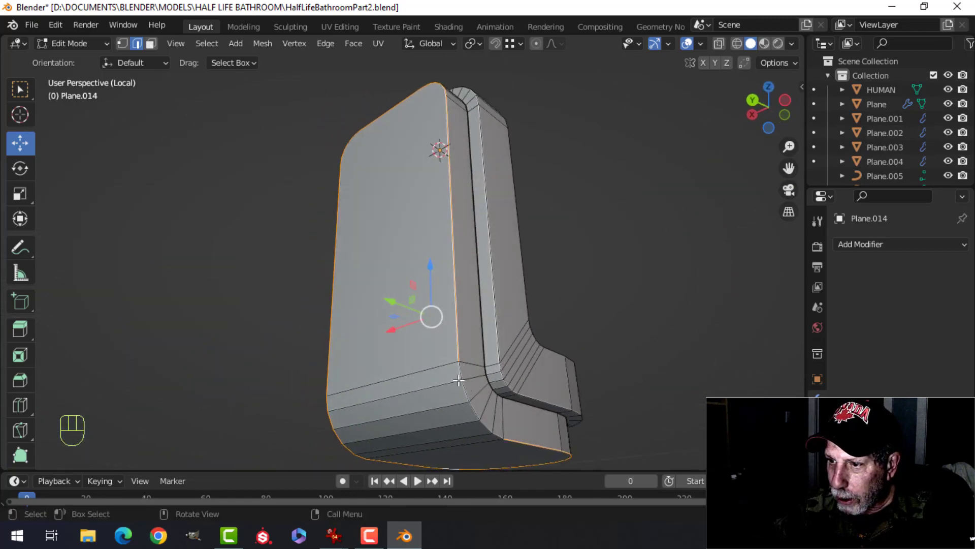
{"action": "middle_click_drag", "start_coordinate": [298, 294], "coordinate": [425, 302]}
{"action": "key", "text": "ctrl+b"}
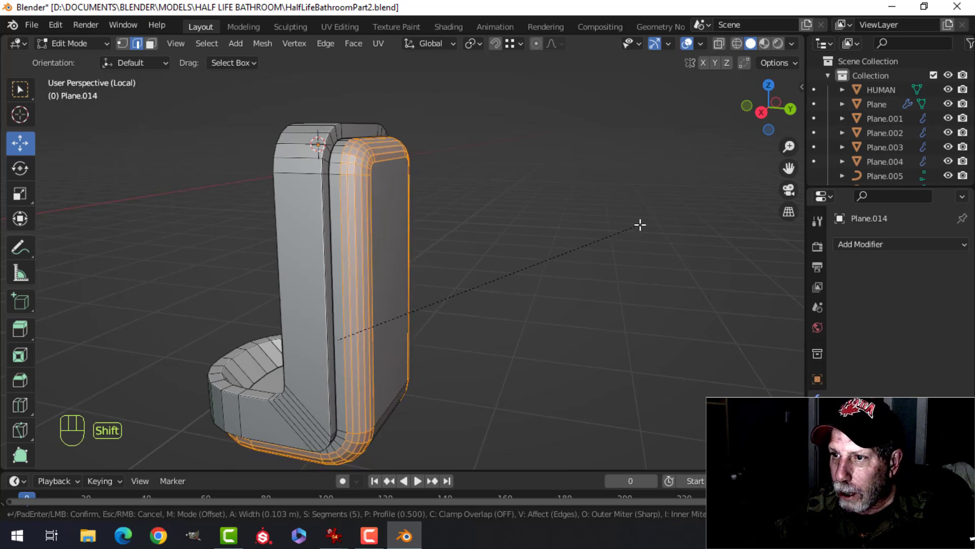
{"action": "left_click", "coordinate": [662, 209]}
{"action": "middle_click_drag", "start_coordinate": [663, 209], "coordinate": [420, 226]}
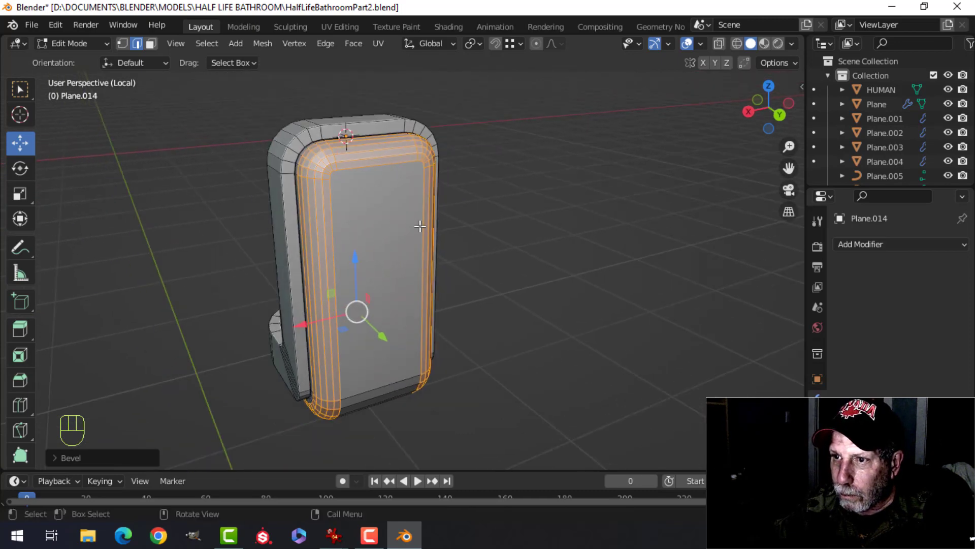
Bevel the rear outer edge loop of the urinal's main body by about 0.056 m with 3 segments
{"action": "key", "text": "alt+a"}
{"action": "middle_click_drag", "start_coordinate": [364, 208], "coordinate": [387, 247]}
{"action": "scroll", "coordinate": [412, 222], "scroll_direction": "up", "scroll_amount": 1}
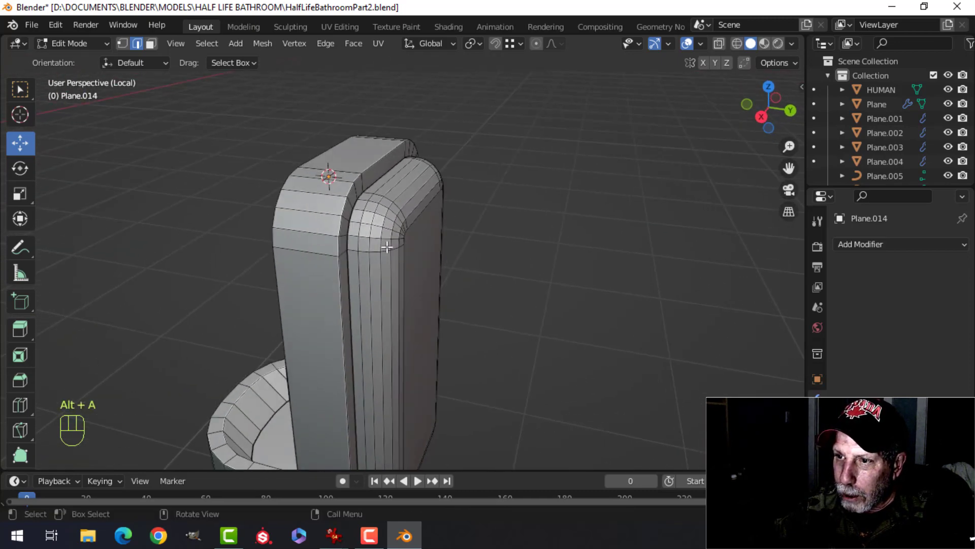
{"action": "left_click", "coordinate": [375, 160], "text": "alt+shift"}
{"action": "scroll", "coordinate": [373, 163], "scroll_direction": "down", "scroll_amount": 5}
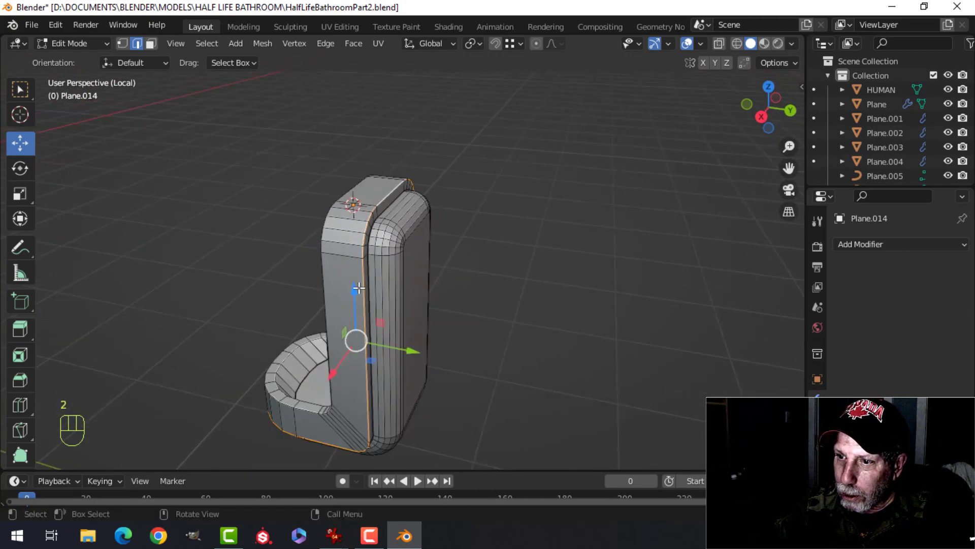
{"action": "middle_click_drag", "start_coordinate": [331, 345], "coordinate": [406, 300], "text": "shift"}
{"action": "scroll", "coordinate": [452, 198], "scroll_direction": "up", "scroll_amount": 3}
{"action": "middle_click_drag", "start_coordinate": [414, 286], "coordinate": [425, 275]}
{"action": "key", "text": "ctrl+b"}
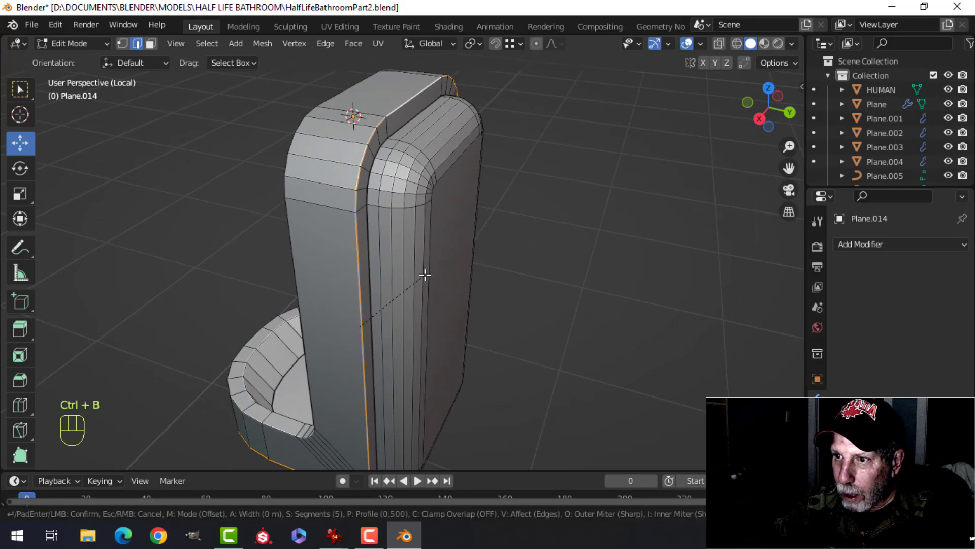
{"action": "scroll", "coordinate": [520, 209], "scroll_direction": "down", "scroll_amount": 2}
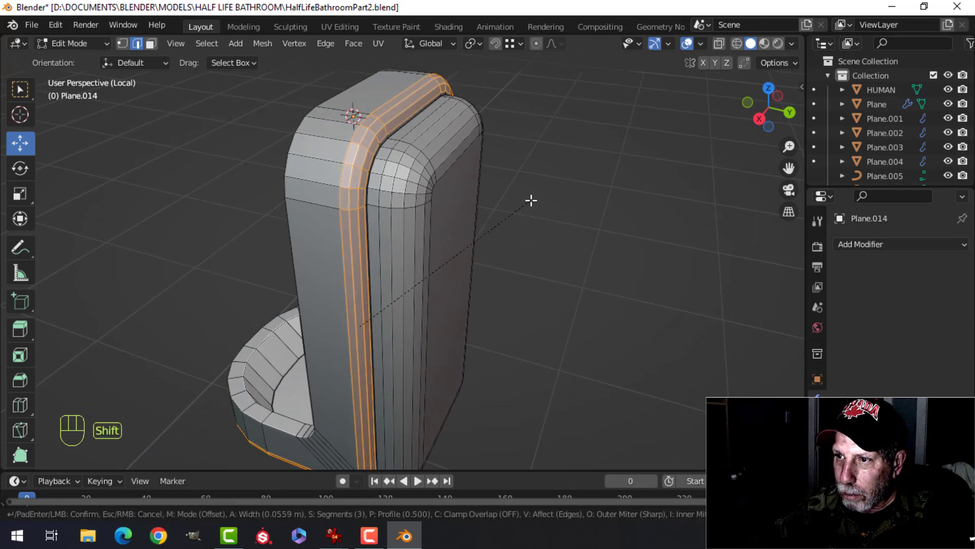
{"action": "left_click", "coordinate": [531, 200]}
Bevel the inner and outer edge loops of the urinal's front rim by about 0.026 m with 3 segments
{"action": "middle_click_drag", "start_coordinate": [531, 201], "coordinate": [467, 253]}
{"action": "key", "text": "alt+a"}
{"action": "left_click", "coordinate": [463, 184], "text": "alt+shift"}
{"action": "scroll", "coordinate": [479, 244], "scroll_direction": "down", "scroll_amount": 1}
{"action": "scroll", "coordinate": [431, 222], "scroll_direction": "up", "scroll_amount": 2}
{"action": "middle_click_drag", "start_coordinate": [431, 222], "coordinate": [394, 296], "text": "shift"}
{"action": "key", "text": "ctrl+b"}
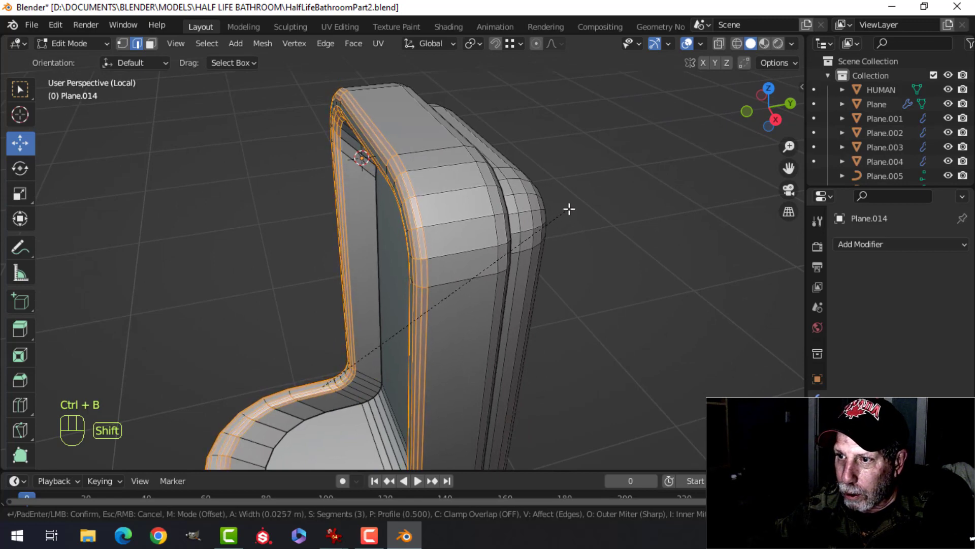
{"action": "left_click", "coordinate": [409, 289]}
{"action": "key", "text": "Tab"}
{"action": "middle_click_drag", "start_coordinate": [394, 298], "coordinate": [446, 270]}
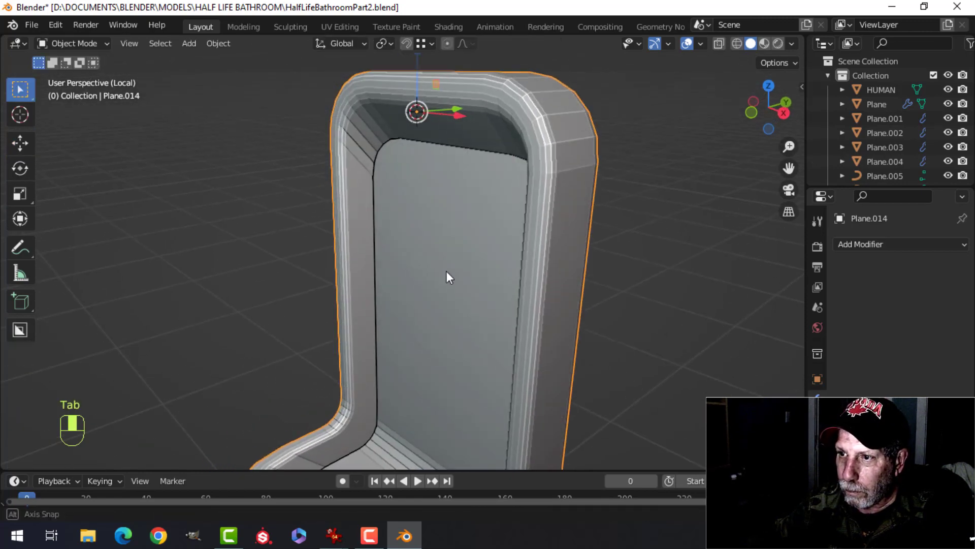
{"action": "scroll", "coordinate": [446, 274], "scroll_direction": "down", "scroll_amount": 4}
{"action": "scroll", "coordinate": [447, 285], "scroll_direction": "up", "scroll_amount": 4}
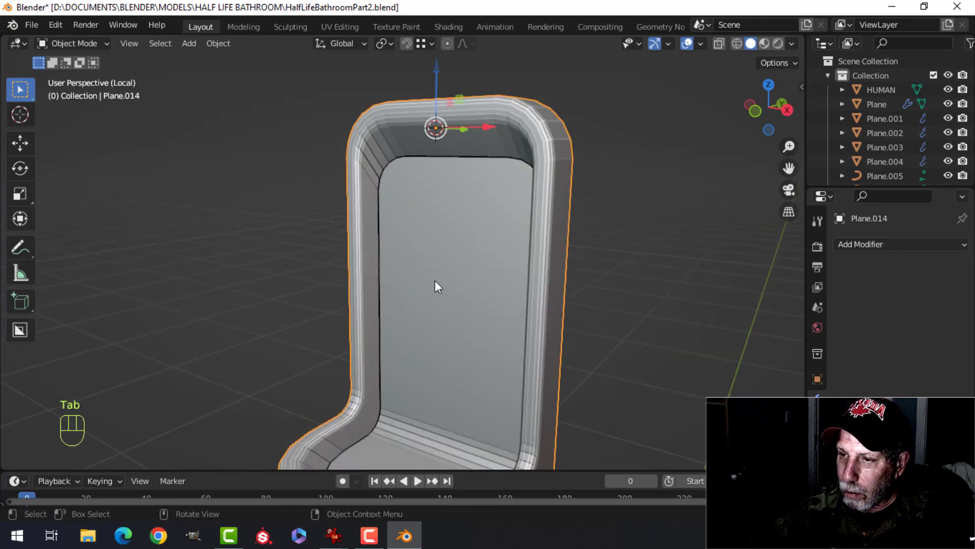
Bevel the edge loop where the recess walls meet the basin floor and back panel with 3 segments
{"action": "key", "text": "Tab"}
{"action": "key", "text": "alt+a"}
{"action": "scroll", "coordinate": [407, 279], "scroll_direction": "up", "scroll_amount": 2}
{"action": "middle_click_drag", "start_coordinate": [407, 280], "coordinate": [403, 268]}
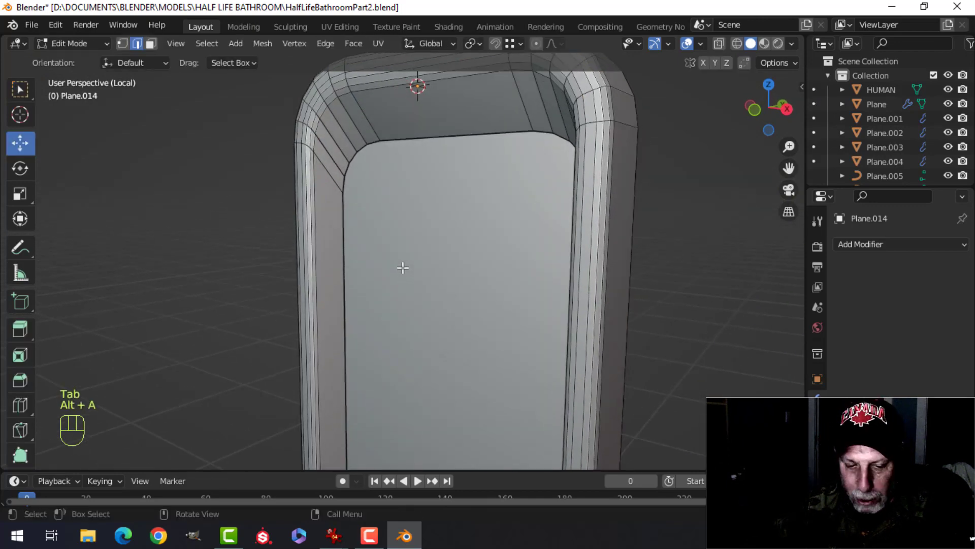
{"action": "scroll", "coordinate": [425, 314], "scroll_direction": "down", "scroll_amount": 4}
{"action": "middle_click_drag", "start_coordinate": [423, 341], "coordinate": [412, 296], "text": "shift"}
{"action": "scroll", "coordinate": [396, 310], "scroll_direction": "up", "scroll_amount": 2}
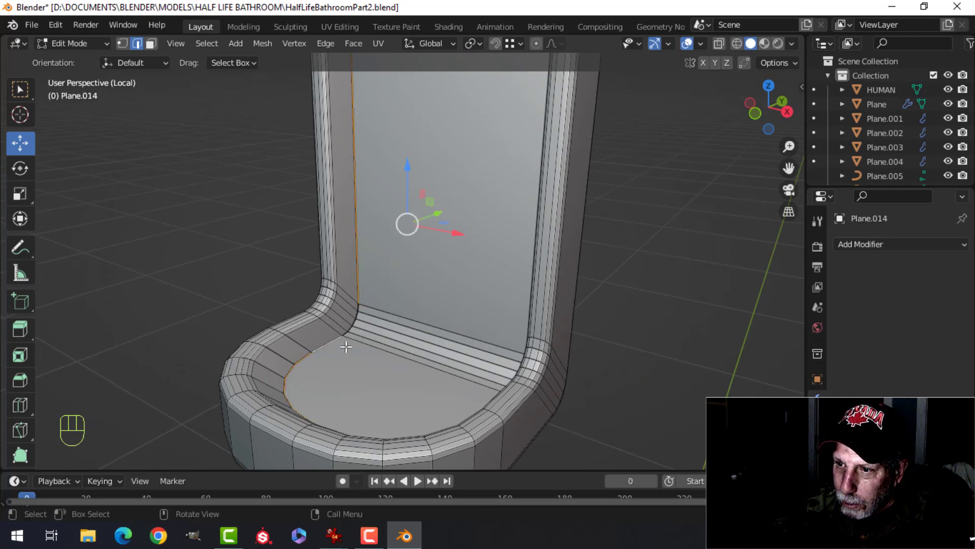
{"action": "scroll", "coordinate": [346, 346], "scroll_direction": "up", "scroll_amount": 2}
{"action": "middle_click_drag", "start_coordinate": [425, 352], "coordinate": [473, 339]}
{"action": "key", "text": "ctrl+b"}
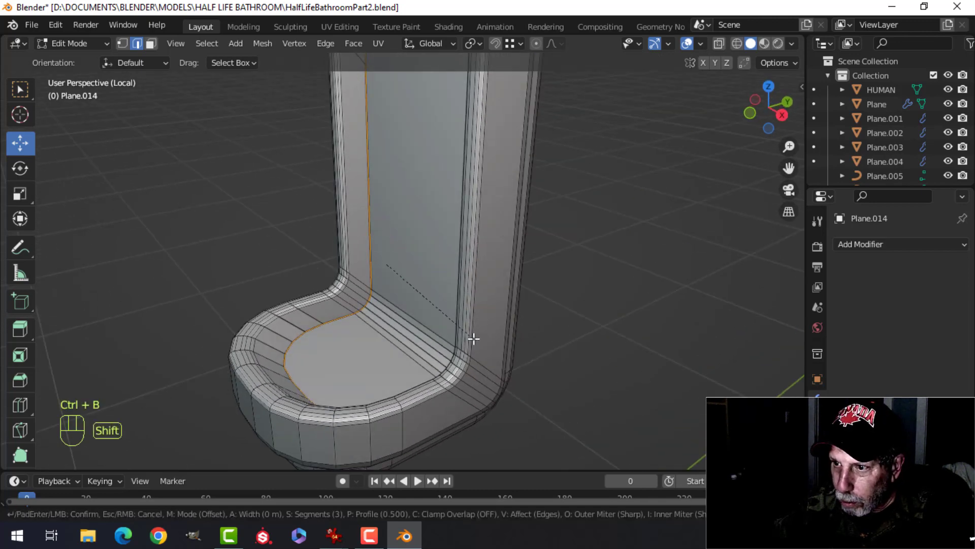
{"action": "left_click", "coordinate": [547, 397]}
{"action": "key", "text": "Tab"}
{"action": "scroll", "coordinate": [400, 345], "scroll_direction": "down", "scroll_amount": 5}
{"action": "key", "text": "alt+a"}
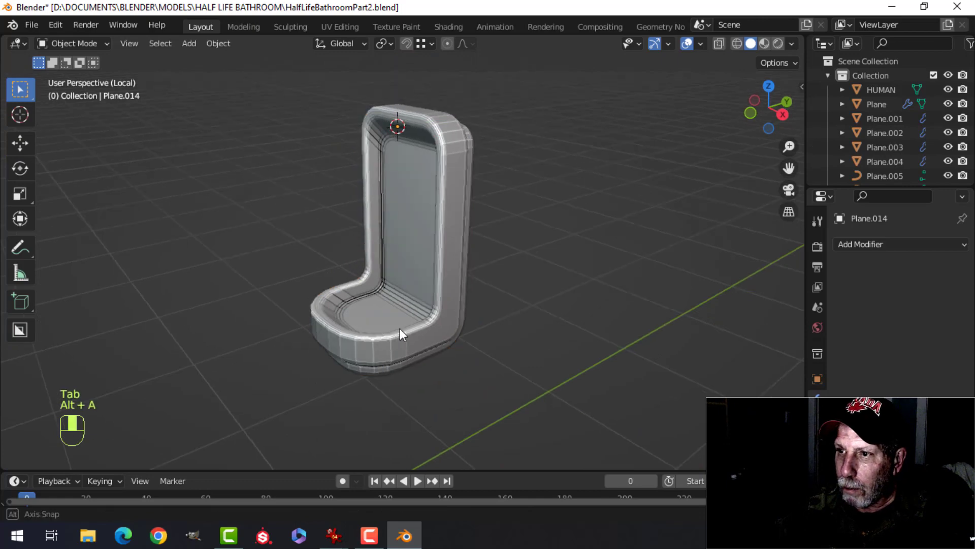
Snap the 3D cursor to the basin's floor face
{"action": "middle_click_drag", "start_coordinate": [401, 328], "coordinate": [406, 301]}
{"action": "scroll", "coordinate": [429, 327], "scroll_direction": "up", "scroll_amount": 2}
{"action": "scroll", "coordinate": [431, 272], "scroll_direction": "up", "scroll_amount": 2}
{"action": "key", "text": "Tab"}
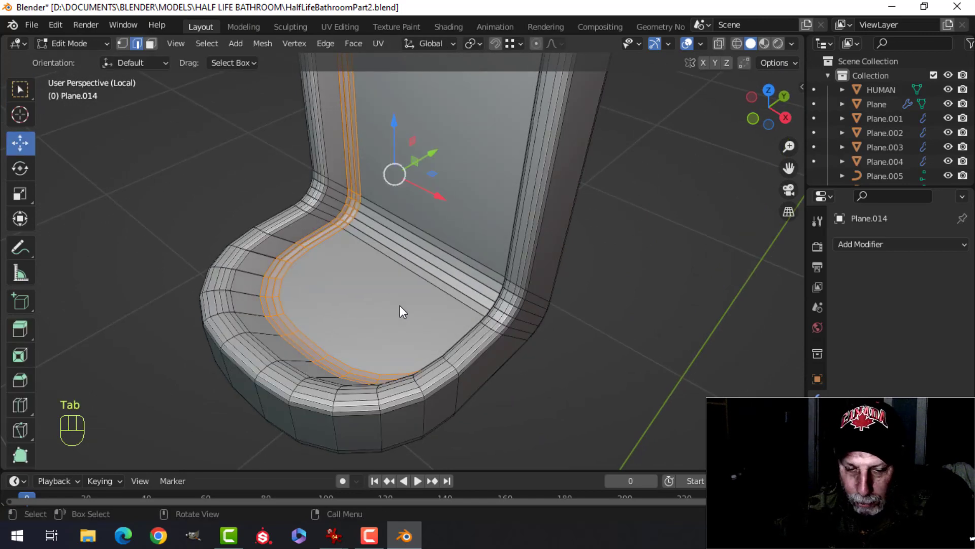
{"action": "key", "text": "3"}
{"action": "left_click", "coordinate": [354, 317]}
{"action": "key", "text": "shift+s"}
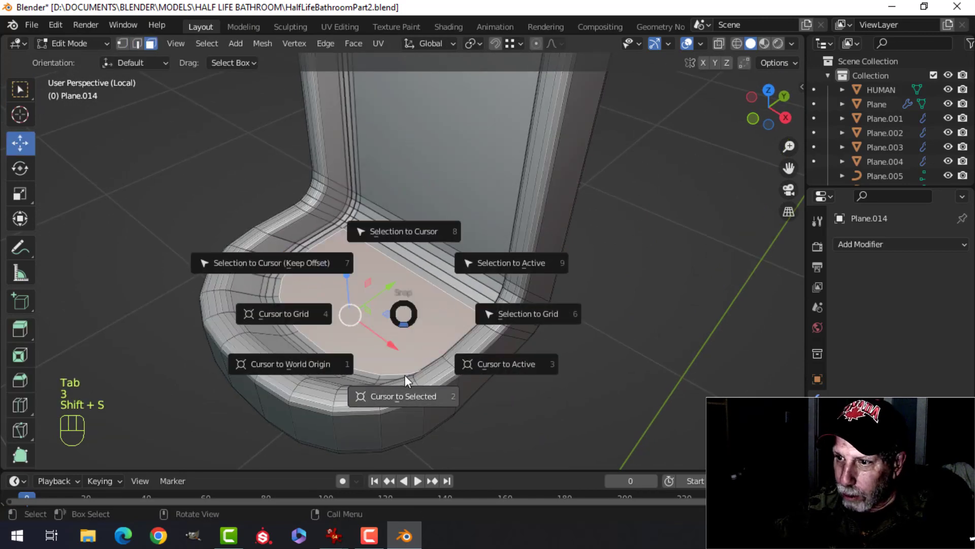
{"action": "left_click", "coordinate": [404, 375]}
Add a cylinder at the 3D cursor and scale its mesh down to about 0.17
{"action": "key", "text": "Tab"}
{"action": "middle_click_drag", "start_coordinate": [431, 333], "coordinate": [410, 312]}
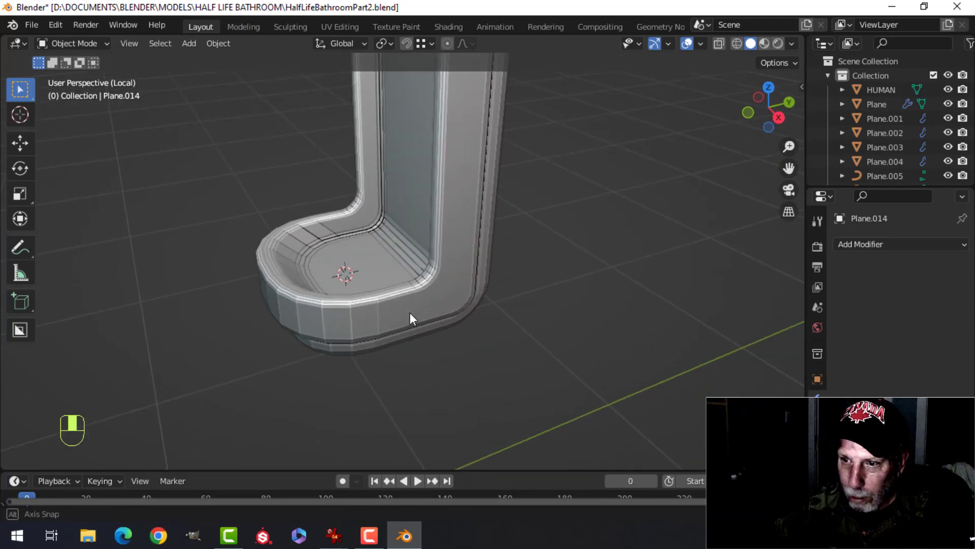
{"action": "key", "text": "shift+a"}
{"action": "mouse_move", "coordinate": [388, 229]}
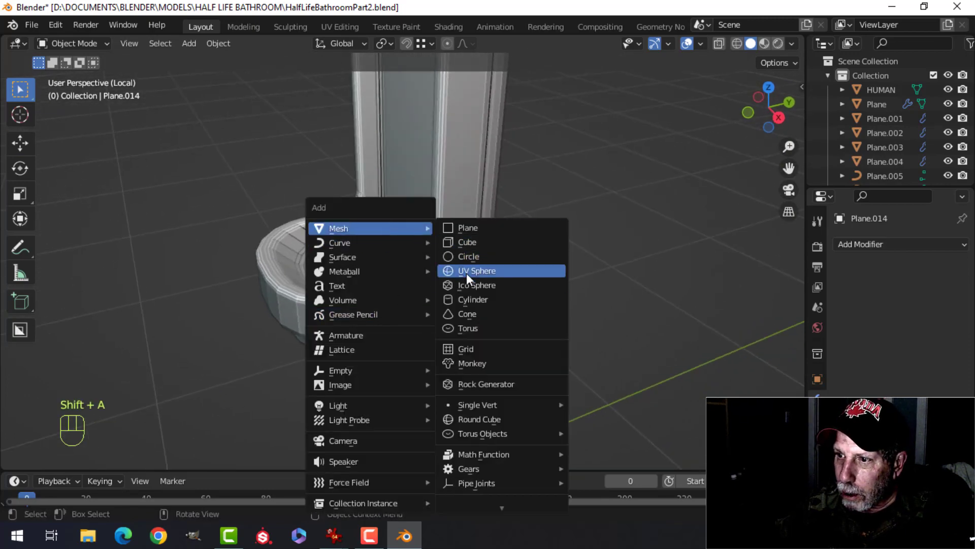
{"action": "left_click", "coordinate": [470, 299]}
{"action": "scroll", "coordinate": [471, 258], "scroll_direction": "down", "scroll_amount": 5}
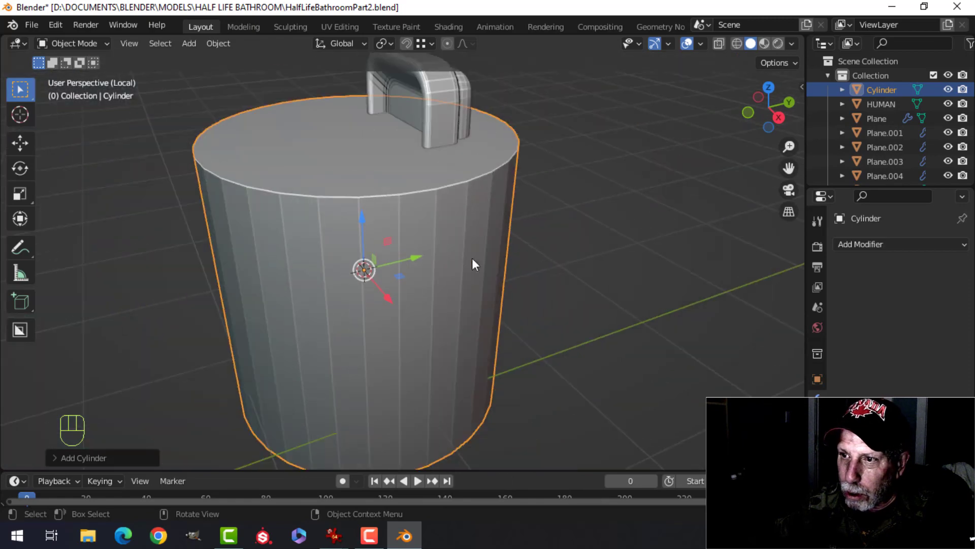
{"action": "key", "text": "Tab"}
{"action": "key", "text": "s"}
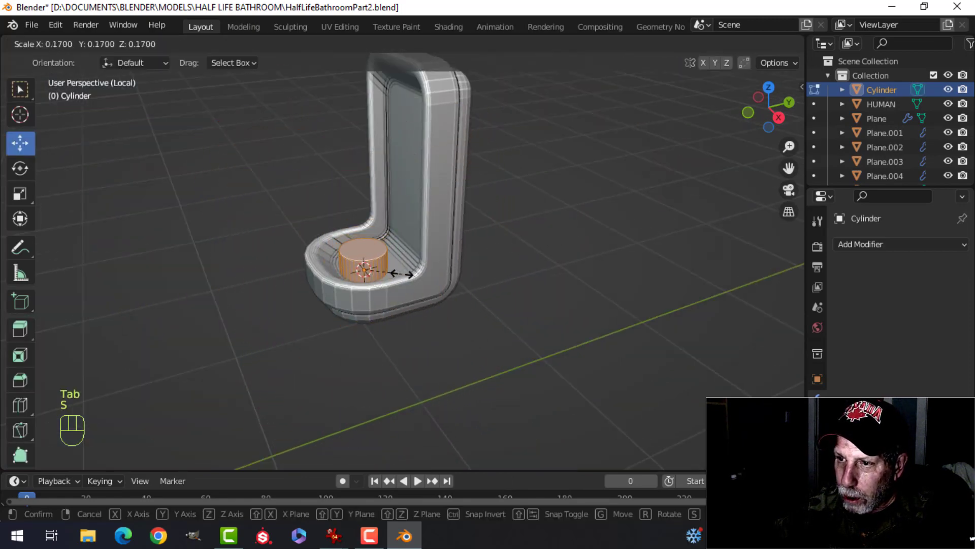
{"action": "left_click", "coordinate": [389, 276]}
Scale the cylinder down further to drain size and shift it slightly along Y toward the back panel
{"action": "scroll", "coordinate": [390, 277], "scroll_direction": "up", "scroll_amount": 4}
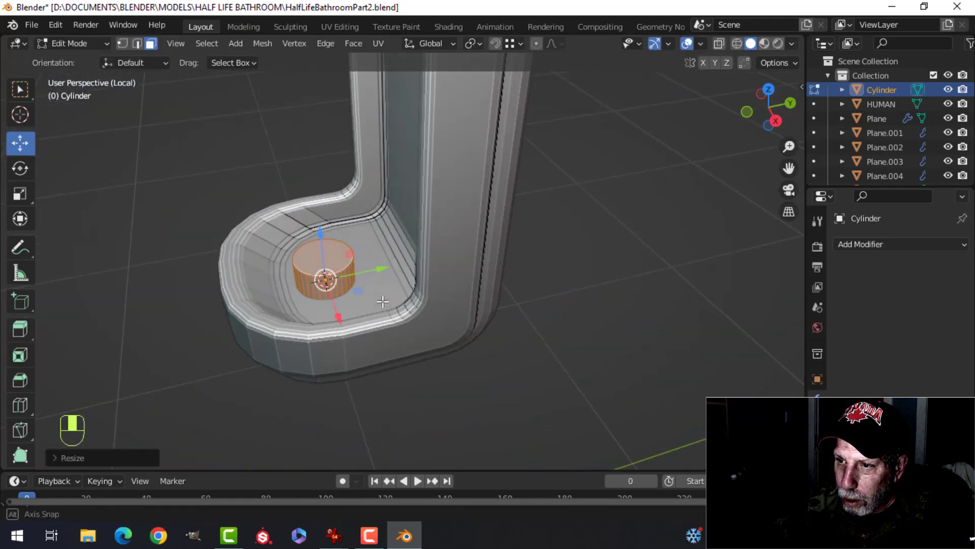
{"action": "key", "text": "s"}
{"action": "left_click", "coordinate": [412, 286]}
{"action": "left_click_drag", "start_coordinate": [380, 271], "coordinate": [397, 261]}
{"action": "middle_click_drag", "start_coordinate": [398, 261], "coordinate": [411, 243]}
Add a Boolean modifier in Difference mode to the urinal with the cylinder as its object
{"action": "key", "text": "Tab"}
{"action": "scroll", "coordinate": [435, 265], "scroll_direction": "down", "scroll_amount": 1}
{"action": "left_click", "coordinate": [411, 243]}
{"action": "left_click", "coordinate": [863, 244]}
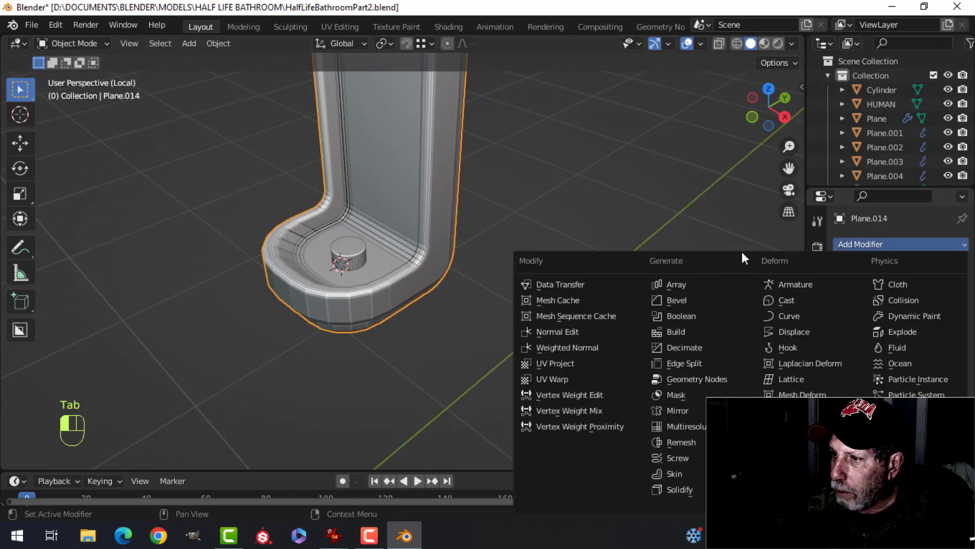
{"action": "left_click", "coordinate": [708, 315]}
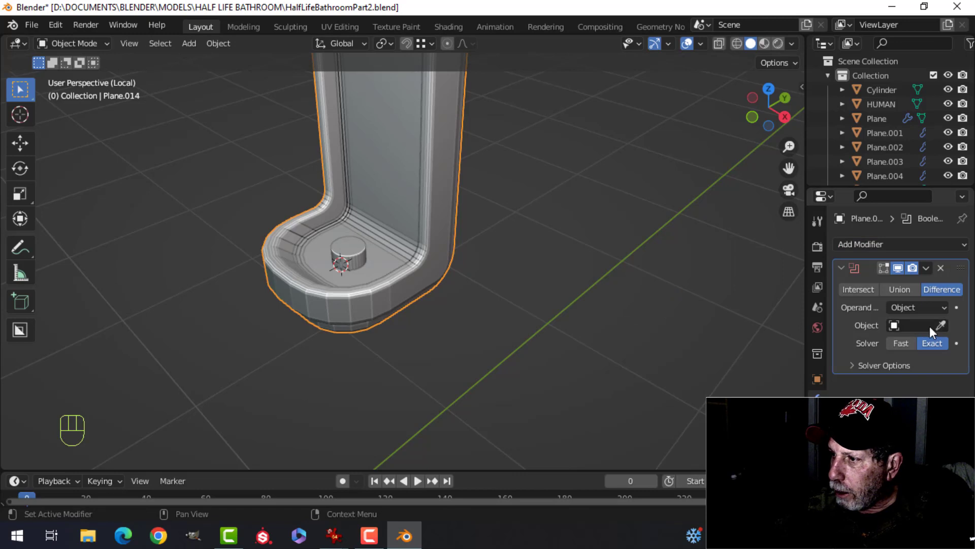
{"action": "left_click", "coordinate": [345, 245]}
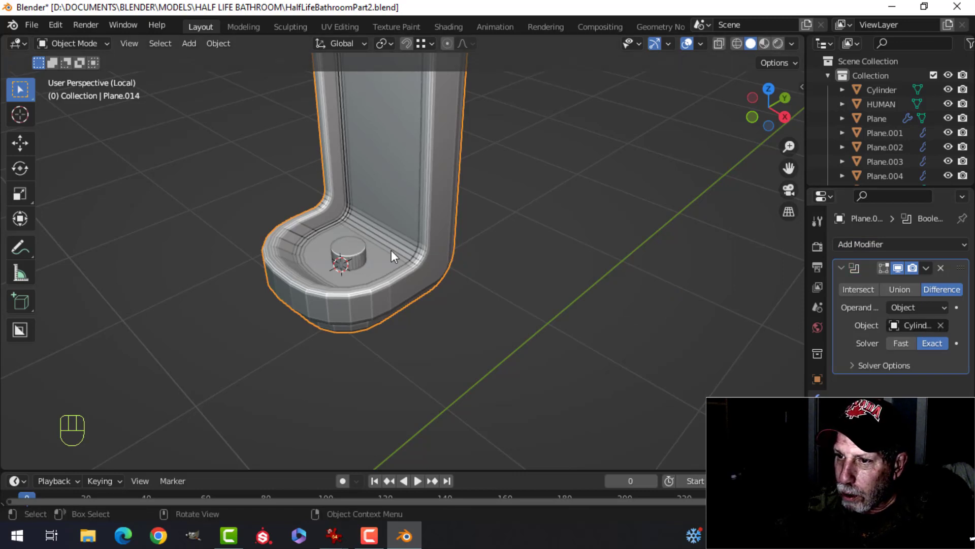
Apply the Boolean modifier to cut the drain hole and delete the cutting cylinder
{"action": "left_click", "coordinate": [923, 272]}
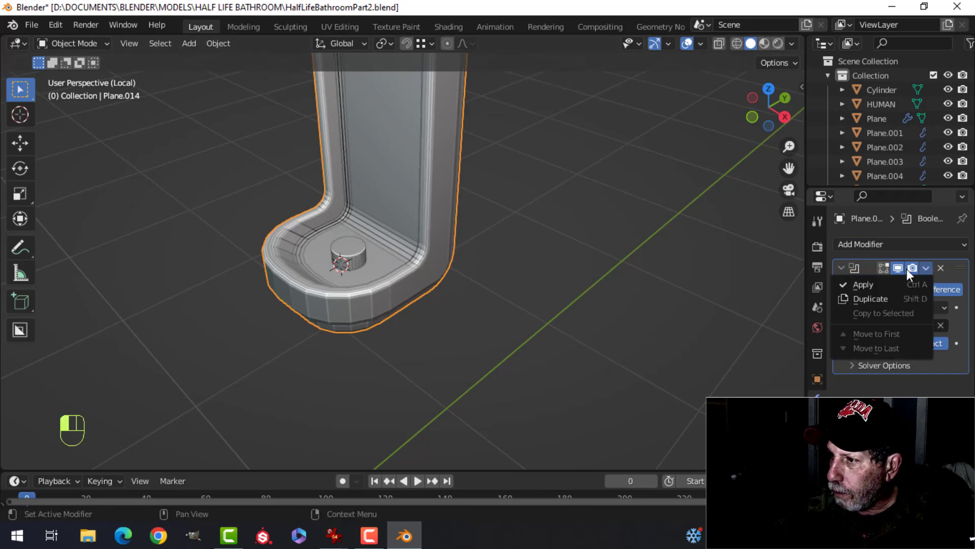
{"action": "left_click", "coordinate": [882, 278]}
{"action": "left_click", "coordinate": [357, 251]}
{"action": "key", "text": "x"}
{"action": "left_click", "coordinate": [355, 245]}
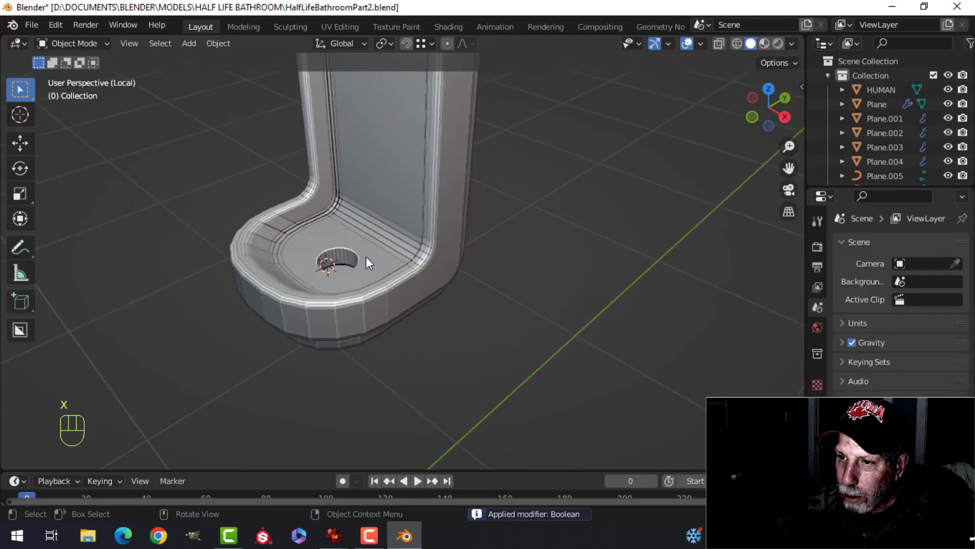
Delete the face closing the bottom of the urinal's drain hole
{"action": "scroll", "coordinate": [365, 257], "scroll_direction": "up", "scroll_amount": 3}
{"action": "middle_click_drag", "start_coordinate": [367, 275], "coordinate": [349, 247], "text": "shift"}
{"action": "left_click", "coordinate": [349, 249]}
{"action": "key", "text": "Tab"}
{"action": "key", "text": "alt+a"}
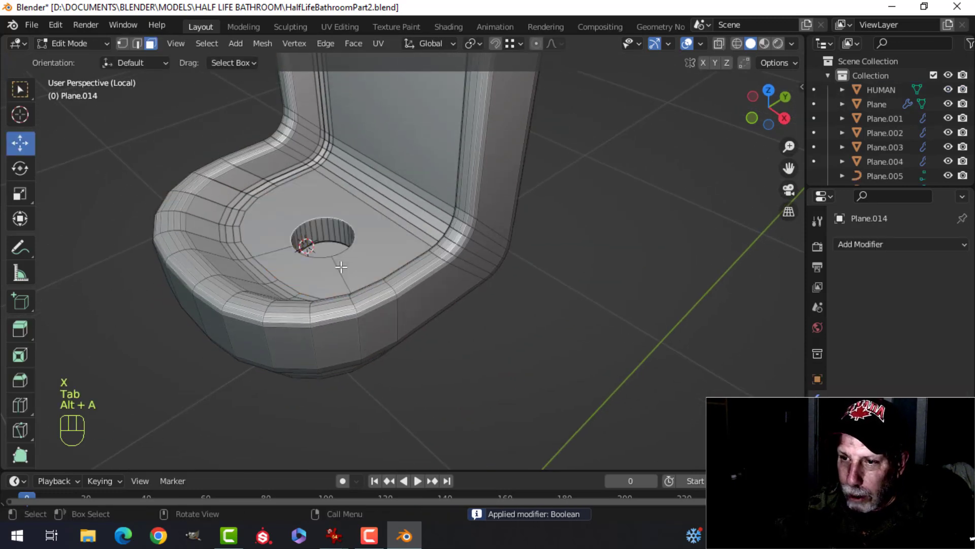
{"action": "left_click", "coordinate": [326, 243]}
{"action": "key", "text": "x"}
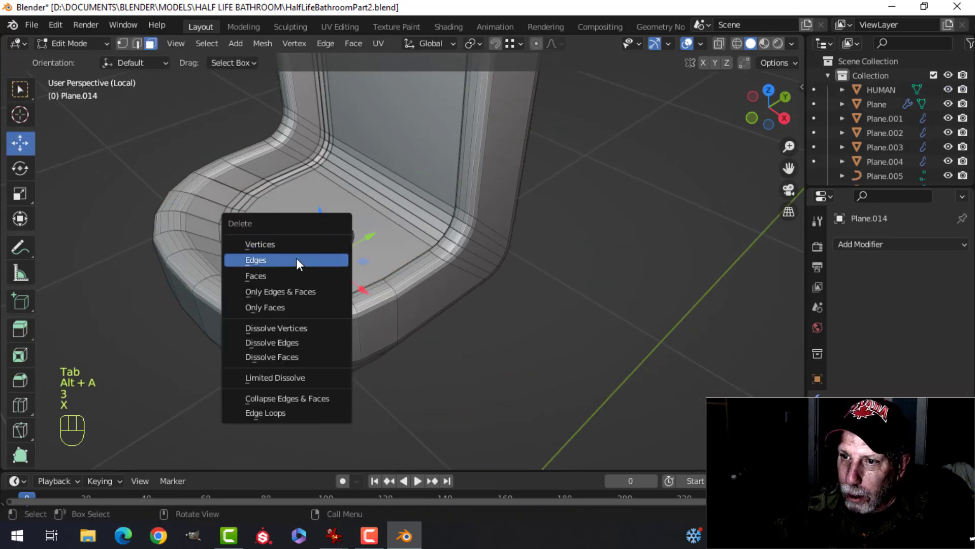
{"action": "left_click", "coordinate": [287, 273]}
Bevel the top rim edge loop of the drain hole with three segments
{"action": "scroll", "coordinate": [326, 243], "scroll_direction": "up", "scroll_amount": 3}
{"action": "middle_click_drag", "start_coordinate": [326, 242], "coordinate": [380, 256], "text": "shift"}
{"action": "key", "text": "2"}
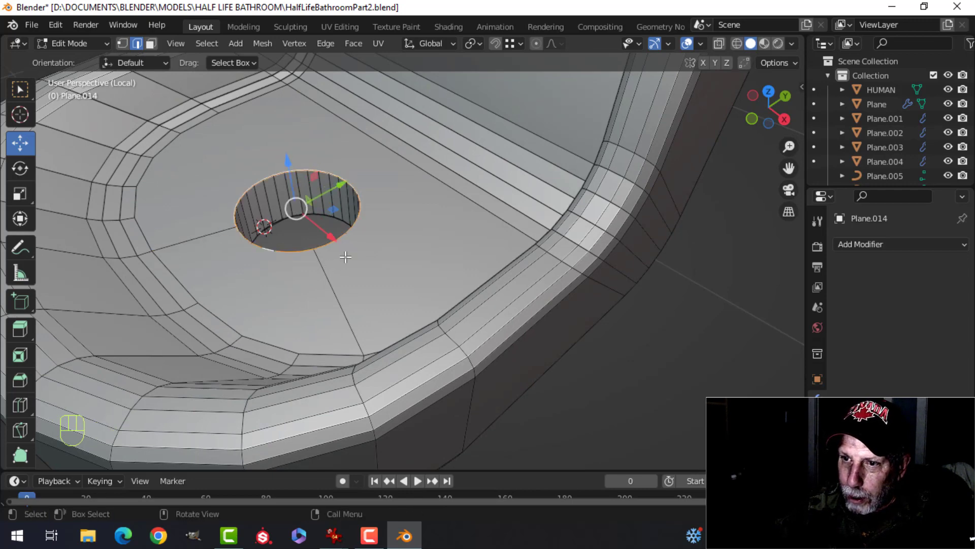
{"action": "scroll", "coordinate": [346, 257], "scroll_direction": "up", "scroll_amount": 2}
{"action": "key", "text": "ctrl+b"}
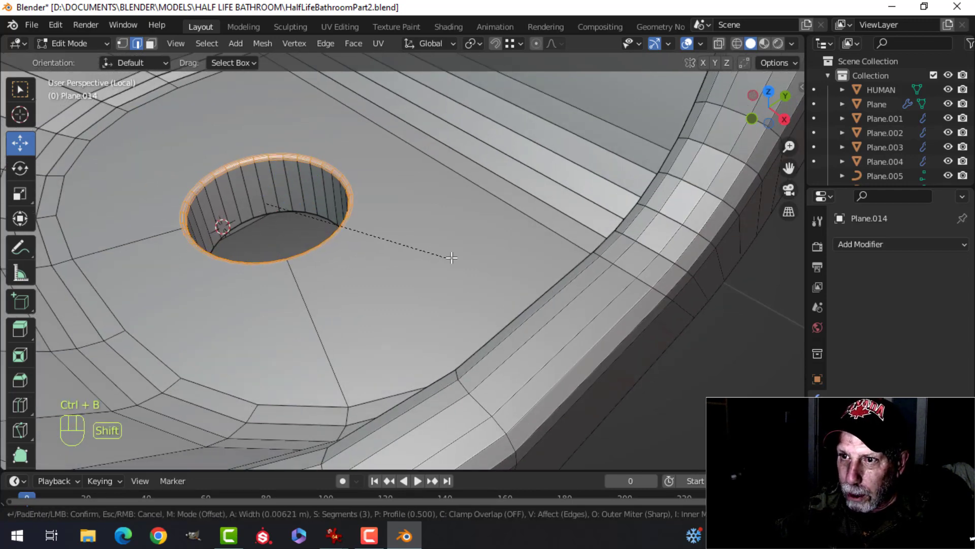
{"action": "left_click", "coordinate": [617, 249]}
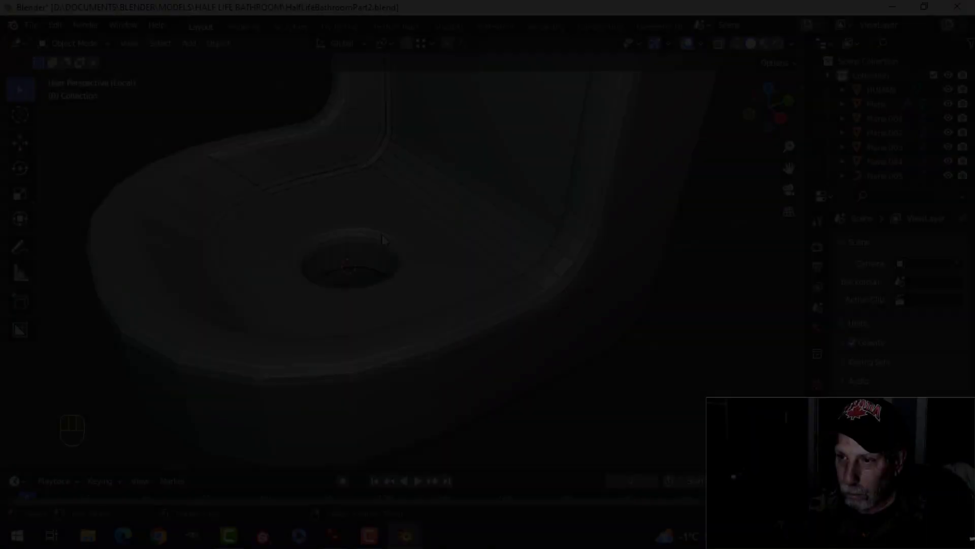
Add a 24-vertex circle at the 3D cursor and scale its mesh down to about 0.246
{"action": "key", "text": "shift+a"}
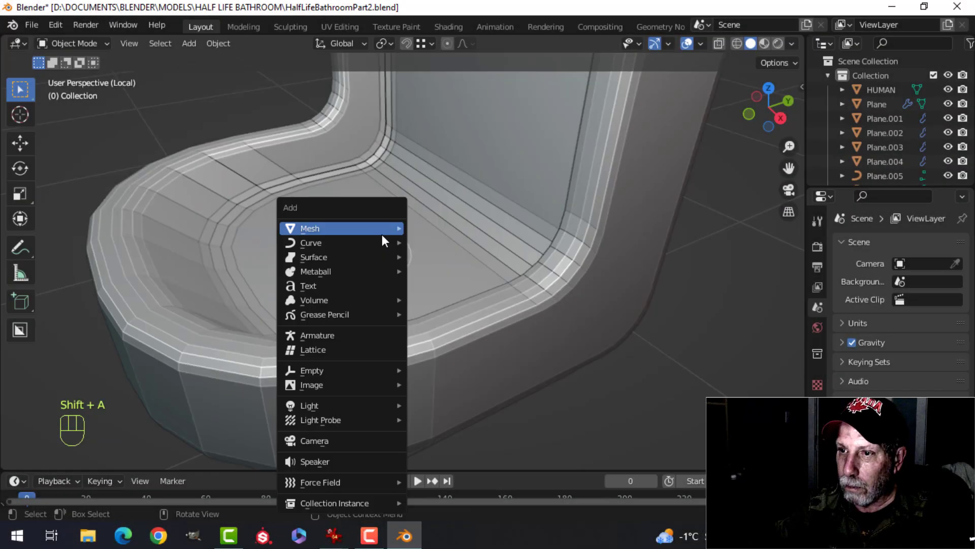
{"action": "mouse_move", "coordinate": [376, 230]}
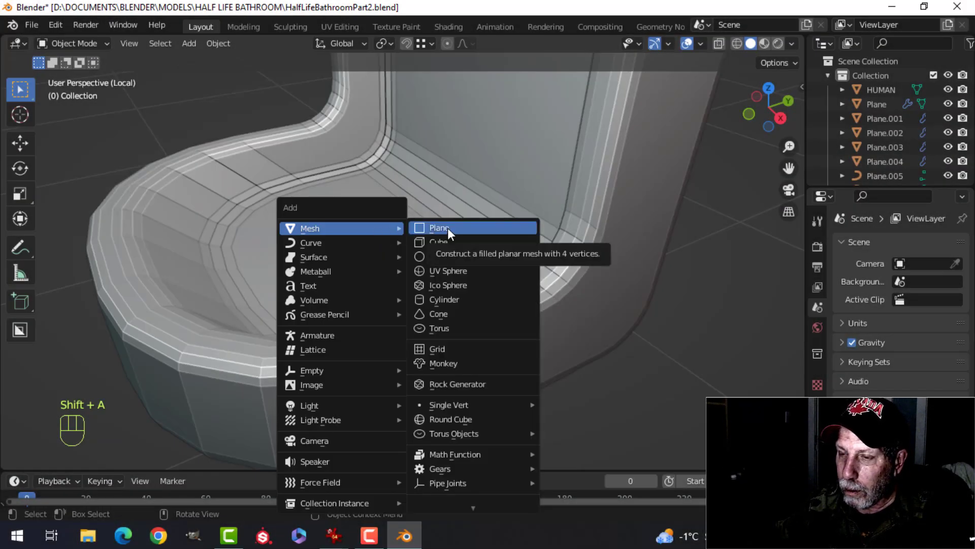
{"action": "left_click", "coordinate": [446, 256]}
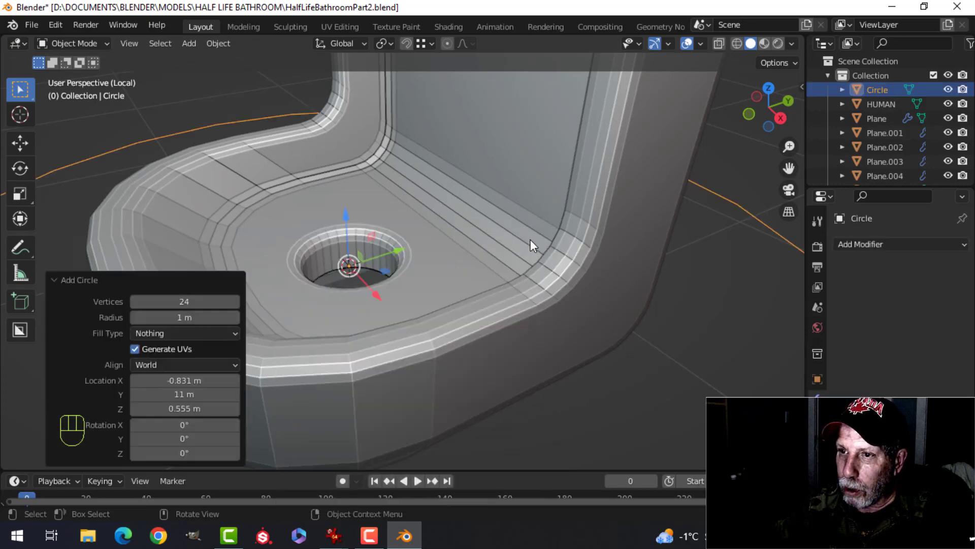
{"action": "key", "text": "Tab"}
{"action": "key", "text": "s"}
{"action": "left_click", "coordinate": [409, 253]}
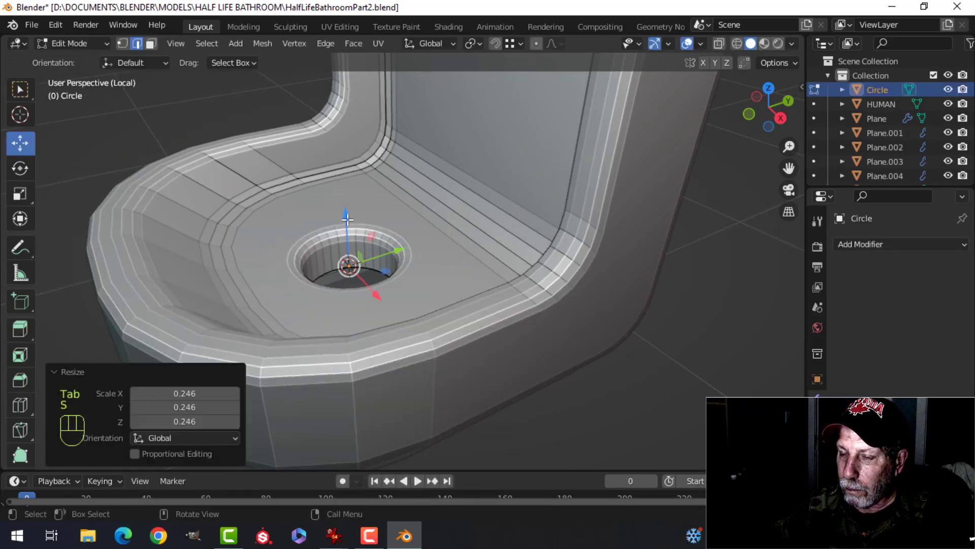
Raise the circle about 0.114 m along Z above the drain and scale it down by about 0.48
{"action": "left_click_drag", "start_coordinate": [347, 218], "coordinate": [349, 169]}
{"action": "key", "text": "s"}
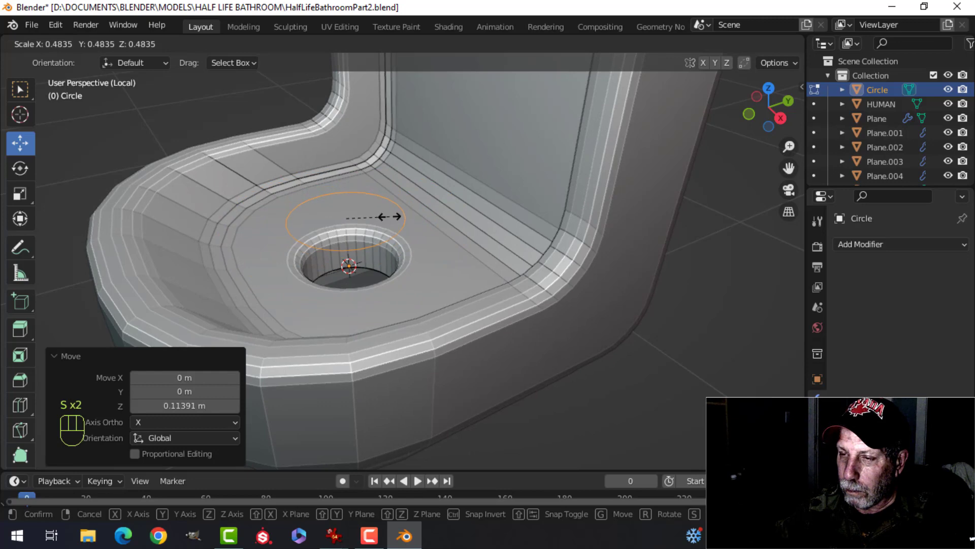
{"action": "left_click", "coordinate": [390, 217]}
{"action": "scroll", "coordinate": [414, 217], "scroll_direction": "up", "scroll_amount": 3}
{"action": "middle_click_drag", "start_coordinate": [413, 203], "coordinate": [423, 247], "text": "shift"}
{"action": "key", "text": "1"}
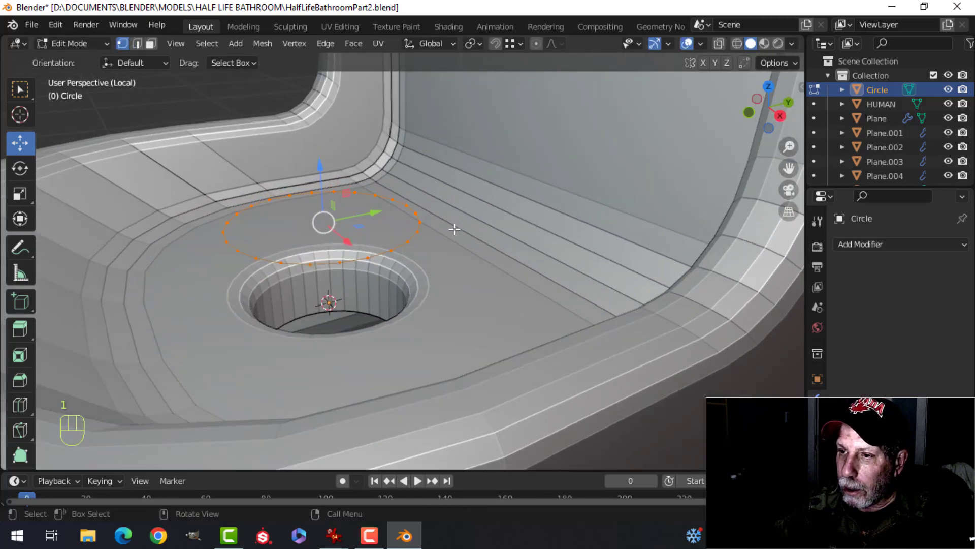
Extrude the circle inward five times as progressively smaller concentric rings, leaving a small open center
{"action": "key", "text": "e"}
{"action": "key", "text": "s"}
{"action": "left_click", "coordinate": [457, 234]}
{"action": "key", "text": "e"}
{"action": "key", "text": "s"}
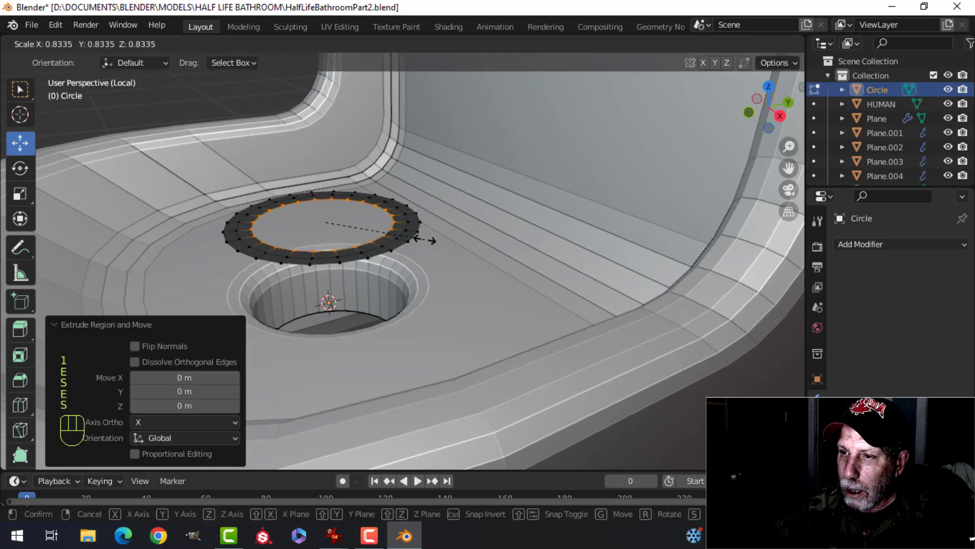
{"action": "left_click", "coordinate": [446, 235]}
{"action": "key", "text": "e"}
{"action": "key", "text": "s"}
{"action": "left_click", "coordinate": [413, 242]}
{"action": "key", "text": "e"}
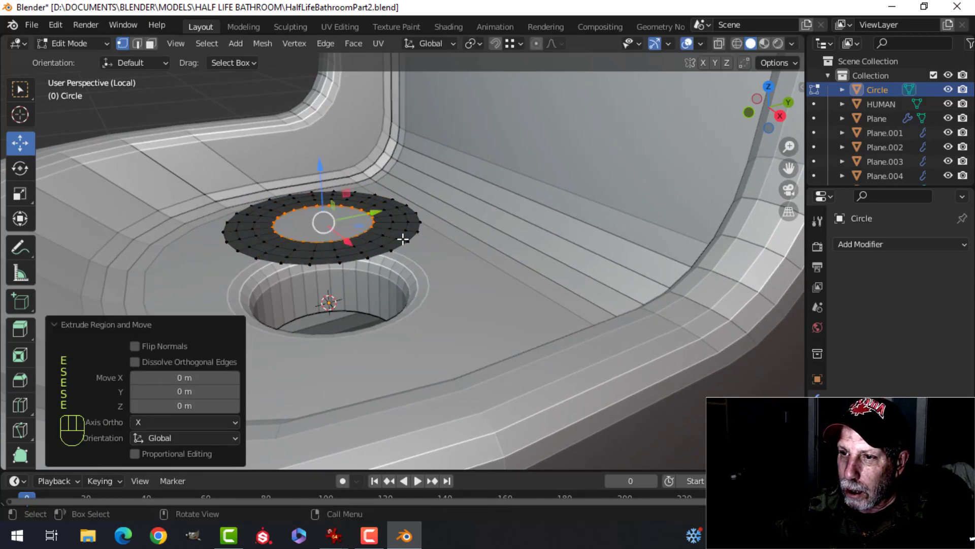
{"action": "key", "text": "s"}
{"action": "left_click", "coordinate": [382, 241]}
{"action": "key", "text": "e"}
{"action": "key", "text": "s"}
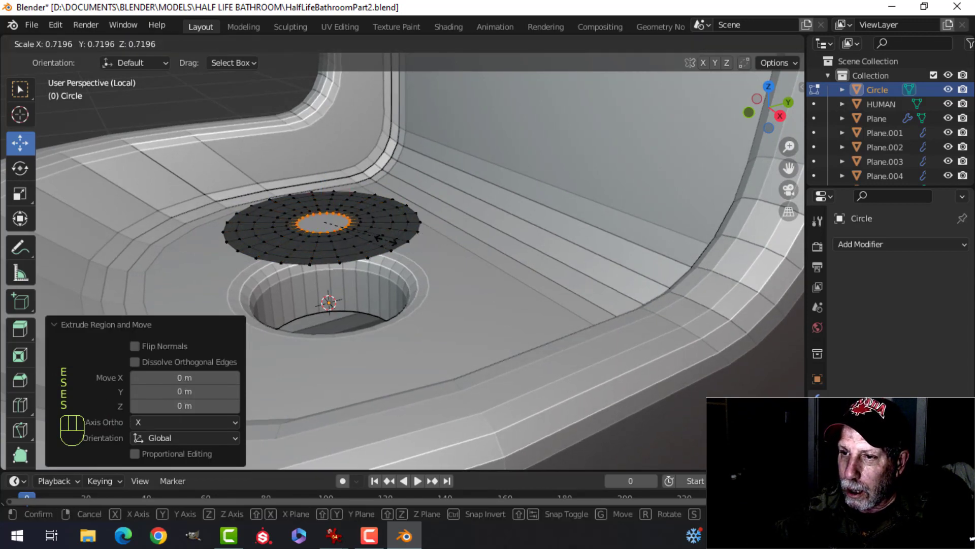
{"action": "left_click", "coordinate": [351, 238]}
{"action": "scroll", "coordinate": [370, 254], "scroll_direction": "up", "scroll_amount": 5}
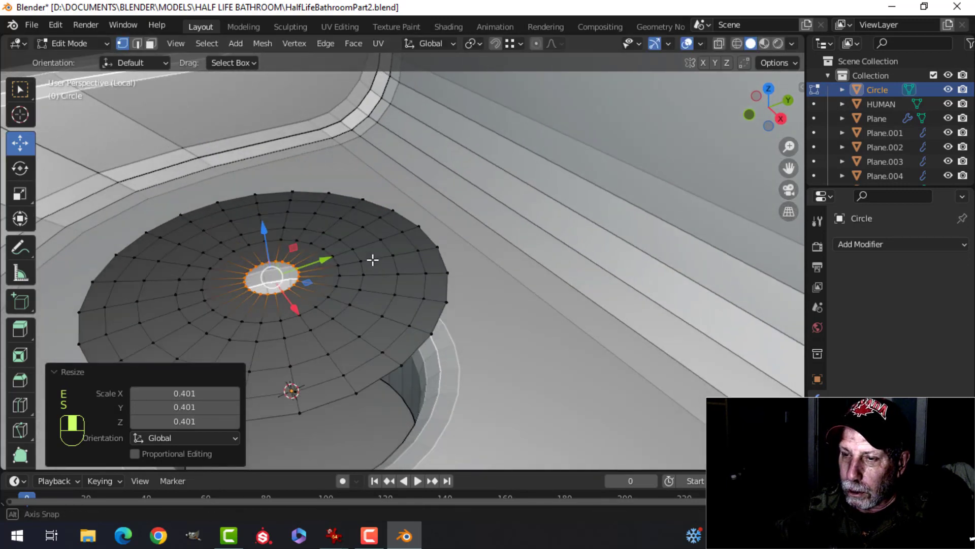
Flip the normals of all faces of the ringed disc
{"action": "scroll", "coordinate": [376, 258], "scroll_direction": "down", "scroll_amount": 3}
{"action": "key", "text": "a"}
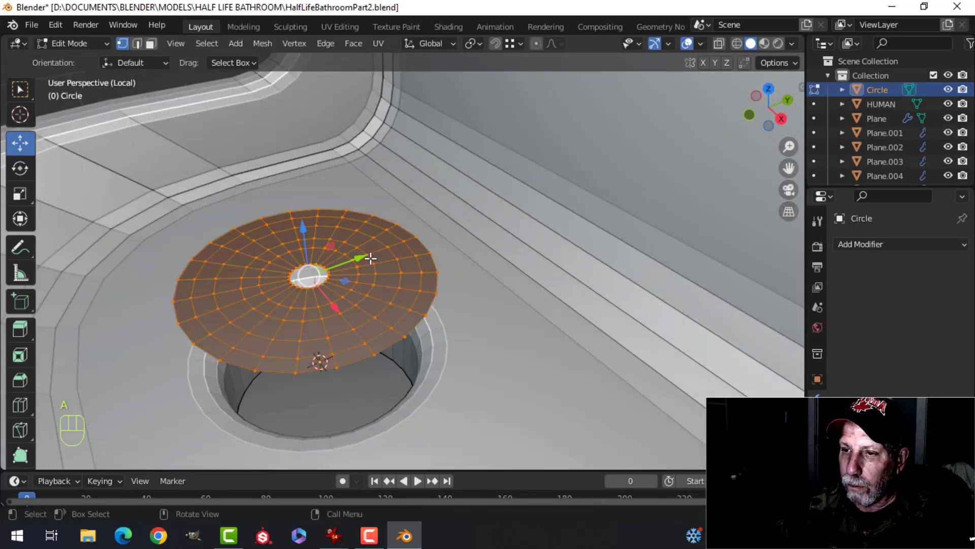
{"action": "key", "text": "alt+n"}
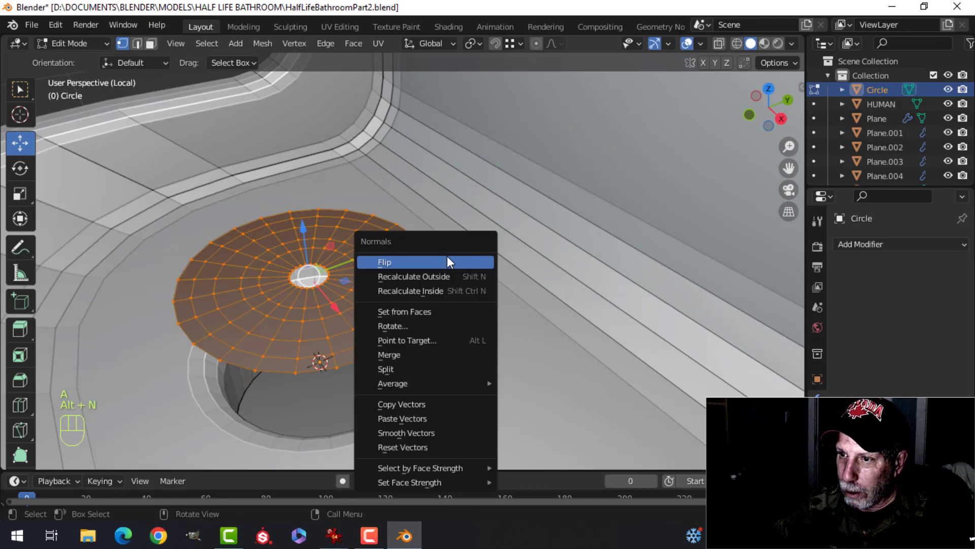
{"action": "left_click", "coordinate": [450, 262]}
{"action": "scroll", "coordinate": [423, 264], "scroll_direction": "down", "scroll_amount": 2}
{"action": "key", "text": "alt+a"}
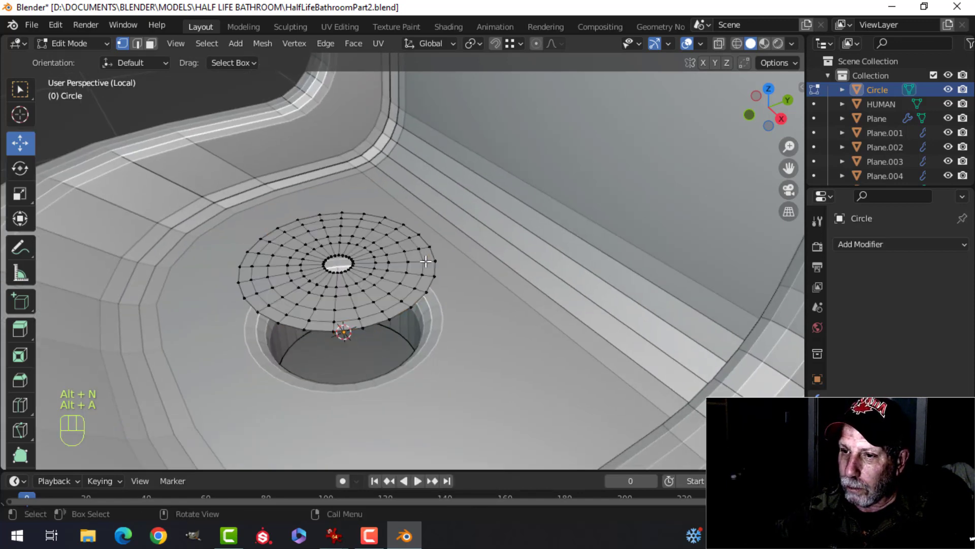
Add a Wireframe modifier to the disc and set its thickness to 0.0052 m to form a drain grate
{"action": "middle_click_drag", "start_coordinate": [417, 259], "coordinate": [427, 255]}
{"action": "key", "text": "Tab"}
{"action": "left_click", "coordinate": [858, 245]}
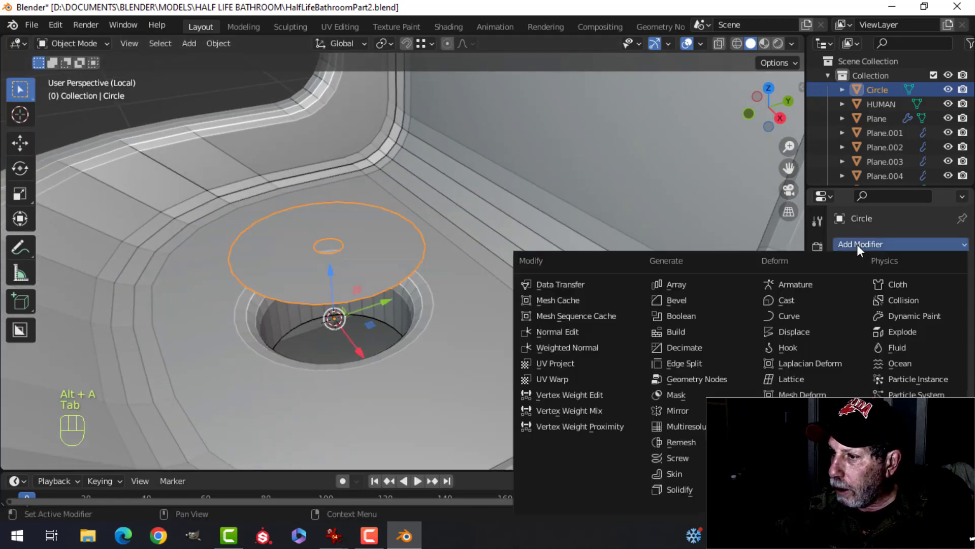
{"action": "scroll", "coordinate": [700, 422], "scroll_direction": "down", "scroll_amount": 4}
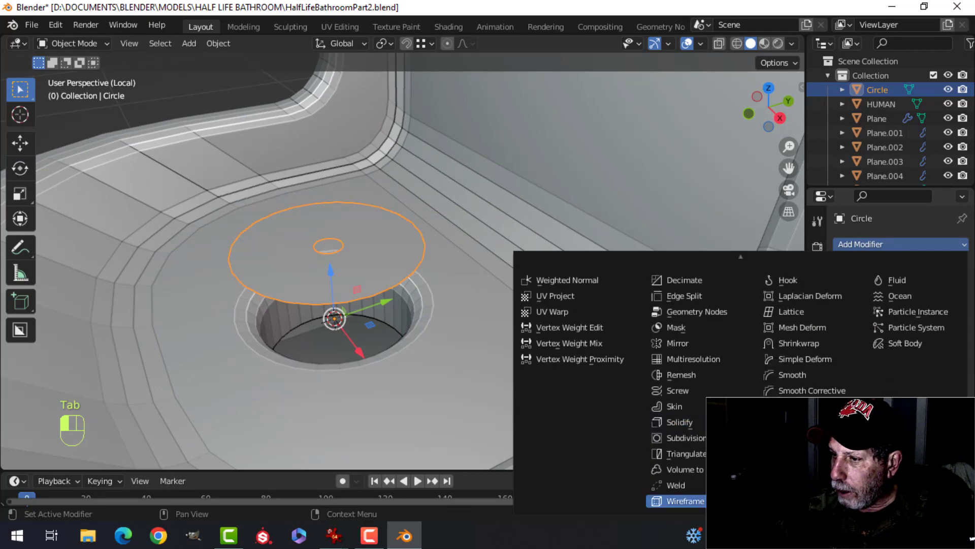
{"action": "left_click", "coordinate": [683, 500]}
{"action": "left_click_drag", "start_coordinate": [916, 294], "coordinate": [942, 289], "text": "shift"}
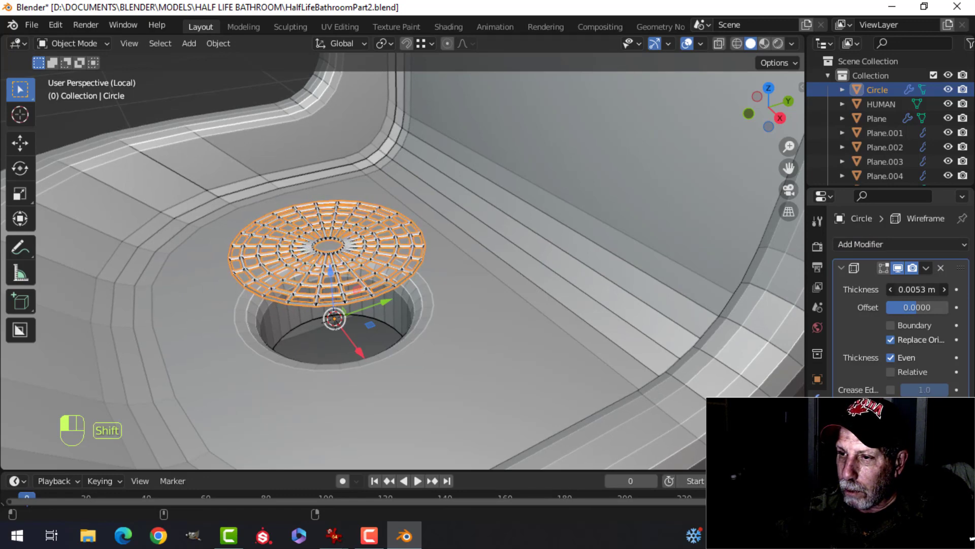
Move the grate's whole mesh down about 0.113 m along Z into the drain hole
{"action": "key", "text": "Tab"}
{"action": "key", "text": "a"}
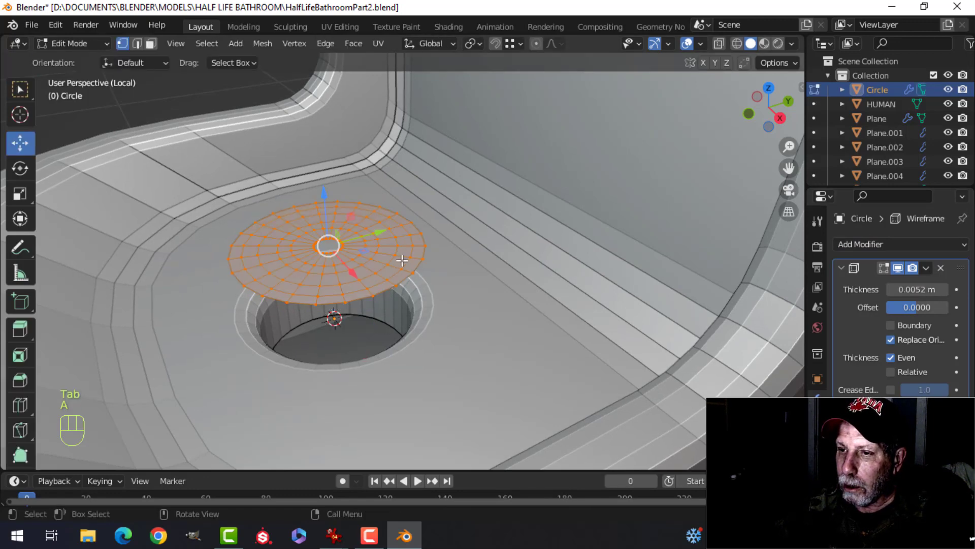
{"action": "middle_click_drag", "start_coordinate": [392, 257], "coordinate": [337, 192]}
{"action": "key", "text": "g"}
{"action": "key", "text": "z"}
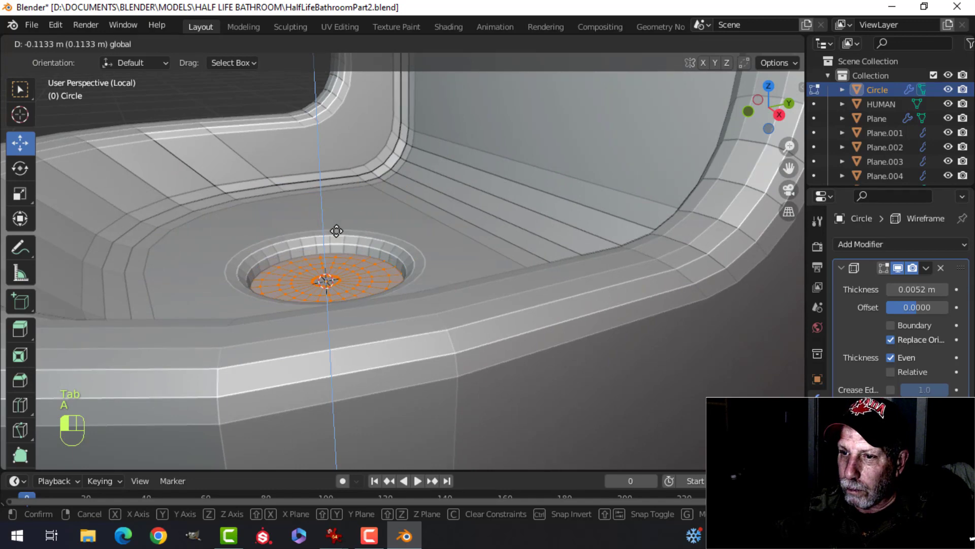
{"action": "left_click", "coordinate": [336, 229]}
Scale the grate mesh to about 0.86 so it fits inside the drain hole walls
{"action": "key", "text": "s"}
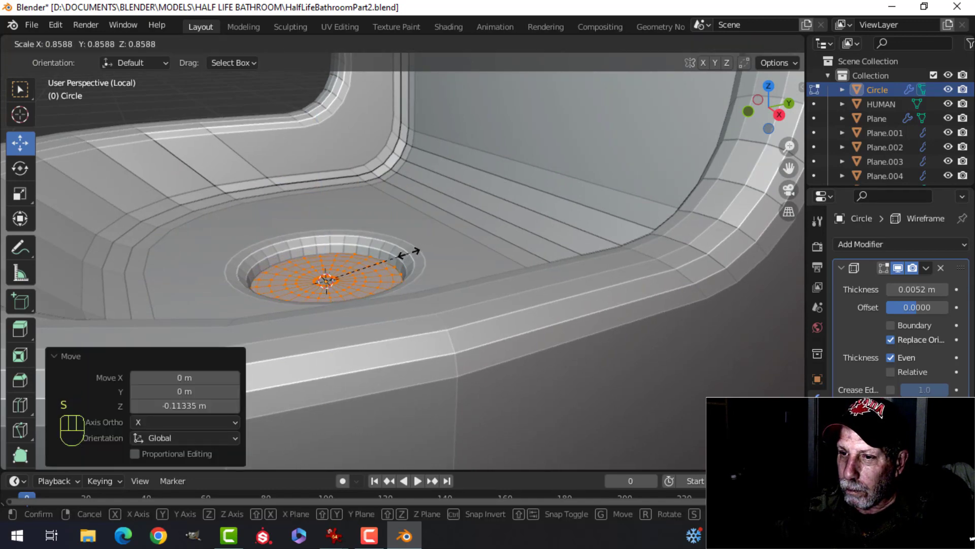
{"action": "left_click", "coordinate": [408, 252]}
{"action": "key", "text": "Tab"}
{"action": "middle_click_drag", "start_coordinate": [349, 249], "coordinate": [359, 263]}
{"action": "key", "text": "alt+a"}
{"action": "scroll", "coordinate": [375, 271], "scroll_direction": "up", "scroll_amount": 2}
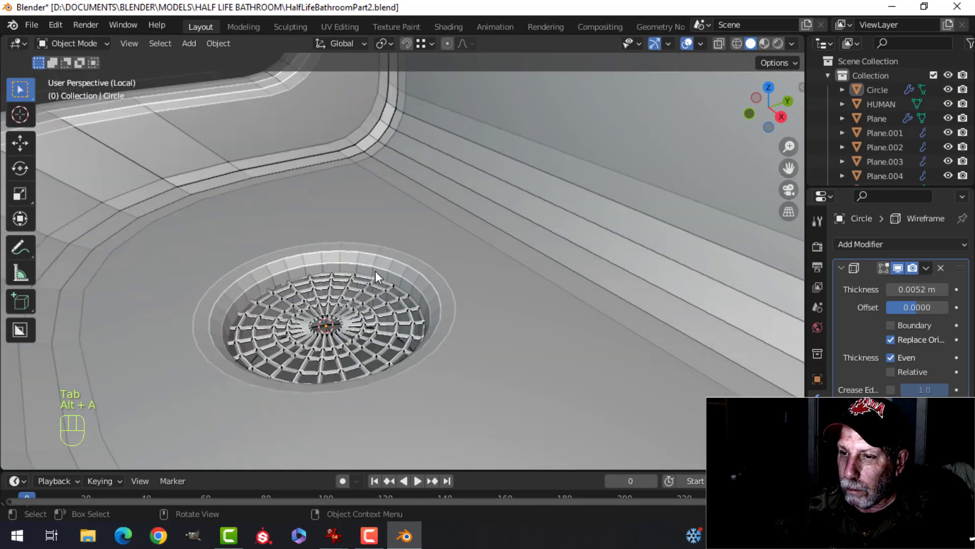
With the grate hidden, select the drain hole's inner wall faces and grow the selection to include the beveled rim
{"action": "key", "text": "Tab"}
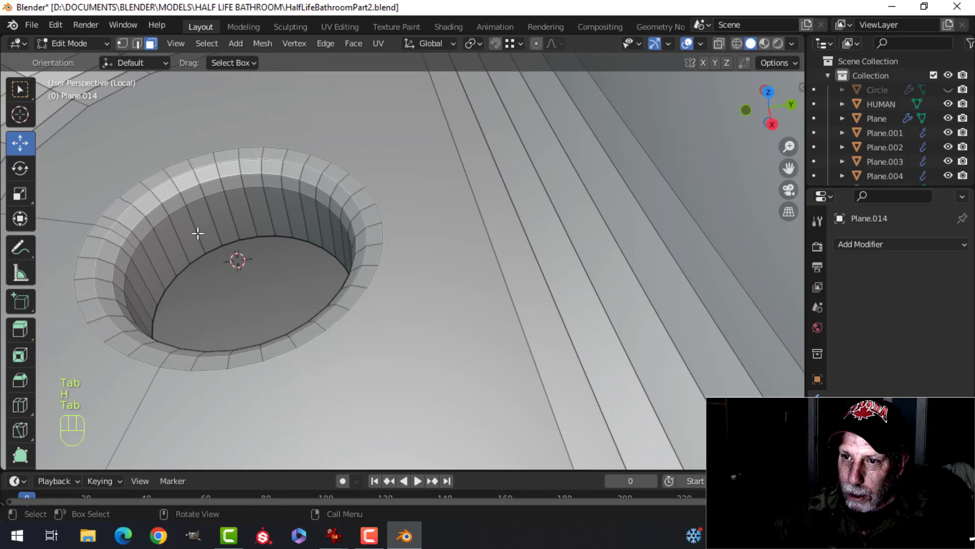
{"action": "left_click", "coordinate": [227, 234], "text": "alt+shift"}
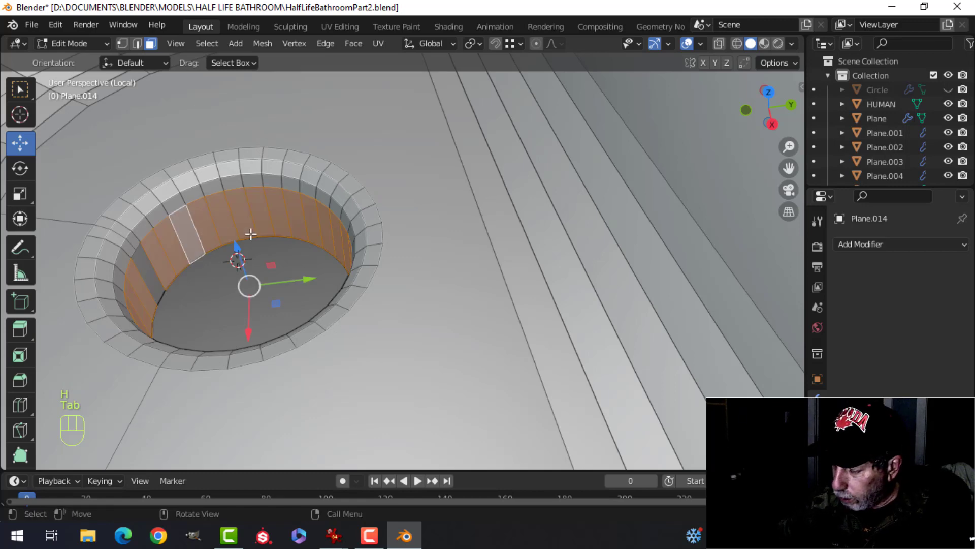
{"action": "key", "text": "ctrl+KP_Add"}
{"action": "key", "text": "ctrl+KP_Add"}
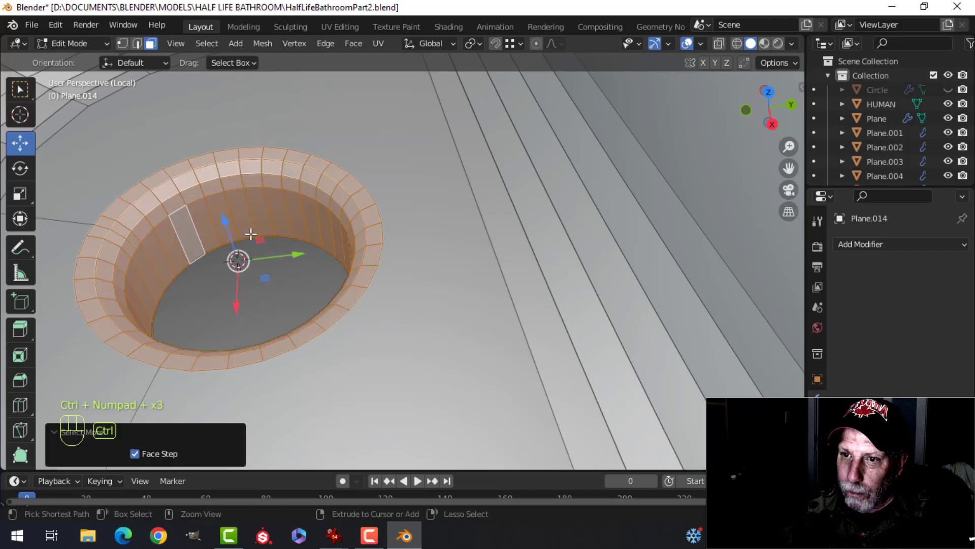
{"action": "scroll", "coordinate": [233, 228], "scroll_direction": "down", "scroll_amount": 3}
{"action": "middle_click_drag", "start_coordinate": [288, 219], "coordinate": [311, 206]}
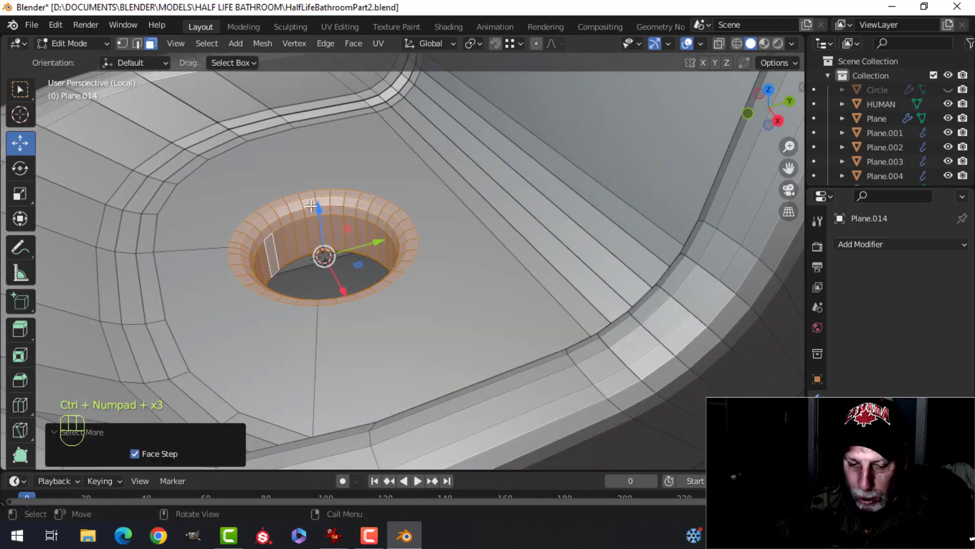
Duplicate the selected drain wall and rim faces and raise the copy about 0.064 m along Z
{"action": "key", "text": "shift+d"}
{"action": "left_click", "coordinate": [311, 206]}
{"action": "left_click_drag", "start_coordinate": [319, 210], "coordinate": [319, 170]}
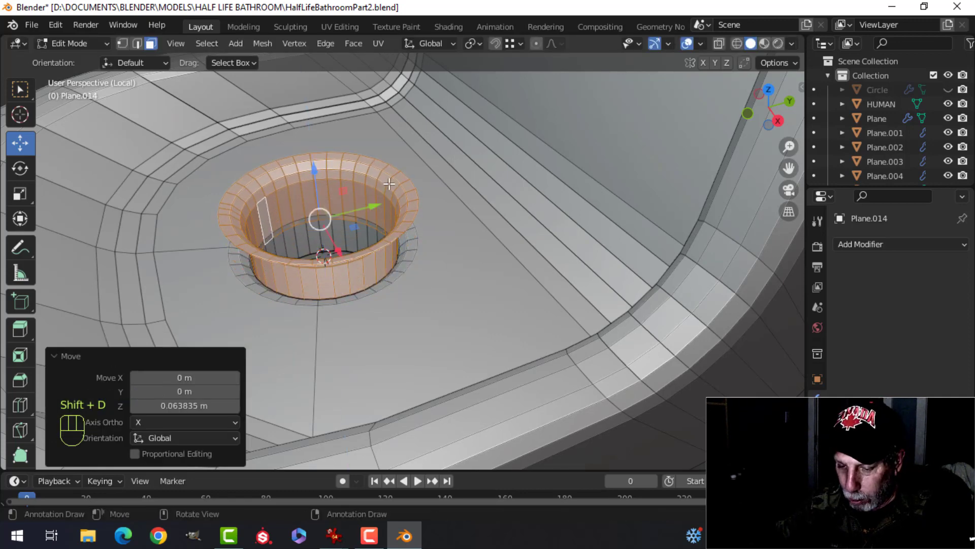
Separate the duplicated faces into their own object and unhide the grate
{"action": "key", "text": "p"}
{"action": "left_click", "coordinate": [389, 184]}
{"action": "key", "text": "Tab"}
{"action": "key", "text": "alt+h"}
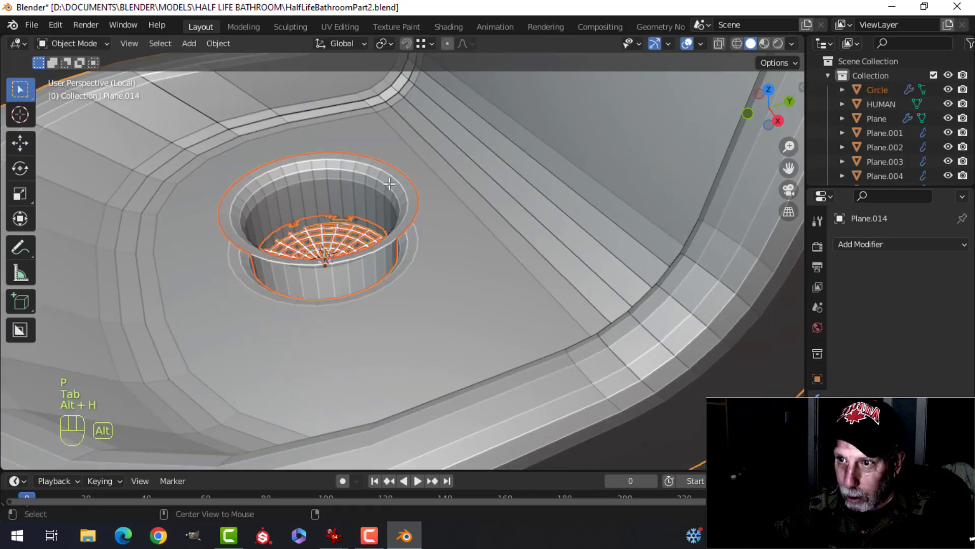
{"action": "key", "text": "alt+a"}
Lower the whole mesh of the separated drain ring slightly along Z toward the hole
{"action": "scroll", "coordinate": [330, 190], "scroll_direction": "up", "scroll_amount": 2}
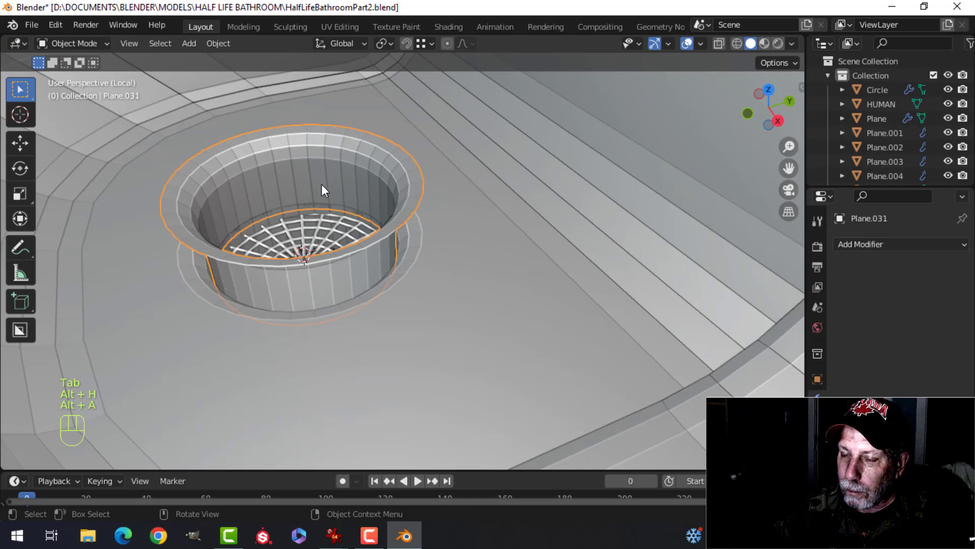
{"action": "key", "text": "Tab"}
{"action": "key", "text": "a"}
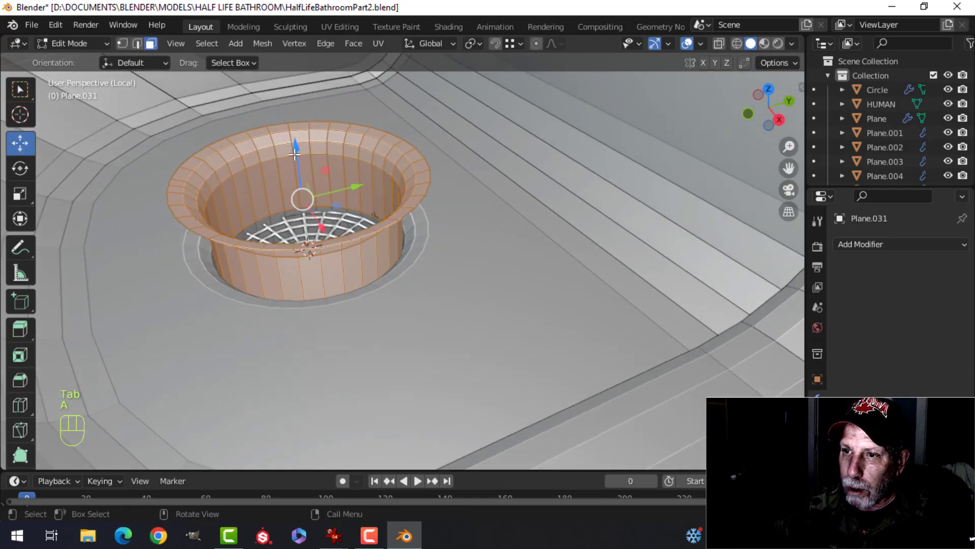
{"action": "left_click_drag", "start_coordinate": [295, 153], "coordinate": [292, 179]}
Extrude the outer edge loop of the drain ring's rim and move it down about 0.023 m along Z
{"action": "key", "text": "alt+a"}
{"action": "key", "text": "2"}
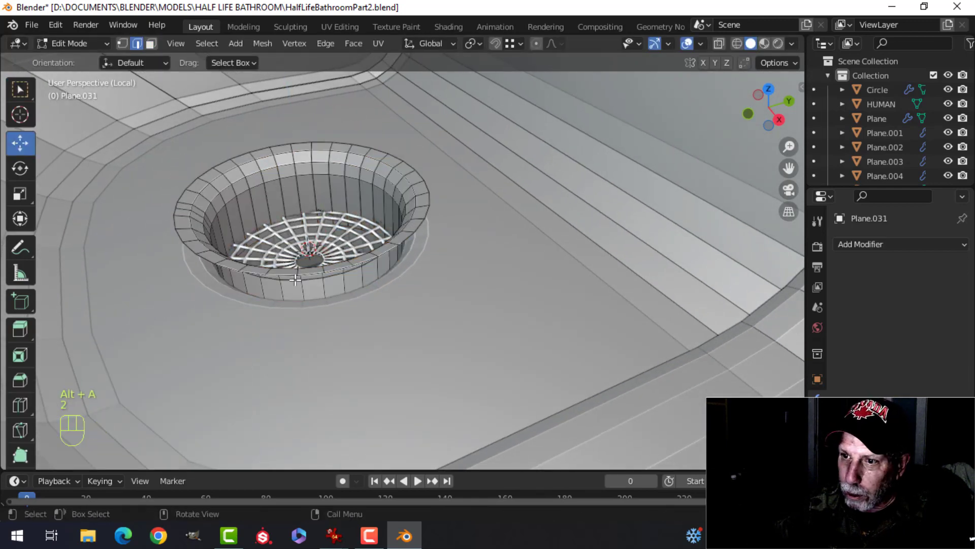
{"action": "left_click", "coordinate": [308, 276], "text": "alt+shift"}
{"action": "middle_click_drag", "start_coordinate": [344, 248], "coordinate": [338, 237]}
{"action": "key", "text": "e"}
{"action": "right_click", "coordinate": [339, 236]}
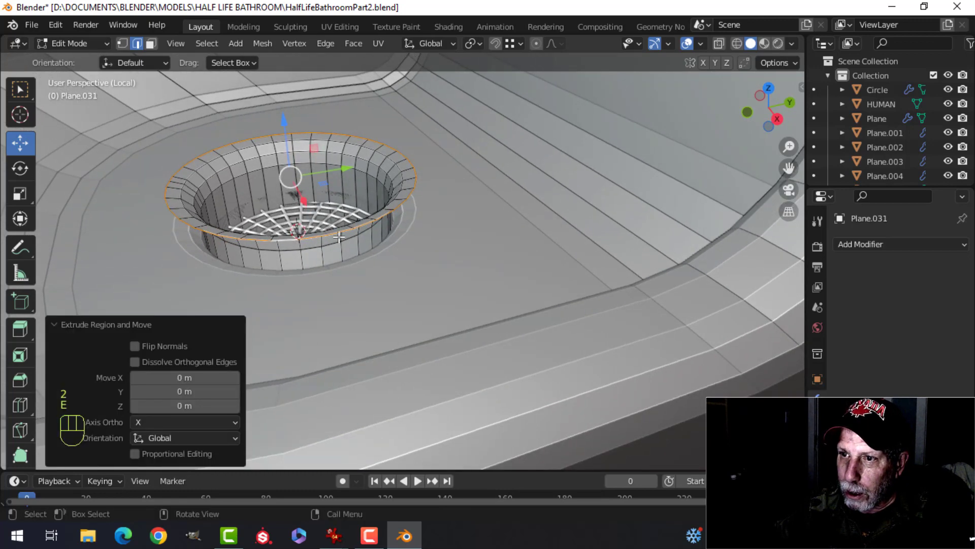
{"action": "left_click_drag", "start_coordinate": [286, 131], "coordinate": [288, 153]}
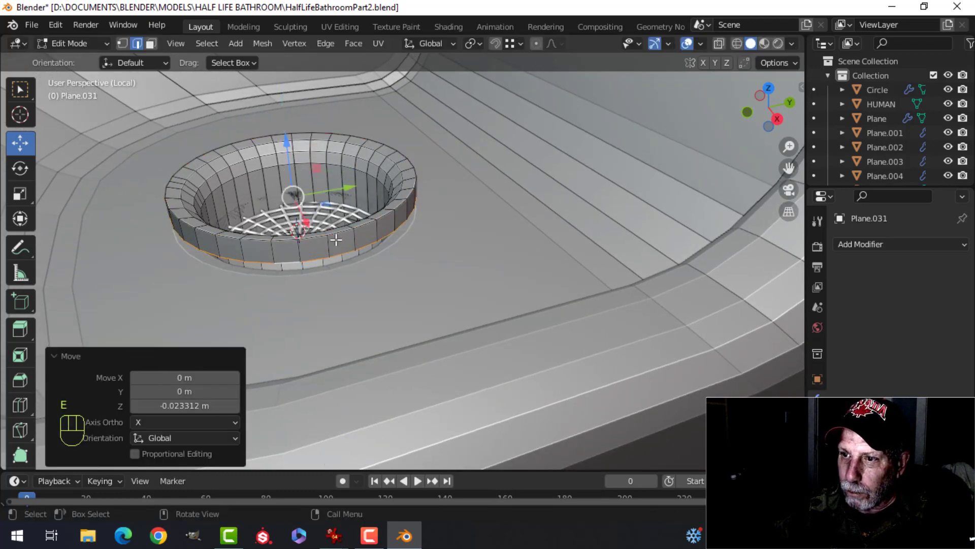
Bevel the ring's upper outer edge loop with one segment, about 0.004 m wide
{"action": "key", "text": "alt+a"}
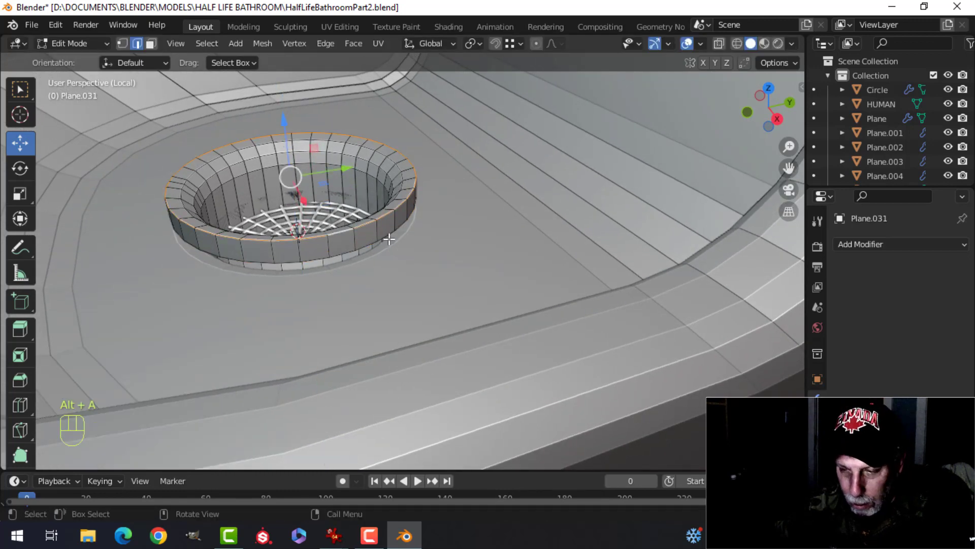
{"action": "key", "text": "ctrl+b"}
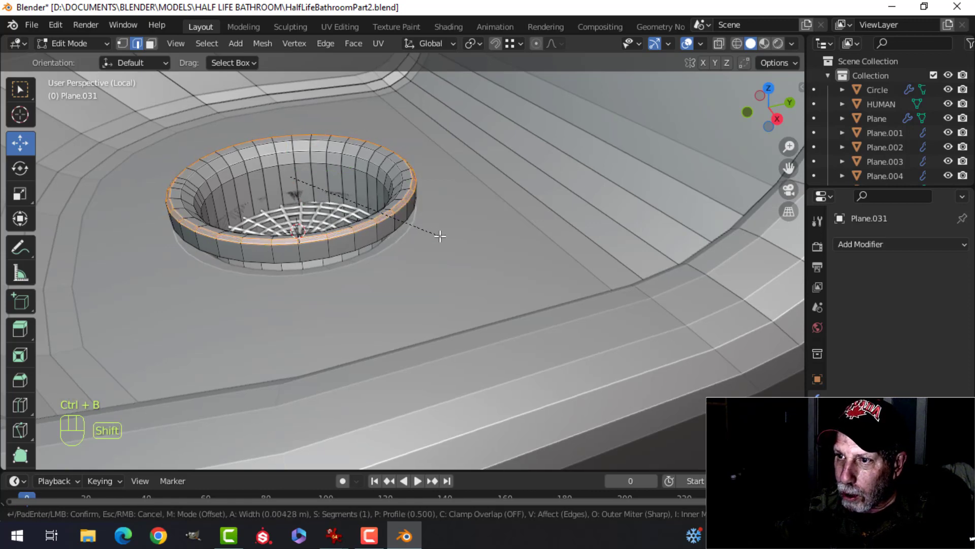
{"action": "left_click", "coordinate": [444, 237]}
{"action": "key", "text": "Tab"}
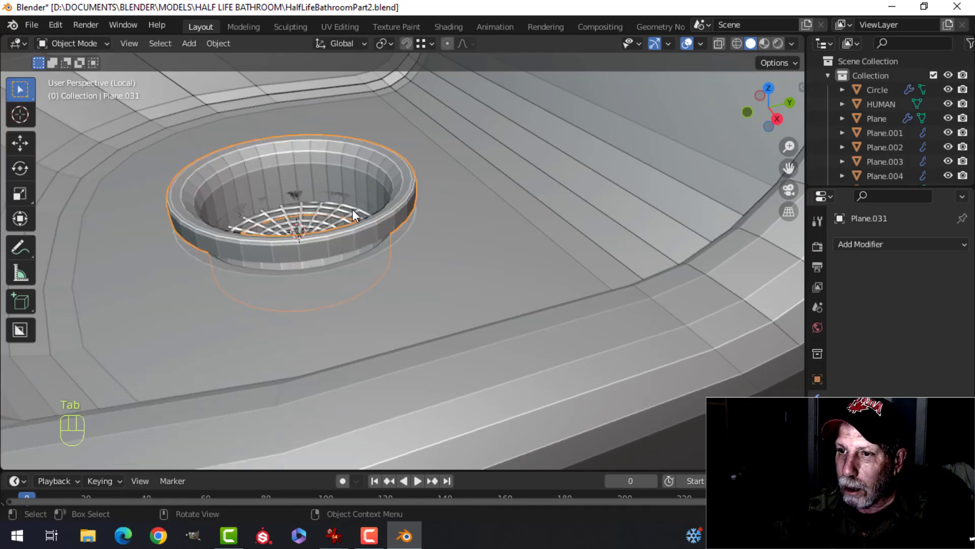
Lower the ring's whole mesh about 0.029 m along Z into the drain hole and adjust its overall scale slightly
{"action": "key", "text": "Tab"}
{"action": "key", "text": "a"}
{"action": "left_click_drag", "start_coordinate": [287, 143], "coordinate": [283, 167]}
{"action": "key", "text": "s"}
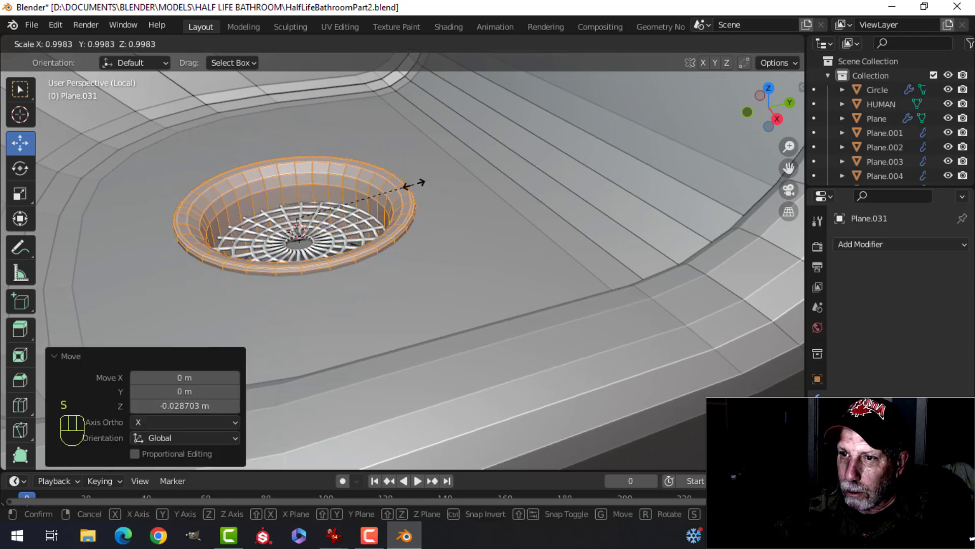
{"action": "left_click", "coordinate": [411, 187]}
{"action": "key", "text": "Tab"}
{"action": "scroll", "coordinate": [324, 193], "scroll_direction": "down", "scroll_amount": 3}
{"action": "key", "text": "alt+a"}
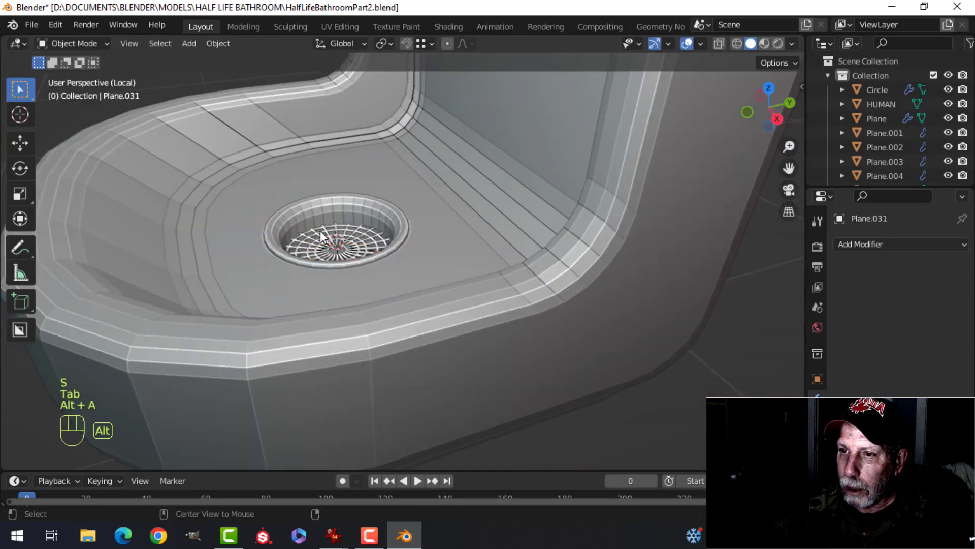
Apply smooth shading to the drain ring
{"action": "middle_click_drag", "start_coordinate": [326, 206], "coordinate": [389, 209]}
{"action": "left_click", "coordinate": [338, 217]}
{"action": "right_click", "coordinate": [336, 216]}
{"action": "left_click", "coordinate": [336, 218]}
Raise the whole mesh of the wireframe grate slightly along Z inside the drain ring
{"action": "left_click", "coordinate": [333, 216]}
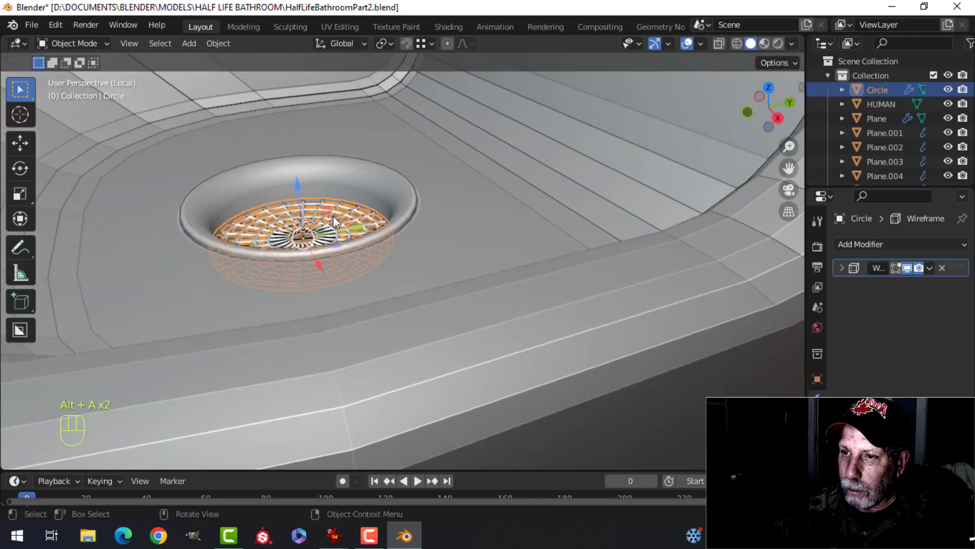
{"action": "key", "text": "Tab"}
{"action": "key", "text": "a"}
{"action": "left_click_drag", "start_coordinate": [298, 184], "coordinate": [297, 164]}
{"action": "key", "text": "Tab"}
{"action": "scroll", "coordinate": [340, 211], "scroll_direction": "down", "scroll_amount": 5}
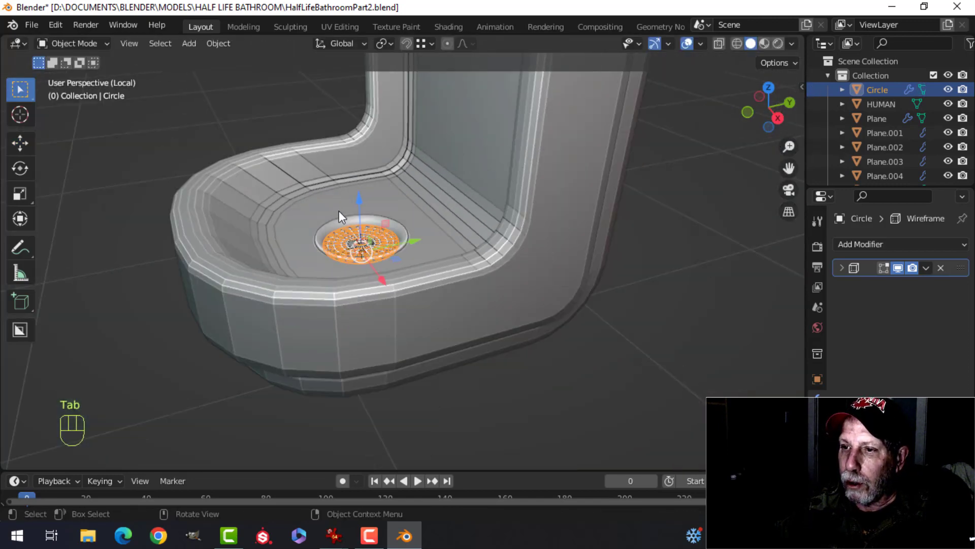
{"action": "key", "text": "alt+a"}
Exit local view to show the urinal within the full bathroom scene
{"action": "middle_click_drag", "start_coordinate": [339, 211], "coordinate": [405, 236]}
{"action": "scroll", "coordinate": [416, 260], "scroll_direction": "down", "scroll_amount": 3}
{"action": "scroll", "coordinate": [414, 263], "scroll_direction": "up", "scroll_amount": 3}
{"action": "scroll", "coordinate": [430, 264], "scroll_direction": "down", "scroll_amount": 5}
{"action": "scroll", "coordinate": [425, 257], "scroll_direction": "down", "scroll_amount": 4}
{"action": "left_click", "coordinate": [405, 236]}
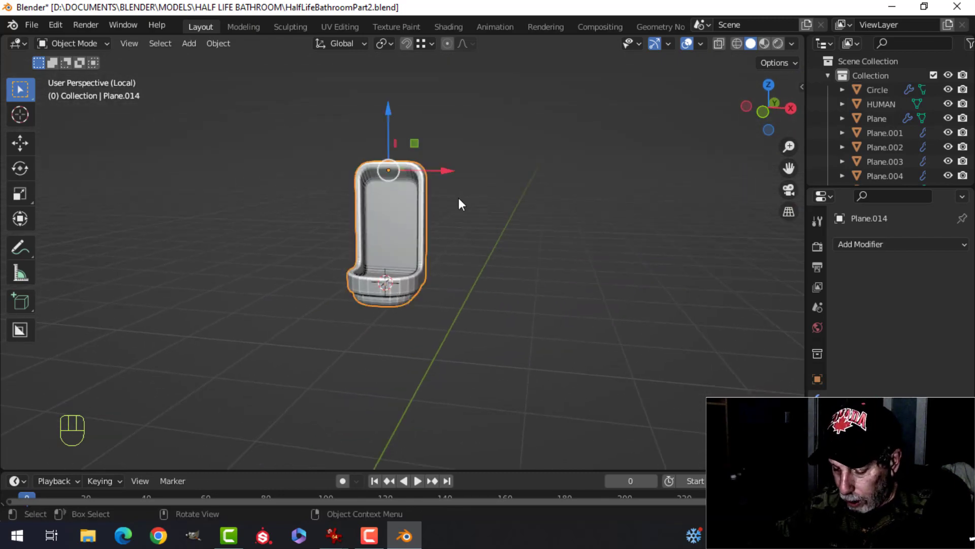
{"action": "key", "text": "slash"}
{"action": "key", "text": "alt+a"}
{"action": "mouse_move", "coordinate": [465, 214]}
{"action": "middle_mouse_down"}
{"action": "mouse_move", "coordinate": [479, 202]}
{"action": "mouse_move", "coordinate": [451, 212]}
{"action": "middle_mouse_up"}
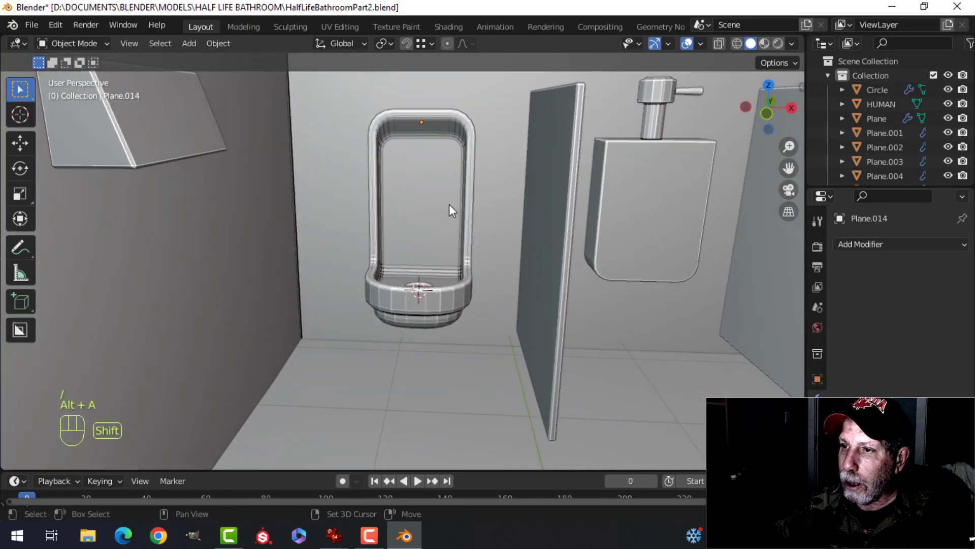
In front wireframe view, select the upper part of the urinal mesh and lower it slightly along Z
{"action": "left_click", "coordinate": [451, 212]}
{"action": "key", "text": "KP_1"}
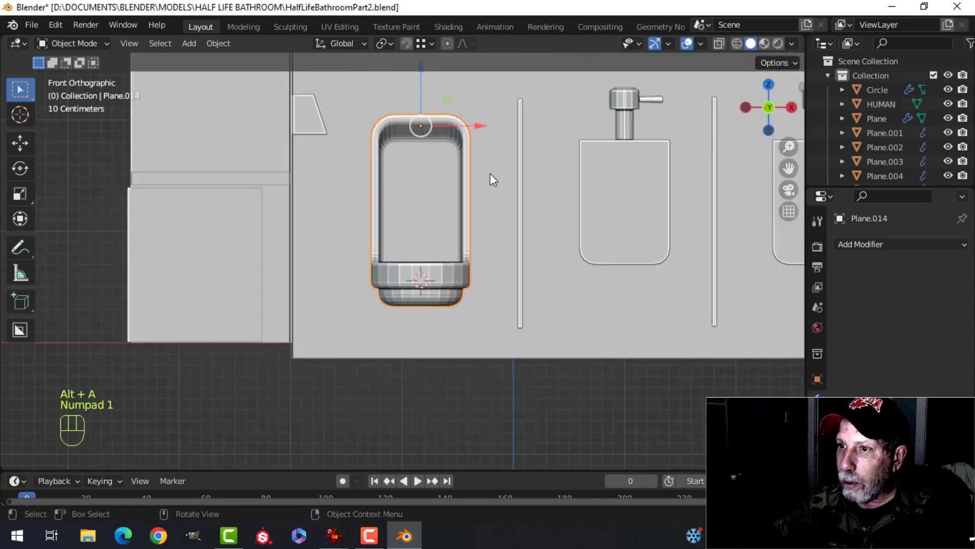
{"action": "key", "text": "Tab"}
{"action": "key", "text": "z"}
{"action": "left_click", "coordinate": [388, 176]}
{"action": "key", "text": "b"}
{"action": "left_click_drag", "start_coordinate": [344, 85], "coordinate": [490, 173]}
{"action": "left_click_drag", "start_coordinate": [422, 90], "coordinate": [428, 102]}
{"action": "key", "text": "alt+a"}
{"action": "key", "text": "z"}
{"action": "left_click", "coordinate": [590, 117]}
{"action": "key", "text": "Tab"}
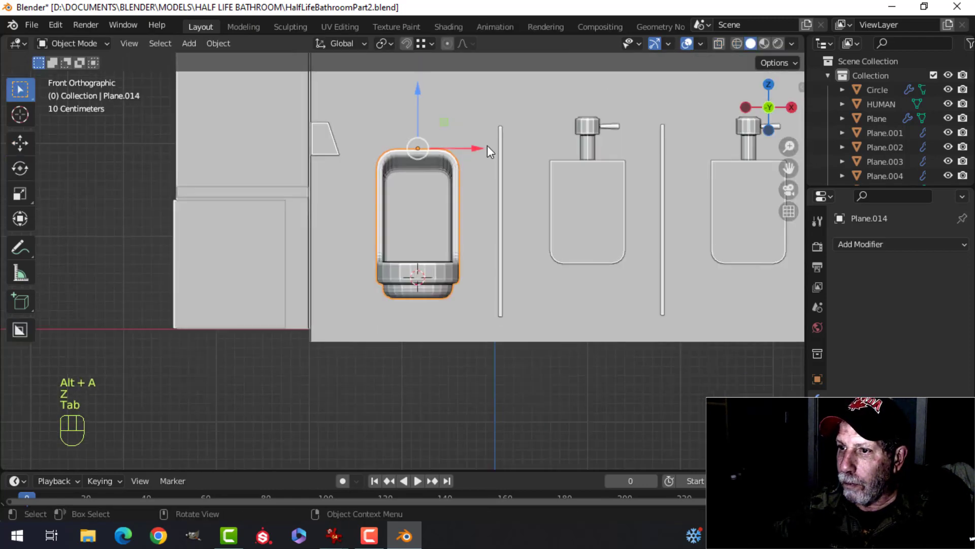
{"action": "key", "text": "alt+a"}
Apply smooth shading to the urinal body
{"action": "mouse_move", "coordinate": [482, 152]}
{"action": "middle_mouse_down"}
{"action": "mouse_move", "coordinate": [414, 306]}
{"action": "mouse_move", "coordinate": [384, 245]}
{"action": "middle_mouse_up"}
{"action": "scroll", "coordinate": [414, 308], "scroll_direction": "up", "scroll_amount": 4}
{"action": "scroll", "coordinate": [384, 244], "scroll_direction": "up", "scroll_amount": 3}
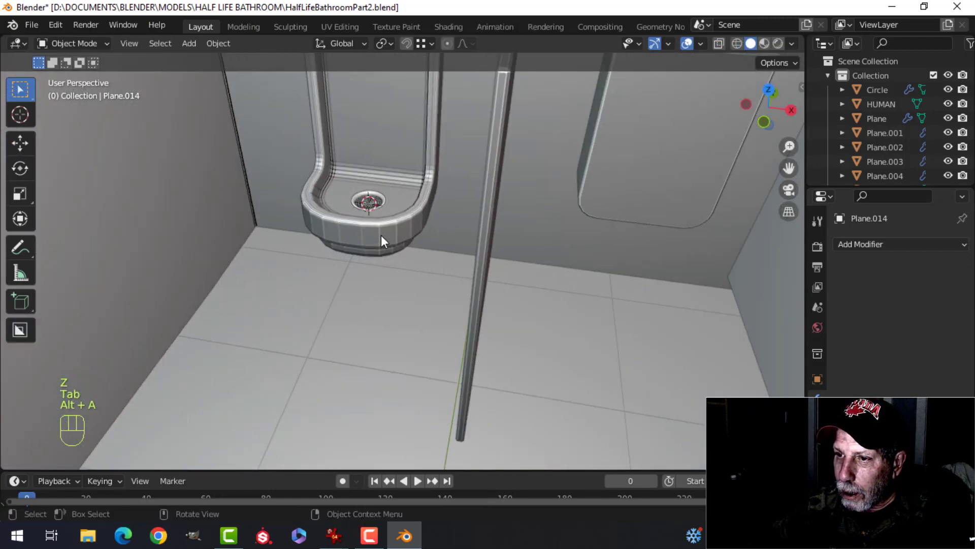
{"action": "left_click", "coordinate": [381, 235]}
{"action": "right_click", "coordinate": [381, 235]}
{"action": "left_click", "coordinate": [381, 235]}
Recalculate the normals of the urinal's whole mesh to the outside and merge its vertices by distance at 0.0001 m
{"action": "scroll", "coordinate": [400, 235], "scroll_direction": "up", "scroll_amount": 3}
{"action": "middle_click_drag", "start_coordinate": [450, 194], "coordinate": [409, 264], "text": "shift"}
{"action": "middle_click_drag", "start_coordinate": [409, 264], "coordinate": [403, 240]}
{"action": "key", "text": "Tab"}
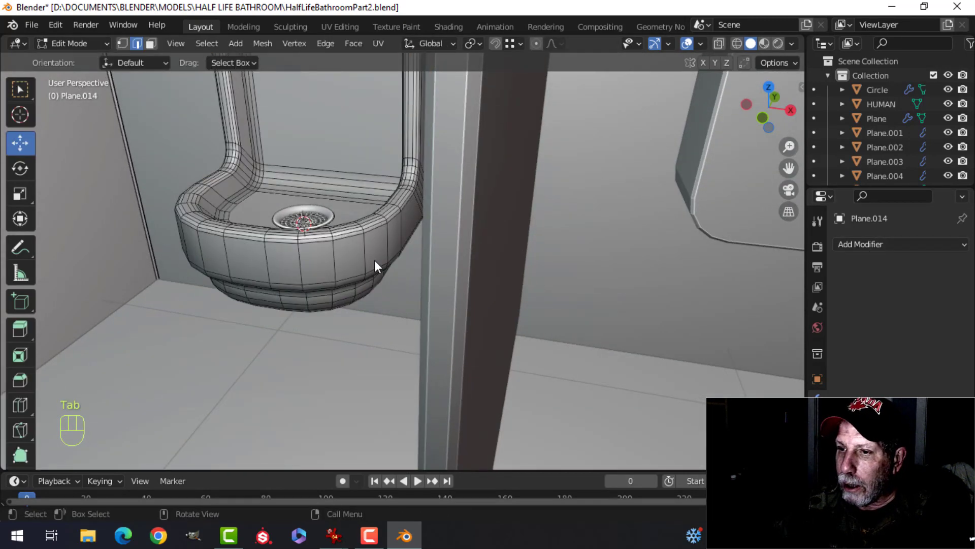
{"action": "key", "text": "a"}
{"action": "key", "text": "alt+n"}
{"action": "left_click", "coordinate": [377, 275]}
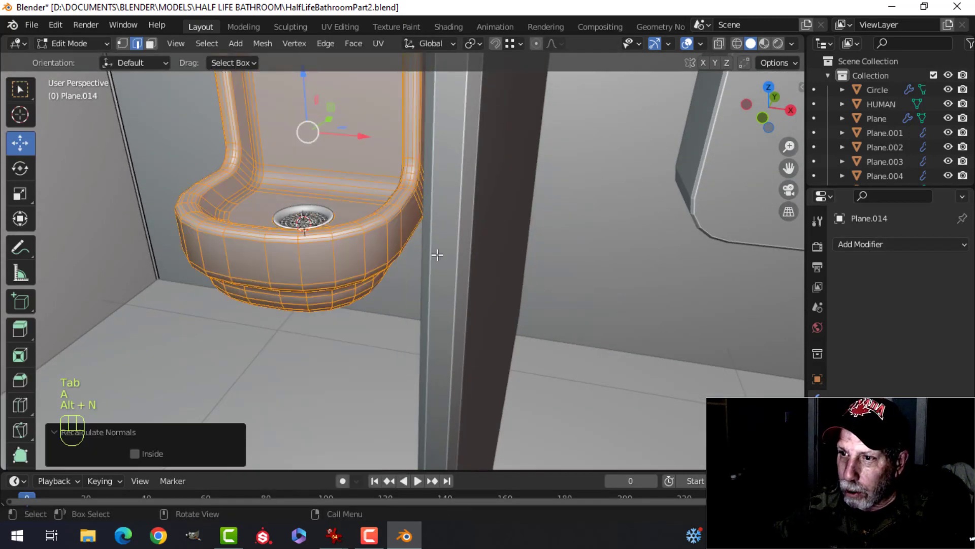
{"action": "key", "text": "m"}
{"action": "left_click", "coordinate": [436, 255]}
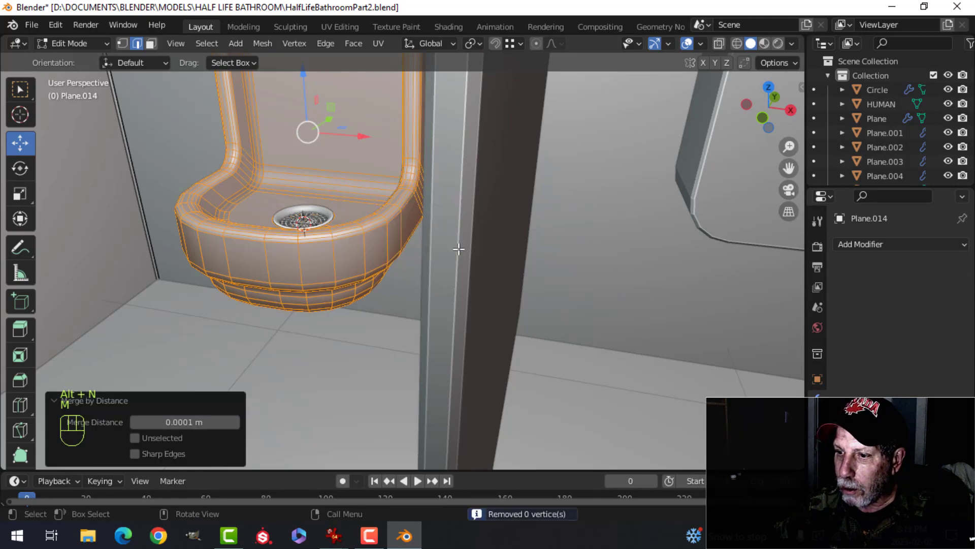
{"action": "key", "text": "Tab"}
Add a Weighted Normal modifier to the urinal and enable Auto Smooth at 30°
{"action": "left_click", "coordinate": [858, 244]}
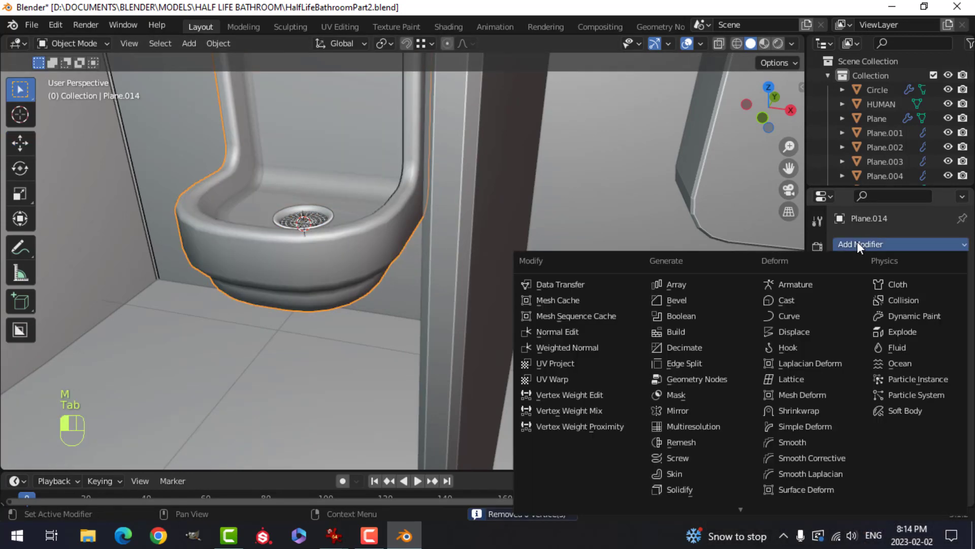
{"action": "left_click", "coordinate": [602, 348]}
{"action": "left_click", "coordinate": [819, 479]}
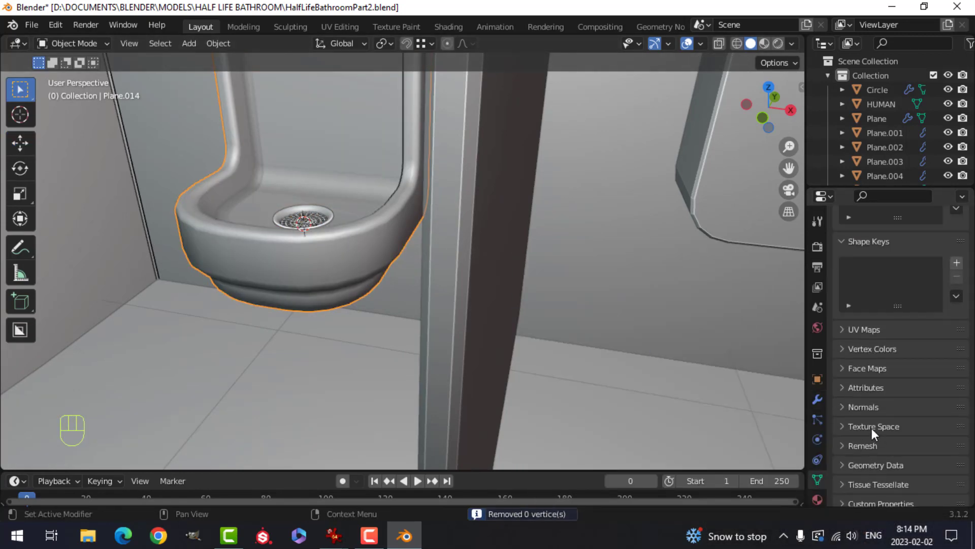
{"action": "left_click", "coordinate": [843, 407]}
{"action": "left_click", "coordinate": [890, 428]}
{"action": "scroll", "coordinate": [376, 311], "scroll_direction": "down", "scroll_amount": 3}
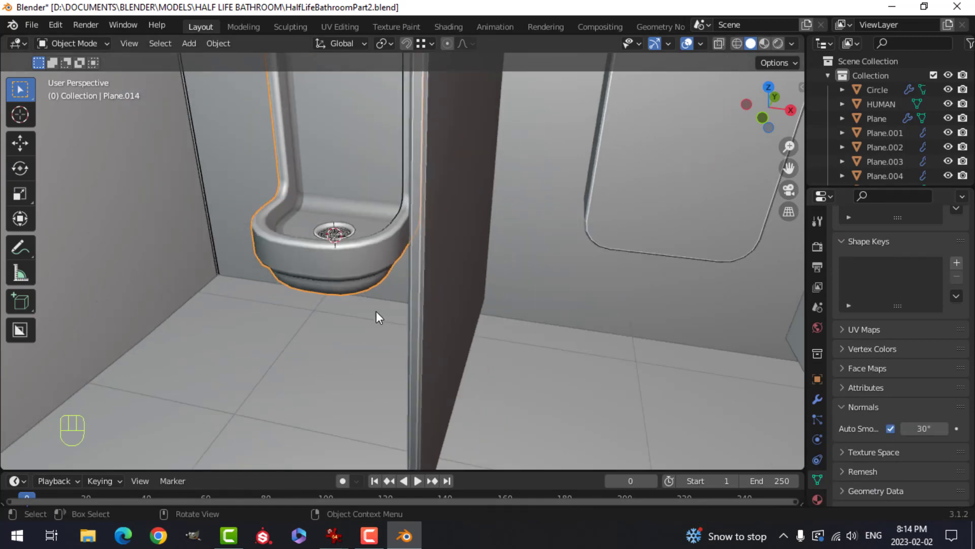
Select the urinal together with its drain parts and reposition them along Y, out from the back wall
{"action": "key", "text": "alt+a"}
{"action": "mouse_move", "coordinate": [376, 311]}
{"action": "middle_mouse_down"}
{"action": "mouse_move", "coordinate": [410, 258]}
{"action": "mouse_move", "coordinate": [398, 229]}
{"action": "mouse_move", "coordinate": [406, 264]}
{"action": "middle_mouse_up"}
{"action": "scroll", "coordinate": [398, 219], "scroll_direction": "down", "scroll_amount": 3}
{"action": "middle_click_drag", "start_coordinate": [406, 264], "coordinate": [365, 300]}
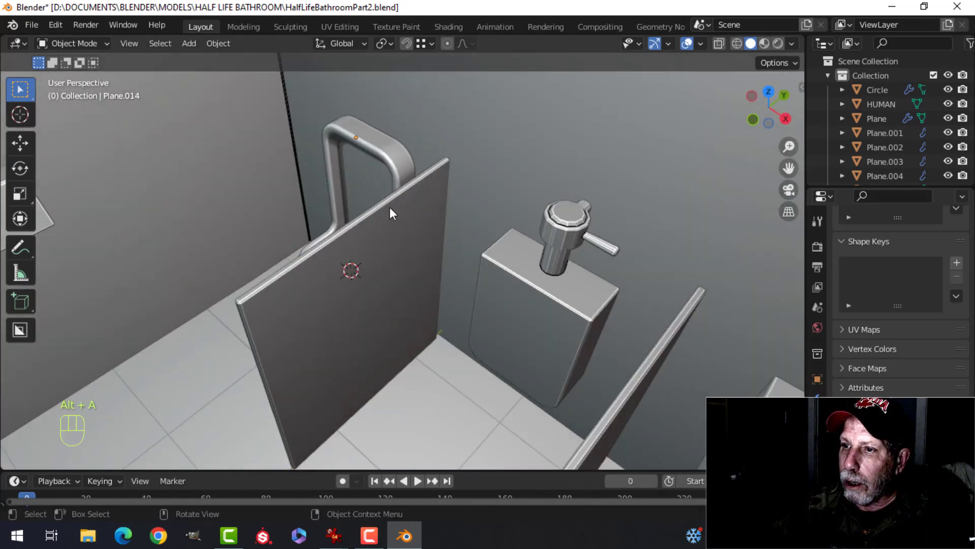
{"action": "middle_click_drag", "start_coordinate": [389, 207], "coordinate": [465, 208], "text": "shift"}
{"action": "scroll", "coordinate": [358, 266], "scroll_direction": "up", "scroll_amount": 2}
{"action": "middle_click_drag", "start_coordinate": [412, 239], "coordinate": [468, 200]}
{"action": "scroll", "coordinate": [409, 301], "scroll_direction": "up", "scroll_amount": 3}
{"action": "left_click", "coordinate": [404, 234]}
{"action": "left_click", "coordinate": [438, 208], "text": "shift"}
{"action": "key", "text": "g"}
{"action": "key", "text": "y"}
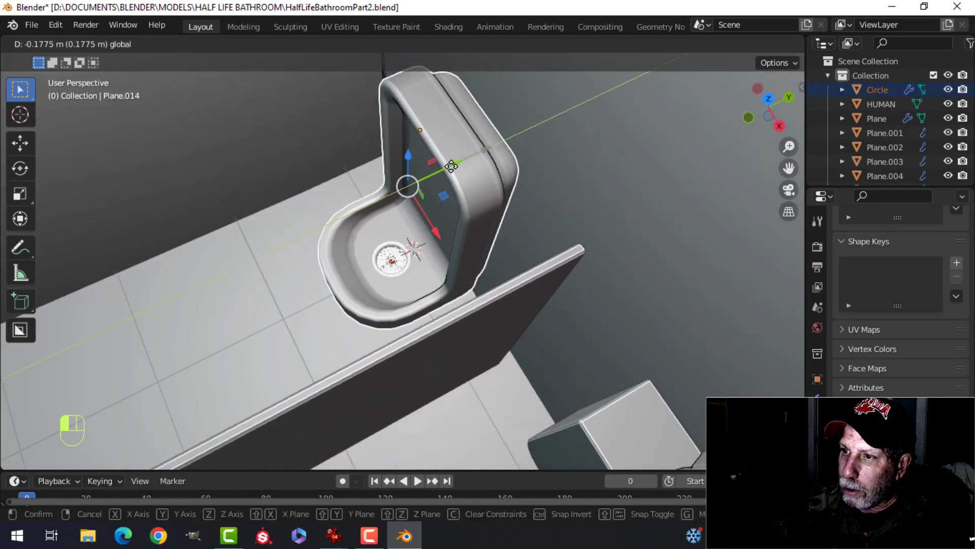
{"action": "left_click", "coordinate": [448, 167]}
{"action": "middle_click_drag", "start_coordinate": [480, 173], "coordinate": [456, 144]}
{"action": "left_click_drag", "start_coordinate": [479, 170], "coordinate": [484, 170]}
{"action": "middle_click_drag", "start_coordinate": [484, 171], "coordinate": [423, 188]}
{"action": "key", "text": "alt+a"}
Snap the 3D cursor to the large flat face on top of the urinal
{"action": "left_click", "coordinate": [382, 189]}
{"action": "key", "text": "Tab"}
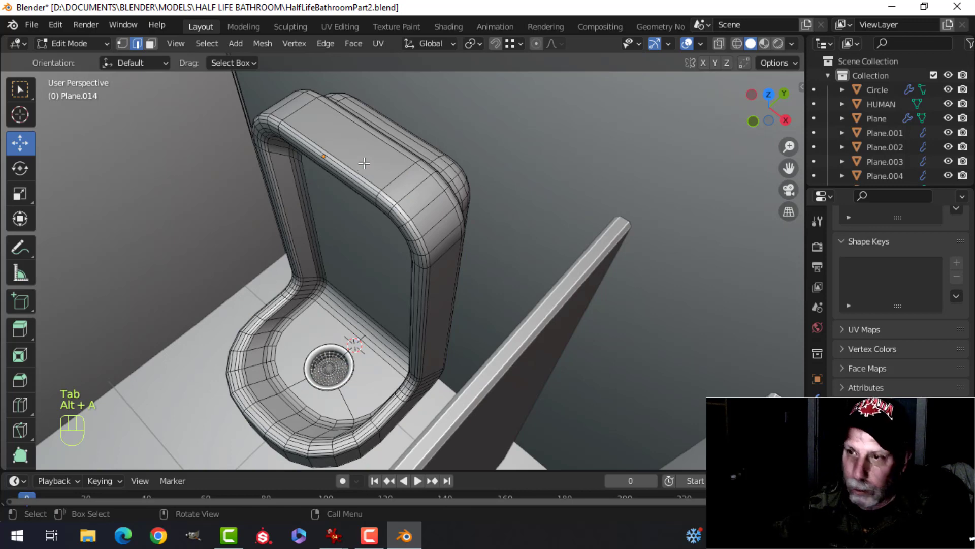
{"action": "key", "text": "3"}
{"action": "left_click", "coordinate": [364, 163]}
{"action": "key", "text": "shift+s"}
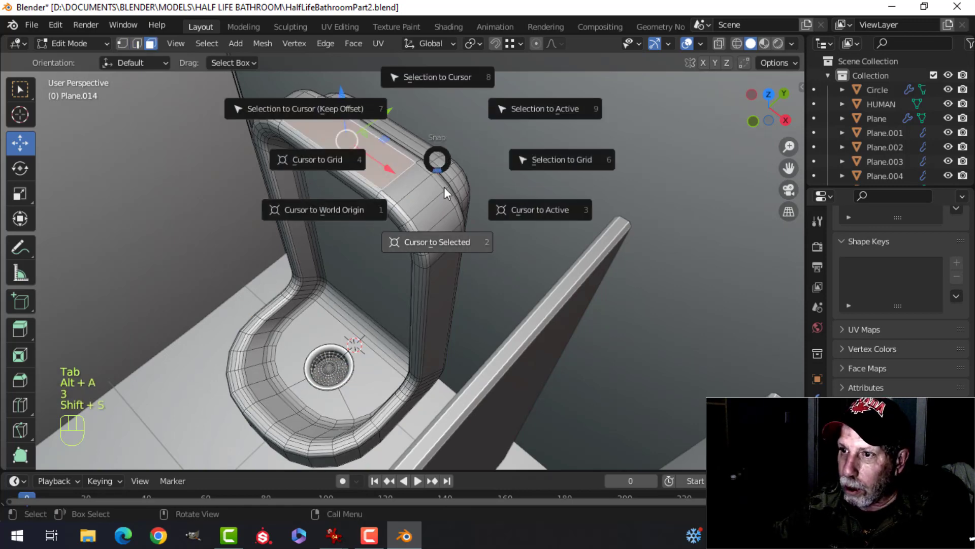
{"action": "left_click", "coordinate": [456, 243]}
{"action": "key", "text": "Tab"}
Add a cylinder with 18 vertices at the 3D cursor on top of the urinal
{"action": "middle_click_drag", "start_coordinate": [437, 203], "coordinate": [449, 170]}
{"action": "key", "text": "shift+a"}
{"action": "mouse_move", "coordinate": [434, 172]}
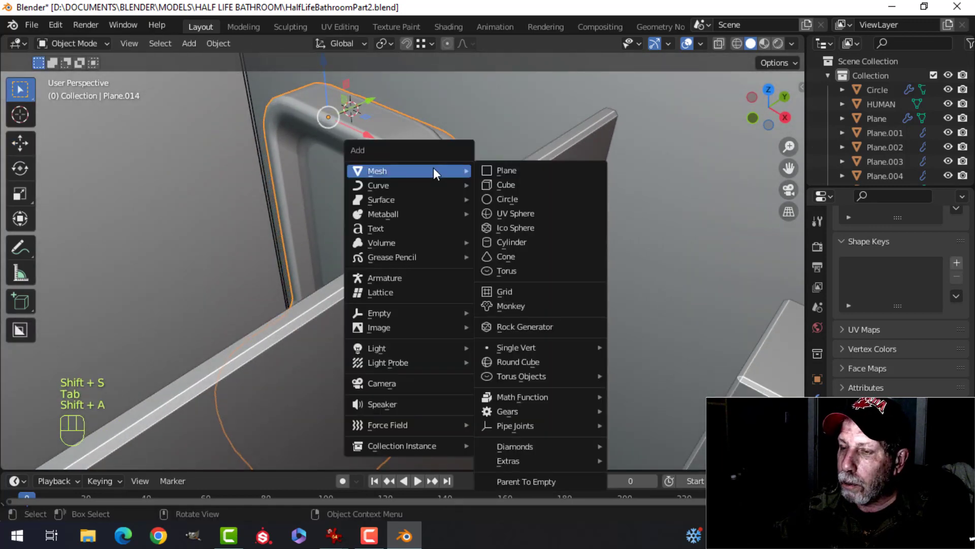
{"action": "left_click", "coordinate": [512, 242]}
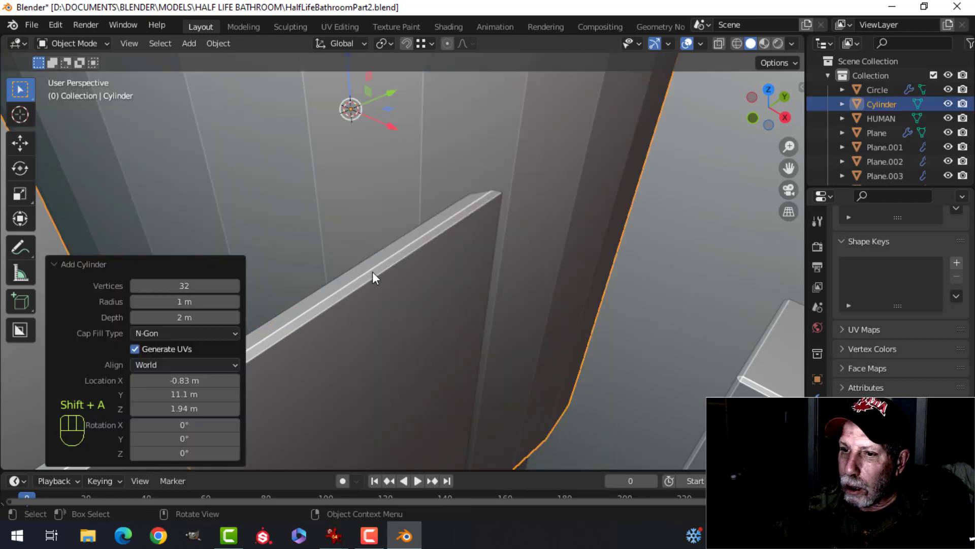
{"action": "left_click", "coordinate": [177, 284]}
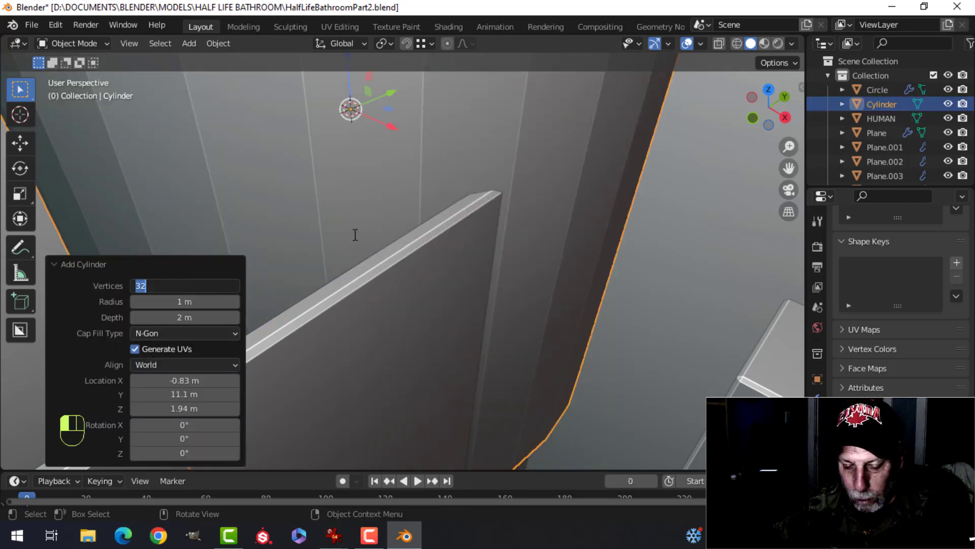
{"action": "type", "text": "18"}
{"action": "key", "text": "Return"}
{"action": "key", "text": "KP_Decimal"}
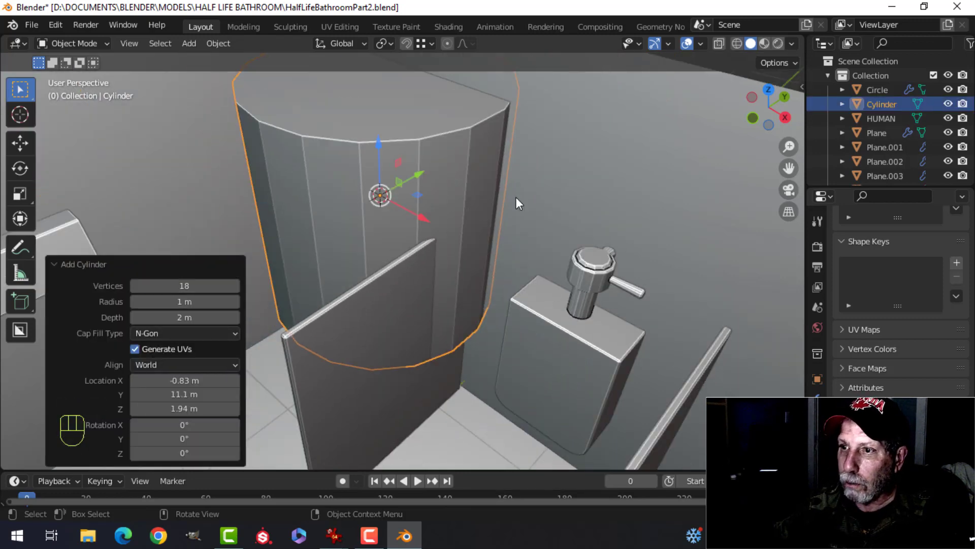
Scale the cylinder's mesh by about 0.093 and again by 0.835, and raise it about 0.045 m along Z
{"action": "key", "text": "Tab"}
{"action": "key", "text": "s"}
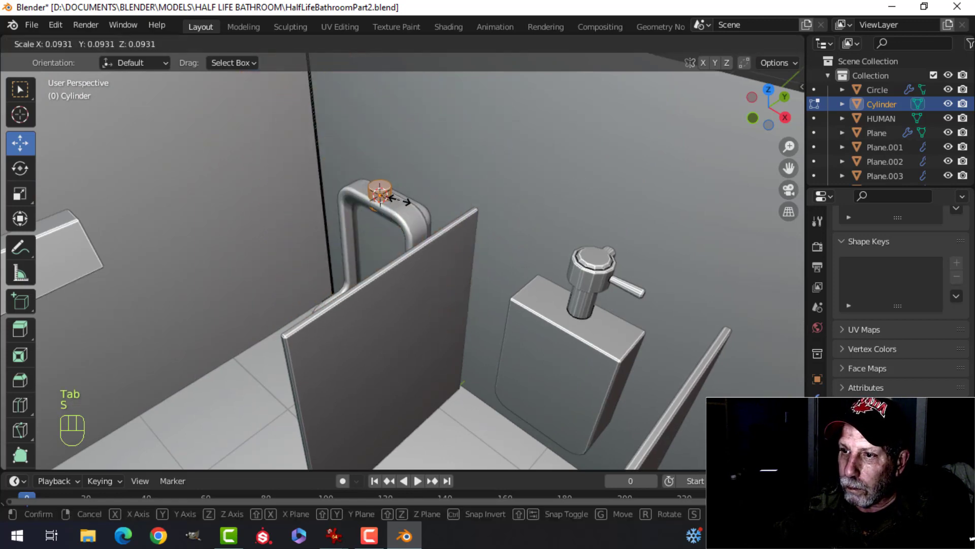
{"action": "left_click", "coordinate": [400, 201]}
{"action": "scroll", "coordinate": [424, 196], "scroll_direction": "up", "scroll_amount": 3}
{"action": "key", "text": "s"}
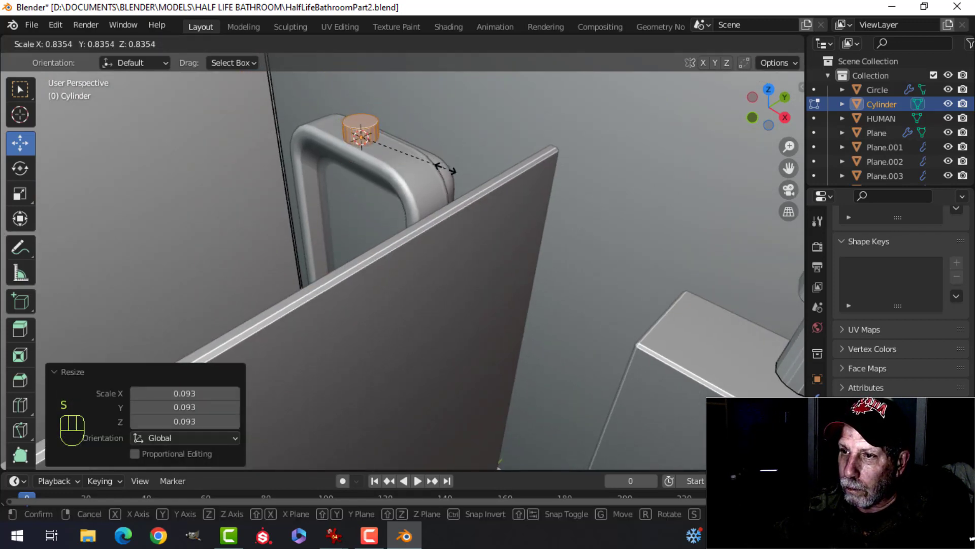
{"action": "left_click", "coordinate": [454, 171]}
{"action": "middle_click_drag", "start_coordinate": [453, 171], "coordinate": [380, 92]}
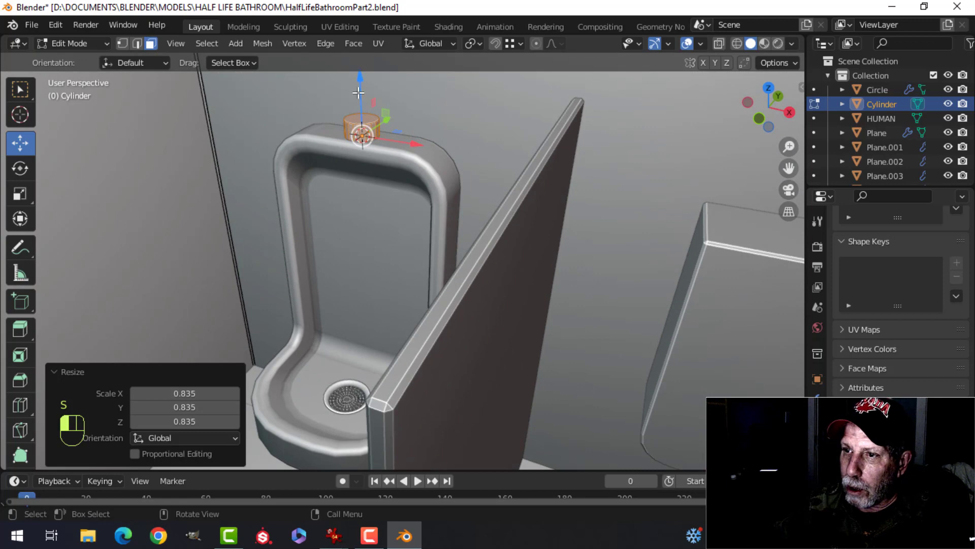
{"action": "mouse_move", "coordinate": [358, 92]}
{"action": "left_mouse_down"}
{"action": "mouse_move", "coordinate": [365, 72]}
{"action": "mouse_move", "coordinate": [367, 82]}
{"action": "left_mouse_up"}
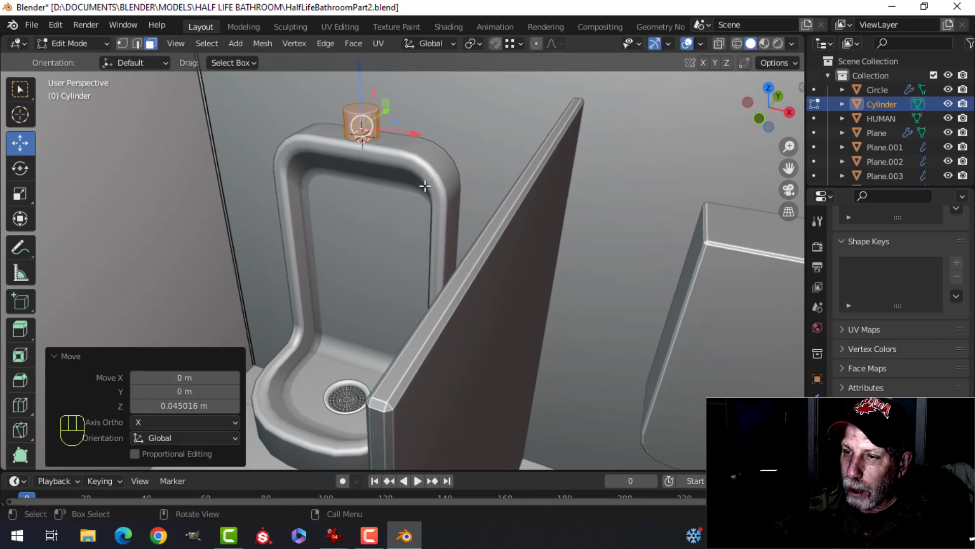
Switch to IrfanView with the reference photo IMG_1003-900x675.jpg to examine the flush valve fittings above the urinals
{"action": "middle_click_drag", "start_coordinate": [425, 185], "coordinate": [378, 415]}
{"action": "mouse_move", "coordinate": [330, 533]}
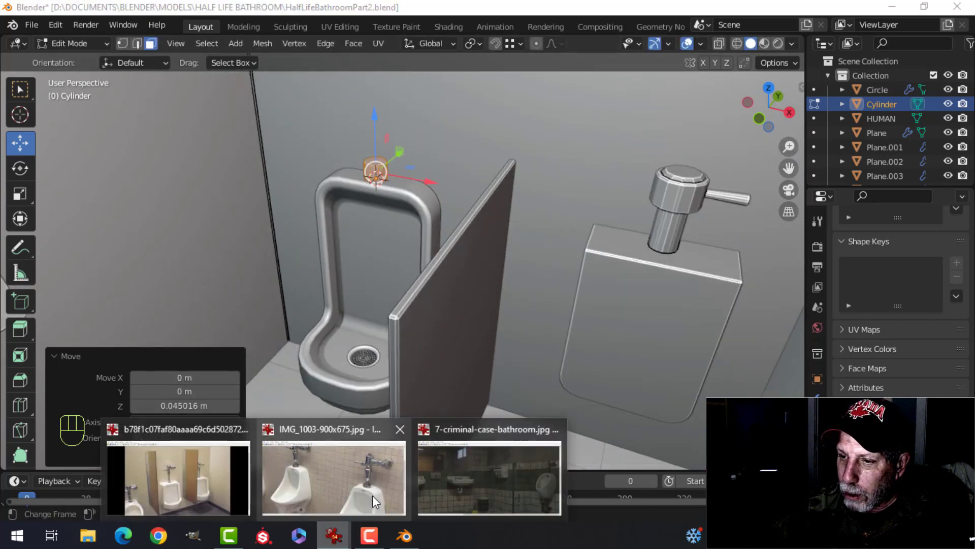
{"action": "left_click", "coordinate": [373, 496]}
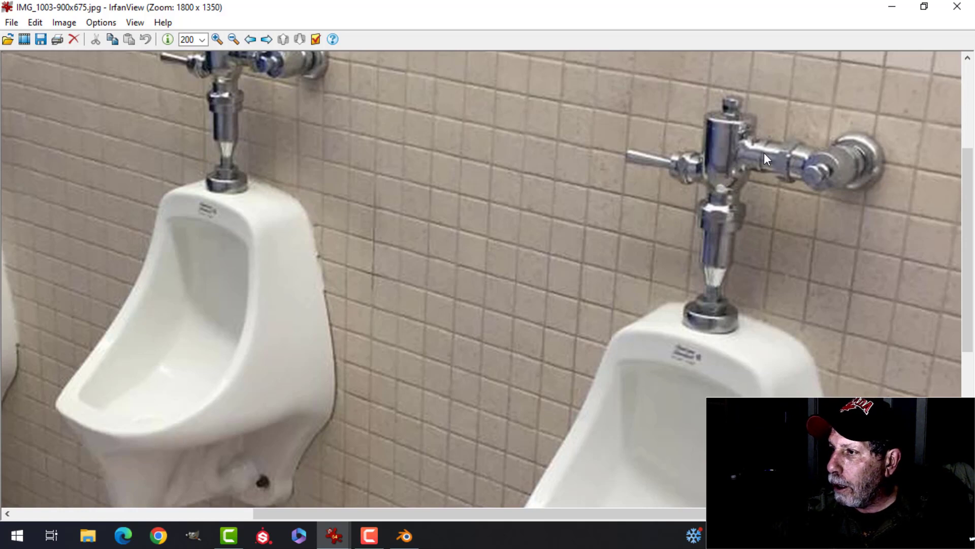
Switch back to Blender and lower the cylinder's top face about 0.051 m along Z
{"action": "left_click", "coordinate": [406, 536]}
{"action": "middle_click_drag", "start_coordinate": [383, 268], "coordinate": [396, 290]}
{"action": "scroll", "coordinate": [399, 285], "scroll_direction": "up", "scroll_amount": 2}
{"action": "middle_click_drag", "start_coordinate": [410, 231], "coordinate": [399, 262], "text": "shift"}
{"action": "key", "text": "alt+a"}
{"action": "scroll", "coordinate": [398, 262], "scroll_direction": "up", "scroll_amount": 1}
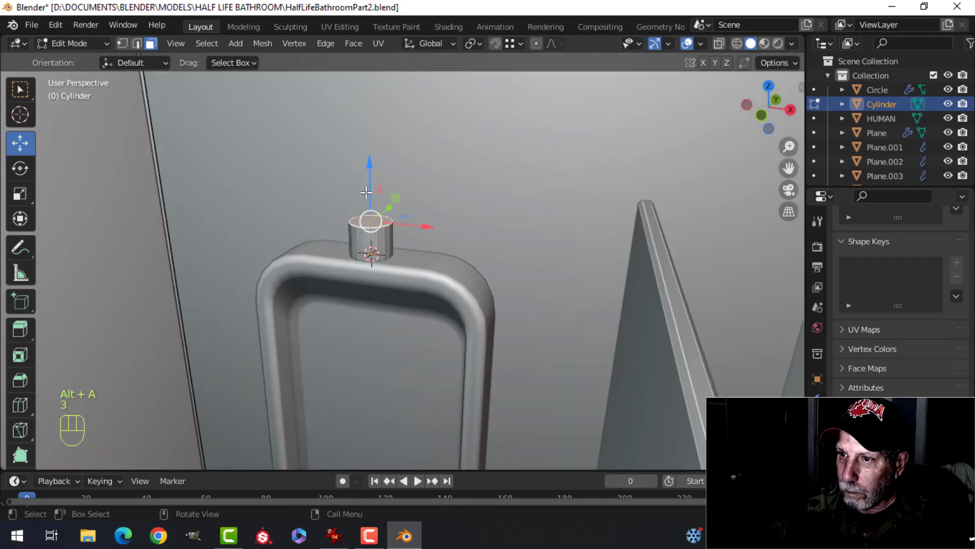
{"action": "left_click_drag", "start_coordinate": [366, 192], "coordinate": [374, 193]}
{"action": "scroll", "coordinate": [450, 228], "scroll_direction": "up", "scroll_amount": 2}
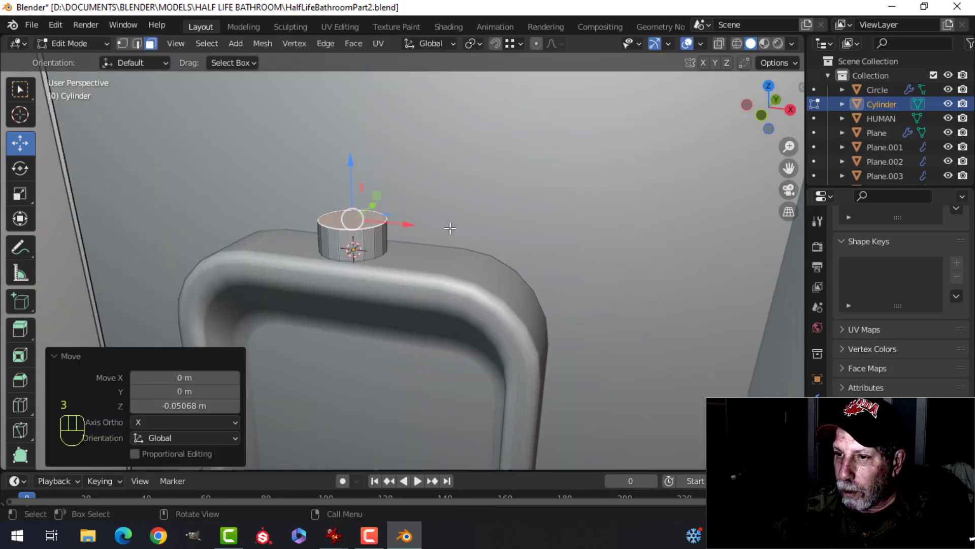
Inset the cylinder's top face by about 0.033 m and raise the inner face slightly to form a sloped collar
{"action": "key", "text": "i"}
{"action": "left_click", "coordinate": [442, 238]}
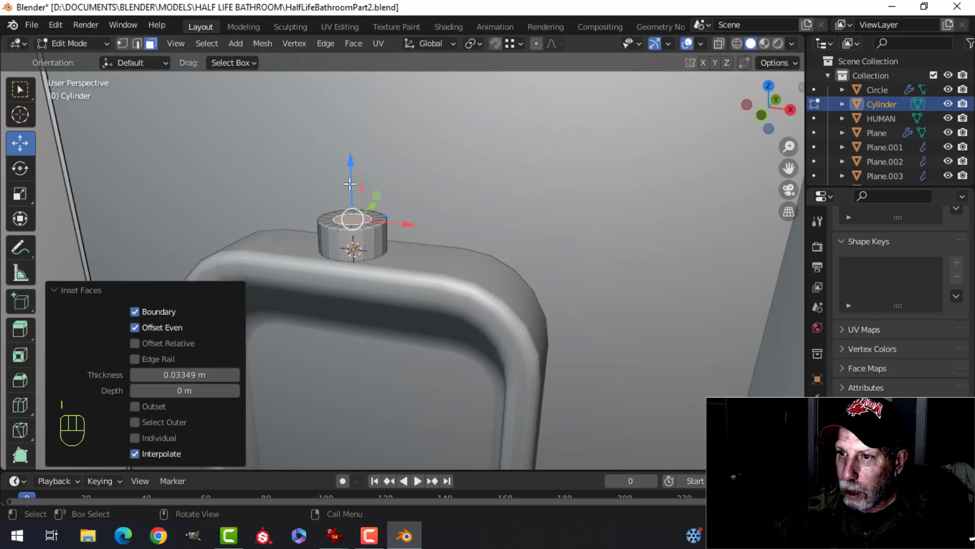
{"action": "left_click_drag", "start_coordinate": [351, 160], "coordinate": [352, 169]}
Extrude the inset face about 0.19 m upward to form a narrow neck
{"action": "scroll", "coordinate": [400, 188], "scroll_direction": "down", "scroll_amount": 2}
{"action": "middle_click_drag", "start_coordinate": [400, 189], "coordinate": [431, 217], "text": "shift"}
{"action": "key", "text": "e"}
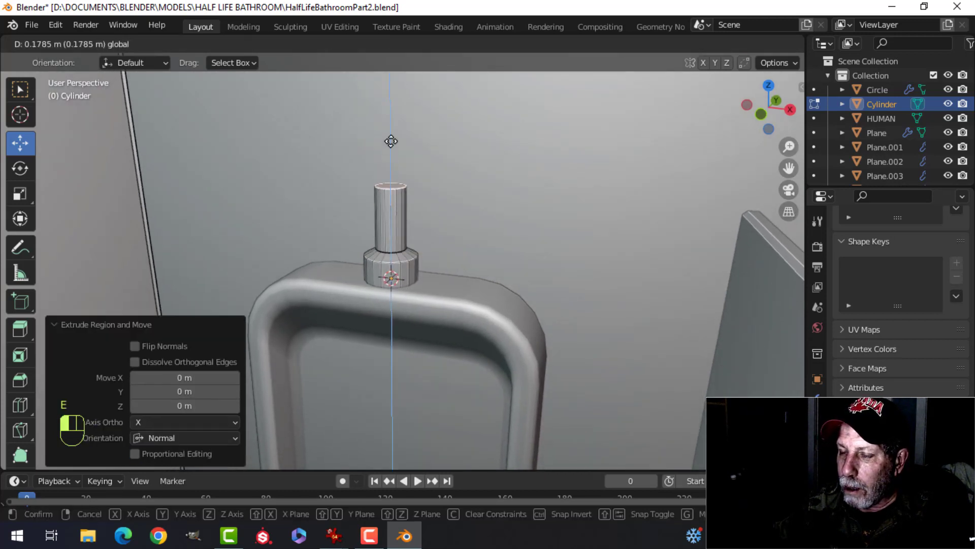
{"action": "left_click_drag", "start_coordinate": [392, 137], "coordinate": [391, 136]}
{"action": "scroll", "coordinate": [412, 172], "scroll_direction": "down", "scroll_amount": 1}
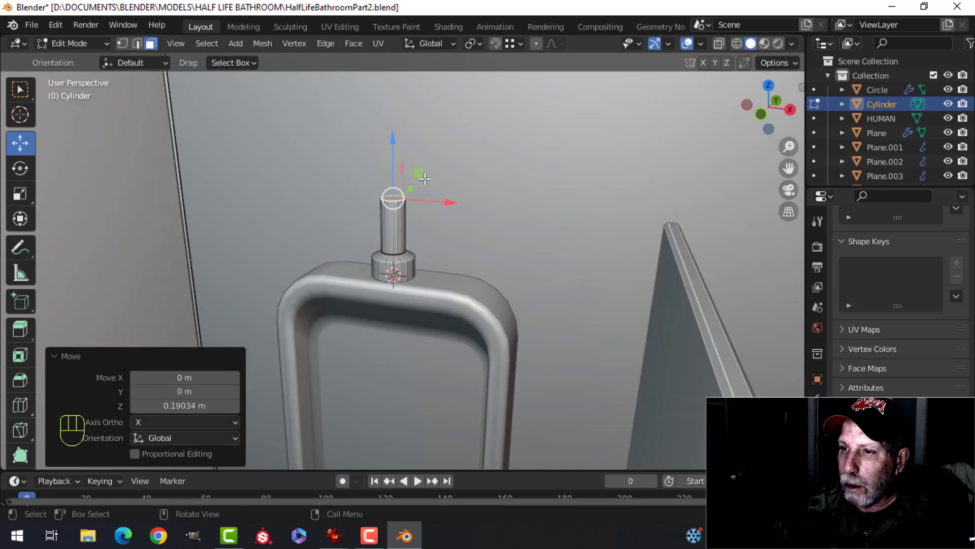
{"action": "middle_click_drag", "start_coordinate": [422, 190], "coordinate": [432, 191]}
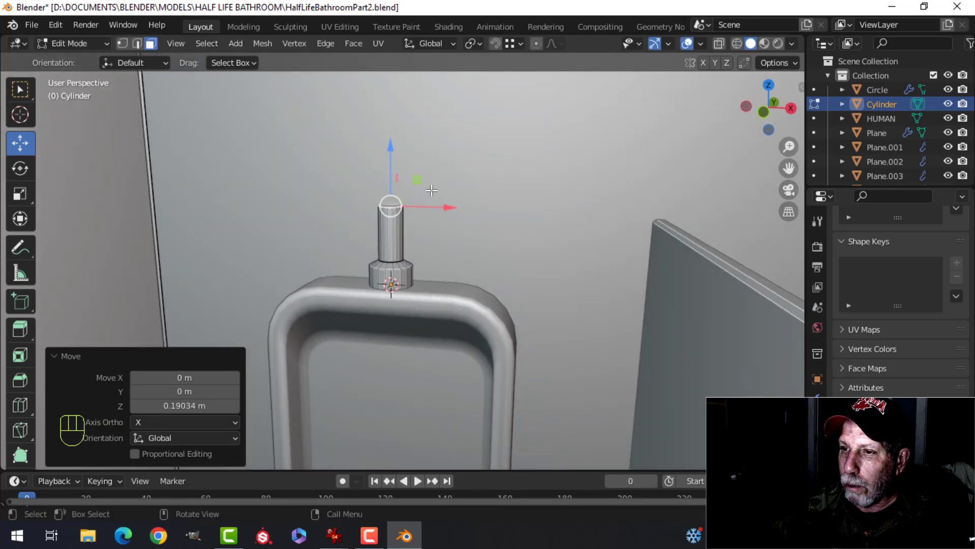
Extrude the neck's top face in place and scale it outward to form the underside of the valve body
{"action": "key", "text": "e"}
{"action": "right_click", "coordinate": [389, 163]}
{"action": "key", "text": "s"}
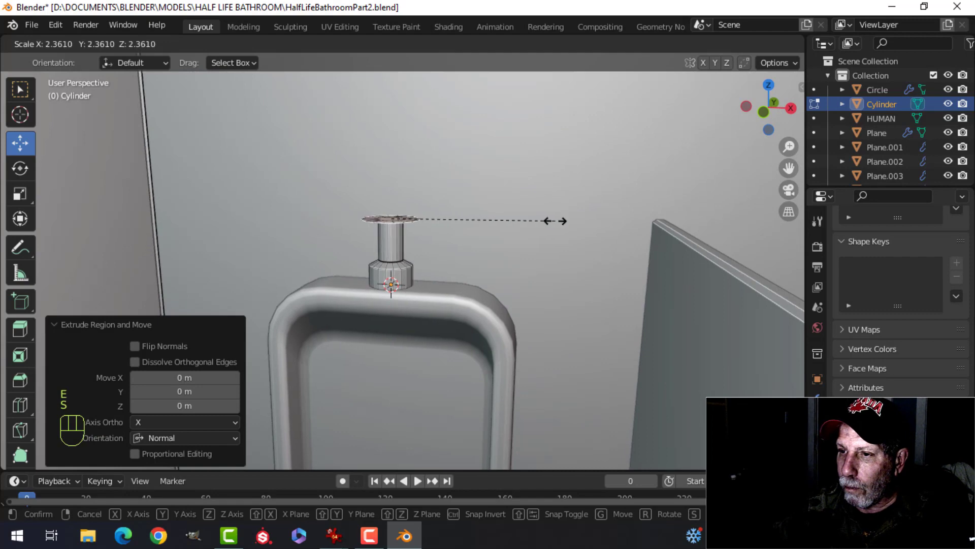
{"action": "left_click", "coordinate": [555, 220]}
{"action": "middle_click_drag", "start_coordinate": [555, 220], "coordinate": [492, 264]}
{"action": "key", "text": "s"}
{"action": "left_click", "coordinate": [474, 267]}
Extrude the widened face about 0.208 m upward along Z to form the valve body
{"action": "key", "text": "e"}
{"action": "right_click", "coordinate": [478, 260]}
{"action": "left_click_drag", "start_coordinate": [412, 215], "coordinate": [412, 165]}
{"action": "mouse_move", "coordinate": [443, 230]}
{"action": "middle_mouse_down"}
{"action": "mouse_move", "coordinate": [464, 215]}
{"action": "mouse_move", "coordinate": [437, 247]}
{"action": "mouse_move", "coordinate": [446, 249]}
{"action": "middle_mouse_up"}
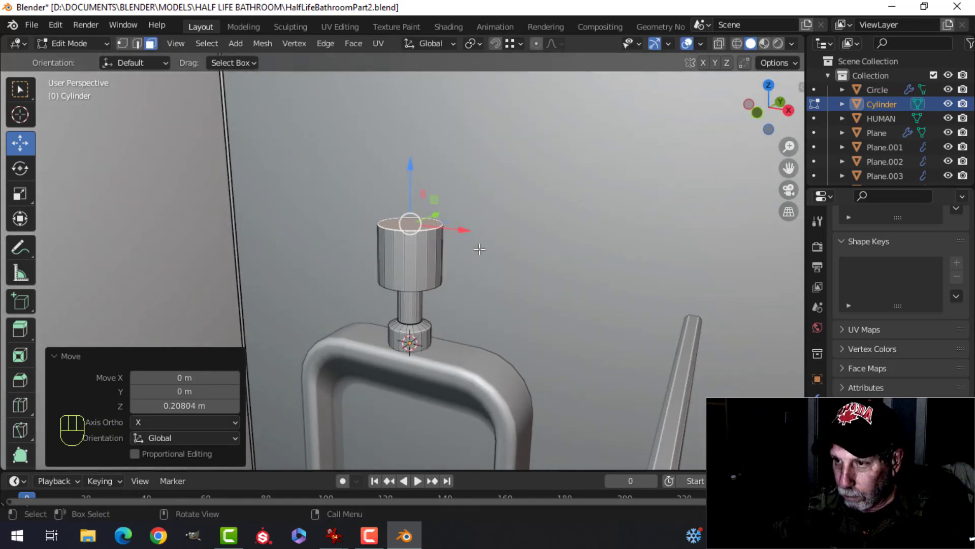
Inset the valve body's top face by about 0.054 m and extrude it slightly upward as a small cap
{"action": "key", "text": "i"}
{"action": "left_click", "coordinate": [459, 246]}
{"action": "key", "text": "e"}
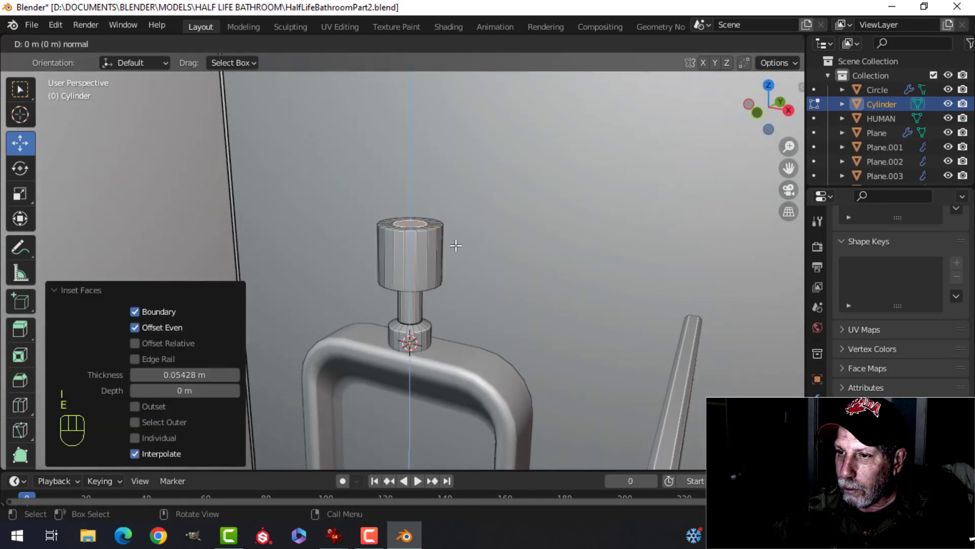
{"action": "left_click", "coordinate": [456, 245]}
{"action": "left_click_drag", "start_coordinate": [415, 189], "coordinate": [414, 180]}
Bevel the upper outer edge loop of the base collar with two segments
{"action": "scroll", "coordinate": [437, 244], "scroll_direction": "up", "scroll_amount": 3}
{"action": "middle_click_drag", "start_coordinate": [438, 258], "coordinate": [436, 215], "text": "shift"}
{"action": "middle_click_drag", "start_coordinate": [449, 243], "coordinate": [452, 224]}
{"action": "scroll", "coordinate": [447, 235], "scroll_direction": "up", "scroll_amount": 3}
{"action": "key", "text": "alt+a"}
{"action": "mouse_move", "coordinate": [454, 270]}
{"action": "middle_mouse_down", "text": "shift"}
{"action": "mouse_move", "coordinate": [453, 244]}
{"action": "mouse_move", "coordinate": [451, 266]}
{"action": "middle_mouse_up", "text": "shift"}
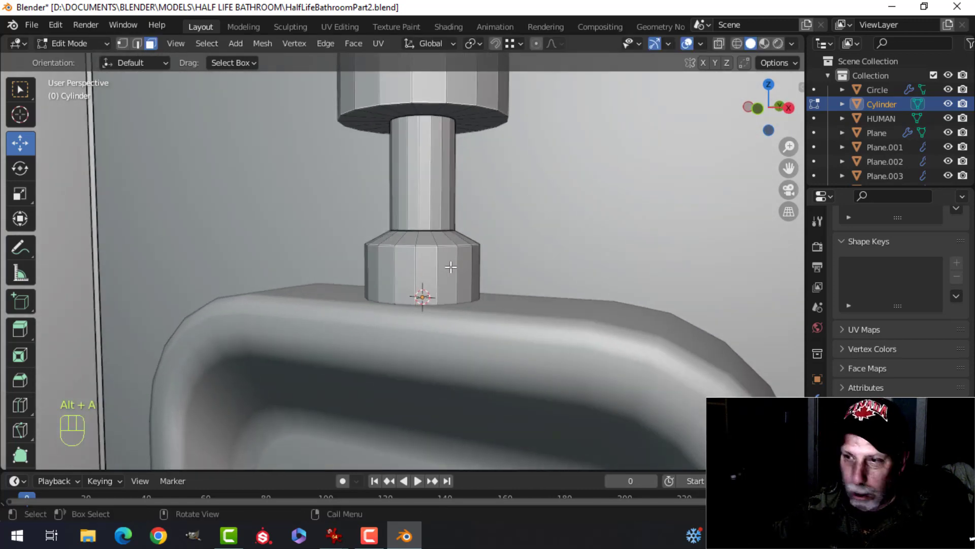
{"action": "key", "text": "2"}
{"action": "key", "text": "ctrl+b"}
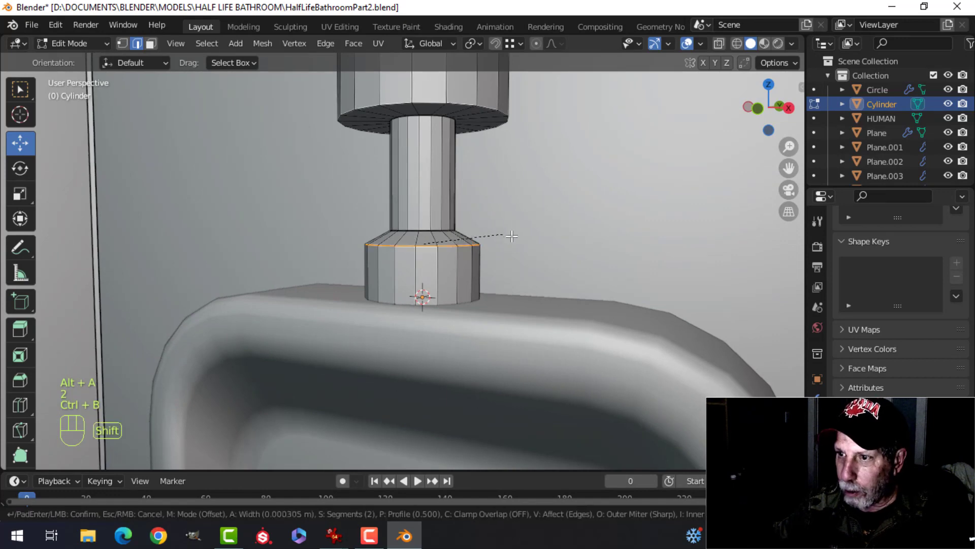
{"action": "left_click", "coordinate": [568, 243], "text": "shift"}
Bevel the valve body's upper and lower edge loops about 0.011 m with two segments
{"action": "key", "text": "alt+a"}
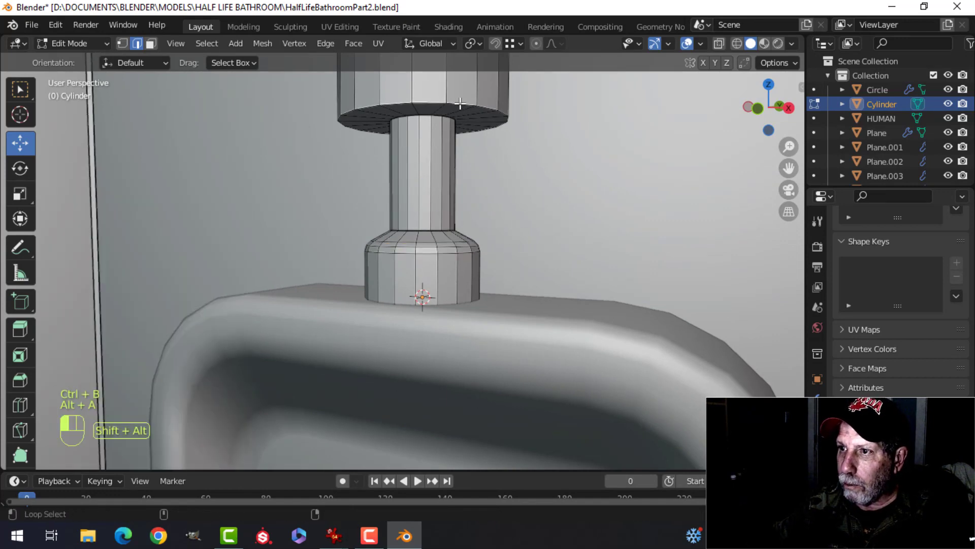
{"action": "left_click", "coordinate": [460, 104], "text": "alt+shift"}
{"action": "middle_click_drag", "start_coordinate": [488, 144], "coordinate": [502, 365], "text": "shift"}
{"action": "left_click", "coordinate": [453, 182], "text": "alt+shift"}
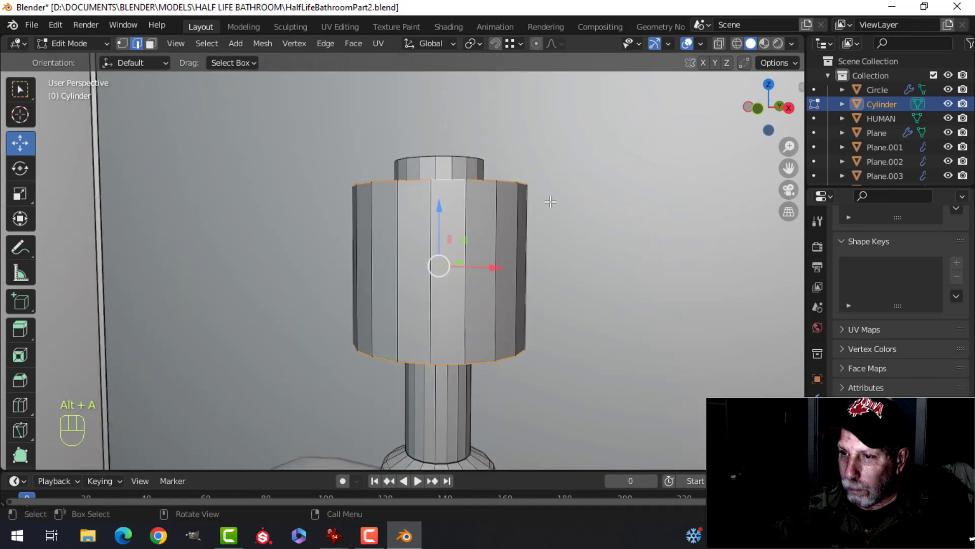
{"action": "key", "text": "ctrl+b"}
{"action": "left_click", "coordinate": [525, 217], "text": "shift"}
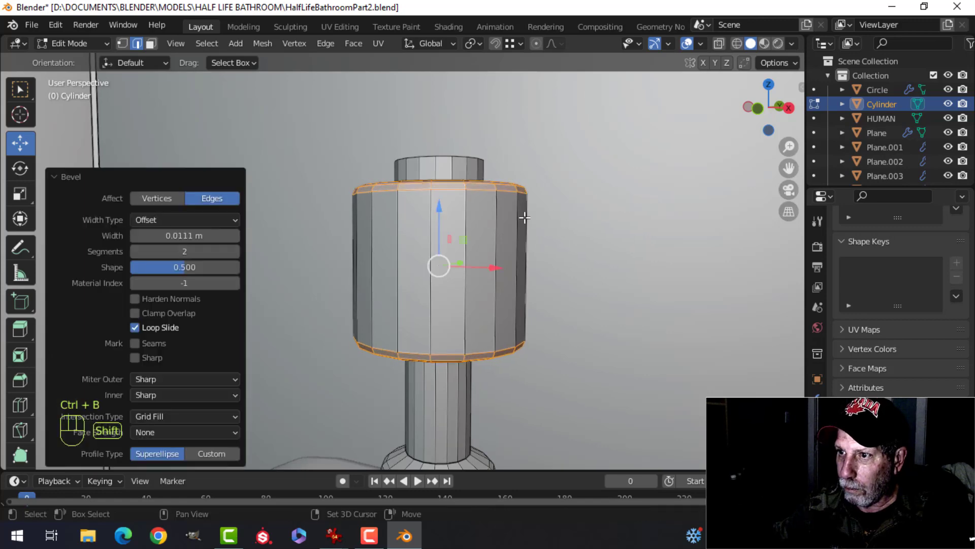
Bevel the top edge loop of the small cap about 0.011 m with two segments
{"action": "middle_click_drag", "start_coordinate": [524, 218], "coordinate": [526, 239]}
{"action": "key", "text": "alt+a"}
{"action": "left_click", "coordinate": [523, 242], "text": "alt+shift"}
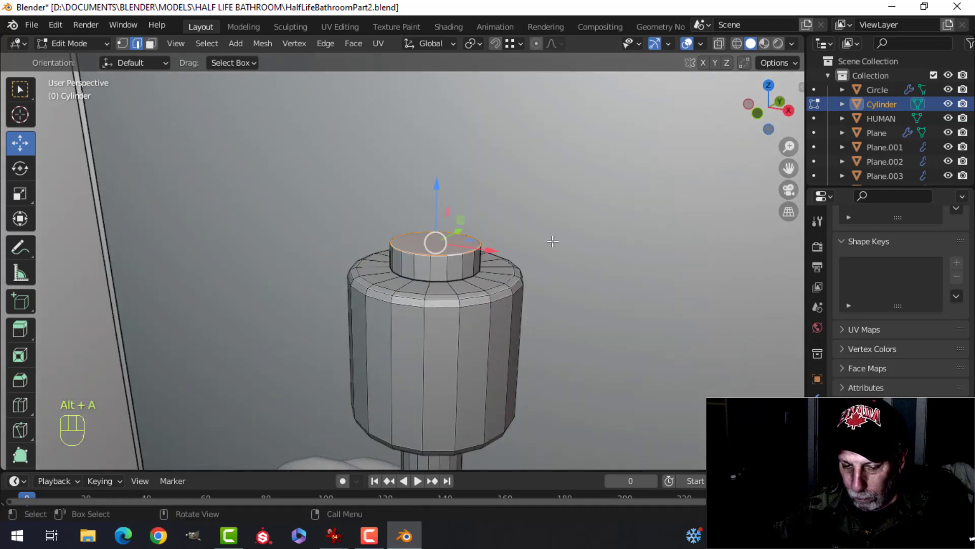
{"action": "key", "text": "ctrl+b"}
{"action": "left_click", "coordinate": [644, 231]}
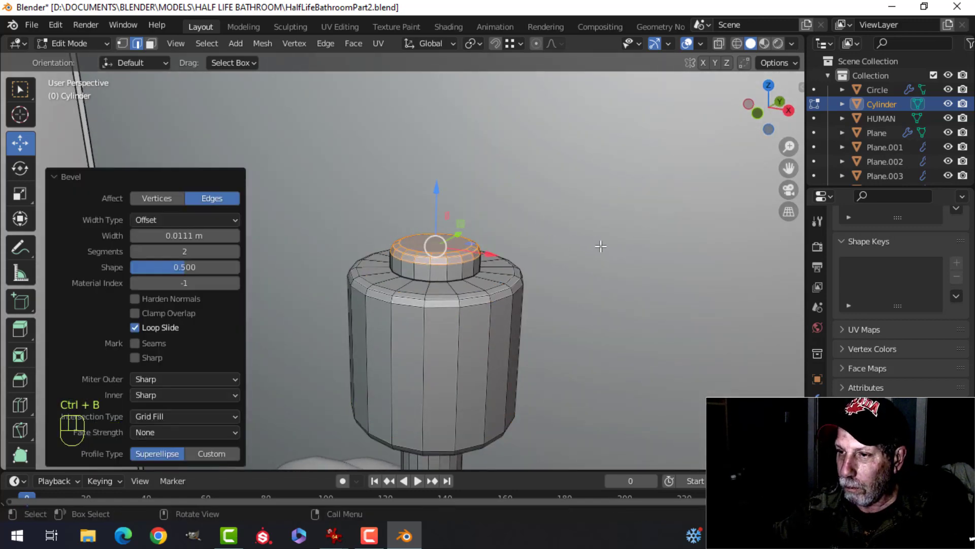
Leave mesh editing and switch to IrfanView to examine the side fittings on the flush valve in IMG_1003-900x675.jpg
{"action": "key", "text": "Tab"}
{"action": "scroll", "coordinate": [579, 261], "scroll_direction": "down", "scroll_amount": 4}
{"action": "scroll", "coordinate": [528, 272], "scroll_direction": "down", "scroll_amount": 3}
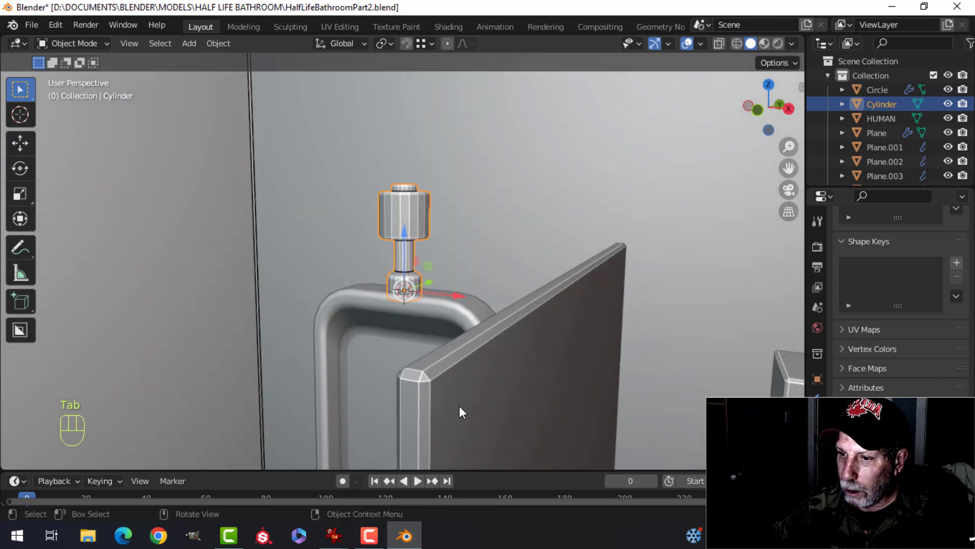
{"action": "left_click", "coordinate": [333, 536]}
{"action": "left_click", "coordinate": [382, 473]}
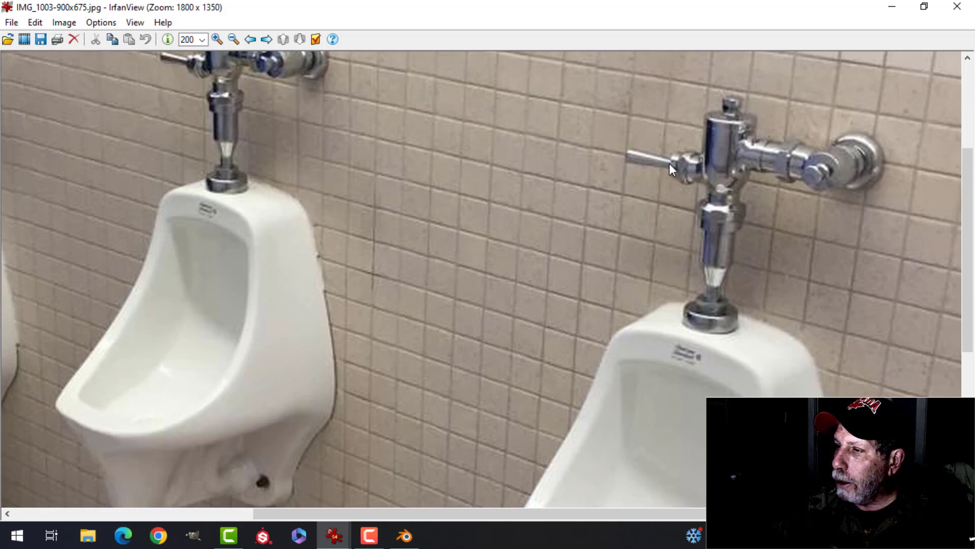
Switch back to Blender and duplicate the neck's ring of faces, moving the copy about 0.318 m along X
{"action": "left_click", "coordinate": [407, 538]}
{"action": "middle_click_drag", "start_coordinate": [340, 215], "coordinate": [402, 234]}
{"action": "key", "text": "Tab"}
{"action": "key", "text": "alt+a"}
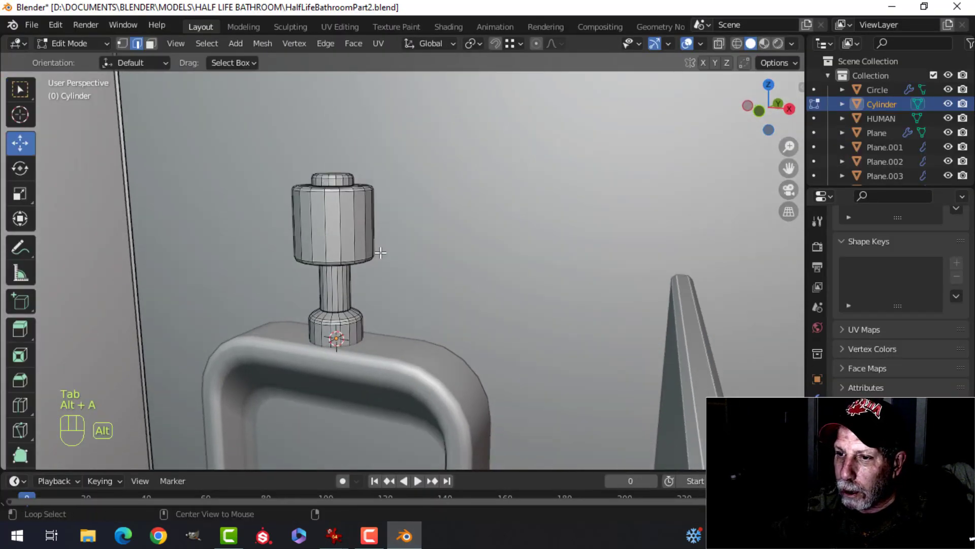
{"action": "scroll", "coordinate": [383, 233], "scroll_direction": "up", "scroll_amount": 3}
{"action": "key", "text": "3"}
{"action": "left_click", "coordinate": [343, 258], "text": "alt+shift"}
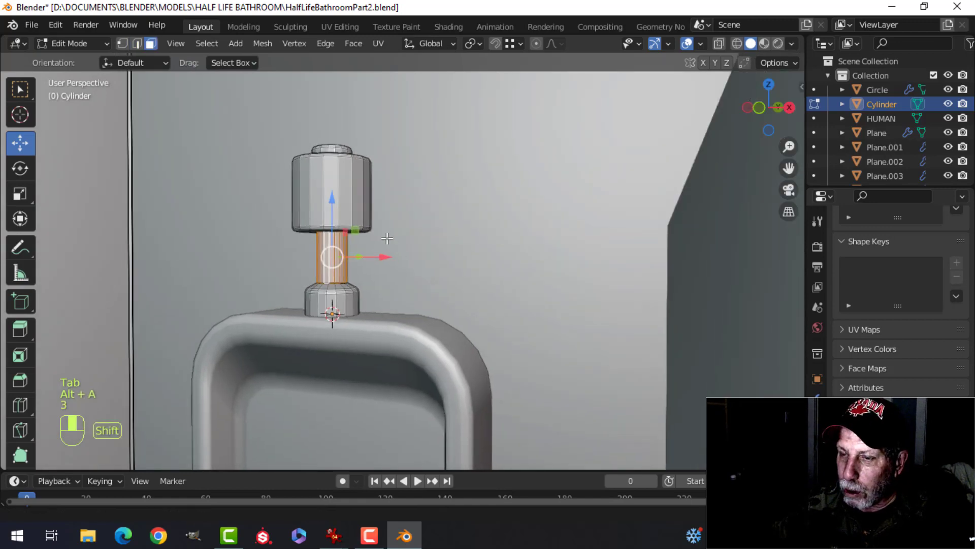
{"action": "middle_click_drag", "start_coordinate": [373, 232], "coordinate": [384, 238]}
{"action": "key", "text": "shift+d"}
{"action": "key", "text": "x"}
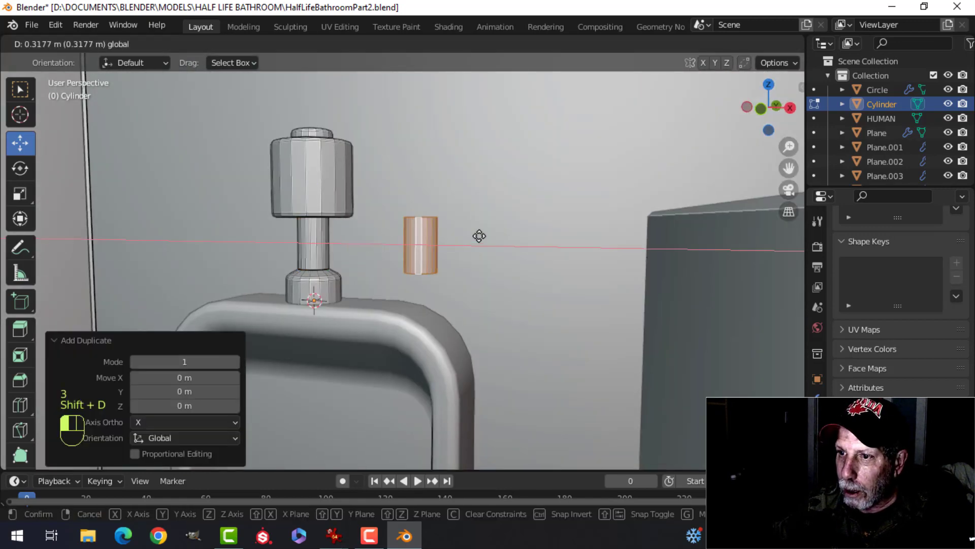
{"action": "left_click", "coordinate": [487, 234]}
{"action": "middle_click_drag", "start_coordinate": [504, 235], "coordinate": [487, 206]}
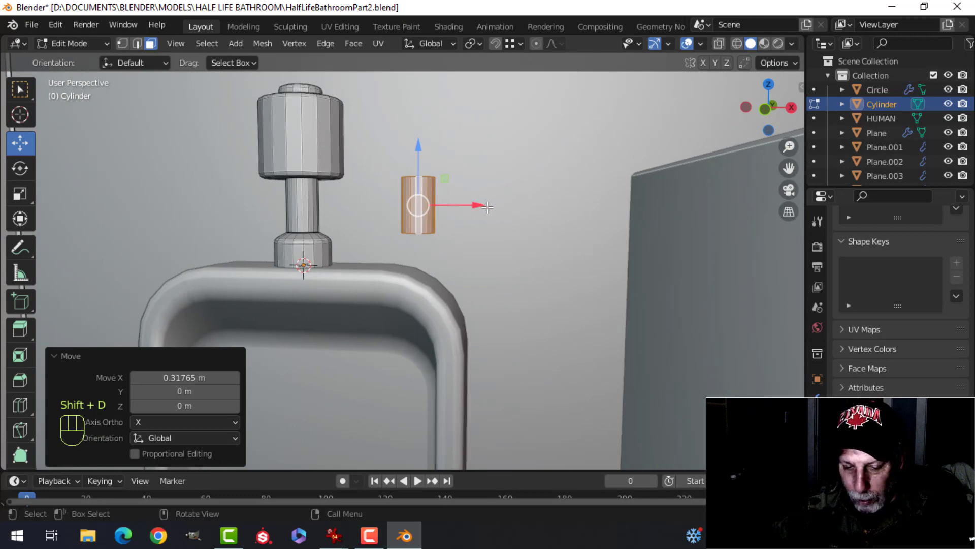
Rotate the duplicated tube 90° about the Y axis so it lies horizontal
{"action": "key", "text": "r"}
{"action": "key", "text": "y"}
{"action": "key", "text": "9"}
{"action": "key", "text": "0"}
{"action": "left_click", "coordinate": [488, 206]}
Scale the horizontal tube by about 1.2 and position it against the valve body, raising it about 0.187 m
{"action": "key", "text": "s"}
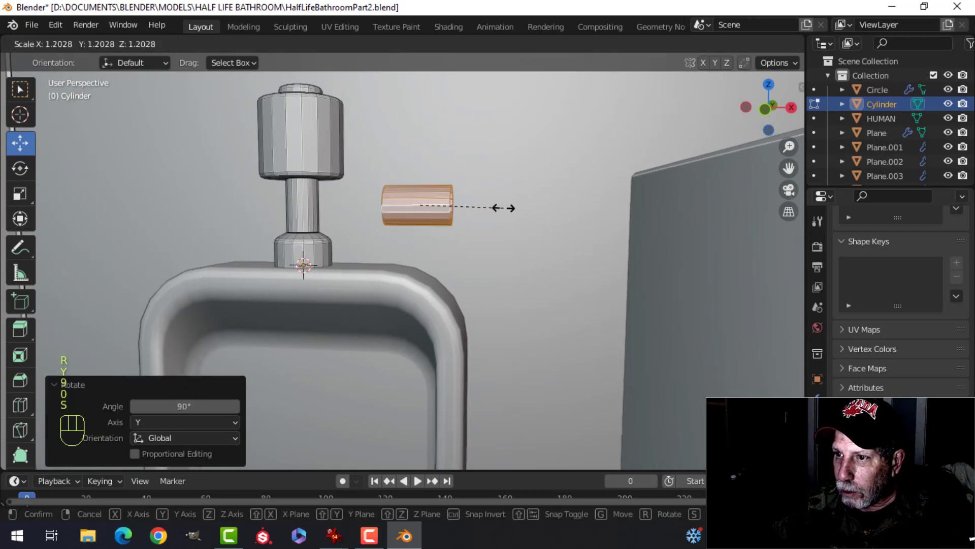
{"action": "left_click", "coordinate": [508, 208]}
{"action": "middle_click_drag", "start_coordinate": [508, 209], "coordinate": [499, 226]}
{"action": "left_click_drag", "start_coordinate": [450, 177], "coordinate": [450, 110]}
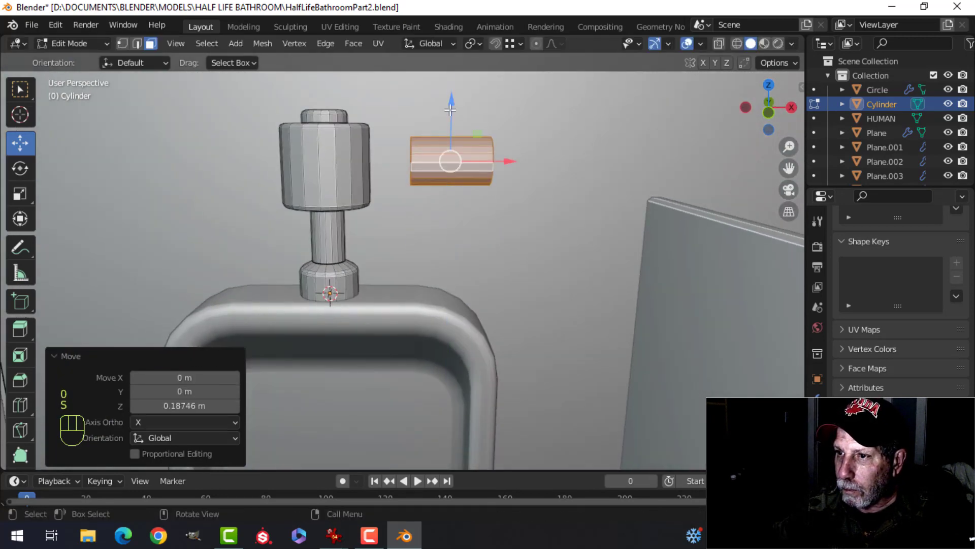
{"action": "left_click_drag", "start_coordinate": [505, 160], "coordinate": [449, 168]}
Lengthen the side tube by moving its outer edge loop about 0.078 m along X
{"action": "middle_click_drag", "start_coordinate": [448, 167], "coordinate": [356, 222]}
{"action": "middle_click_drag", "start_coordinate": [355, 222], "coordinate": [435, 188], "text": "shift"}
{"action": "scroll", "coordinate": [342, 188], "scroll_direction": "up", "scroll_amount": 3}
{"action": "key", "text": "alt+a"}
{"action": "key", "text": "2"}
{"action": "left_click", "coordinate": [279, 164], "text": "alt+shift"}
{"action": "left_click_drag", "start_coordinate": [437, 187], "coordinate": [490, 198]}
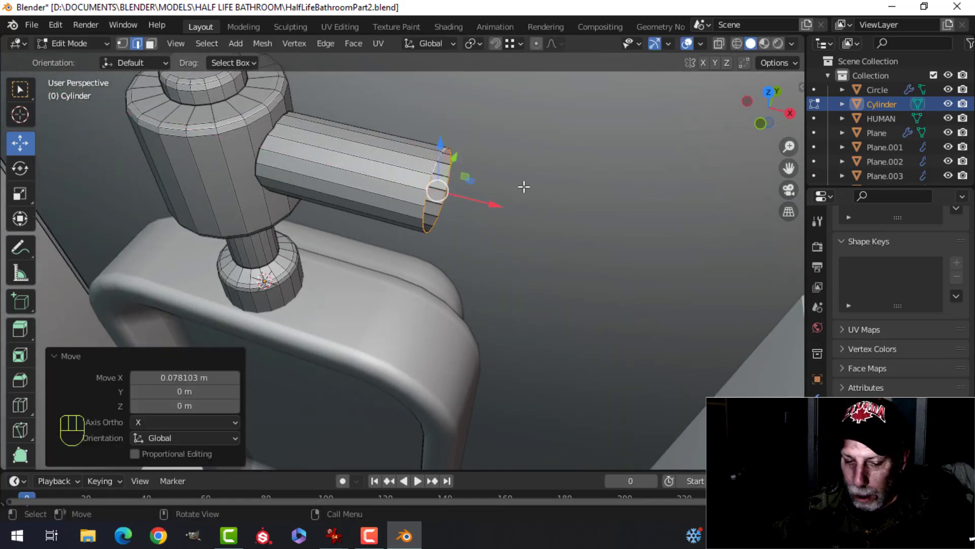
Fill the side tube's open end and bevel its rim about 0.0135 m with two segments
{"action": "key", "text": "f"}
{"action": "key", "text": "ctrl+b"}
{"action": "key", "text": "shift"}
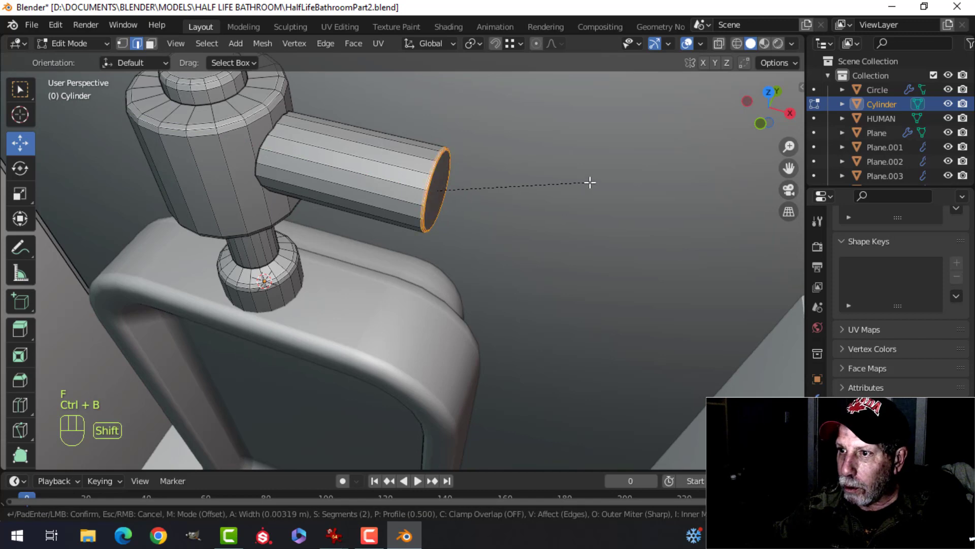
{"action": "left_click", "coordinate": [658, 180]}
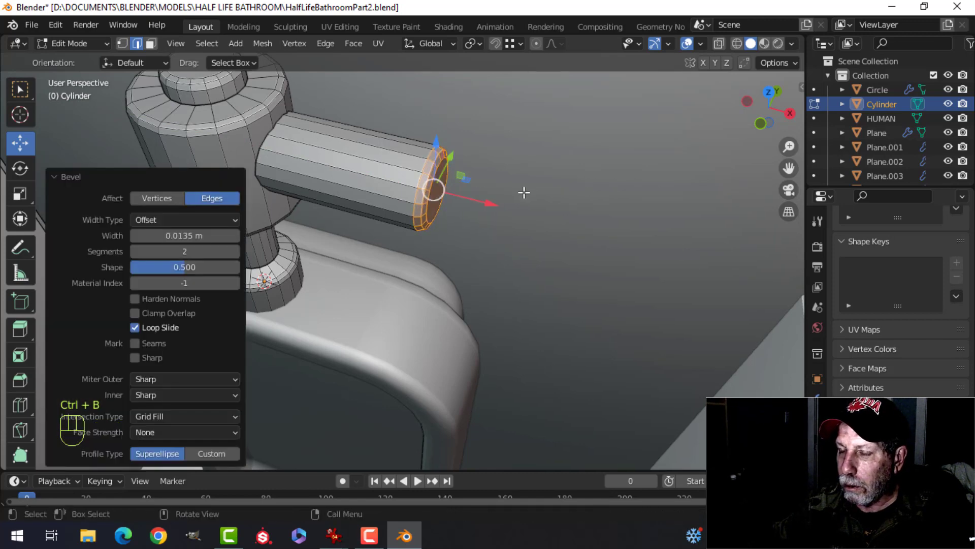
{"action": "middle_click_drag", "start_coordinate": [525, 192], "coordinate": [516, 172]}
{"action": "scroll", "coordinate": [512, 176], "scroll_direction": "down", "scroll_amount": 2}
Duplicate the whole side tube in place and rotate the copy 90° about the Z axis
{"action": "key", "text": "ctrl+l"}
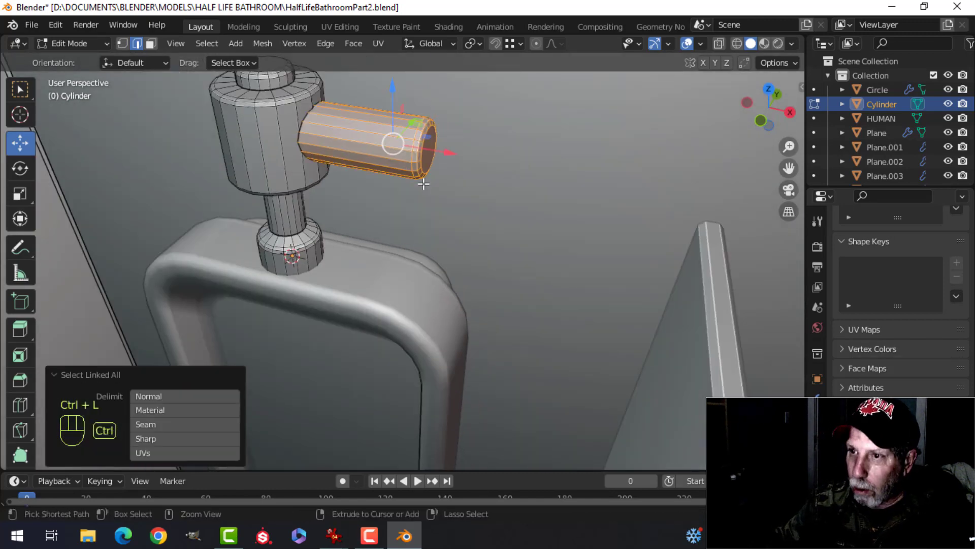
{"action": "scroll", "coordinate": [423, 178], "scroll_direction": "down", "scroll_amount": 2}
{"action": "middle_click_drag", "start_coordinate": [421, 168], "coordinate": [432, 184], "text": "shift"}
{"action": "key", "text": "shift+d"}
{"action": "right_click", "coordinate": [447, 181]}
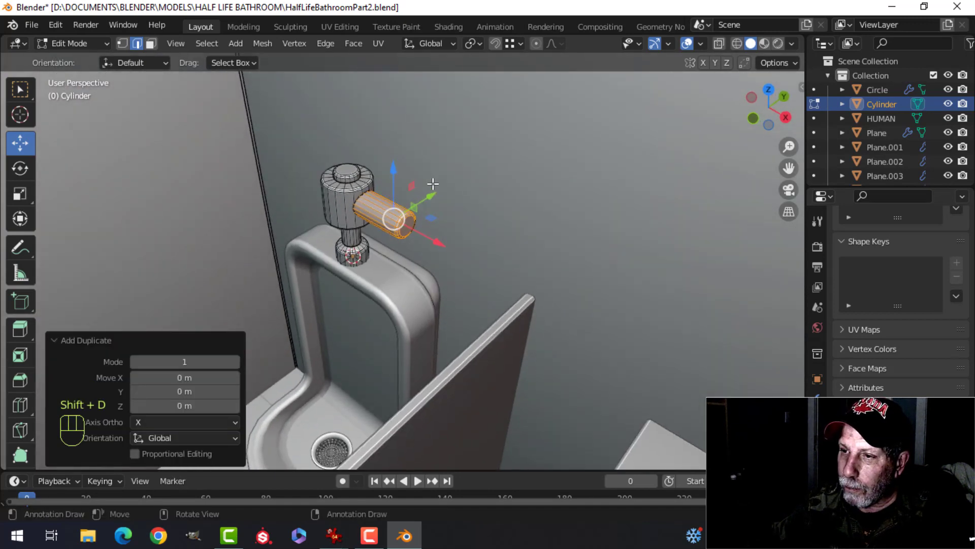
{"action": "type", "text": "rz"}
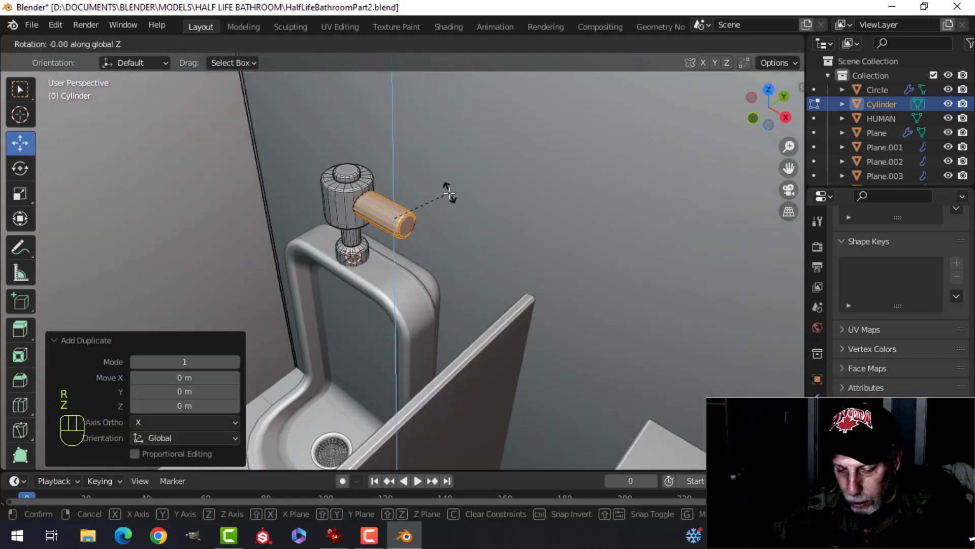
{"action": "type", "text": "90"}
{"action": "left_click", "coordinate": [449, 193]}
{"action": "middle_click_drag", "start_coordinate": [449, 193], "coordinate": [416, 213]}
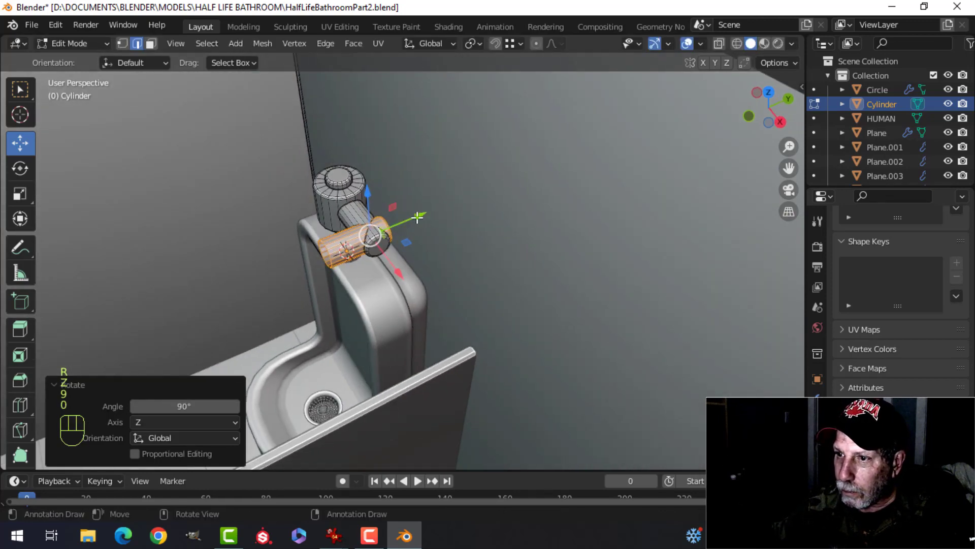
Move the rotated tube about 0.354 m along Y, compare it with the reference photo in IrfanView, and scale it by about 1.397 in Blender
{"action": "left_click_drag", "start_coordinate": [416, 212], "coordinate": [480, 164]}
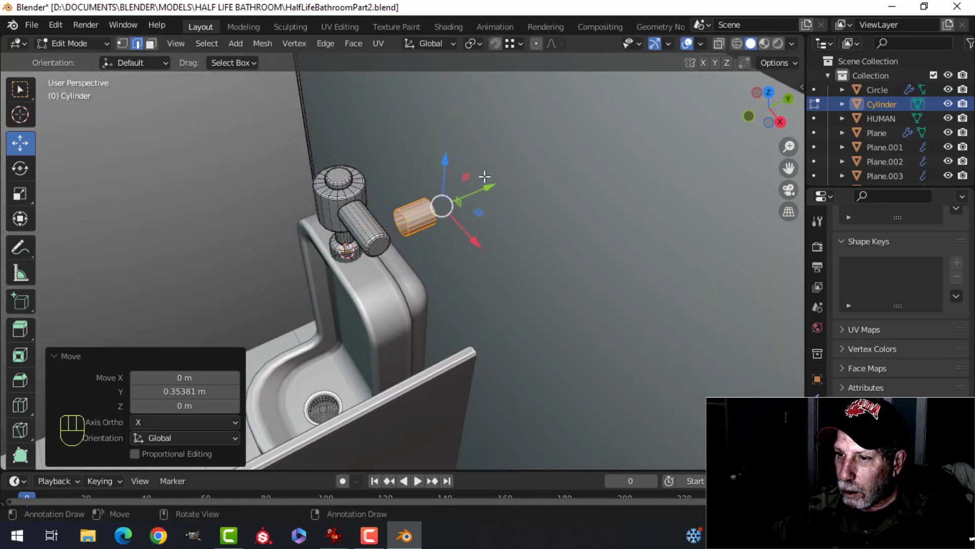
{"action": "mouse_move", "coordinate": [350, 533]}
{"action": "left_click", "coordinate": [390, 451]}
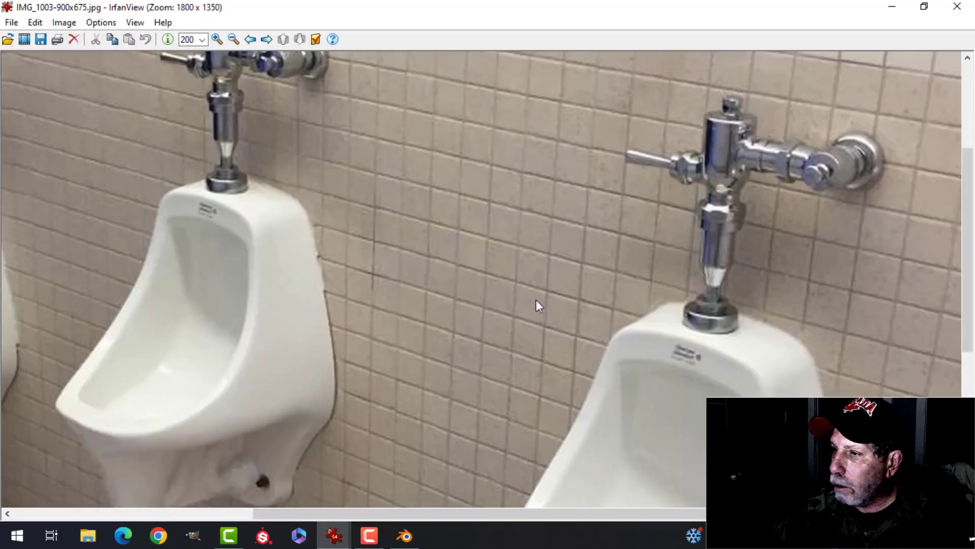
{"action": "left_click", "coordinate": [404, 536]}
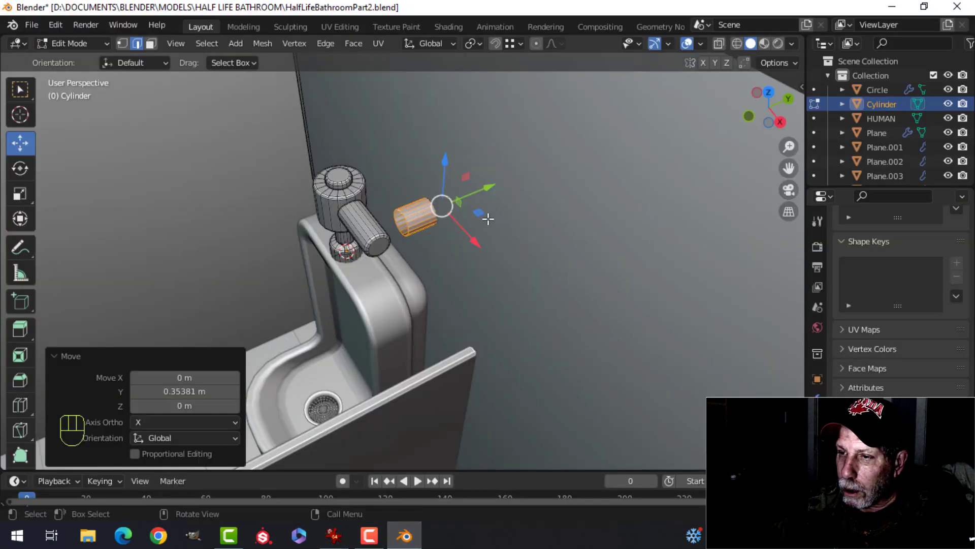
{"action": "key", "text": "s"}
{"action": "left_click", "coordinate": [504, 224]}
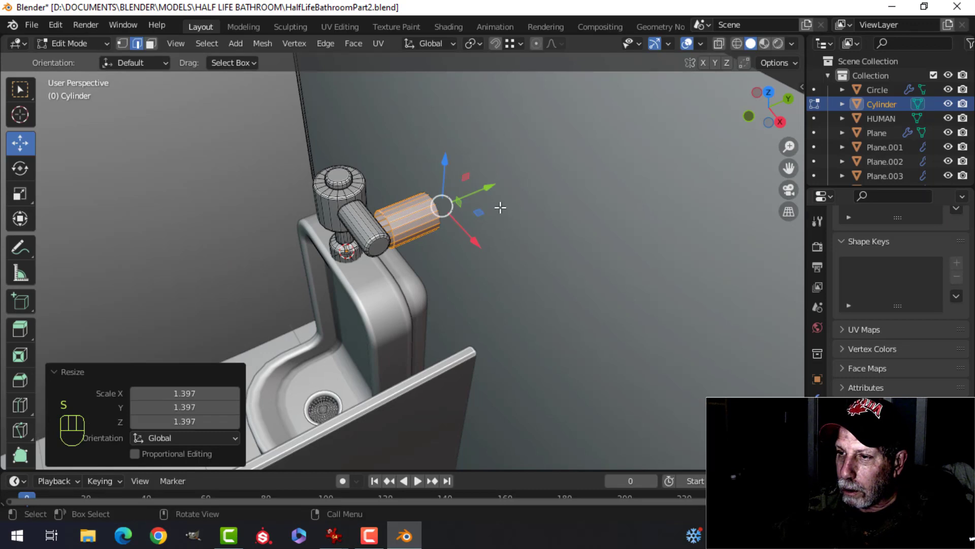
Undo the rotated tube's last enlargement and scale the tube by about 0.761
{"action": "left_click_drag", "start_coordinate": [488, 187], "coordinate": [450, 193]}
{"action": "key", "text": "ctrl+z"}
{"action": "key", "text": "ctrl+z"}
{"action": "middle_click_drag", "start_coordinate": [449, 193], "coordinate": [409, 242]}
{"action": "key", "text": "s"}
{"action": "left_click", "coordinate": [443, 196]}
{"action": "scroll", "coordinate": [417, 234], "scroll_direction": "up", "scroll_amount": 2}
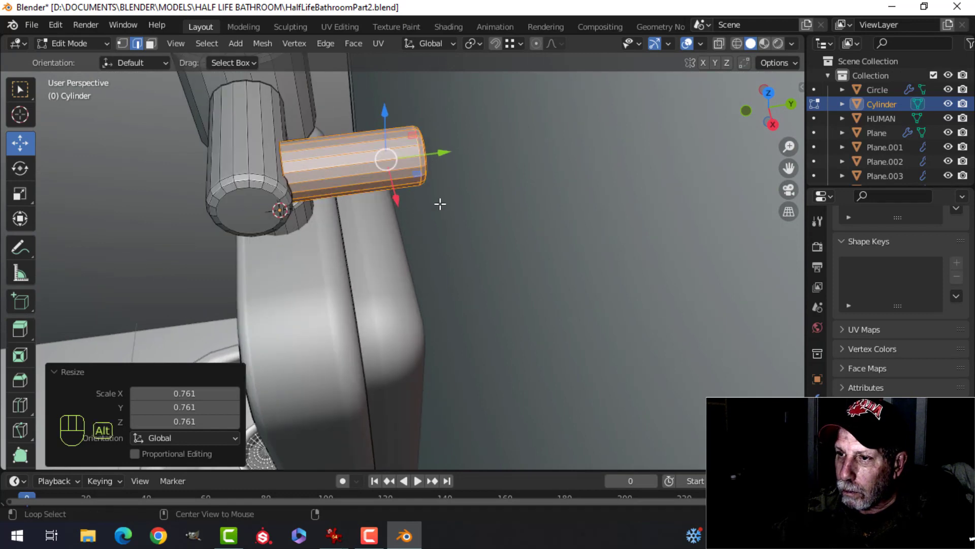
Isolate the flush valve in local view and return to editing its mesh with nothing selected
{"action": "key", "text": "alt+a"}
{"action": "middle_click_drag", "start_coordinate": [439, 204], "coordinate": [410, 231]}
{"action": "key", "text": "Tab"}
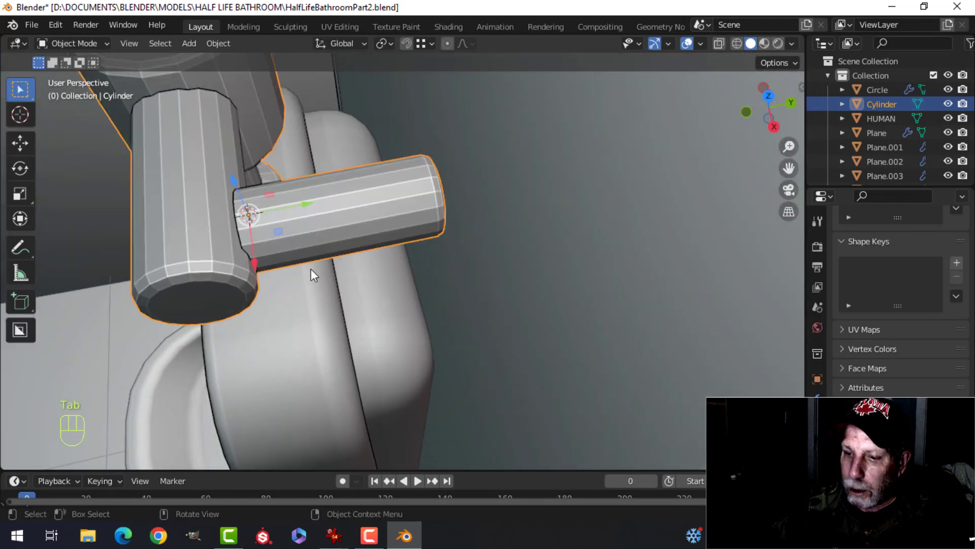
{"action": "key", "text": "slash"}
{"action": "key", "text": "Tab"}
{"action": "key", "text": "alt+a"}
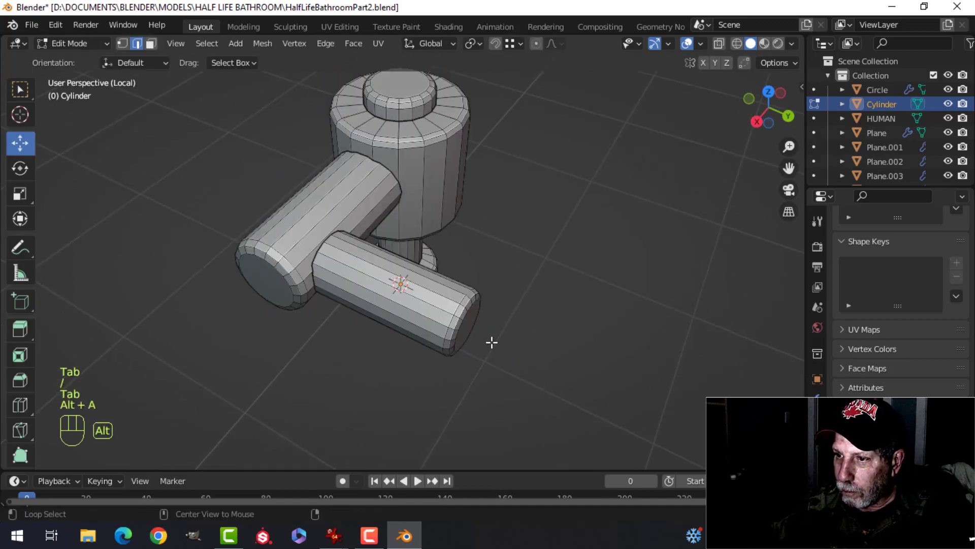
Delete the end cap and surrounding bevel faces at the rotated tube's outer end
{"action": "middle_click_drag", "start_coordinate": [492, 342], "coordinate": [470, 296]}
{"action": "key", "text": "3"}
{"action": "left_click", "coordinate": [448, 278]}
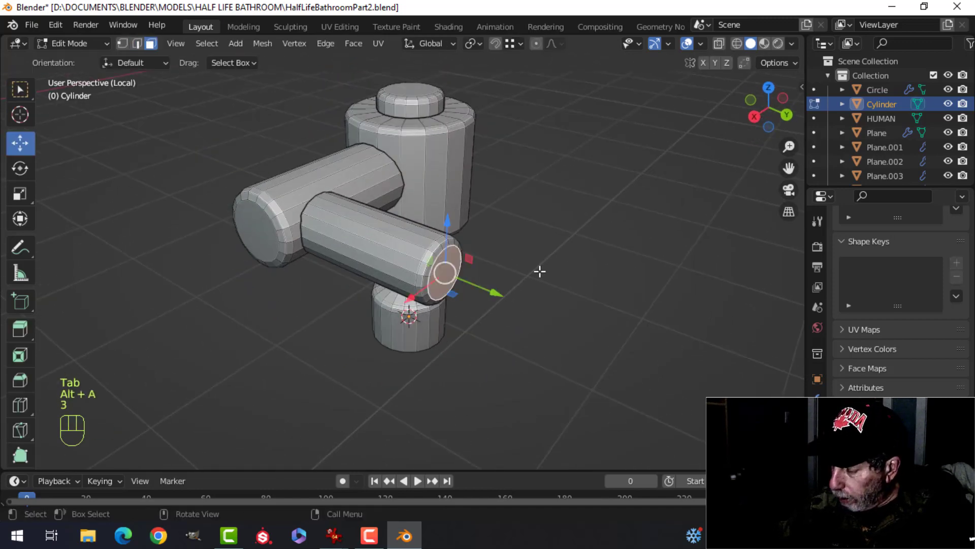
{"action": "key", "text": "ctrl+KP_Add"}
{"action": "key", "text": "x"}
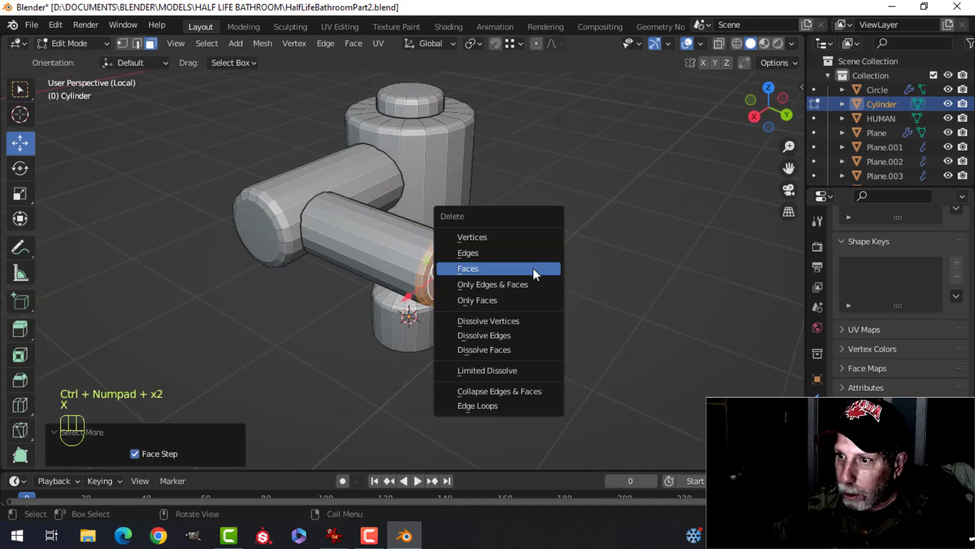
{"action": "left_click", "coordinate": [533, 268]}
Shorten the rotated tube by moving its open-end edge loop inward along the Y axis
{"action": "key", "text": "2"}
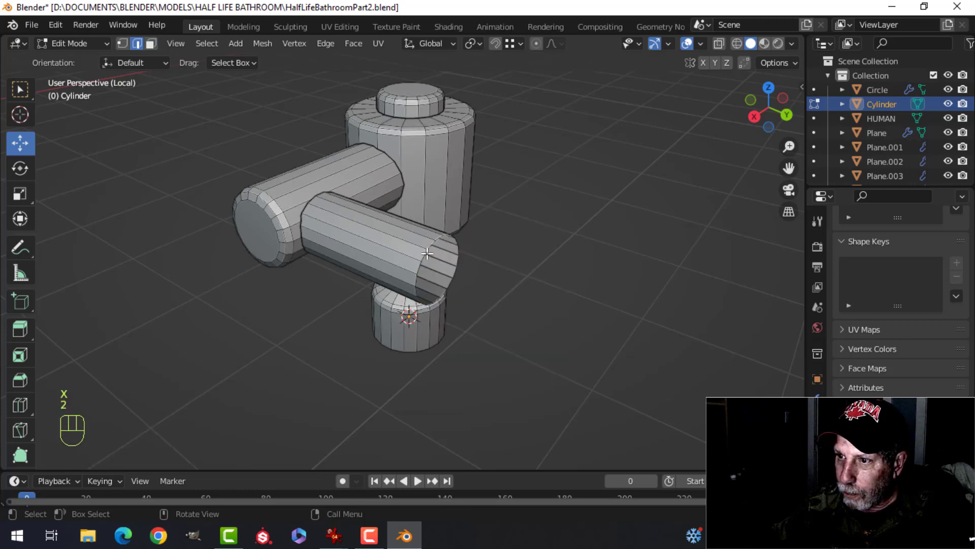
{"action": "left_click", "coordinate": [427, 245], "text": "alt+shift"}
{"action": "middle_click_drag", "start_coordinate": [446, 256], "coordinate": [467, 261]}
{"action": "left_click_drag", "start_coordinate": [517, 277], "coordinate": [476, 260]}
Extrude the rotated tube's open rim in place and scale it by about 1.463 to form a flange
{"action": "key", "text": "e"}
{"action": "right_click", "coordinate": [503, 242]}
{"action": "key", "text": "s"}
{"action": "left_click", "coordinate": [536, 224]}
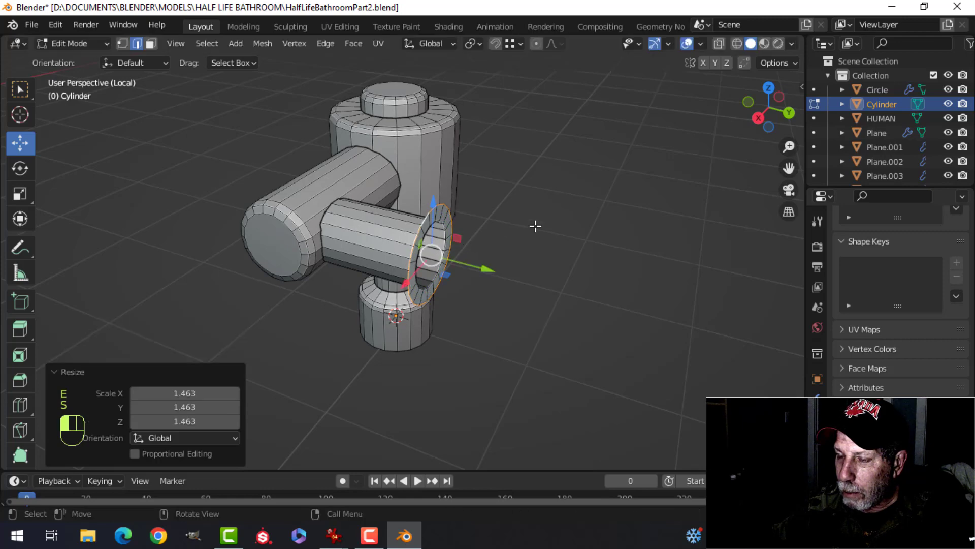
Extrude the flange's outer edge outward along the Y axis into a wide cylindrical collar
{"action": "middle_click_drag", "start_coordinate": [535, 224], "coordinate": [487, 243]}
{"action": "key", "text": "e"}
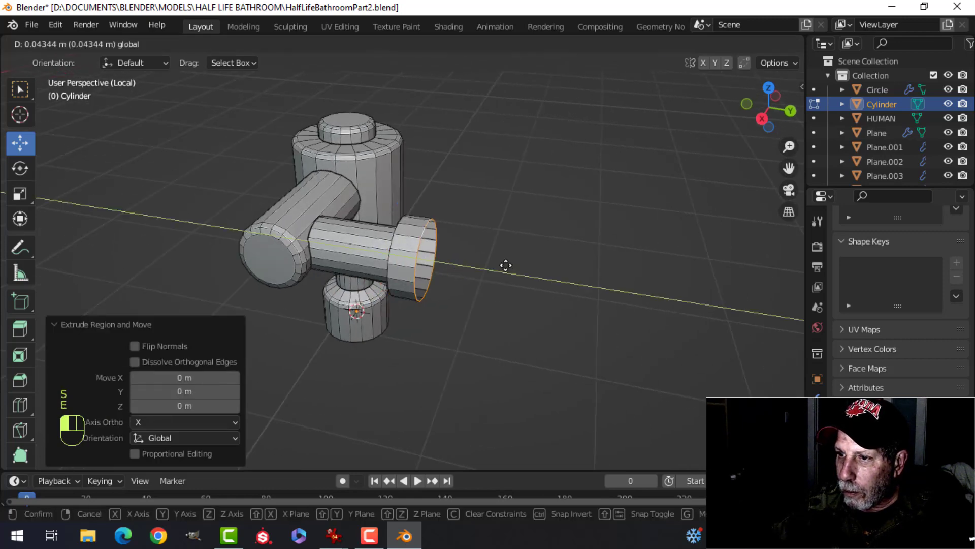
{"action": "left_click", "coordinate": [543, 262]}
{"action": "middle_click_drag", "start_coordinate": [543, 262], "coordinate": [511, 272]}
{"action": "scroll", "coordinate": [511, 272], "scroll_direction": "up", "scroll_amount": 3}
Bevel the outer edge loop where the collar meets its flange by about 0.0097 m with two segments
{"action": "key", "text": "alt+a"}
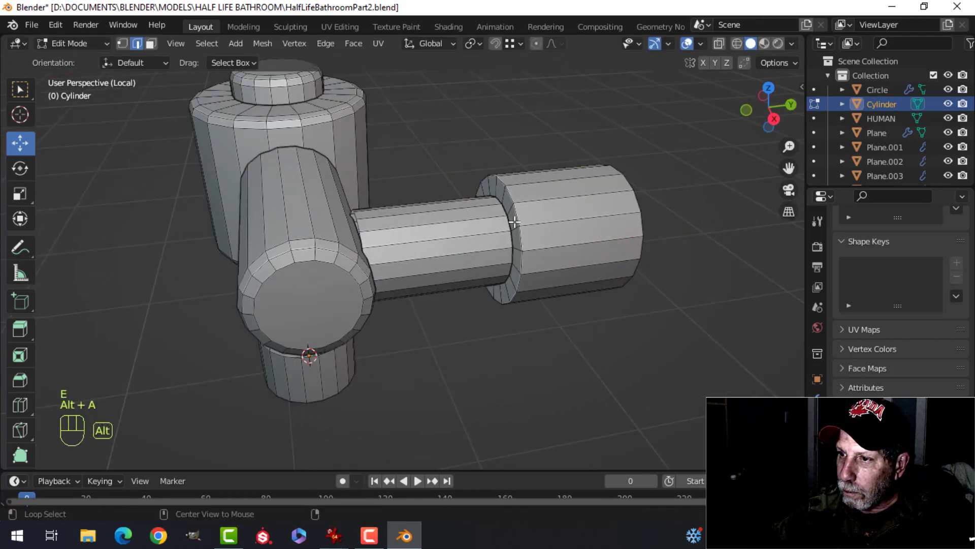
{"action": "key", "text": "ctrl+v"}
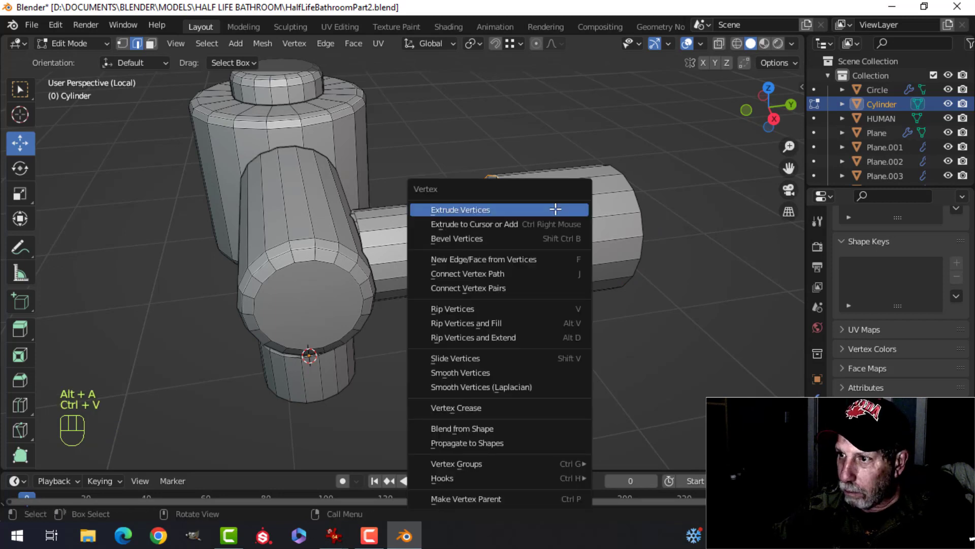
{"action": "key", "text": "Escape"}
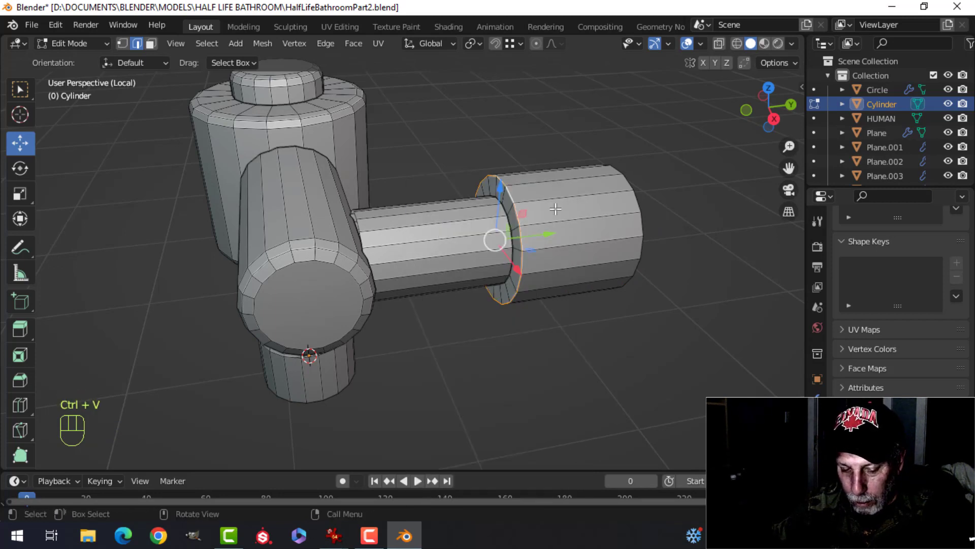
{"action": "key", "text": "ctrl+b"}
{"action": "left_click", "coordinate": [651, 184]}
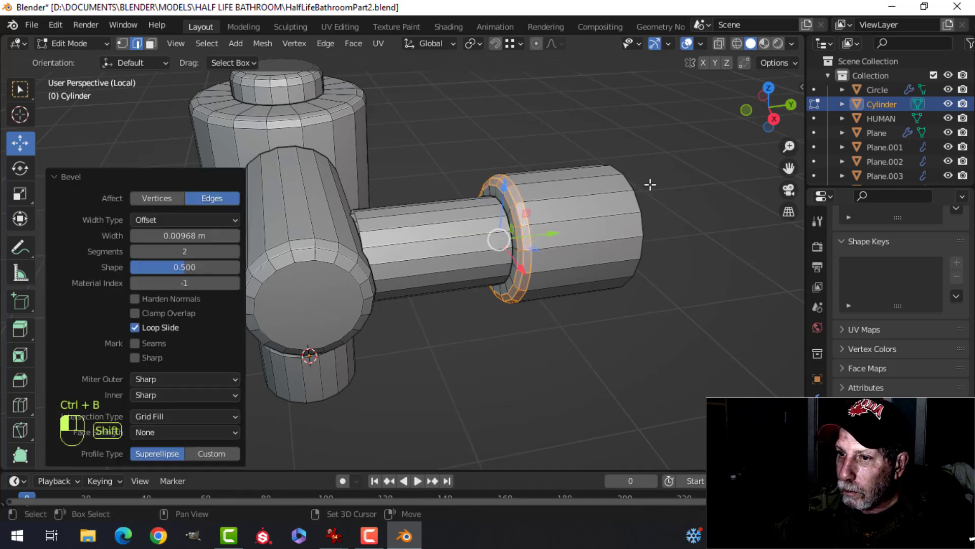
Leave mesh editing and compare the flush valve with the urinal reference photo in IrfanView before returning to Blender
{"action": "key", "text": "Tab"}
{"action": "scroll", "coordinate": [516, 221], "scroll_direction": "down", "scroll_amount": 4}
{"action": "key", "text": "alt+a"}
{"action": "middle_click_drag", "start_coordinate": [459, 230], "coordinate": [427, 231]}
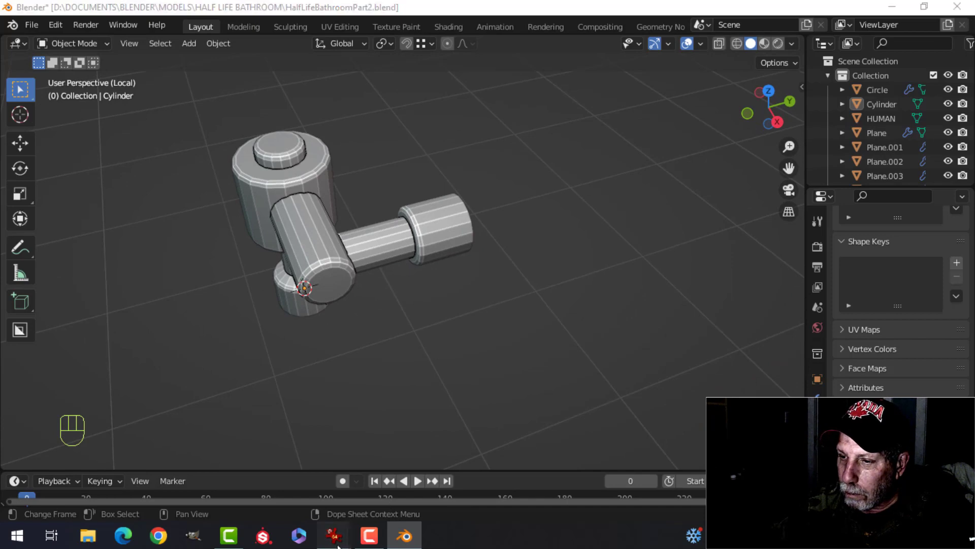
{"action": "mouse_move", "coordinate": [334, 534]}
{"action": "left_click", "coordinate": [364, 490]}
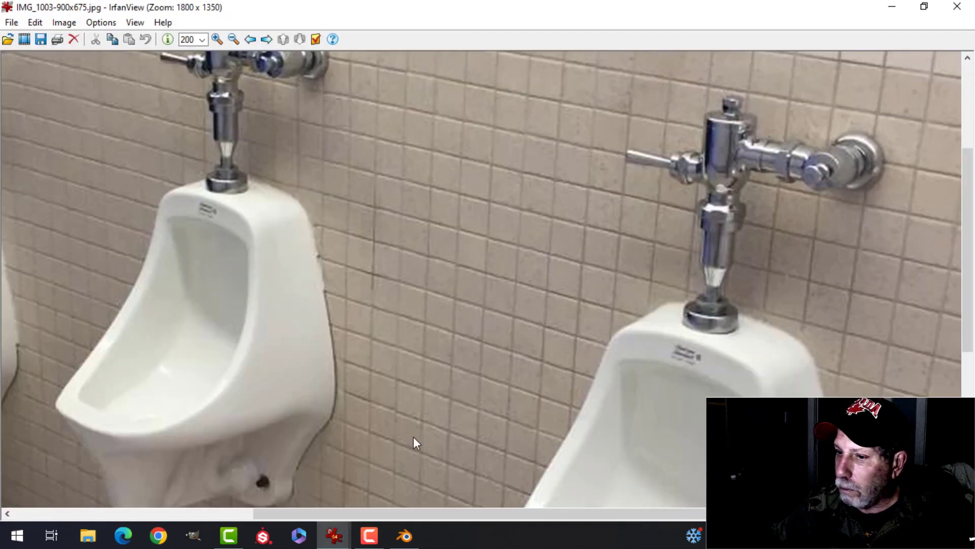
{"action": "left_click", "coordinate": [404, 536]}
Reopen the flush valve's mesh for editing and display it in wireframe
{"action": "left_click", "coordinate": [378, 252]}
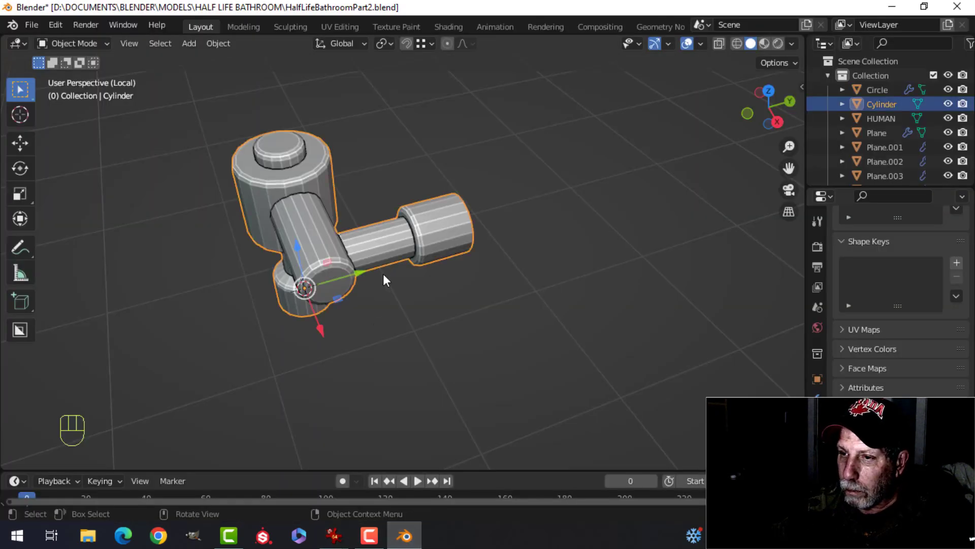
{"action": "key", "text": "Tab"}
{"action": "key", "text": "alt+a"}
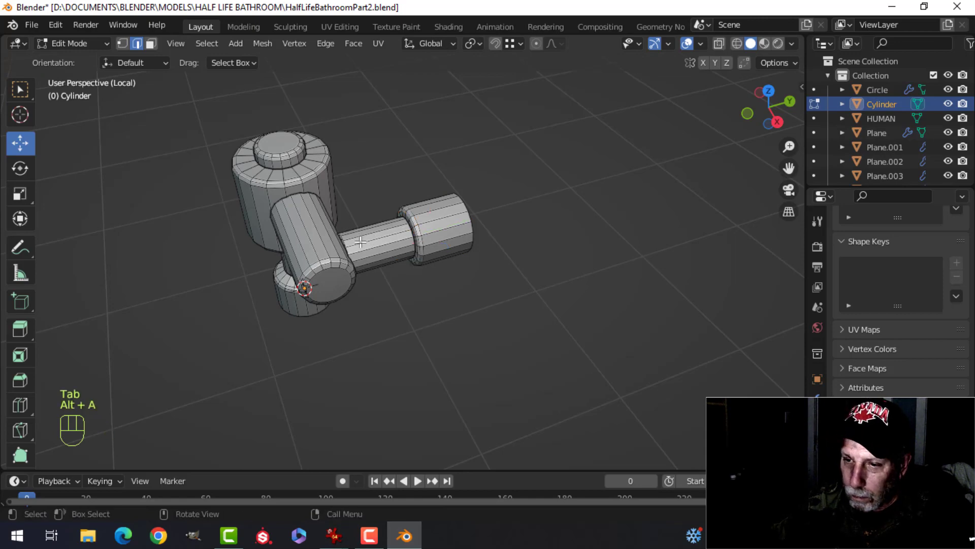
{"action": "key", "text": "z"}
{"action": "left_click", "coordinate": [307, 257]}
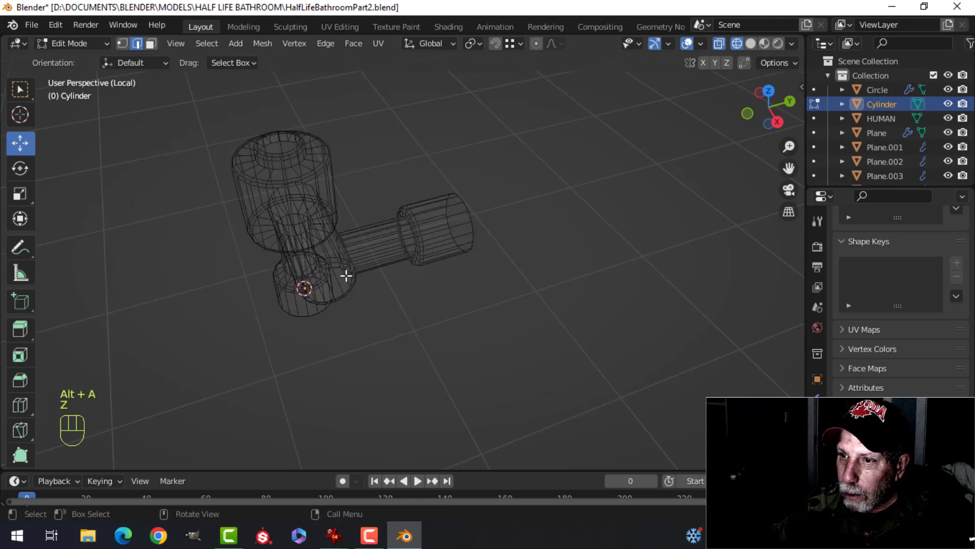
{"action": "scroll", "coordinate": [350, 274], "scroll_direction": "up", "scroll_amount": 3}
{"action": "middle_click_drag", "start_coordinate": [319, 263], "coordinate": [312, 290]}
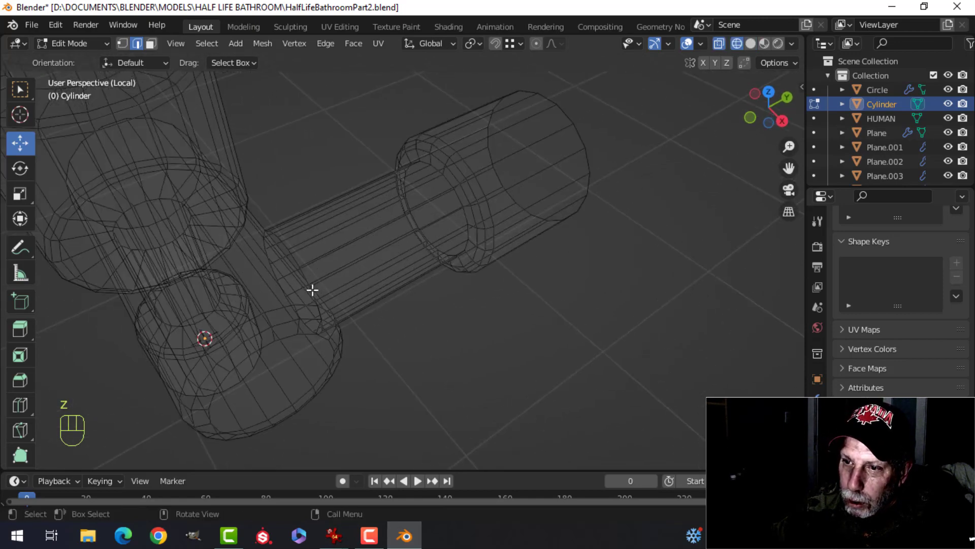
Extend the rotated tube through the side tube by moving its inner end edge loop about -0.130 m along Y
{"action": "scroll", "coordinate": [317, 286], "scroll_direction": "up", "scroll_amount": 2}
{"action": "left_click", "coordinate": [277, 262], "text": "alt+shift"}
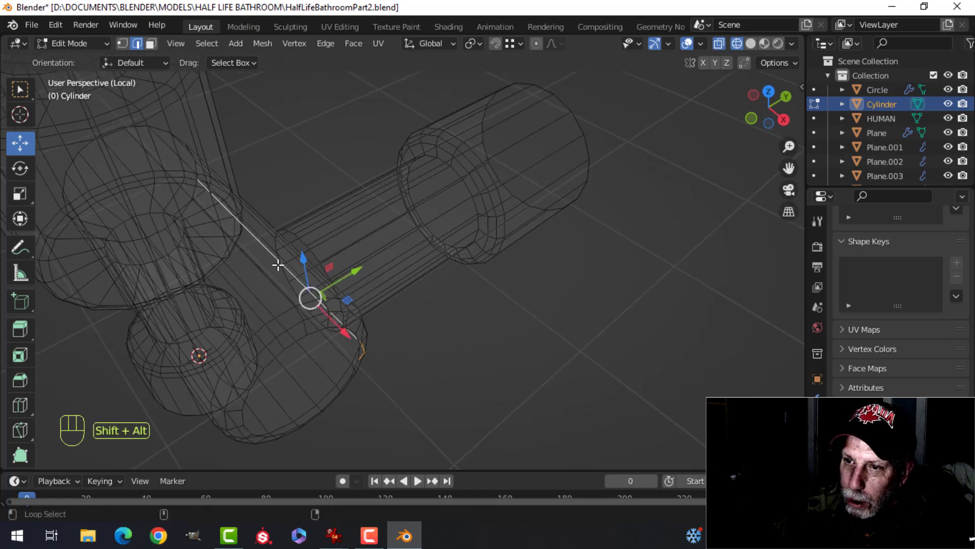
{"action": "key", "text": "alt+a"}
{"action": "scroll", "coordinate": [285, 256], "scroll_direction": "down", "scroll_amount": 3}
{"action": "middle_click_drag", "start_coordinate": [275, 246], "coordinate": [338, 250]}
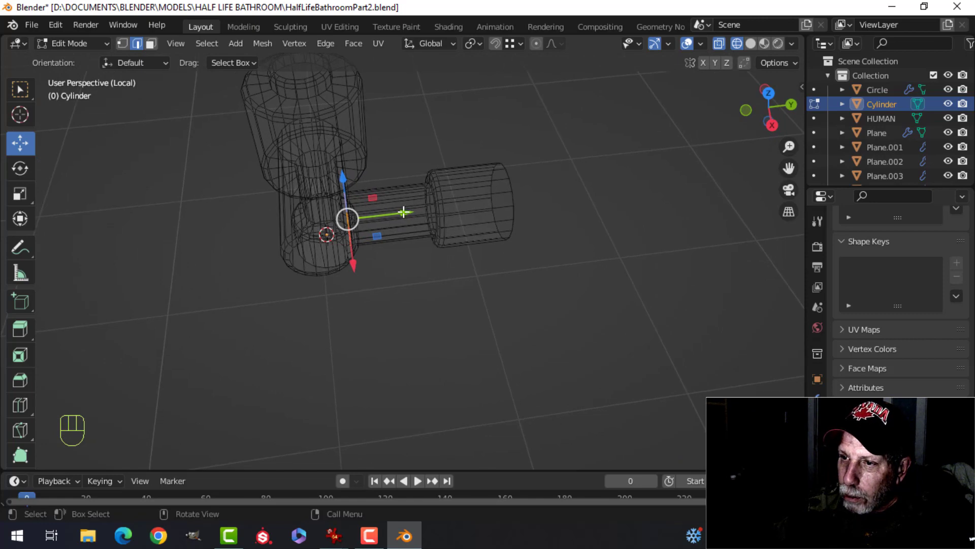
{"action": "key", "text": "g"}
{"action": "key", "text": "y"}
{"action": "left_click", "coordinate": [320, 220]}
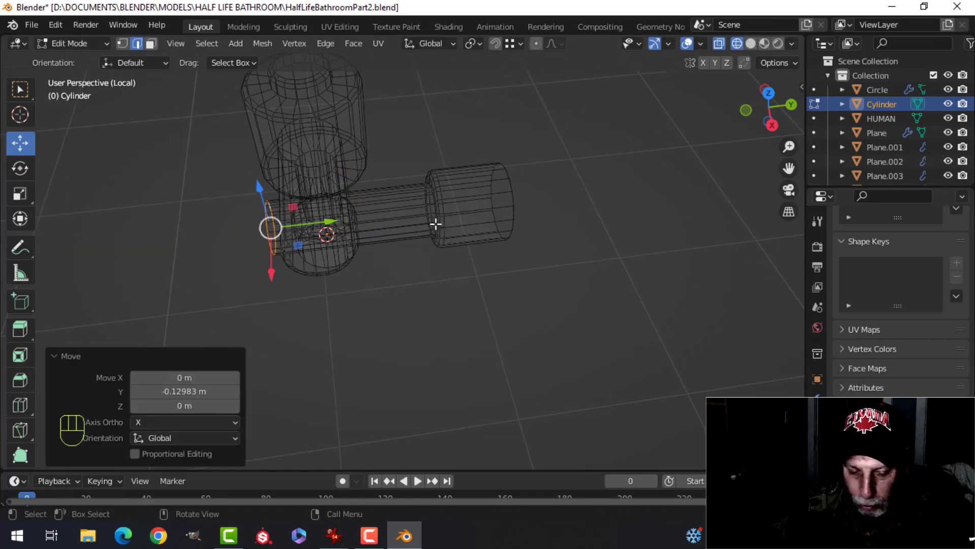
In solid shading, extrude and shrink the rim of the tube's protruding end, and extrude it along negative Y into a narrower stub
{"action": "key", "text": "z"}
{"action": "left_click", "coordinate": [506, 228]}
{"action": "middle_click_drag", "start_coordinate": [361, 253], "coordinate": [393, 250]}
{"action": "key", "text": "e"}
{"action": "key", "text": "s"}
{"action": "left_click", "coordinate": [439, 241]}
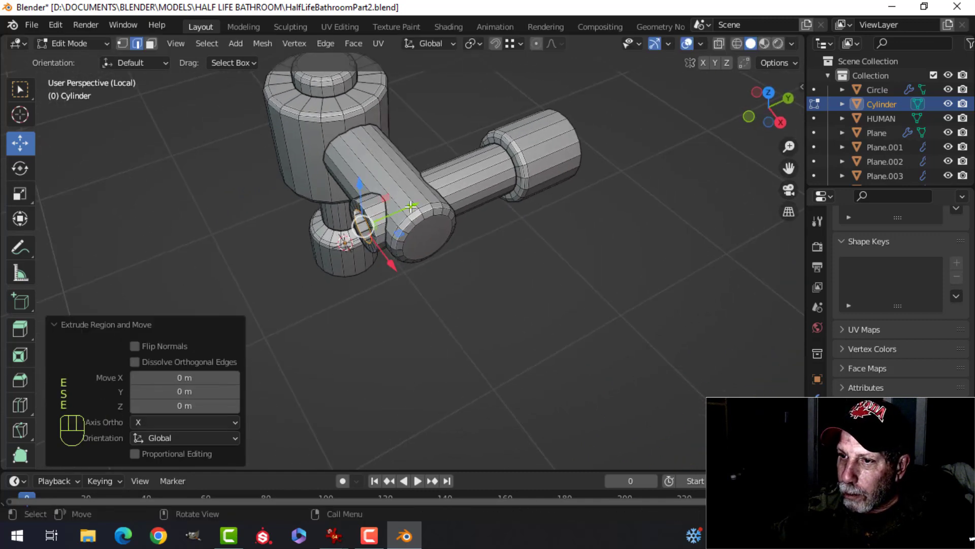
{"action": "left_click_drag", "start_coordinate": [411, 206], "coordinate": [404, 210]}
Fill the stub's open end and bevel its rim about 0.0061 m with two segments
{"action": "scroll", "coordinate": [361, 252], "scroll_direction": "up", "scroll_amount": 4}
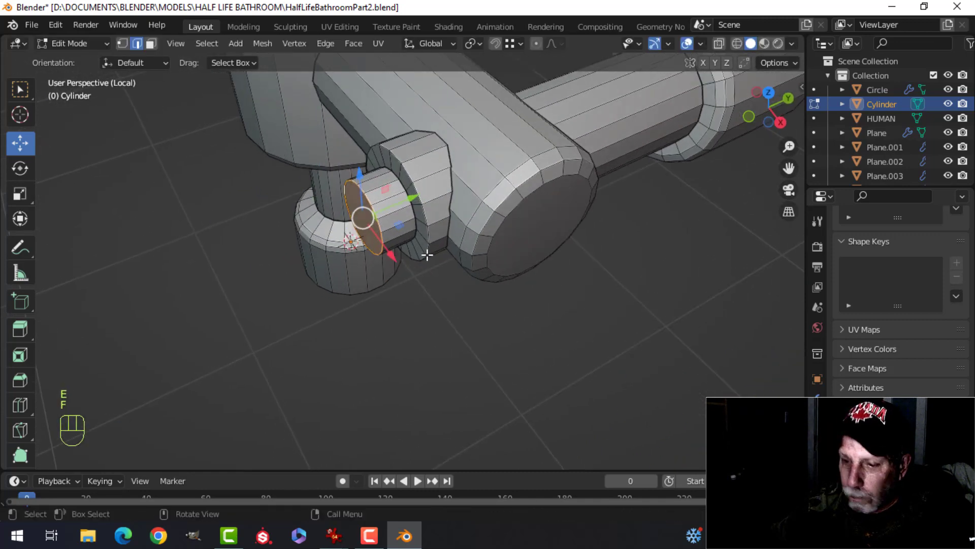
{"action": "key", "text": "ctrl+b"}
{"action": "left_click", "coordinate": [421, 184]}
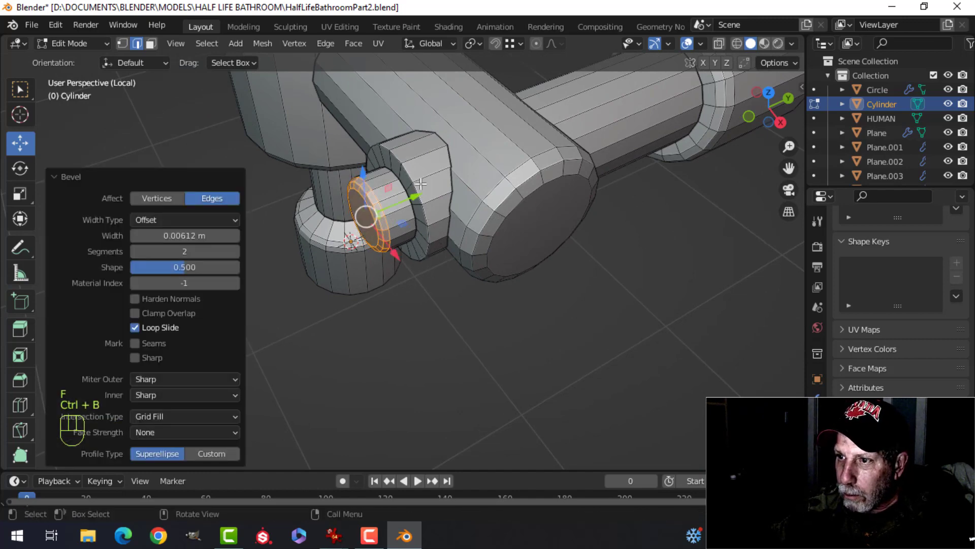
Bevel the outer edge of the wider shoulder behind the stub with two segments and leave mesh editing
{"action": "key", "text": "alt+a"}
{"action": "key", "text": "ctrl+b"}
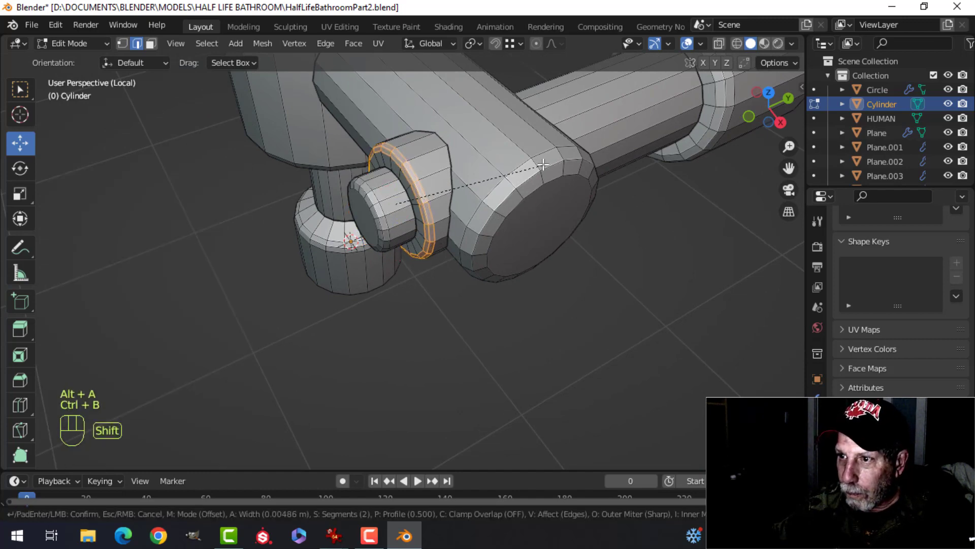
{"action": "left_click", "coordinate": [565, 153]}
{"action": "key", "text": "Tab"}
{"action": "scroll", "coordinate": [441, 198], "scroll_direction": "down", "scroll_amount": 6}
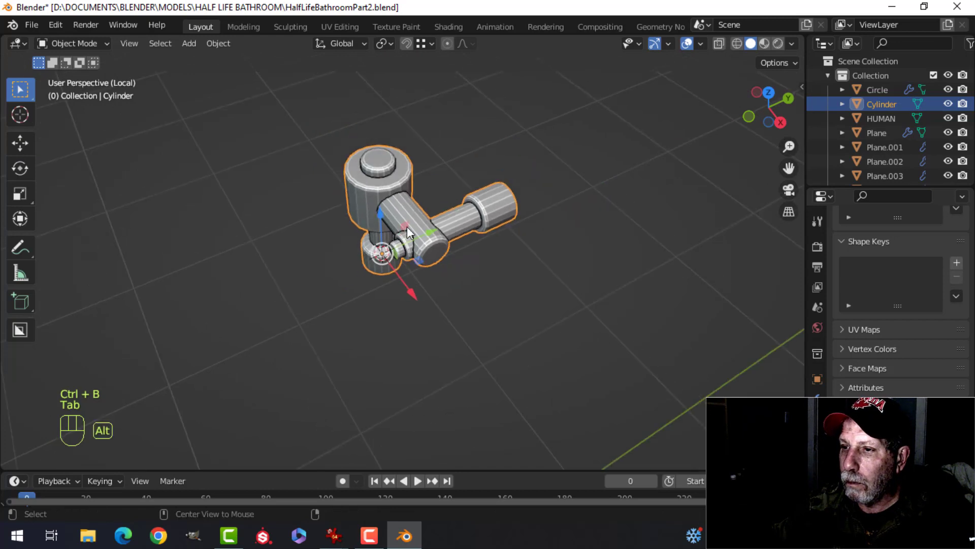
Select the entire crossing tube with its collar and stub, and move it along negative X towards the valve body
{"action": "key", "text": "alt+a"}
{"action": "middle_click_drag", "start_coordinate": [407, 226], "coordinate": [453, 250]}
{"action": "left_click", "coordinate": [429, 215]}
{"action": "key", "text": "Tab"}
{"action": "key", "text": "ctrl+l"}
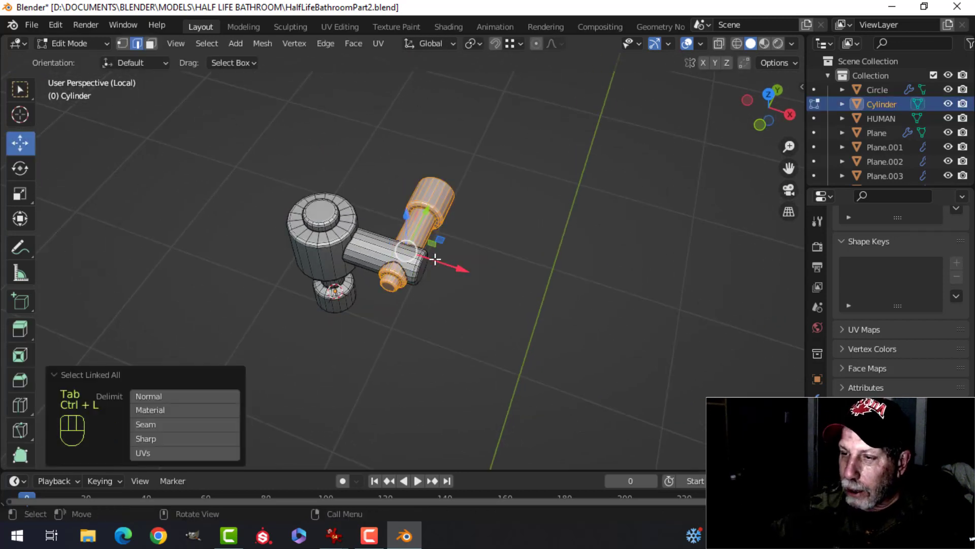
{"action": "left_click_drag", "start_coordinate": [459, 267], "coordinate": [439, 257]}
Duplicate the whole side tube and move the copy about -0.529 m along X to the valve body's opposite side
{"action": "middle_click_drag", "start_coordinate": [339, 253], "coordinate": [421, 248]}
{"action": "middle_click_drag", "start_coordinate": [421, 248], "coordinate": [454, 230]}
{"action": "scroll", "coordinate": [420, 259], "scroll_direction": "up", "scroll_amount": 3}
{"action": "key", "text": "alt+a"}
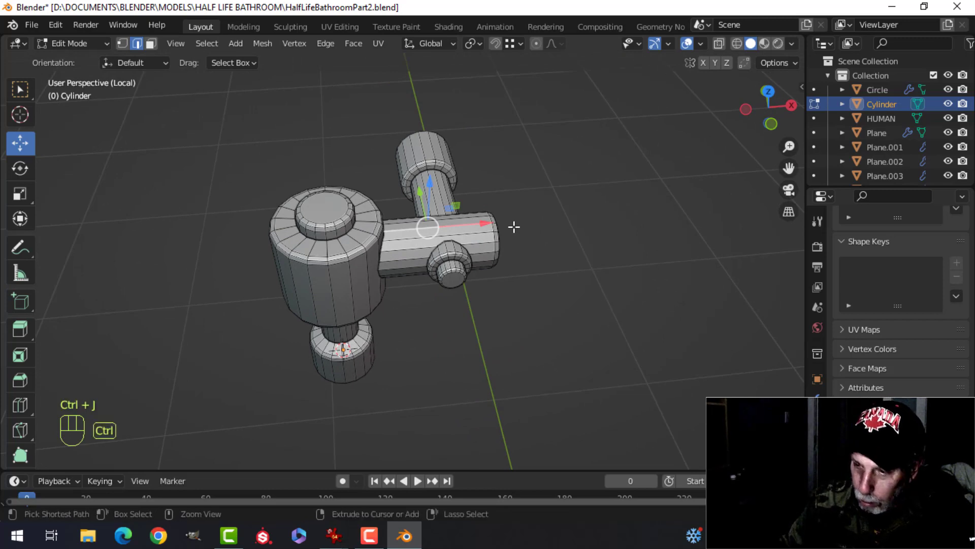
{"action": "key", "text": "ctrl+l"}
{"action": "key", "text": "shift+d"}
{"action": "key", "text": "x"}
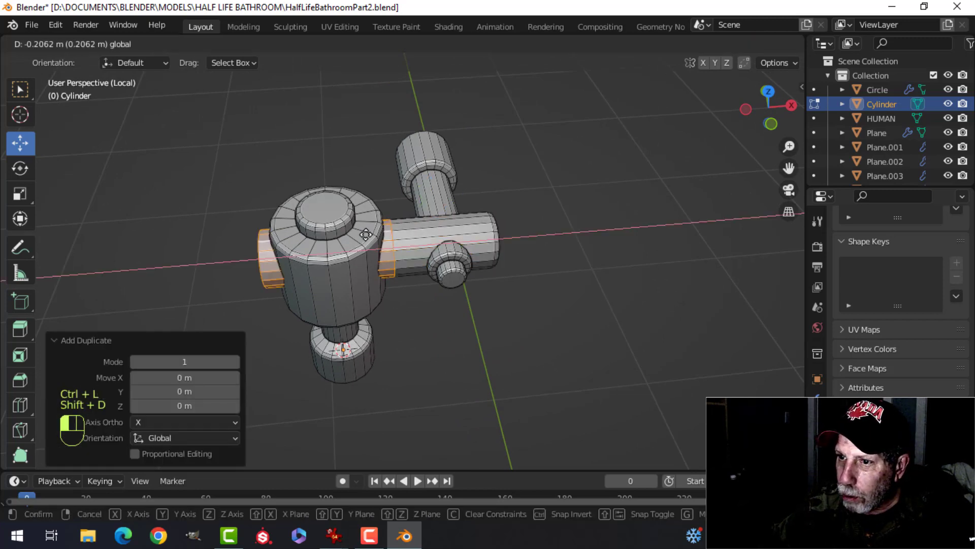
{"action": "left_click", "coordinate": [267, 234]}
Rotate the duplicated side tube 180° about the Z axis and move it about -0.187 m along X
{"action": "key", "text": "r"}
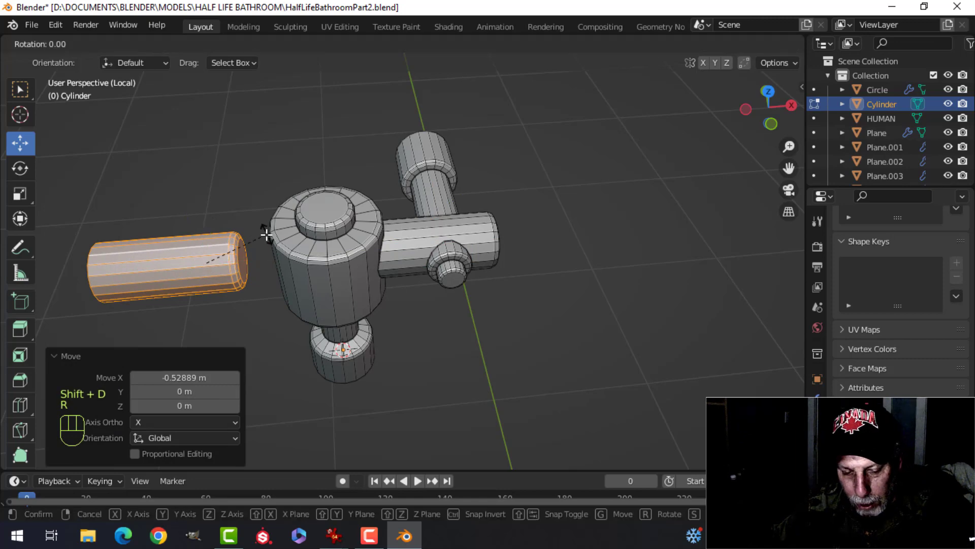
{"action": "key", "text": "z"}
{"action": "key", "text": "1"}
{"action": "key", "text": "8"}
{"action": "key", "text": "0"}
{"action": "left_click", "coordinate": [266, 234]}
{"action": "scroll", "coordinate": [276, 240], "scroll_direction": "down", "scroll_amount": 2}
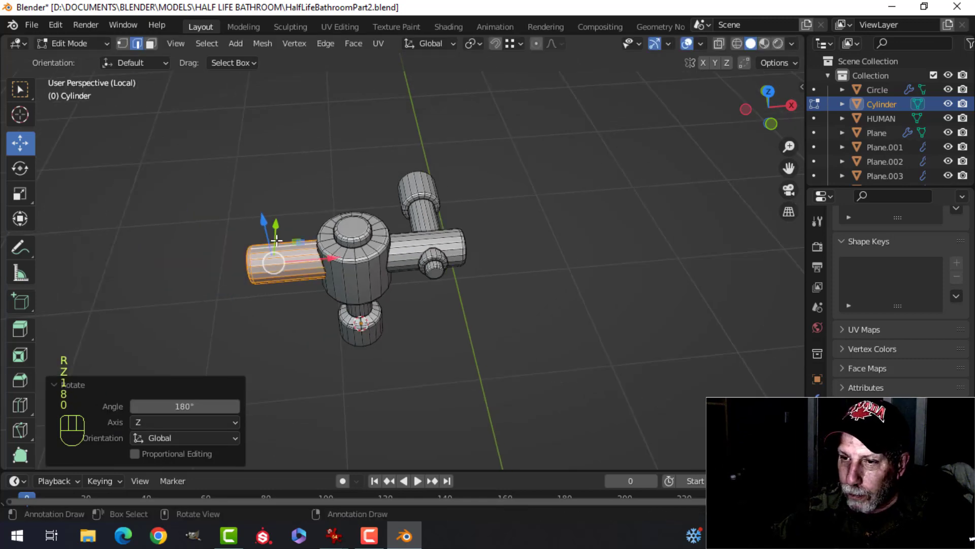
{"action": "left_click_drag", "start_coordinate": [337, 254], "coordinate": [273, 251], "text": "shift"}
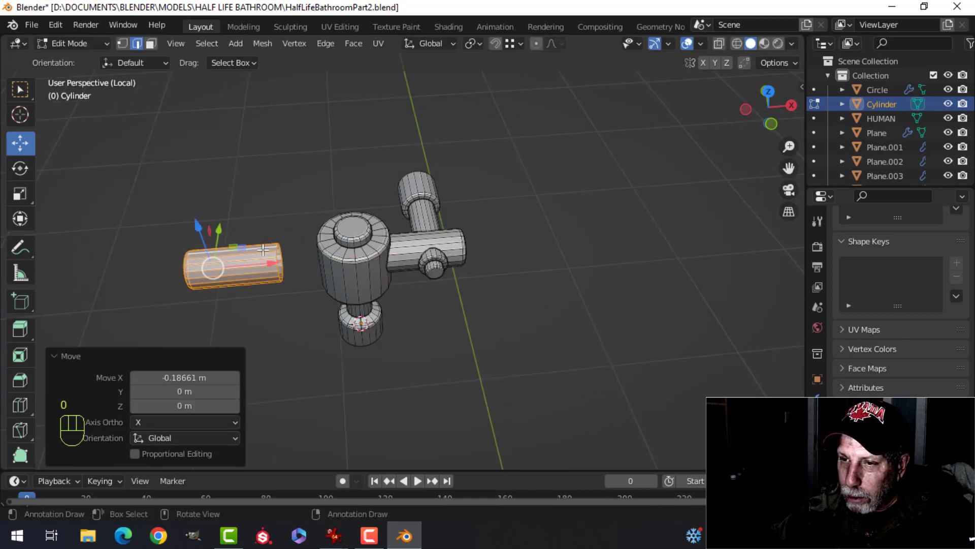
Taper the duplicated tube by scaling the edge loop at its open end facing the valve body to 0.637
{"action": "scroll", "coordinate": [267, 248], "scroll_direction": "up", "scroll_amount": 3}
{"action": "scroll", "coordinate": [267, 248], "scroll_direction": "up", "scroll_amount": 2}
{"action": "scroll", "coordinate": [257, 202], "scroll_direction": "up", "scroll_amount": 2}
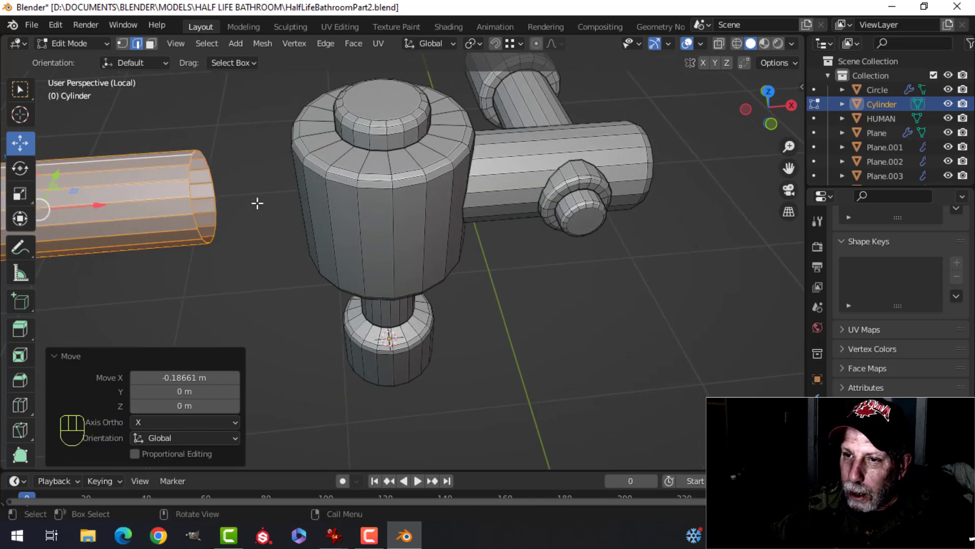
{"action": "key", "text": "alt+a"}
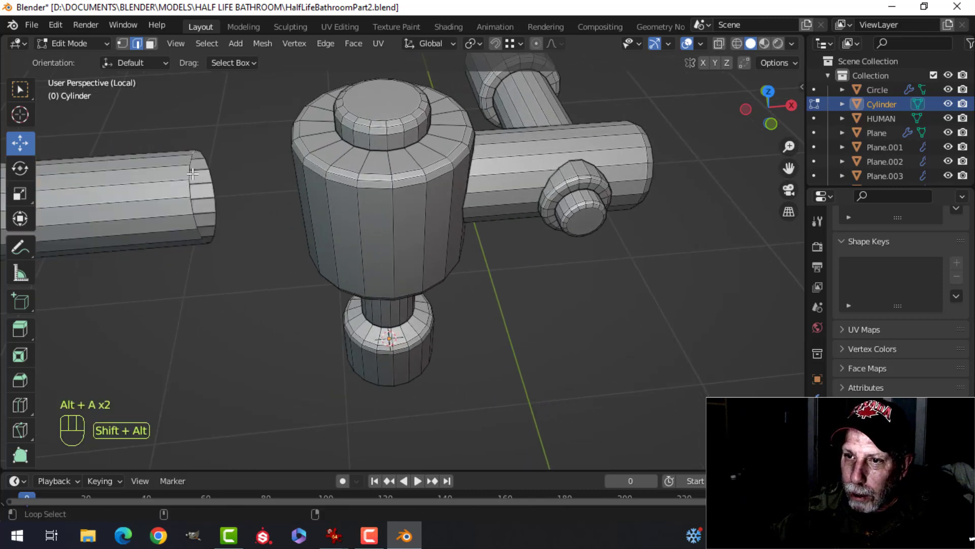
{"action": "scroll", "coordinate": [227, 174], "scroll_direction": "down", "scroll_amount": 2}
{"action": "key", "text": "s"}
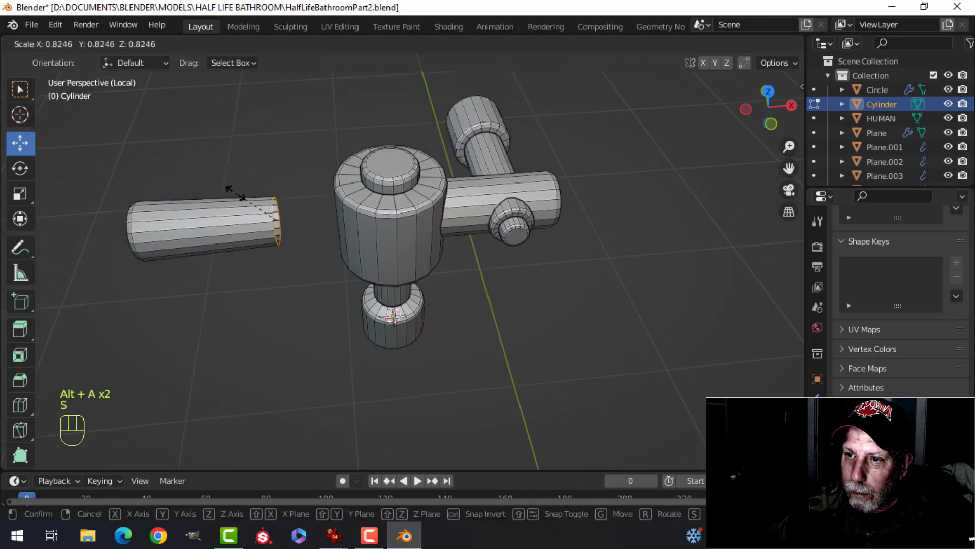
{"action": "left_click", "coordinate": [243, 203]}
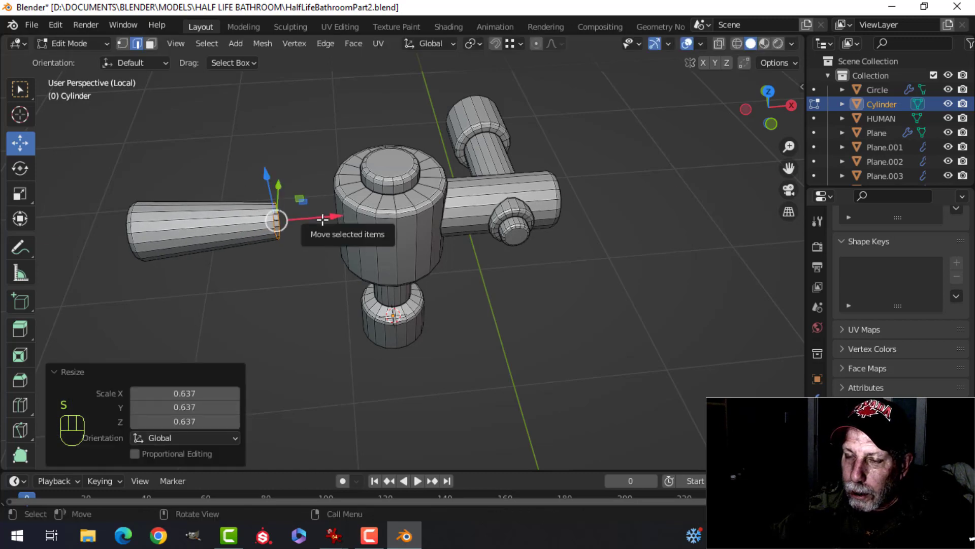
Shorten the tapered tube by moving its narrow end loop along negative X, and scale that loop to 0.981
{"action": "left_click_drag", "start_coordinate": [322, 219], "coordinate": [299, 220]}
{"action": "key", "text": "s"}
{"action": "left_click", "coordinate": [321, 194]}
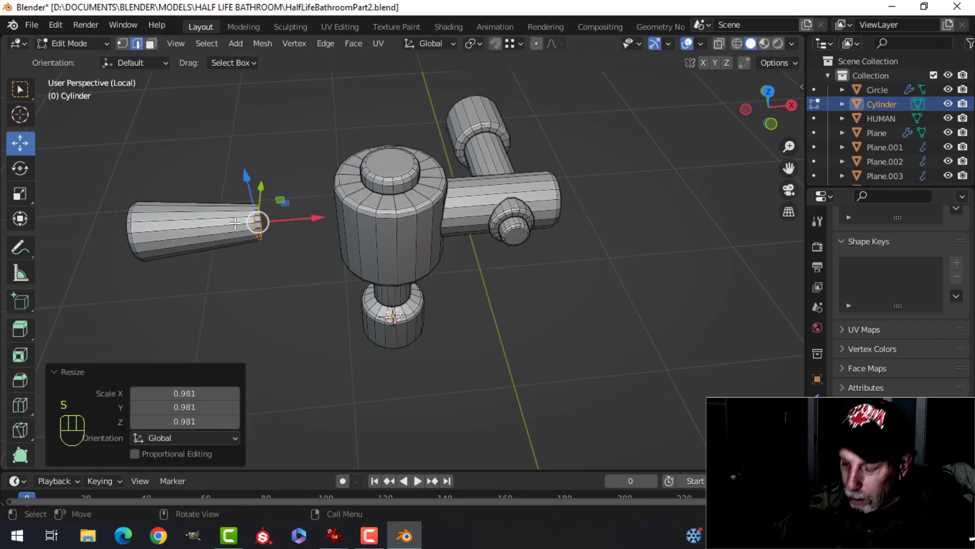
Select the entire tapered handle and slim it to 0.789 on Y and Z, keeping its length along X
{"action": "key", "text": "ctrl+l"}
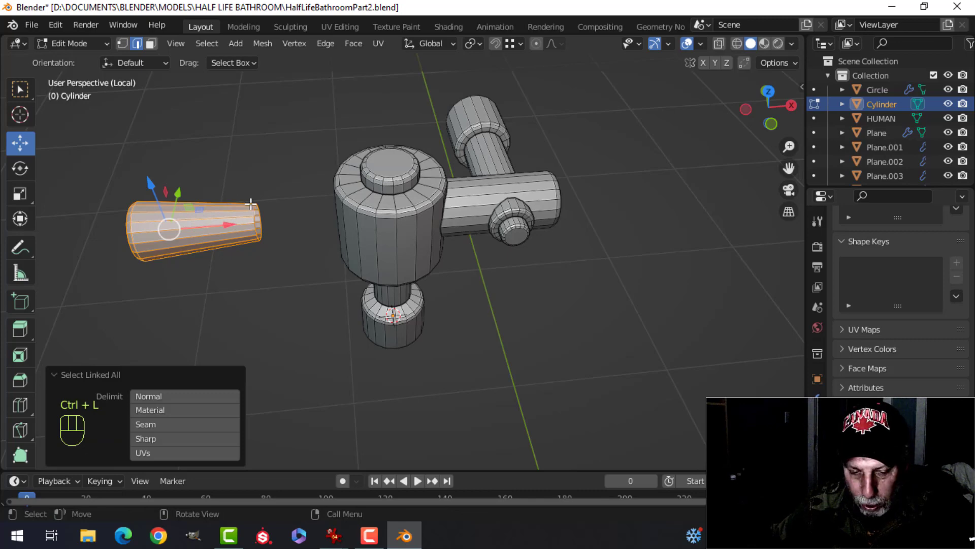
{"action": "key", "text": "s"}
{"action": "key", "text": "shift+x"}
{"action": "left_click", "coordinate": [231, 205]}
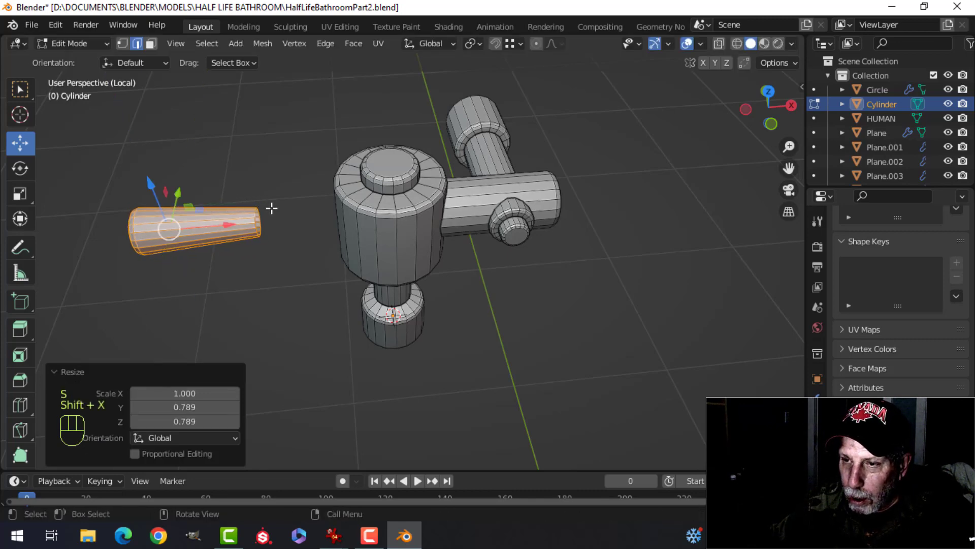
Extrude the handle's narrow end loop in place and scale it to 2.030 to form a flat flange
{"action": "middle_click_drag", "start_coordinate": [270, 206], "coordinate": [350, 208]}
{"action": "key", "text": "alt+a"}
{"action": "scroll", "coordinate": [281, 229], "scroll_direction": "up", "scroll_amount": 3}
{"action": "scroll", "coordinate": [361, 220], "scroll_direction": "up", "scroll_amount": 2}
{"action": "middle_click_drag", "start_coordinate": [349, 207], "coordinate": [308, 225], "text": "shift"}
{"action": "key", "text": "e"}
{"action": "left_click", "coordinate": [326, 225]}
{"action": "key", "text": "s"}
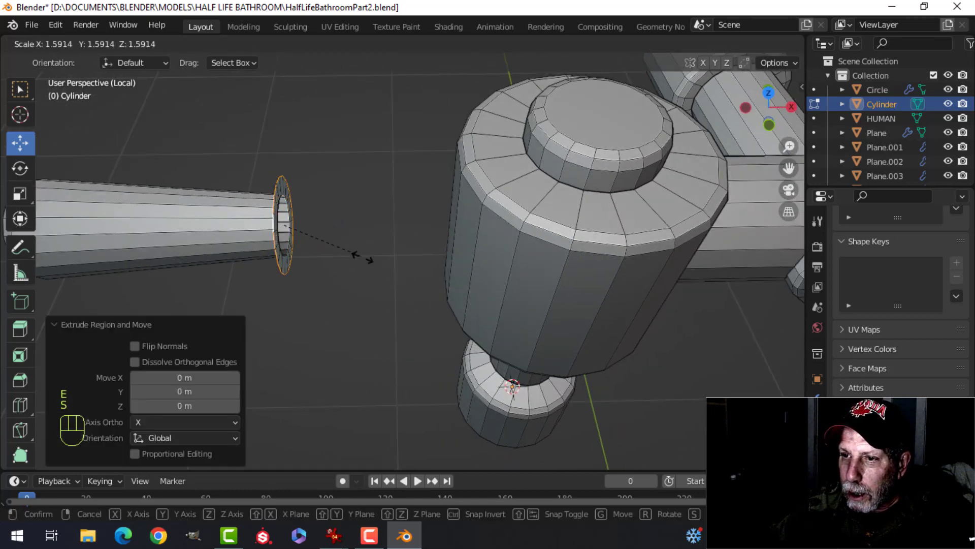
{"action": "left_click", "coordinate": [379, 268]}
{"action": "middle_click_drag", "start_coordinate": [376, 261], "coordinate": [364, 255]}
{"action": "scroll", "coordinate": [364, 259], "scroll_direction": "down", "scroll_amount": 1}
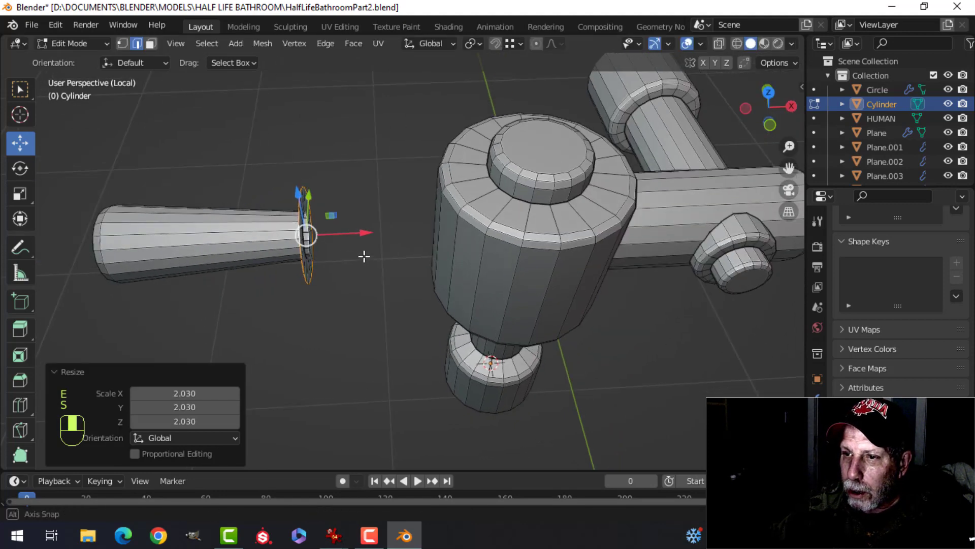
Extrude the flange's outer rim along X towards the valve body to form a wide collar on the handle
{"action": "key", "text": "e"}
{"action": "left_click", "coordinate": [365, 245]}
{"action": "key", "text": "e"}
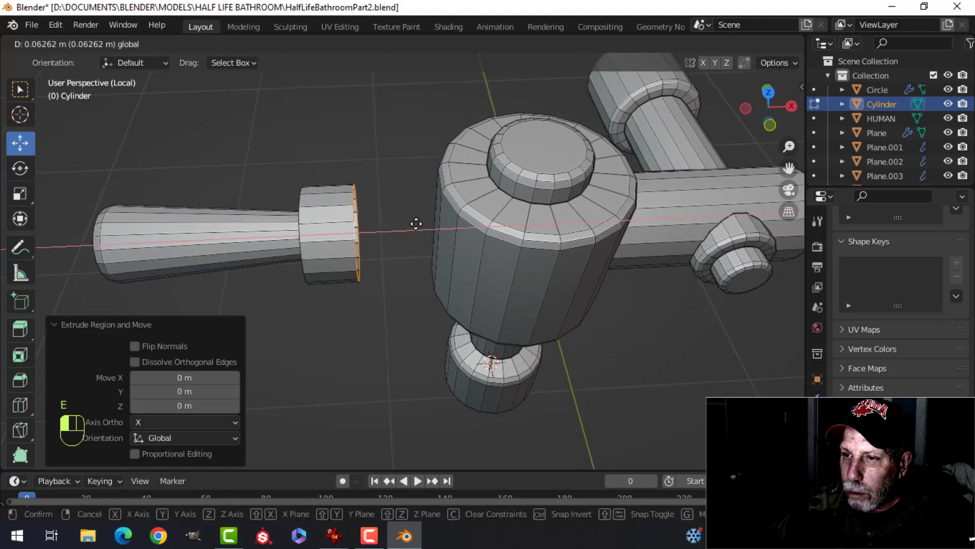
{"action": "left_click", "coordinate": [425, 218]}
Clear the full mesh selection and select only the entire handle with its collar
{"action": "key", "text": "a"}
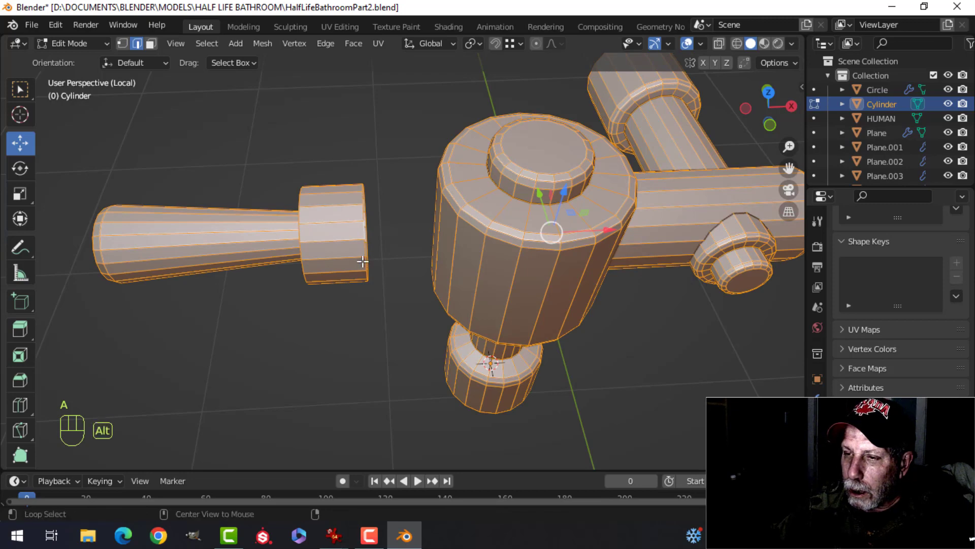
{"action": "key", "text": "alt+a"}
{"action": "middle_click_drag", "start_coordinate": [362, 261], "coordinate": [376, 224]}
{"action": "key", "text": "ctrl+l"}
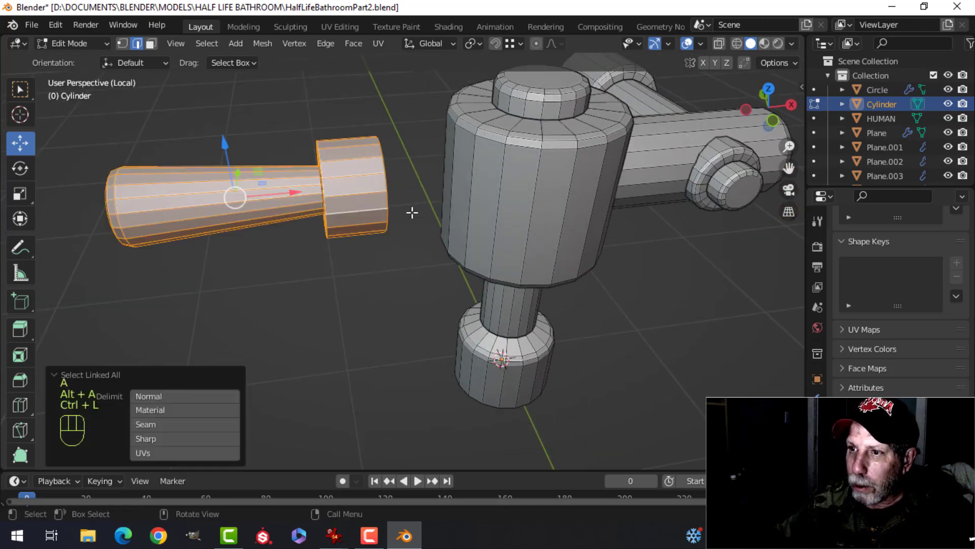
Move the handle along X against the valve body and bevel its collar's outer edge loop by about 0.0132 m with 2 segments
{"action": "left_click_drag", "start_coordinate": [295, 194], "coordinate": [401, 186]}
{"action": "key", "text": "alt+a"}
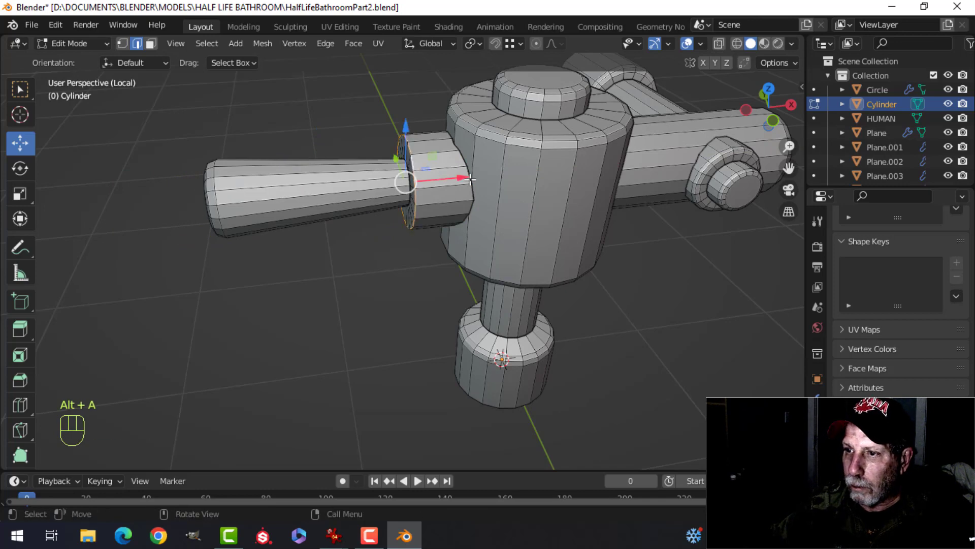
{"action": "key", "text": "ctrl+b"}
{"action": "left_click", "coordinate": [501, 191]}
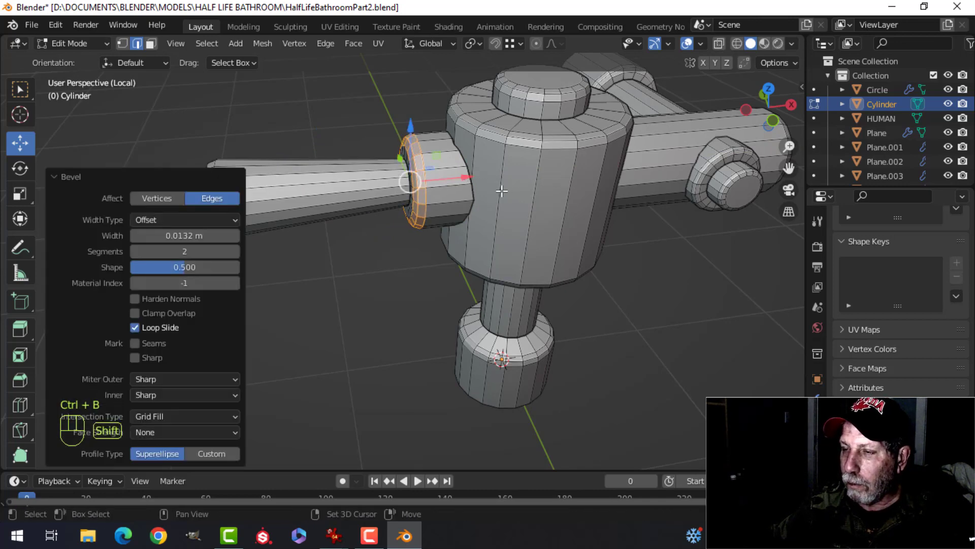
Return from the isolated faucet to the full bathroom scene and shade the faucet smooth
{"action": "key", "text": "Tab"}
{"action": "scroll", "coordinate": [498, 190], "scroll_direction": "down", "scroll_amount": 5}
{"action": "key", "text": "alt+a"}
{"action": "middle_click_drag", "start_coordinate": [493, 190], "coordinate": [432, 169]}
{"action": "key", "text": "KP_Divide"}
{"action": "scroll", "coordinate": [431, 169], "scroll_direction": "down", "scroll_amount": 7}
{"action": "middle_click_drag", "start_coordinate": [419, 236], "coordinate": [400, 251]}
{"action": "scroll", "coordinate": [410, 230], "scroll_direction": "up", "scroll_amount": 3}
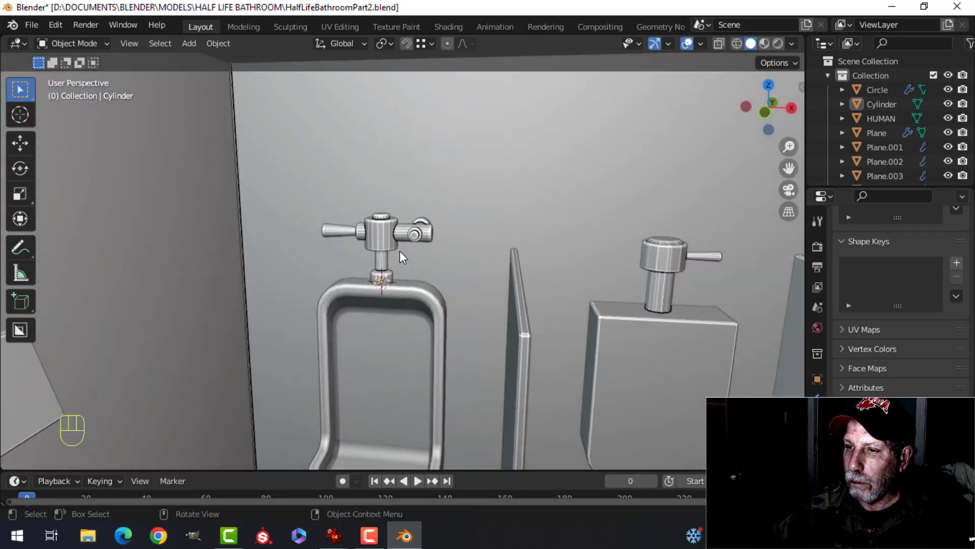
{"action": "left_click", "coordinate": [391, 233]}
{"action": "right_click", "coordinate": [391, 233]}
{"action": "key", "text": "Escape"}
{"action": "scroll", "coordinate": [427, 240], "scroll_direction": "up", "scroll_amount": 4}
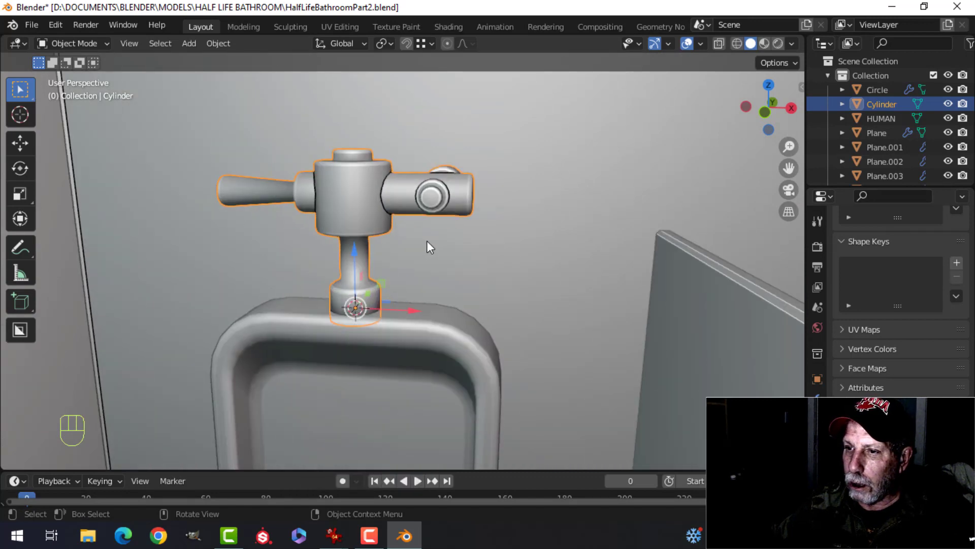
{"action": "middle_click_drag", "start_coordinate": [394, 261], "coordinate": [407, 242], "text": "shift"}
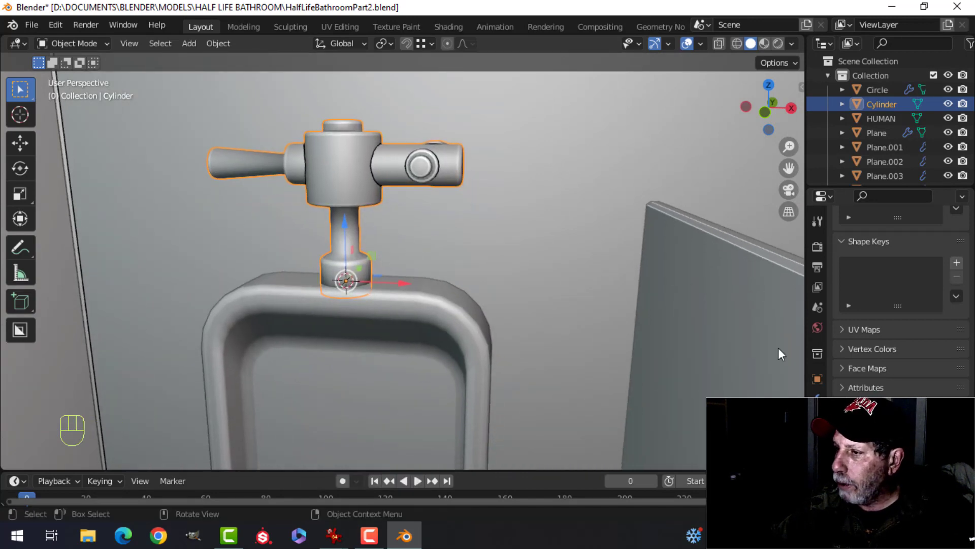
Add a Weighted Normal modifier to the faucet and enable Auto Smooth for its normals
{"action": "left_click", "coordinate": [818, 401]}
{"action": "left_click", "coordinate": [873, 244]}
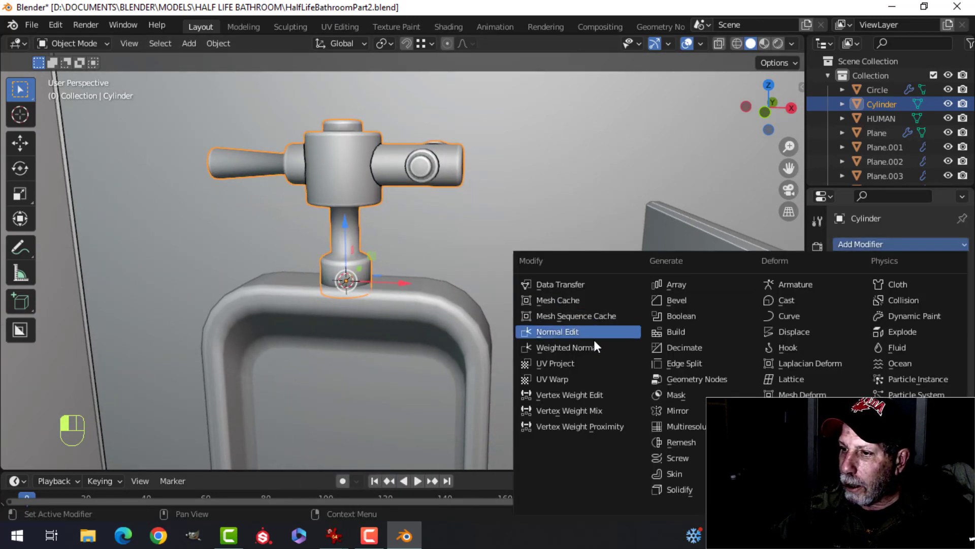
{"action": "left_click", "coordinate": [564, 347]}
{"action": "left_click", "coordinate": [818, 481]}
{"action": "scroll", "coordinate": [884, 432], "scroll_direction": "down", "scroll_amount": 4}
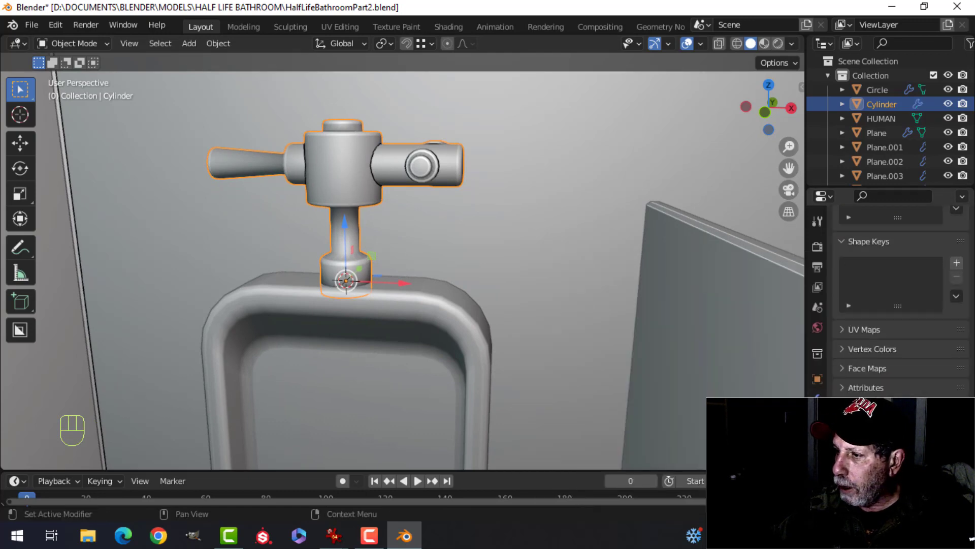
{"action": "left_click", "coordinate": [893, 427]}
{"action": "key", "text": "alt+a"}
{"action": "mouse_move", "coordinate": [399, 291]}
{"action": "middle_mouse_down"}
{"action": "mouse_move", "coordinate": [413, 281]}
{"action": "mouse_move", "coordinate": [425, 297]}
{"action": "middle_mouse_up"}
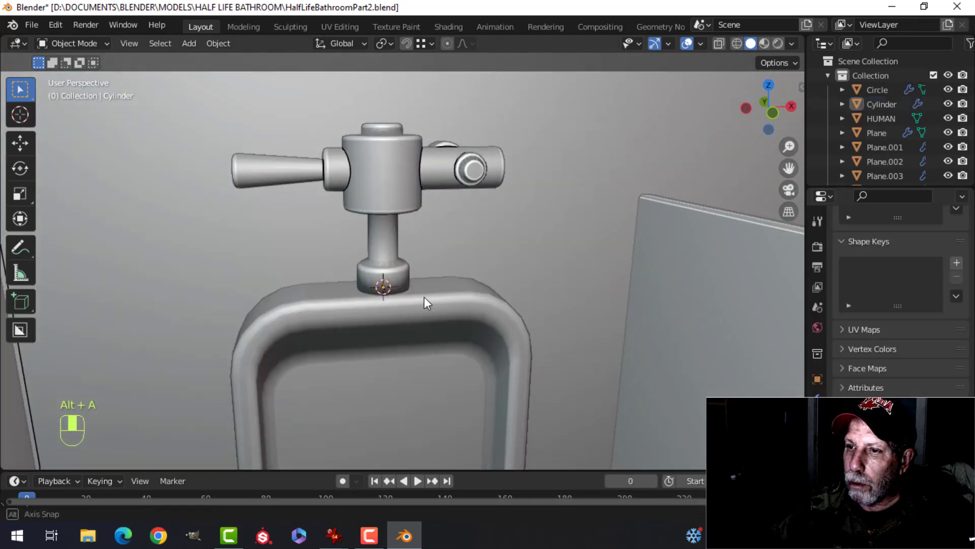
Recalculate the normals of the whole faucet mesh to the outside and merge its vertices by distance
{"action": "left_click", "coordinate": [394, 191]}
{"action": "key", "text": "Tab"}
{"action": "key", "text": "a"}
{"action": "key", "text": "alt+n"}
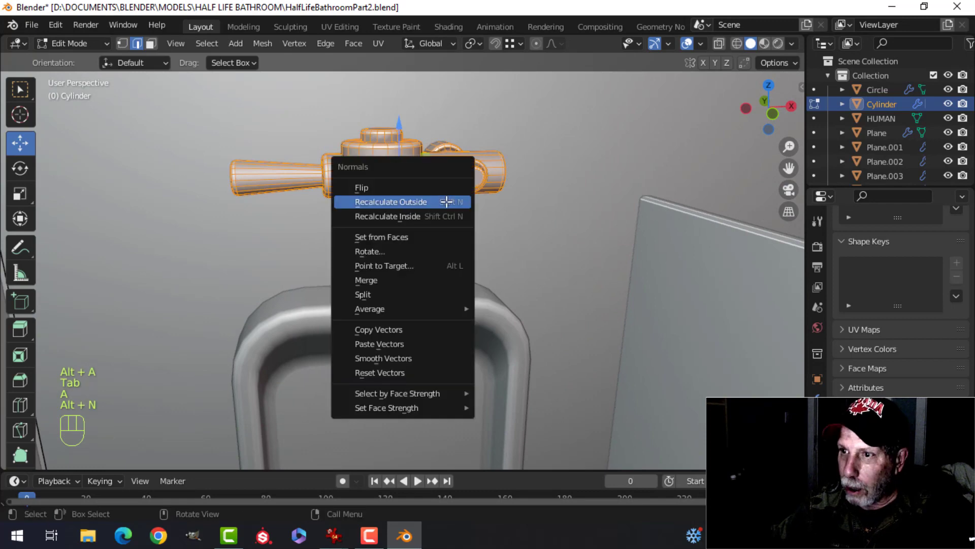
{"action": "left_click", "coordinate": [446, 201]}
{"action": "key", "text": "m"}
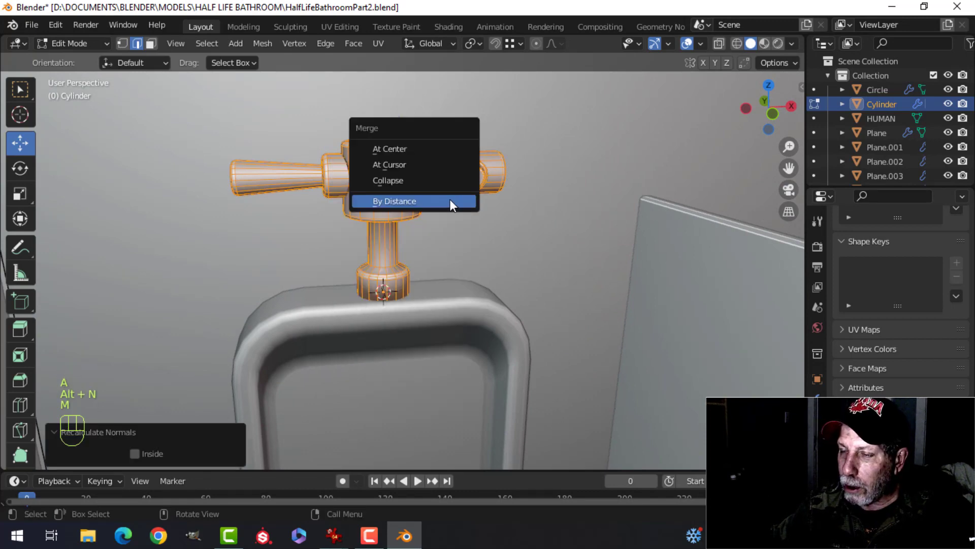
{"action": "left_click", "coordinate": [450, 201]}
{"action": "key", "text": "Tab"}
{"action": "scroll", "coordinate": [495, 192], "scroll_direction": "down", "scroll_amount": 3}
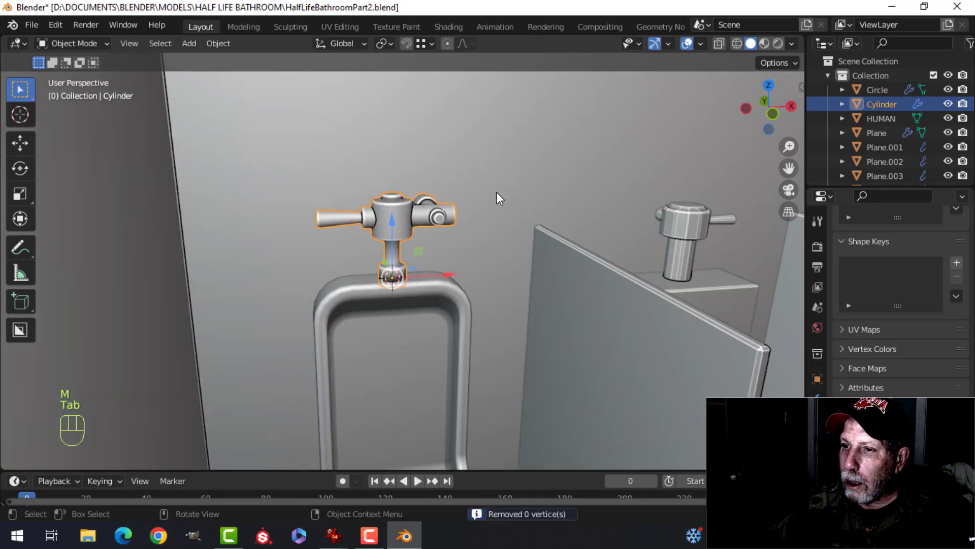
Isolate the faucet and delete the hidden bottom face of the base that sits on the urinal
{"action": "key", "text": "alt+a"}
{"action": "scroll", "coordinate": [474, 227], "scroll_direction": "up", "scroll_amount": 5}
{"action": "middle_click_drag", "start_coordinate": [402, 186], "coordinate": [422, 192]}
{"action": "scroll", "coordinate": [424, 203], "scroll_direction": "down", "scroll_amount": 5}
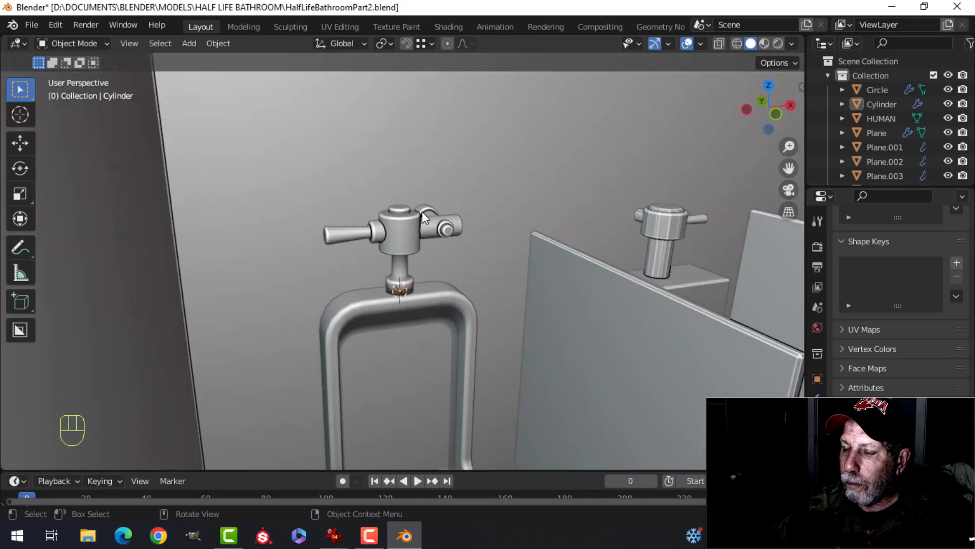
{"action": "scroll", "coordinate": [425, 224], "scroll_direction": "up", "scroll_amount": 5}
{"action": "middle_click_drag", "start_coordinate": [454, 264], "coordinate": [434, 197], "text": "shift"}
{"action": "scroll", "coordinate": [400, 234], "scroll_direction": "up", "scroll_amount": 3}
{"action": "left_click", "coordinate": [400, 235]}
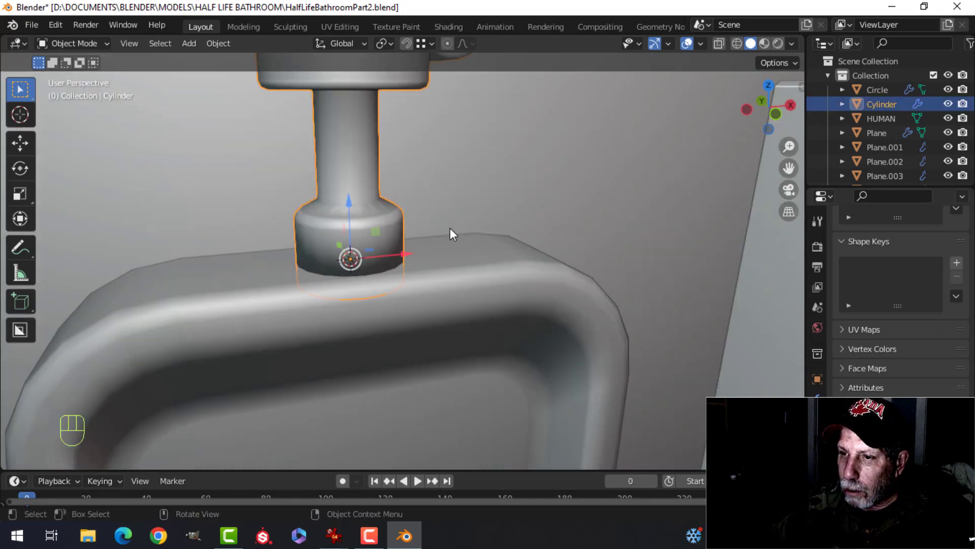
{"action": "key", "text": "KP_Divide"}
{"action": "middle_click_drag", "start_coordinate": [447, 261], "coordinate": [453, 303]}
{"action": "key", "text": "Tab"}
{"action": "key", "text": "3"}
{"action": "left_click", "coordinate": [423, 309]}
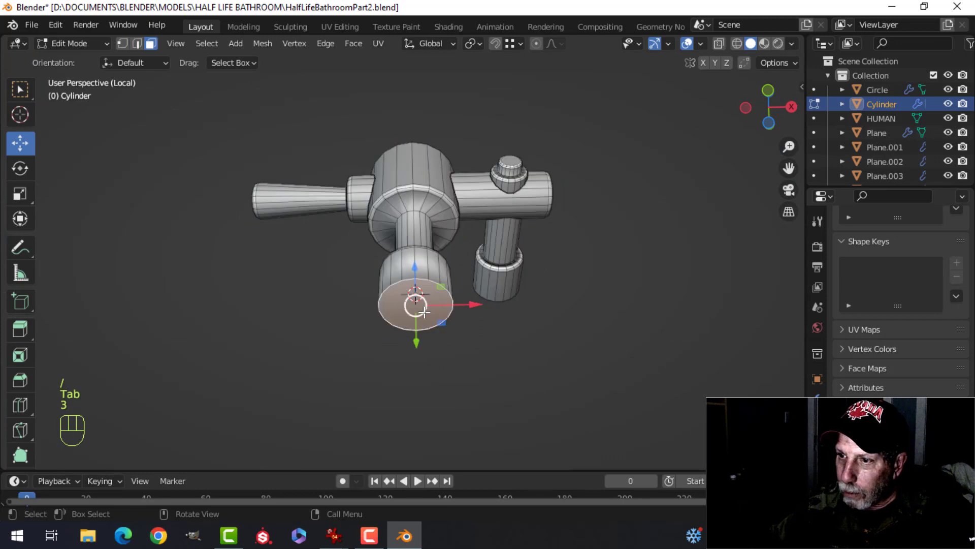
{"action": "key", "text": "x"}
{"action": "left_click", "coordinate": [421, 311]}
{"action": "middle_click_drag", "start_coordinate": [421, 312], "coordinate": [466, 269]}
{"action": "key", "text": "Tab"}
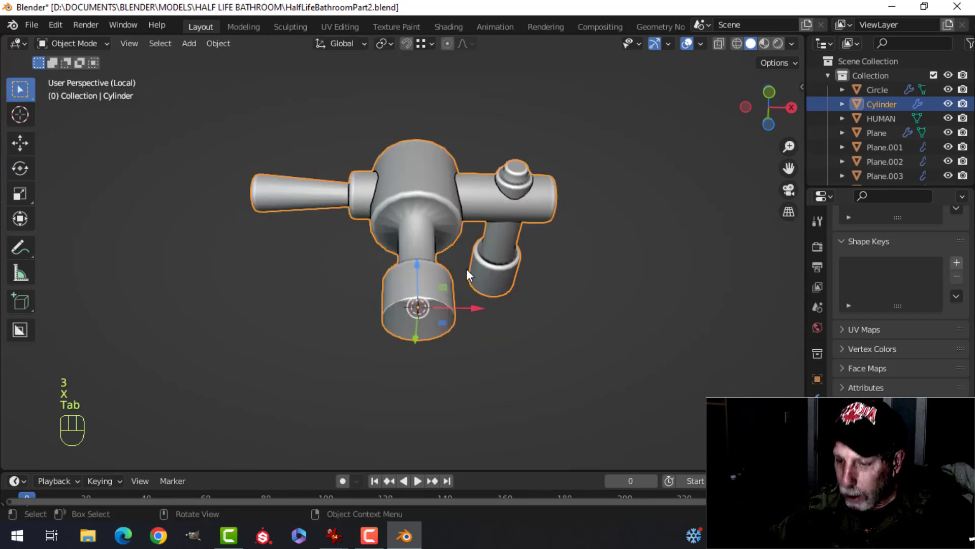
Add a loop cut around the underside of the valve body, where it meets the stem
{"action": "key", "text": "Tab"}
{"action": "scroll", "coordinate": [452, 244], "scroll_direction": "up", "scroll_amount": 1}
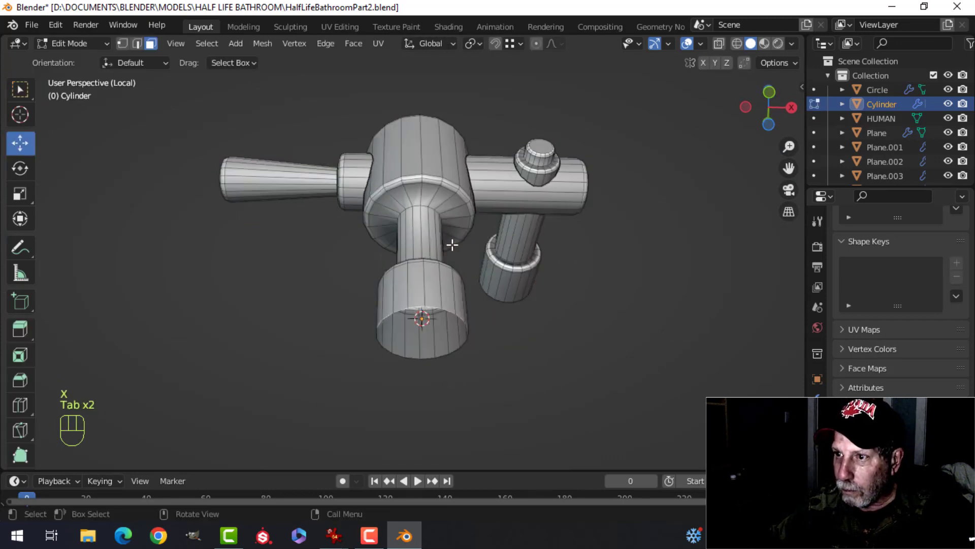
{"action": "key", "text": "ctrl+r"}
{"action": "left_click", "coordinate": [440, 199]}
{"action": "left_click", "coordinate": [442, 198]}
{"action": "mouse_move", "coordinate": [442, 198]}
{"action": "middle_mouse_down"}
{"action": "mouse_move", "coordinate": [450, 300]}
{"action": "mouse_move", "coordinate": [436, 279]}
{"action": "mouse_move", "coordinate": [438, 213]}
{"action": "middle_mouse_up"}
{"action": "key", "text": "alt+a"}
Add a loop cut on the valve body's top face around the cap, and return to the full scene
{"action": "key", "text": "ctrl+r"}
{"action": "left_click", "coordinate": [438, 213]}
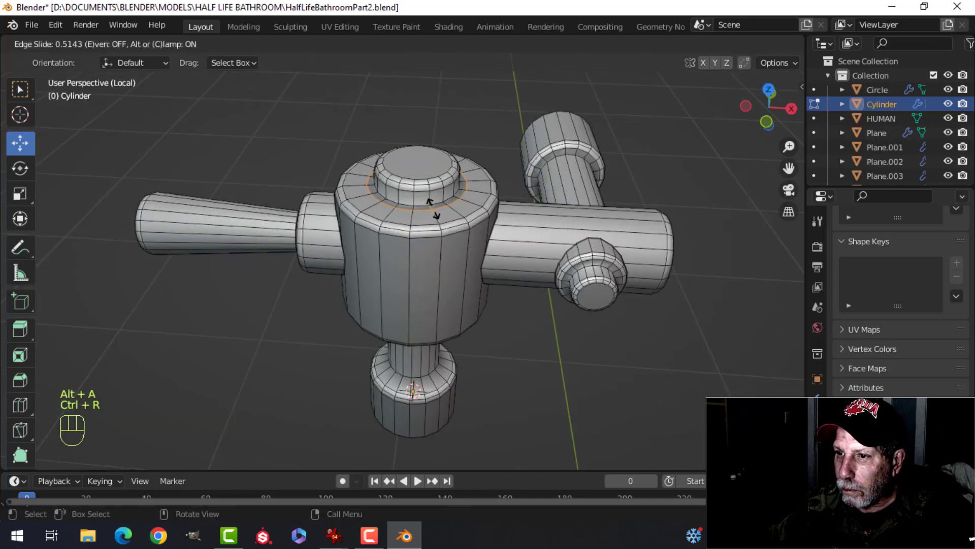
{"action": "left_click", "coordinate": [431, 203]}
{"action": "key", "text": "Tab"}
{"action": "key", "text": "slash"}
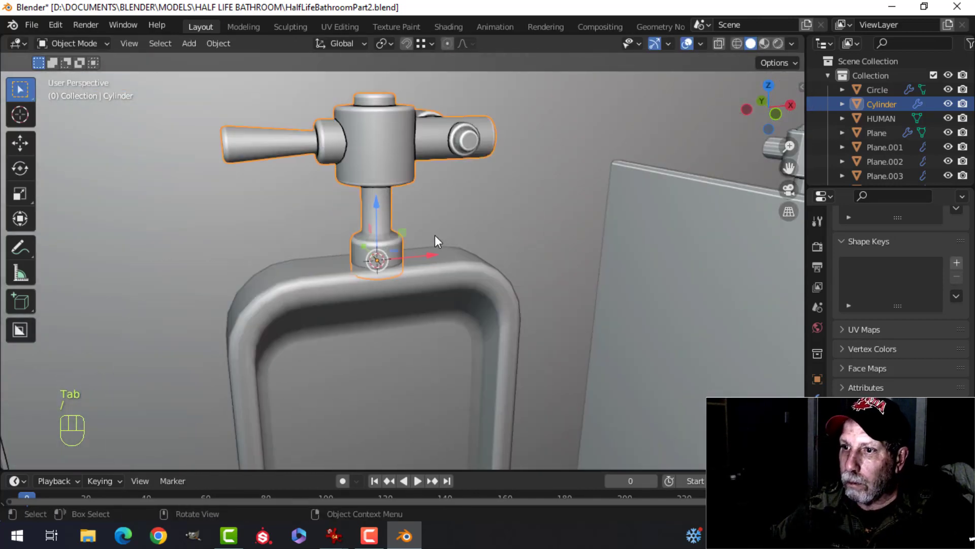
Lower the edge loop where the stem meets its base by about 0.0105 m along Z
{"action": "key", "text": "alt+a"}
{"action": "middle_click_drag", "start_coordinate": [407, 251], "coordinate": [398, 261]}
{"action": "scroll", "coordinate": [386, 249], "scroll_direction": "up", "scroll_amount": 4}
{"action": "key", "text": "Tab"}
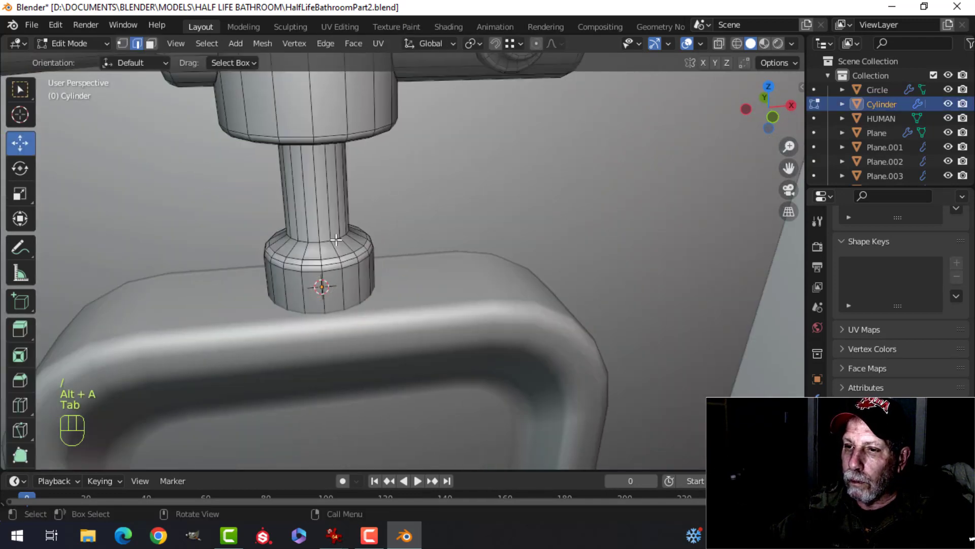
{"action": "scroll", "coordinate": [378, 242], "scroll_direction": "up", "scroll_amount": 5}
{"action": "key", "text": "alt+a"}
{"action": "middle_click_drag", "start_coordinate": [149, 221], "coordinate": [322, 256], "text": "shift"}
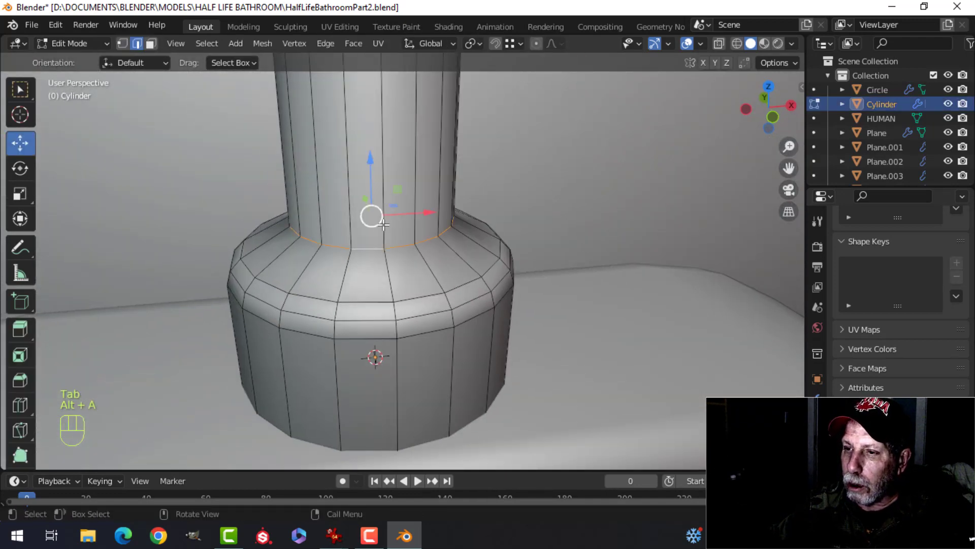
{"action": "left_click_drag", "start_coordinate": [374, 170], "coordinate": [377, 194]}
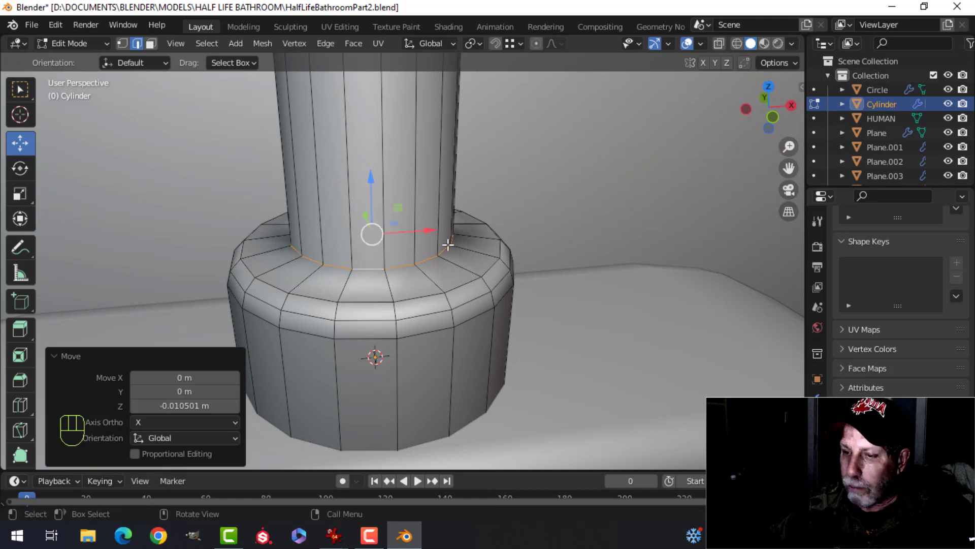
Bevel the edge loop at the foot of the stem and save the file
{"action": "key", "text": "ctrl+b"}
{"action": "left_click", "coordinate": [514, 236], "text": "shift"}
{"action": "key", "text": "Tab"}
{"action": "scroll", "coordinate": [449, 260], "scroll_direction": "down", "scroll_amount": 5}
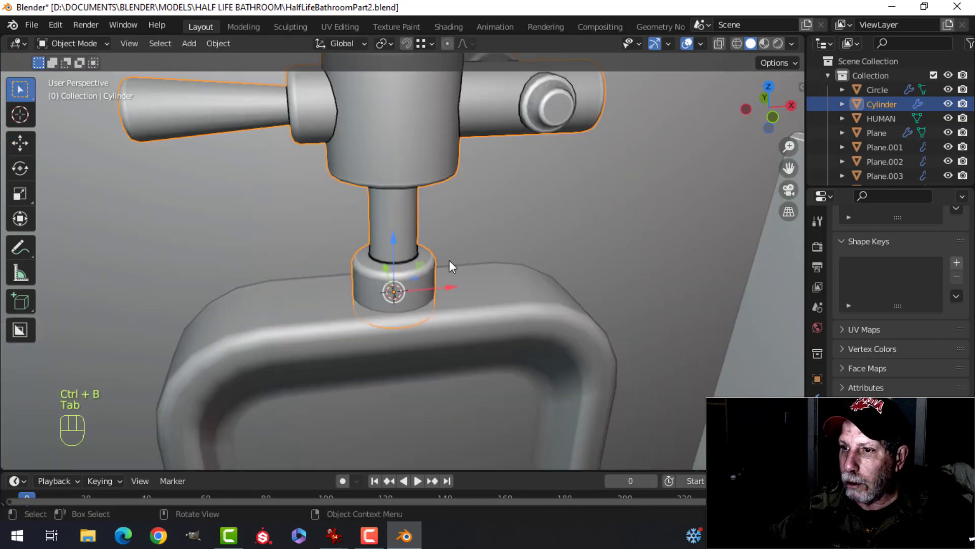
{"action": "key", "text": "alt+a"}
{"action": "scroll", "coordinate": [427, 267], "scroll_direction": "down", "scroll_amount": 8}
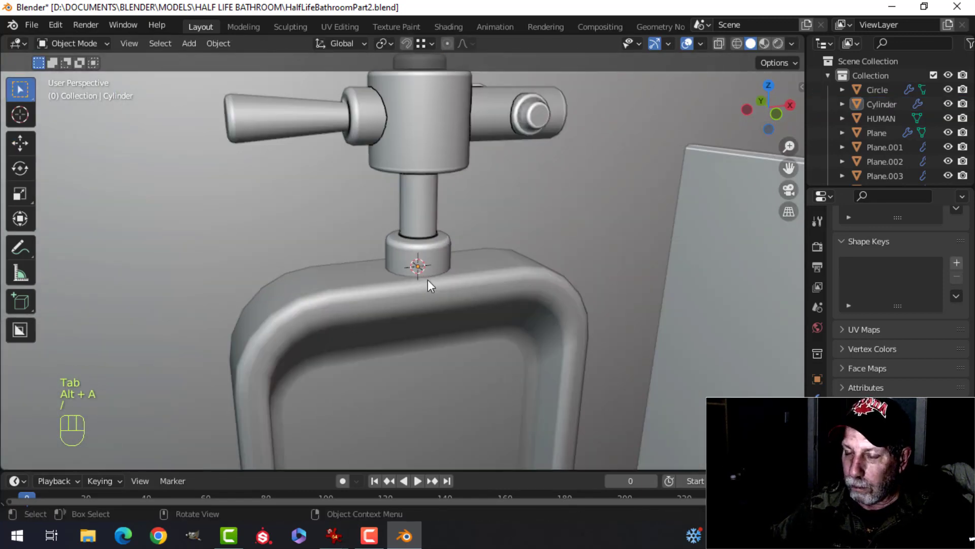
{"action": "scroll", "coordinate": [392, 273], "scroll_direction": "down", "scroll_amount": 2}
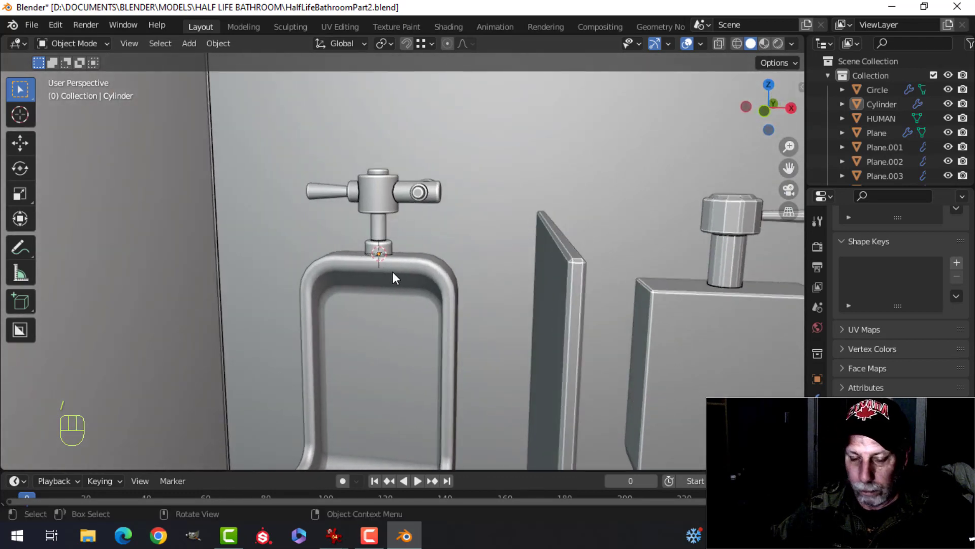
{"action": "key", "text": "ctrl+s"}
Move the human figure about -3.66 m along X, toward the first urinal's side of the room
{"action": "scroll", "coordinate": [401, 285], "scroll_direction": "down", "scroll_amount": 6}
{"action": "mouse_move", "coordinate": [431, 258]}
{"action": "middle_mouse_down"}
{"action": "mouse_move", "coordinate": [431, 249]}
{"action": "mouse_move", "coordinate": [434, 281]}
{"action": "mouse_move", "coordinate": [417, 264]}
{"action": "mouse_move", "coordinate": [402, 277]}
{"action": "mouse_move", "coordinate": [411, 288]}
{"action": "mouse_move", "coordinate": [412, 264]}
{"action": "mouse_move", "coordinate": [418, 269]}
{"action": "middle_mouse_up"}
{"action": "scroll", "coordinate": [401, 276], "scroll_direction": "down", "scroll_amount": 3}
{"action": "left_click", "coordinate": [771, 276]}
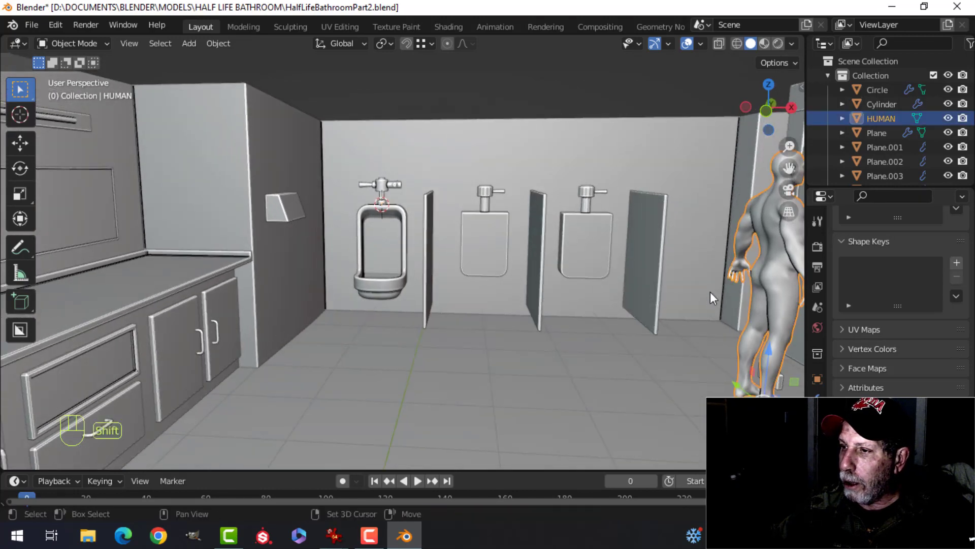
{"action": "middle_click_drag", "start_coordinate": [710, 296], "coordinate": [711, 328]}
{"action": "left_click_drag", "start_coordinate": [671, 406], "coordinate": [351, 403]}
Rotate the human figure -90° about the global Z axis
{"action": "middle_click_drag", "start_coordinate": [361, 343], "coordinate": [322, 357]}
{"action": "key", "text": "r"}
{"action": "key", "text": "z"}
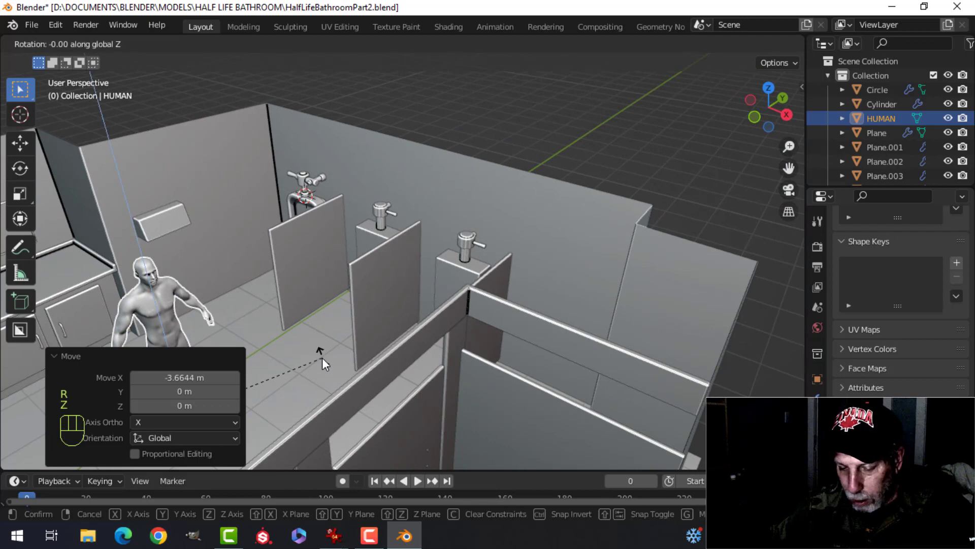
{"action": "key", "text": "9"}
{"action": "key", "text": "0"}
{"action": "left_click", "coordinate": [316, 355]}
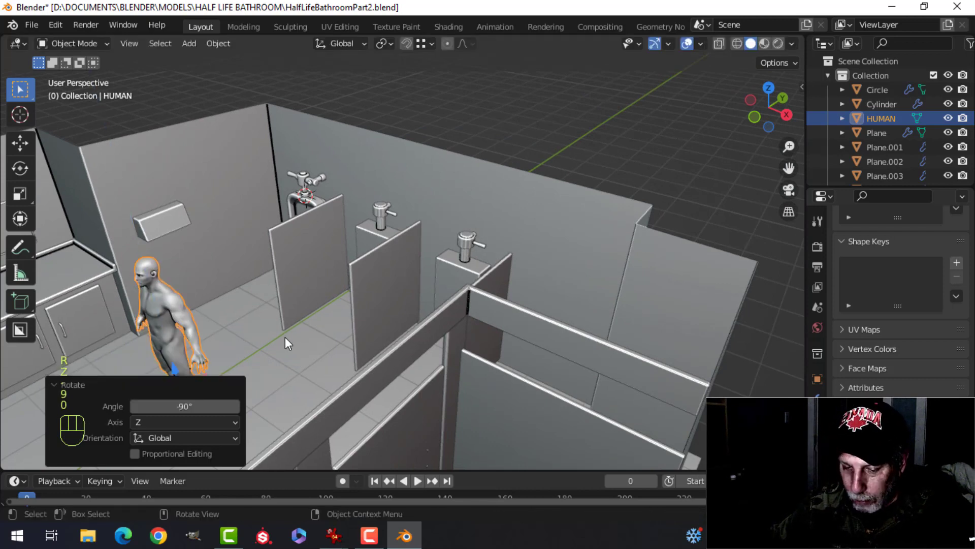
Rotate the human figure 180° about the global Z axis so it faces the urinal wall
{"action": "key", "text": "r"}
{"action": "key", "text": "z"}
{"action": "key", "text": "1"}
{"action": "key", "text": "8"}
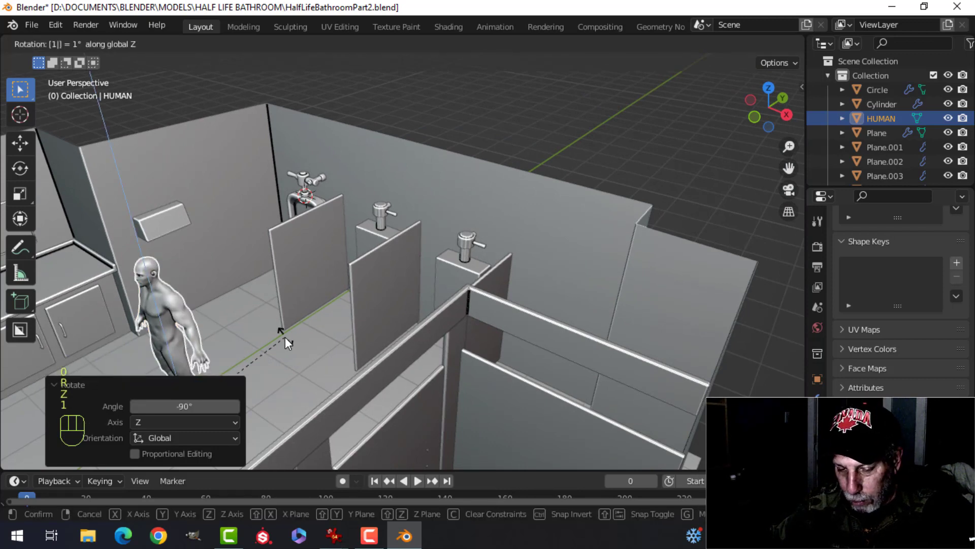
{"action": "key", "text": "0"}
{"action": "left_click", "coordinate": [286, 337]}
{"action": "middle_click_drag", "start_coordinate": [286, 339], "coordinate": [322, 337]}
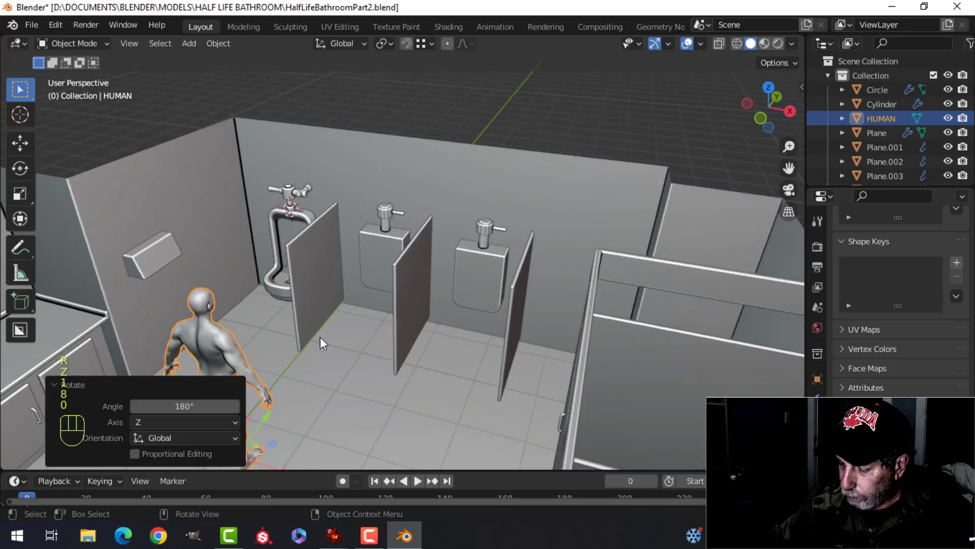
In top view, move the human figure in front of the detailed urinal, about -1.06 m in X and 2.58 m in Y
{"action": "key", "text": "KP_7"}
{"action": "key", "text": "f"}
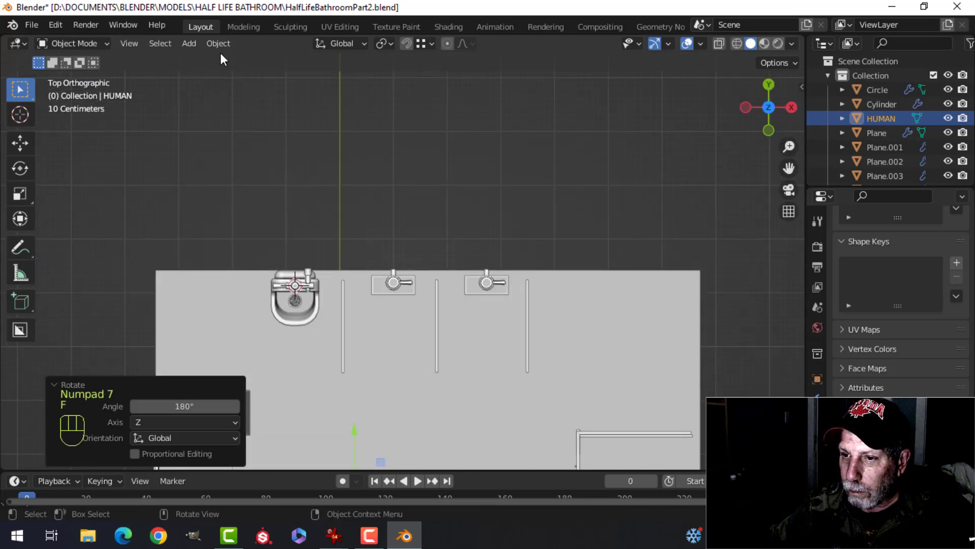
{"action": "scroll", "coordinate": [385, 259], "scroll_direction": "down", "scroll_amount": 3}
{"action": "left_click", "coordinate": [375, 395]}
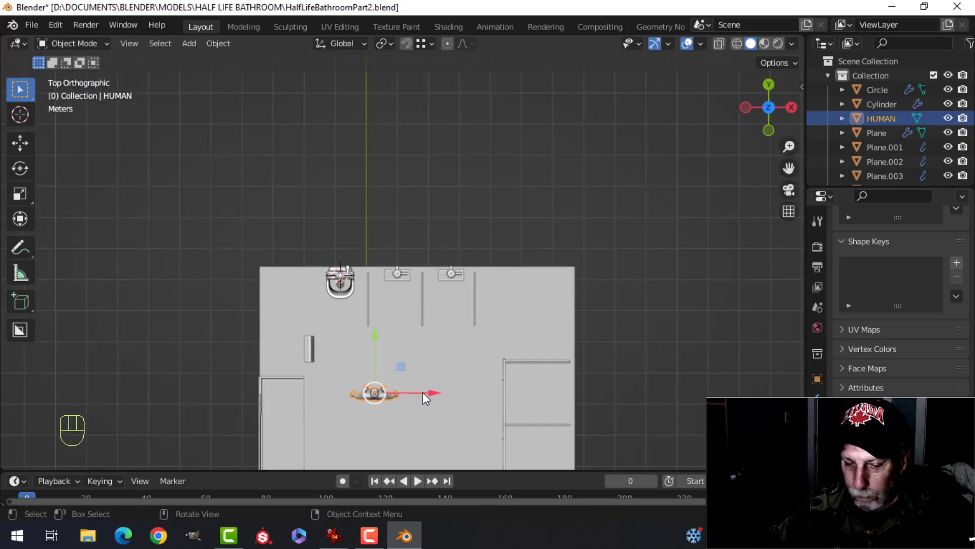
{"action": "key", "text": "g"}
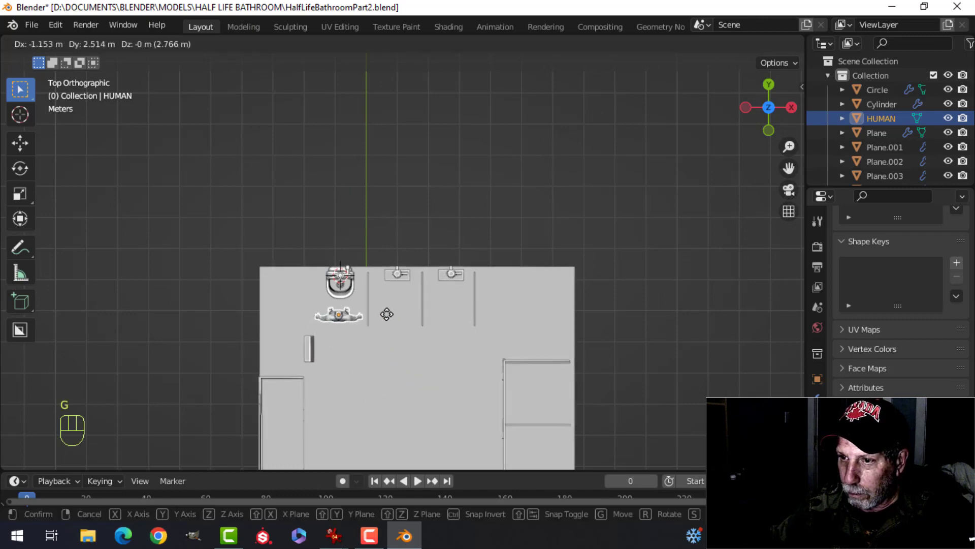
{"action": "left_click", "coordinate": [394, 317]}
{"action": "middle_click_drag", "start_coordinate": [414, 330], "coordinate": [364, 261]}
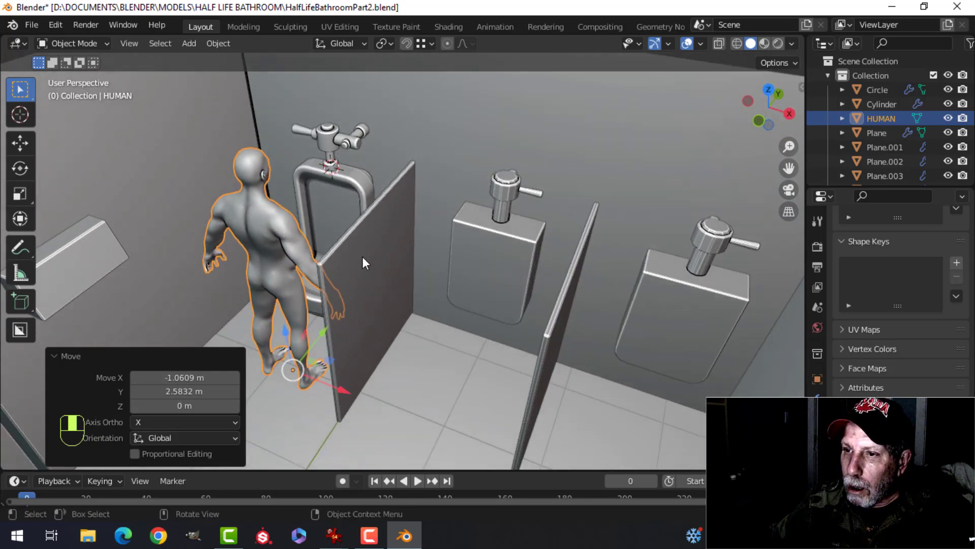
Isolate the human figure together with the detailed urinal and its faucet in local view
{"action": "left_click", "coordinate": [367, 177], "text": "shift"}
{"action": "left_click", "coordinate": [331, 136], "text": "shift"}
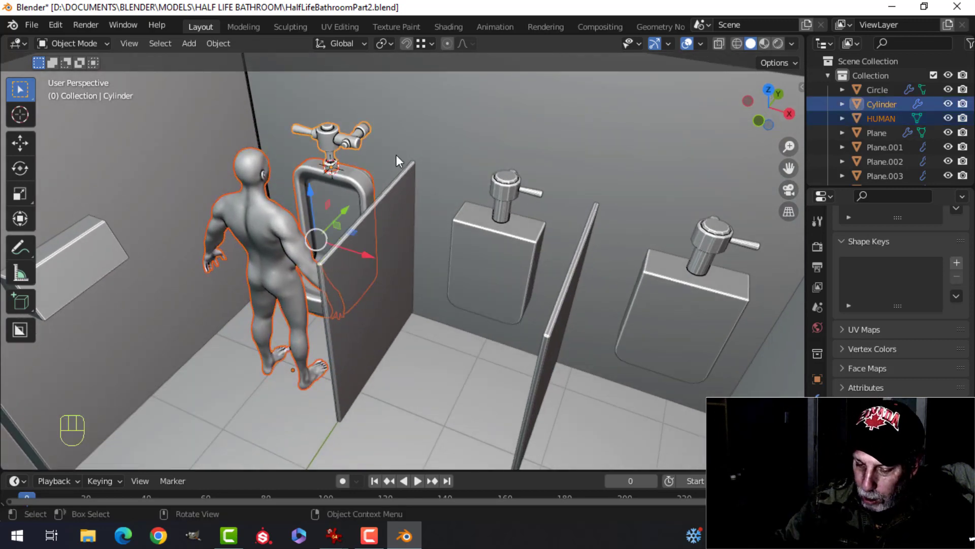
{"action": "key", "text": "KP_Divide"}
{"action": "key", "text": "Caps_Lock"}
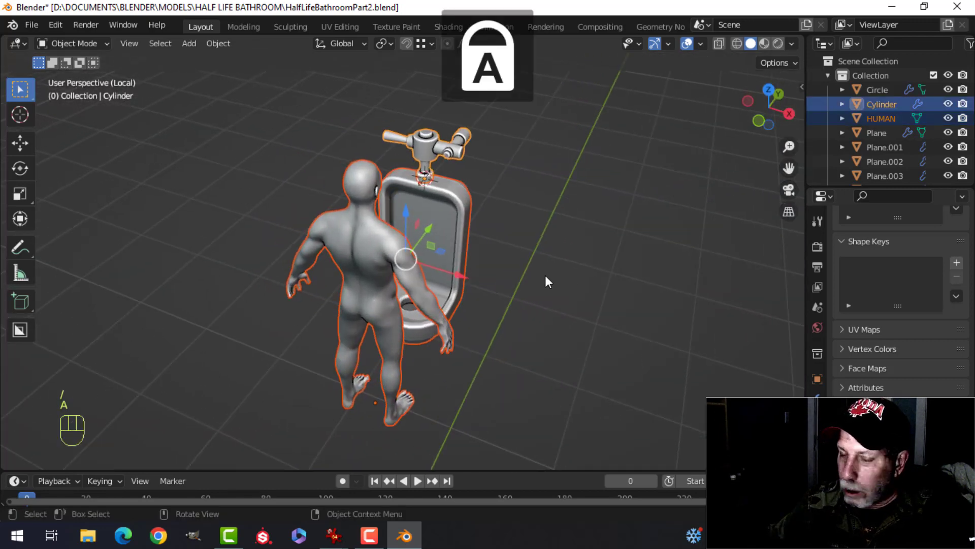
Open the detailed urinal's mesh for editing in the right orthographic view with wireframe shading
{"action": "middle_click_drag", "start_coordinate": [545, 275], "coordinate": [478, 252]}
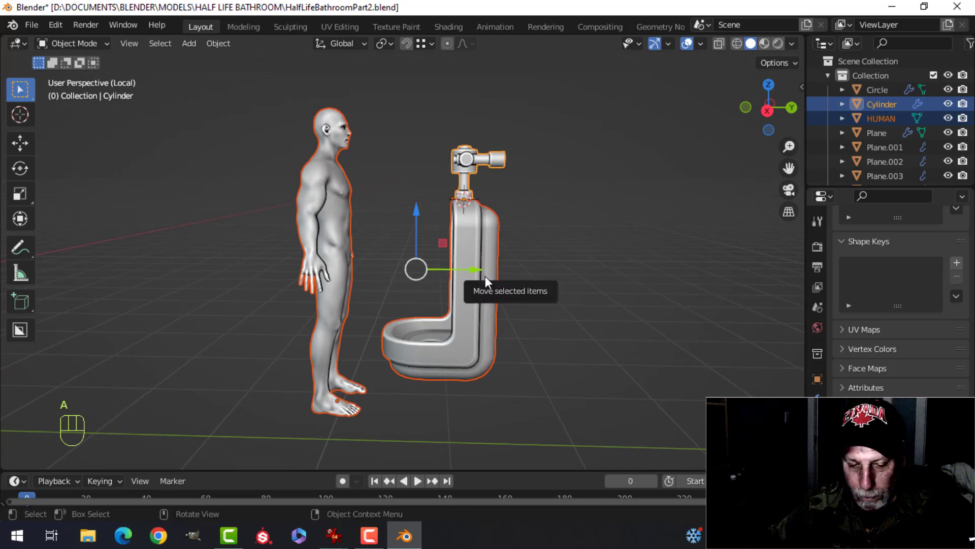
{"action": "key", "text": "alt+a"}
{"action": "scroll", "coordinate": [485, 275], "scroll_direction": "down", "scroll_amount": 3}
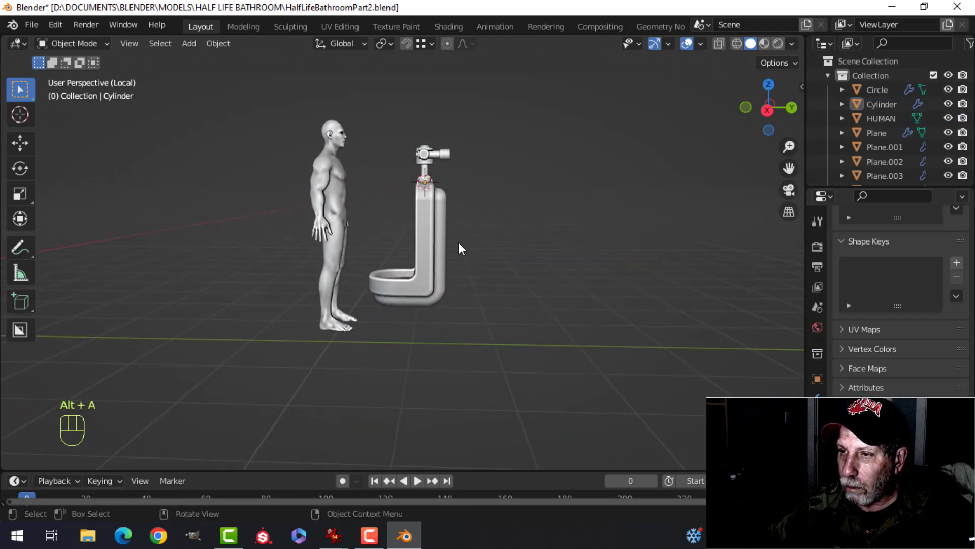
{"action": "scroll", "coordinate": [458, 241], "scroll_direction": "up", "scroll_amount": 2}
{"action": "left_click", "coordinate": [452, 199]}
{"action": "key", "text": "KP_1"}
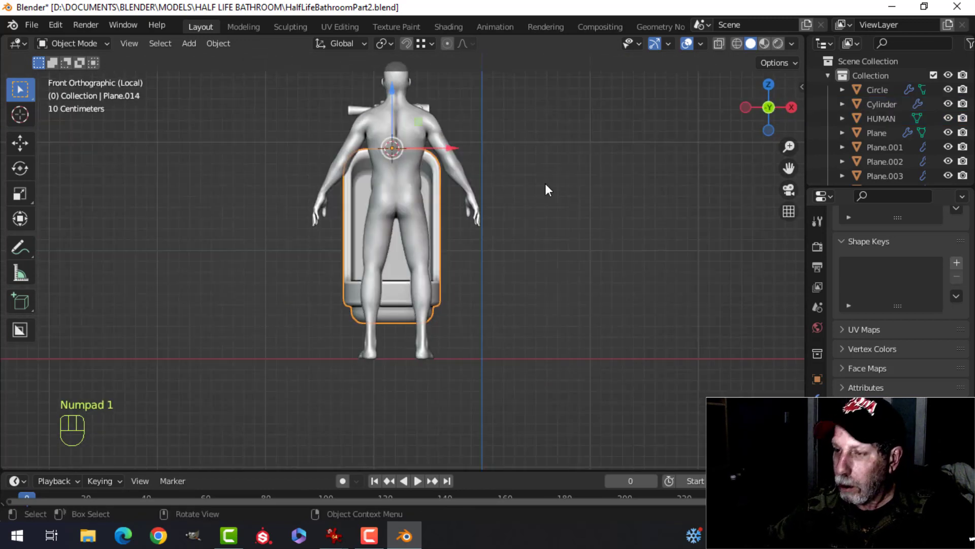
{"action": "key", "text": "KP_3"}
{"action": "key", "text": "Tab"}
{"action": "key", "text": "z"}
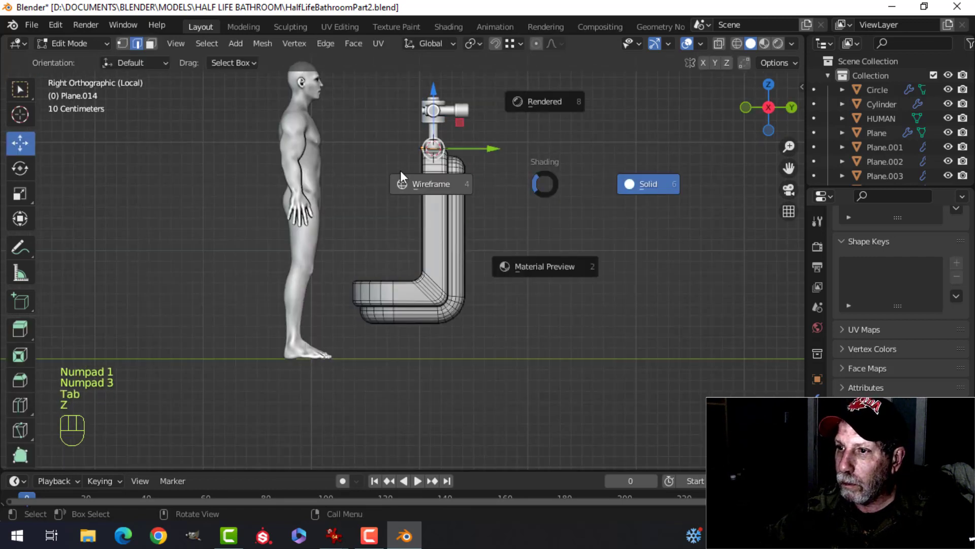
{"action": "left_click", "coordinate": [401, 169]}
Select the vertices across the urinal's upper end and lower them slightly to shorten its back
{"action": "key", "text": "alt+a"}
{"action": "key", "text": "b"}
{"action": "left_click_drag", "start_coordinate": [389, 108], "coordinate": [470, 167]}
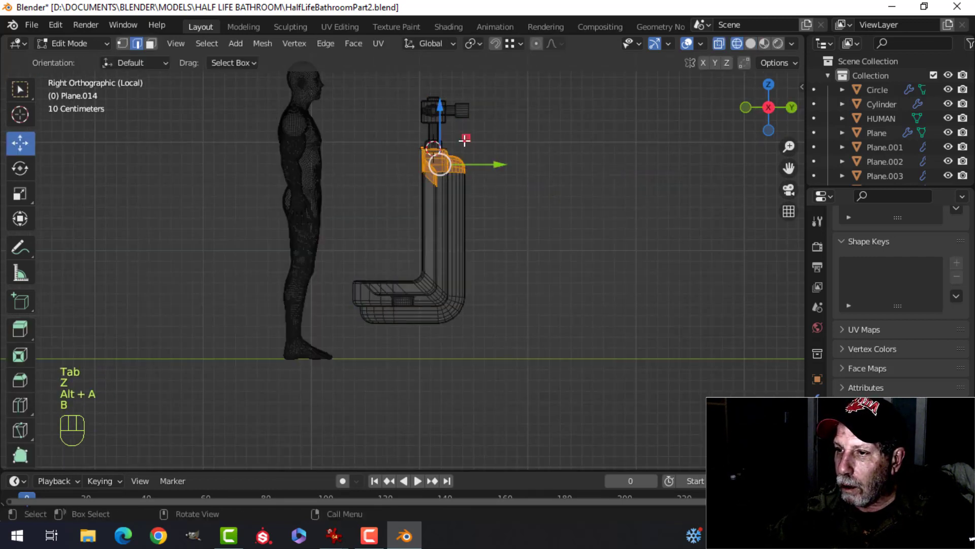
{"action": "key", "text": "1"}
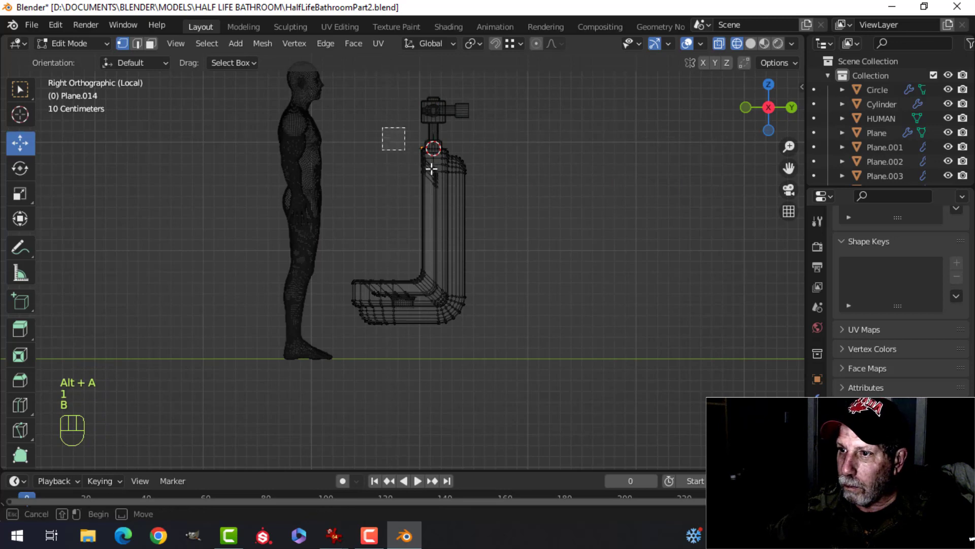
{"action": "left_click_drag", "start_coordinate": [431, 168], "coordinate": [523, 293]}
{"action": "left_click_drag", "start_coordinate": [442, 115], "coordinate": [441, 134]}
{"action": "key", "text": "alt+a"}
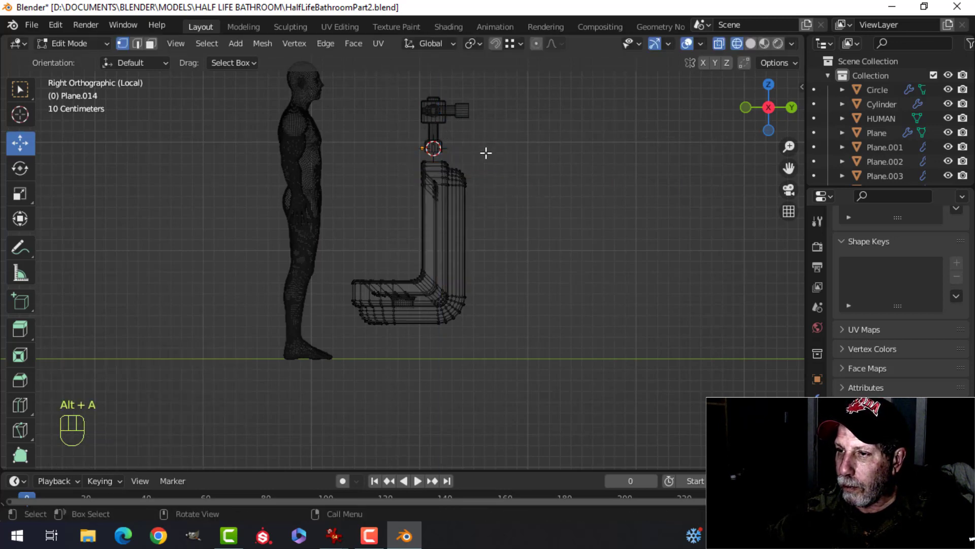
Raise the urinal's entire mesh about 0.371 m along Z and return to Object Mode
{"action": "key", "text": "a"}
{"action": "left_click_drag", "start_coordinate": [415, 215], "coordinate": [410, 165]}
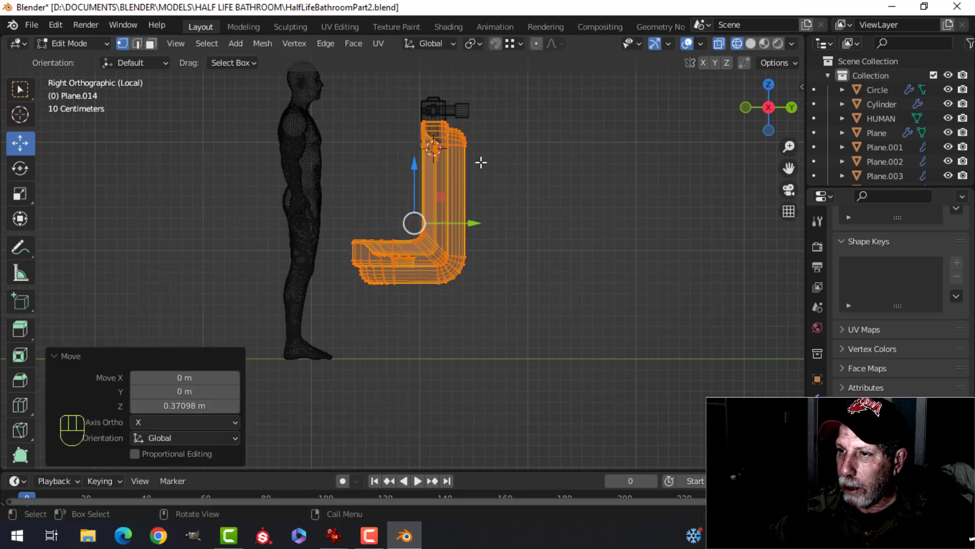
{"action": "key", "text": "alt+a"}
{"action": "key", "text": "Tab"}
Raise the faucet about 0.205 m along Z toward the urinal's top and restore solid shading
{"action": "left_click", "coordinate": [434, 113]}
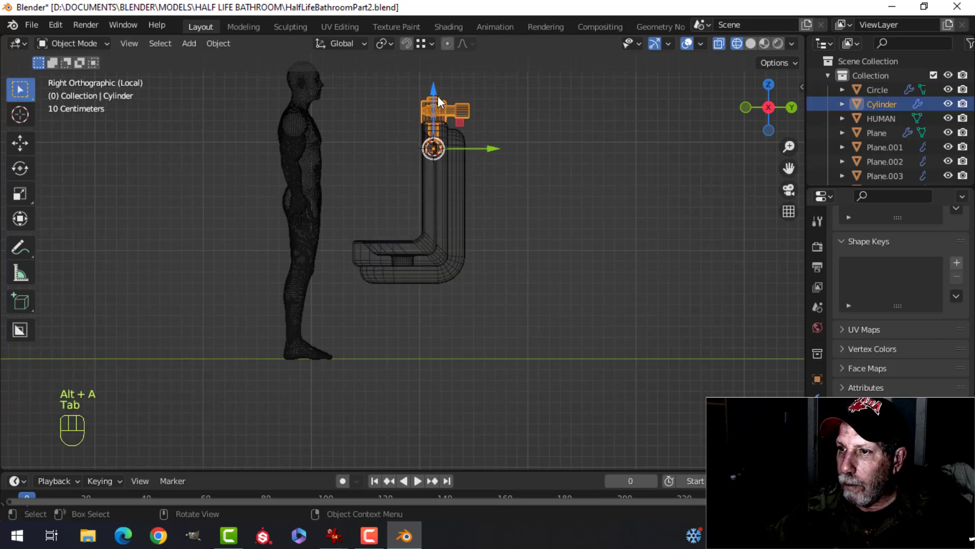
{"action": "left_click_drag", "start_coordinate": [438, 97], "coordinate": [442, 68]}
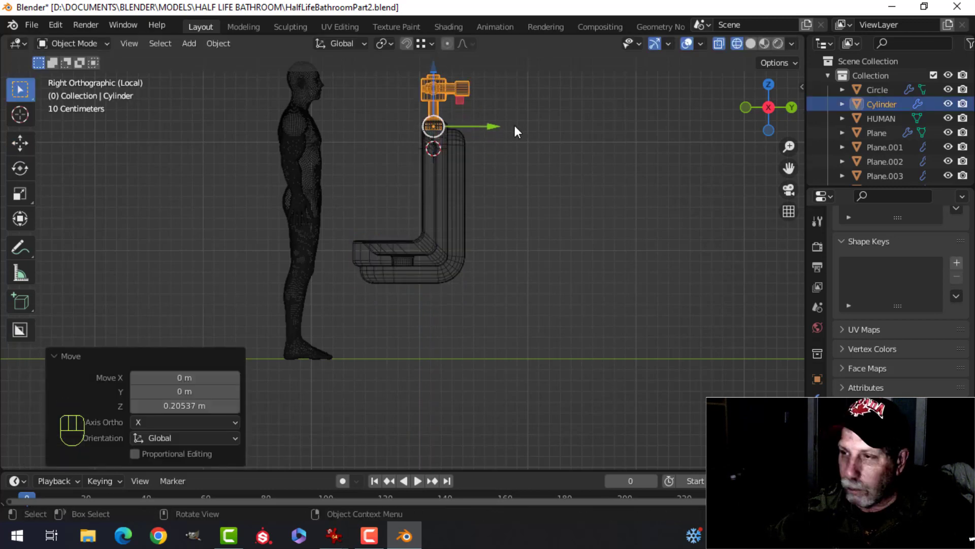
{"action": "key", "text": "z"}
{"action": "left_click", "coordinate": [608, 129]}
Raise the faucet another 0.042 m along Z so its base sits on the urinal's top edge
{"action": "scroll", "coordinate": [492, 126], "scroll_direction": "up", "scroll_amount": 2}
{"action": "middle_click_drag", "start_coordinate": [492, 126], "coordinate": [445, 282], "text": "shift"}
{"action": "scroll", "coordinate": [428, 221], "scroll_direction": "up", "scroll_amount": 2}
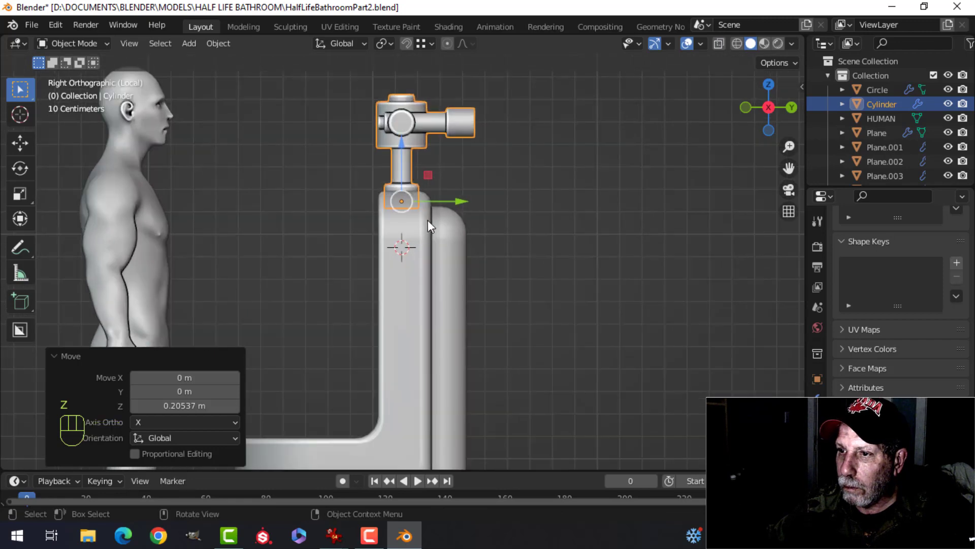
{"action": "left_click_drag", "start_coordinate": [400, 138], "coordinate": [400, 129]}
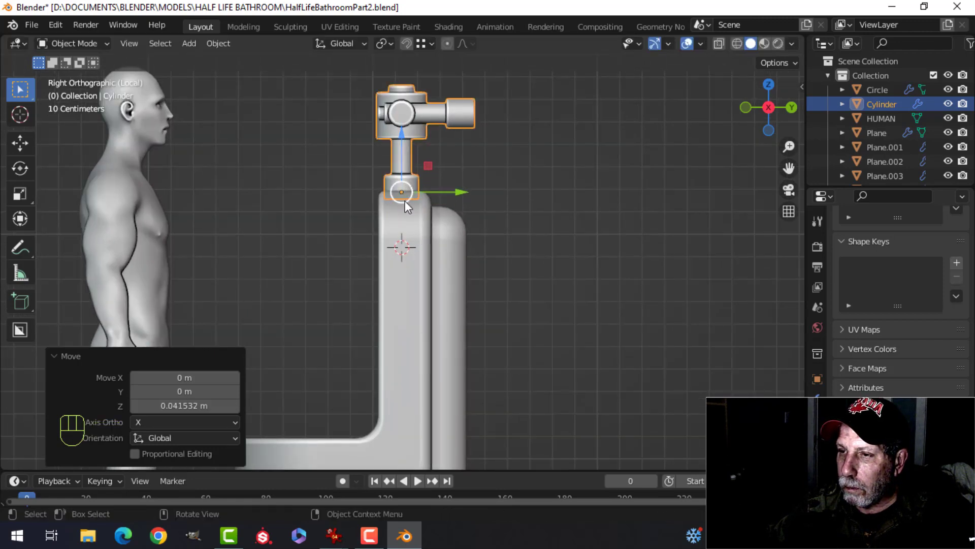
{"action": "key", "text": "alt+a"}
Select the urinal and faucet together and lower them slightly along Z
{"action": "scroll", "coordinate": [399, 231], "scroll_direction": "down", "scroll_amount": 2}
{"action": "middle_click_drag", "start_coordinate": [398, 231], "coordinate": [376, 237]}
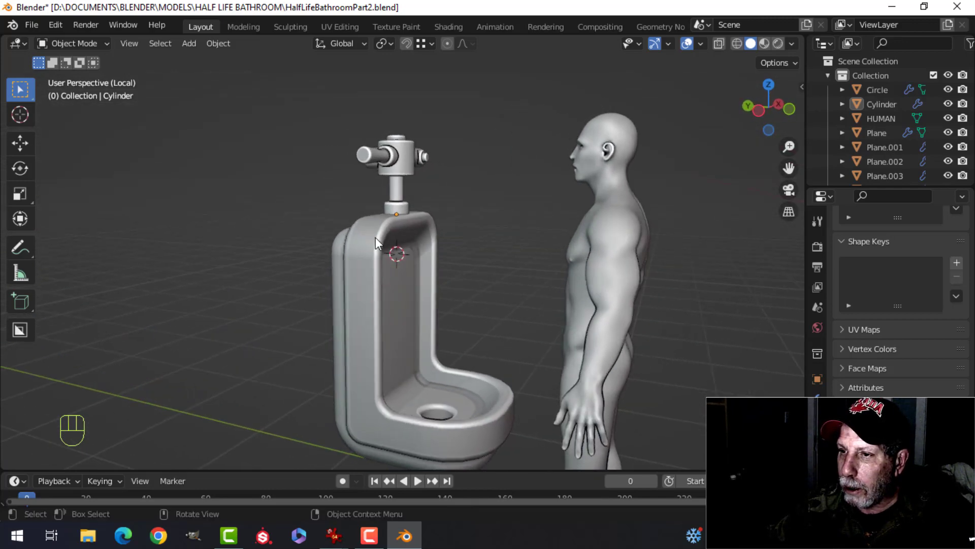
{"action": "left_click", "coordinate": [375, 237]}
{"action": "left_click", "coordinate": [393, 170], "text": "shift"}
{"action": "left_click_drag", "start_coordinate": [404, 182], "coordinate": [407, 206]}
{"action": "key", "text": "alt+a"}
Open the faucet's mesh for editing in face select mode, with its lever handle in close view
{"action": "middle_click_drag", "start_coordinate": [410, 206], "coordinate": [370, 244]}
{"action": "middle_click_drag", "start_coordinate": [252, 257], "coordinate": [410, 288]}
{"action": "scroll", "coordinate": [381, 238], "scroll_direction": "up", "scroll_amount": 5}
{"action": "left_click", "coordinate": [333, 227]}
{"action": "key", "text": "Tab"}
{"action": "scroll", "coordinate": [332, 244], "scroll_direction": "up", "scroll_amount": 3}
{"action": "middle_click_drag", "start_coordinate": [320, 255], "coordinate": [373, 290], "text": "shift"}
{"action": "key", "text": "alt+a"}
{"action": "key", "text": "3"}
Select all faces of the faucet's lever handle and scale them to about 0.719 in Y and Z, leaving X locked
{"action": "left_click", "coordinate": [429, 252]}
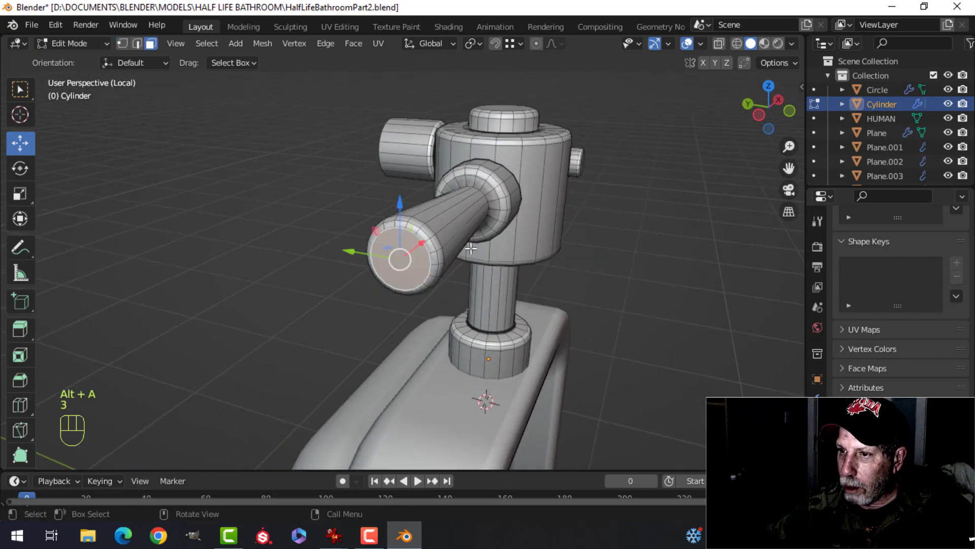
{"action": "key", "text": "ctrl+KP_Add"}
{"action": "key", "text": "ctrl+KP_Add"}
{"action": "key", "text": "ctrl+KP_Add"}
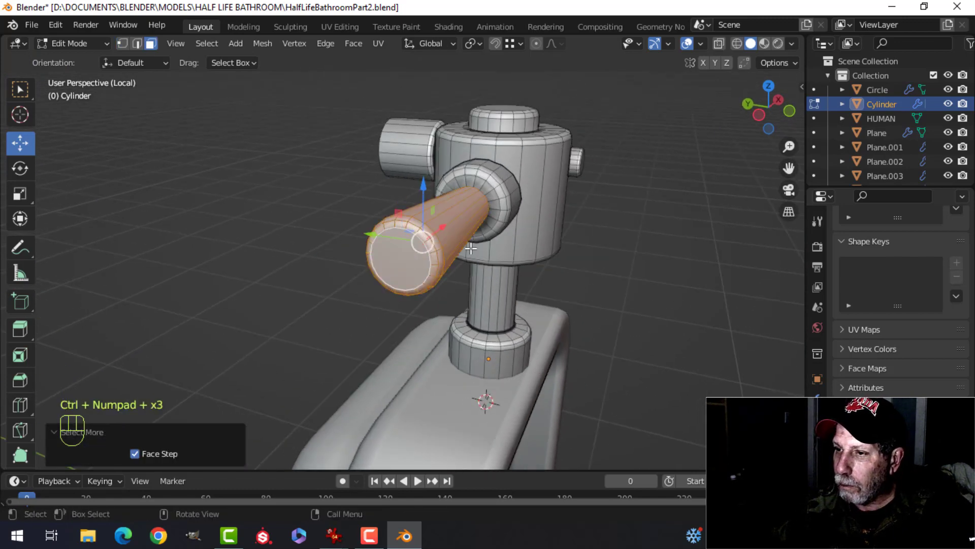
{"action": "key", "text": "ctrl+KP_Add"}
{"action": "key", "text": "ctrl+KP_Subtract"}
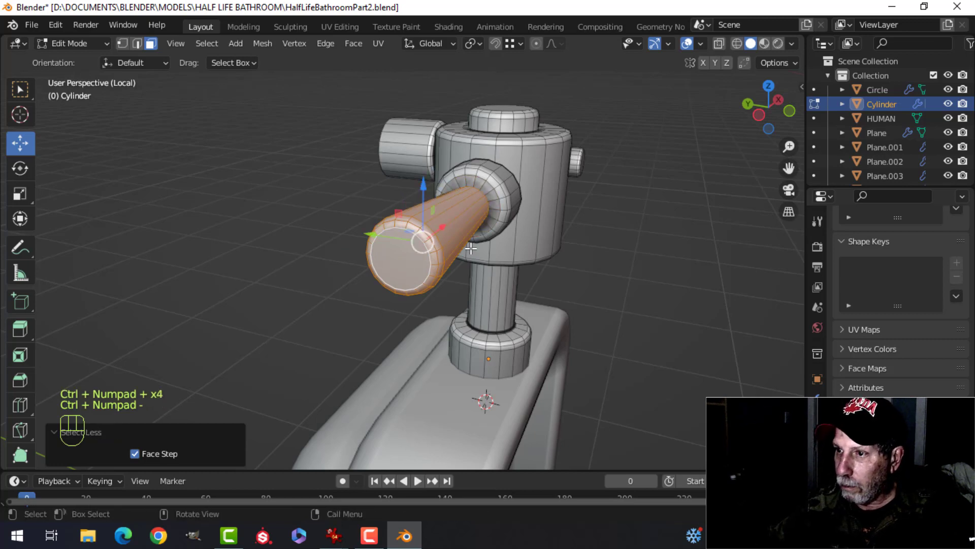
{"action": "middle_click_drag", "start_coordinate": [488, 250], "coordinate": [537, 250]}
{"action": "key", "text": "s"}
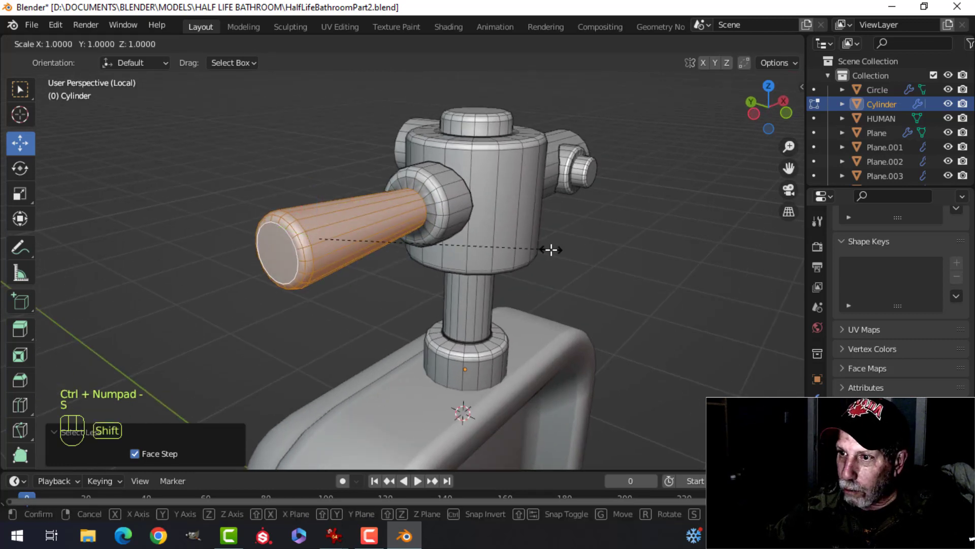
{"action": "key", "text": "shift+x"}
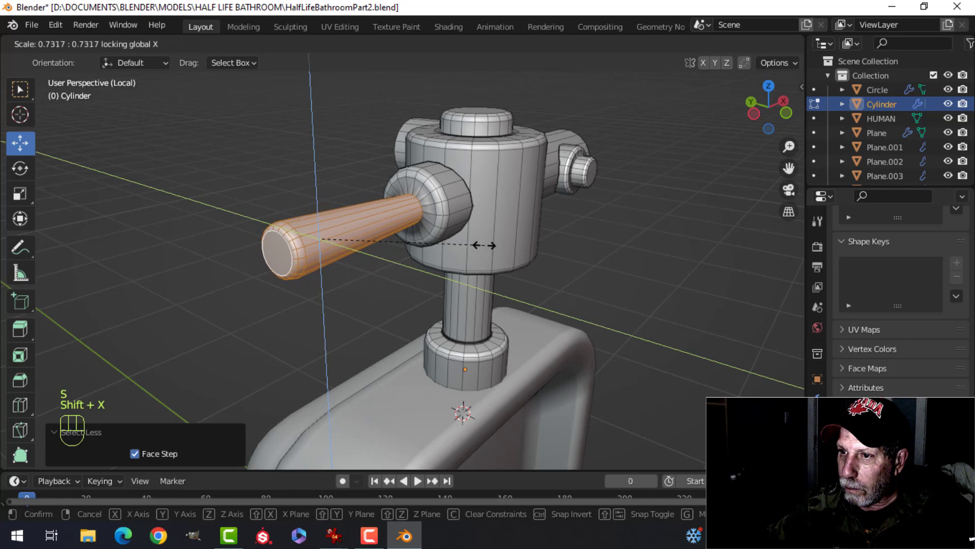
{"action": "left_click", "coordinate": [481, 245]}
{"action": "middle_click_drag", "start_coordinate": [473, 240], "coordinate": [422, 245]}
{"action": "scroll", "coordinate": [337, 263], "scroll_direction": "up", "scroll_amount": 1}
{"action": "middle_click_drag", "start_coordinate": [337, 259], "coordinate": [345, 235]}
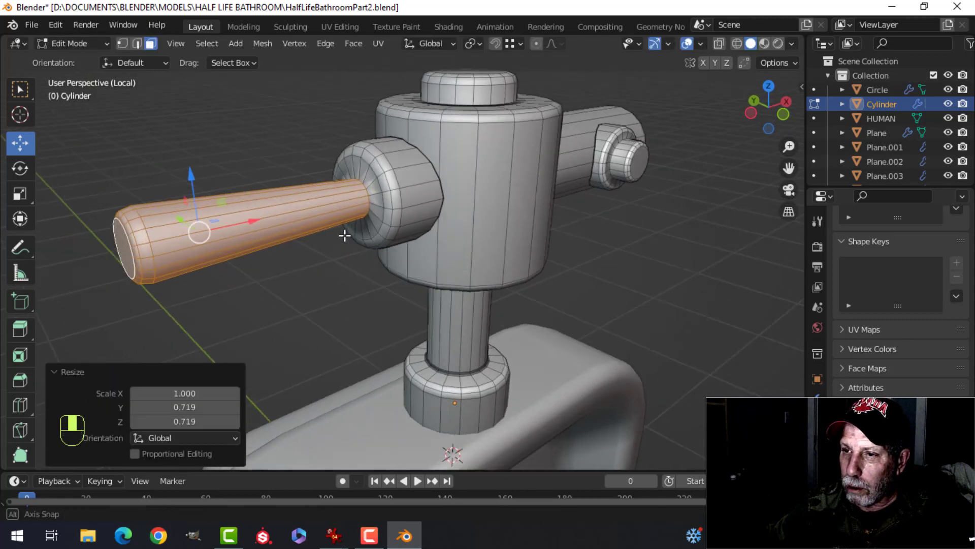
Add an edge loop where the lever handle meets its round collar and return to Object Mode
{"action": "key", "text": "alt+a"}
{"action": "key", "text": "ctrl+r"}
{"action": "left_click", "coordinate": [363, 185]}
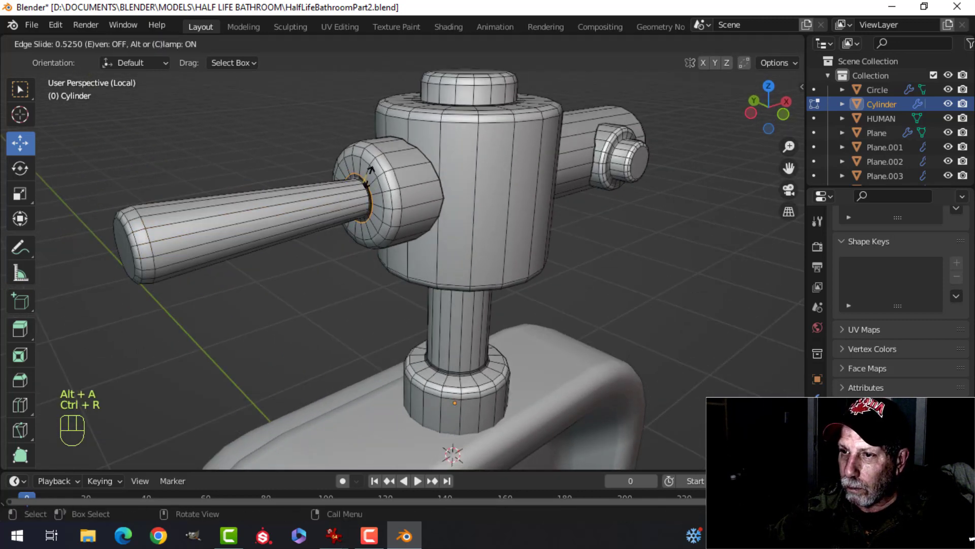
{"action": "left_click", "coordinate": [370, 170]}
{"action": "key", "text": "Tab"}
Deselect the faucet and leave local view to show the whole bathroom
{"action": "scroll", "coordinate": [377, 273], "scroll_direction": "down", "scroll_amount": 6}
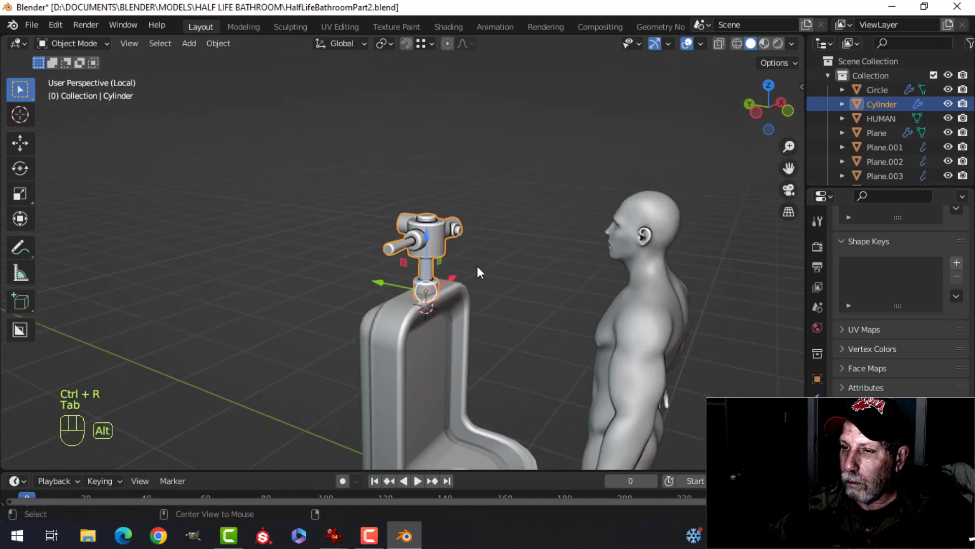
{"action": "key", "text": "alt+a"}
{"action": "middle_click_drag", "start_coordinate": [477, 266], "coordinate": [231, 260]}
{"action": "key", "text": "KP_Divide"}
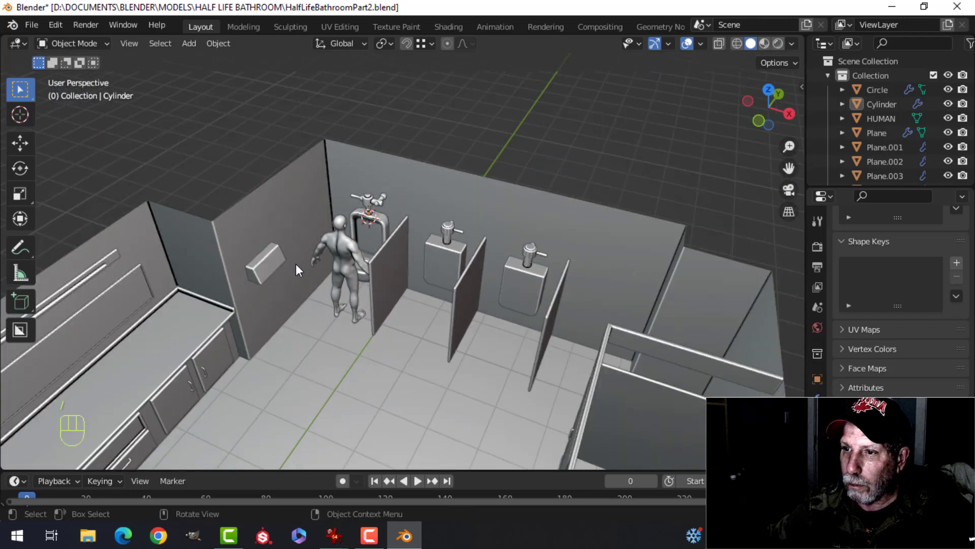
Hide the human figure standing at the detailed urinal
{"action": "middle_click_drag", "start_coordinate": [295, 264], "coordinate": [353, 255]}
{"action": "scroll", "coordinate": [351, 246], "scroll_direction": "up", "scroll_amount": 4}
{"action": "left_click", "coordinate": [346, 233]}
{"action": "scroll", "coordinate": [426, 258], "scroll_direction": "down", "scroll_amount": 3}
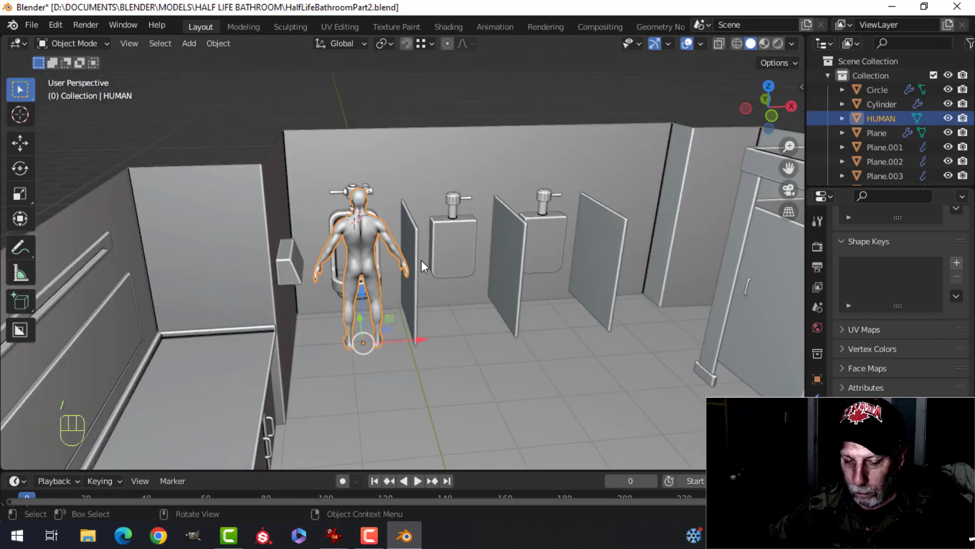
{"action": "key", "text": "h"}
Hide the urinal body to examine the drain beneath it, and unhide all hidden objects
{"action": "middle_click_drag", "start_coordinate": [422, 260], "coordinate": [396, 180]}
{"action": "scroll", "coordinate": [372, 258], "scroll_direction": "up", "scroll_amount": 4}
{"action": "mouse_move", "coordinate": [372, 258]}
{"action": "middle_mouse_down", "text": "shift"}
{"action": "mouse_move", "coordinate": [377, 199]}
{"action": "mouse_move", "coordinate": [355, 266]}
{"action": "middle_mouse_up", "text": "shift"}
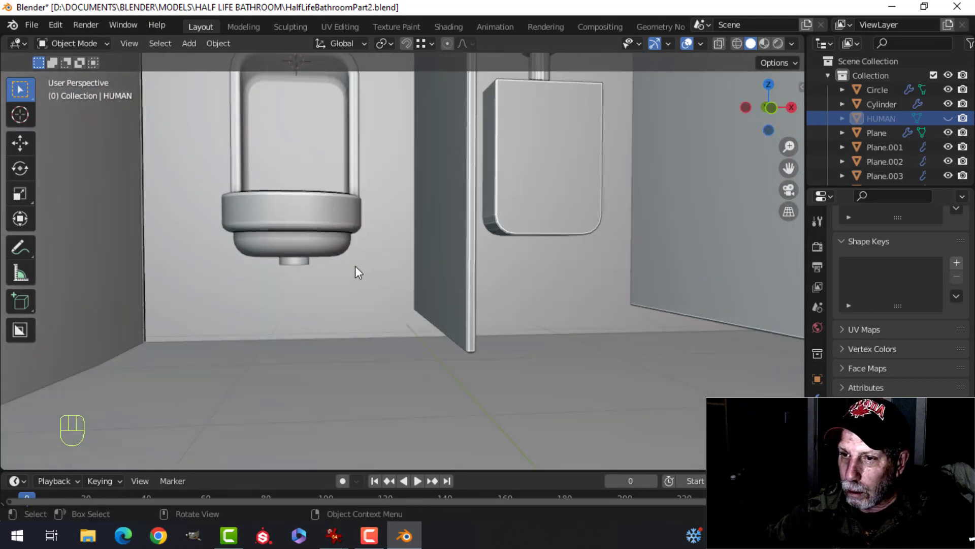
{"action": "scroll", "coordinate": [351, 280], "scroll_direction": "up", "scroll_amount": 3}
{"action": "middle_click_drag", "start_coordinate": [339, 299], "coordinate": [303, 264]}
{"action": "left_click", "coordinate": [342, 258]}
{"action": "key", "text": "h"}
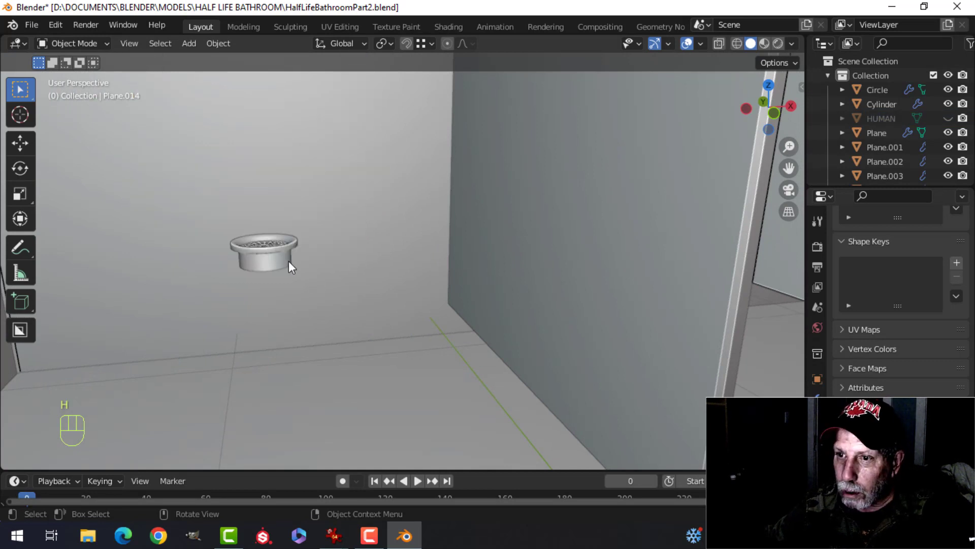
{"action": "key", "text": "alt+h"}
Move the selected urinal, faucet and drain parts into a new collection named Urinal
{"action": "key", "text": "m"}
{"action": "left_click", "coordinate": [459, 372]}
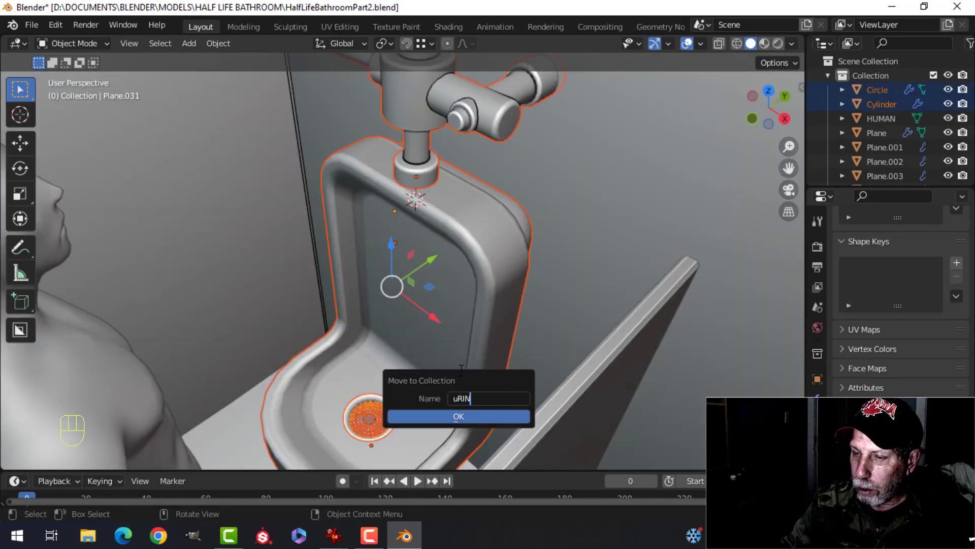
{"action": "key", "text": "Caps_Lock"}
{"action": "type", "text": "Urin"}
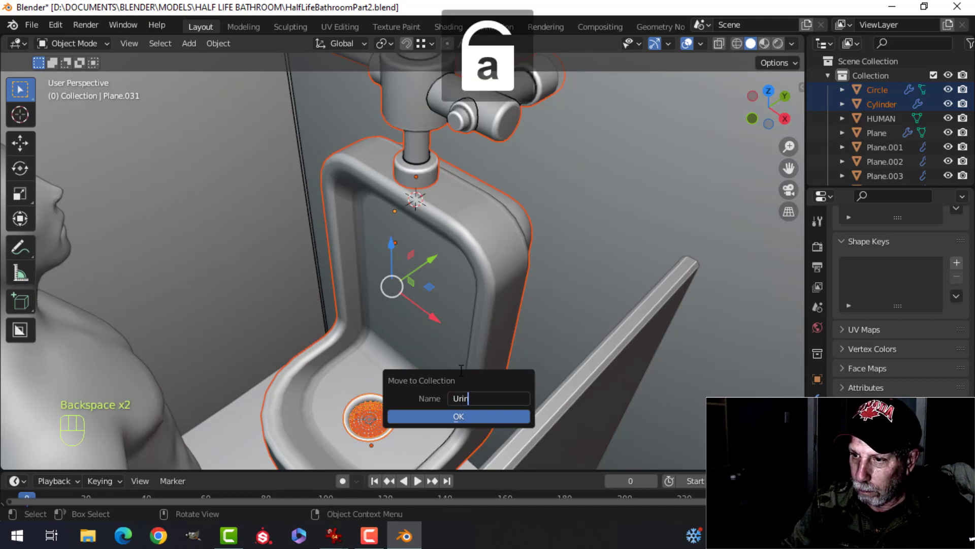
{"action": "type", "text": "al"}
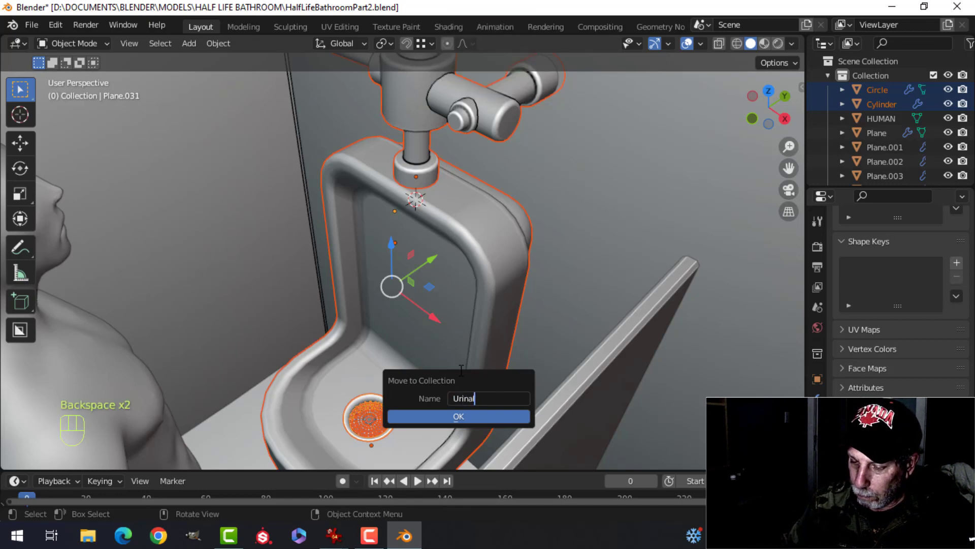
{"action": "left_click", "coordinate": [477, 416]}
Isolate the urinal divider panels in local view
{"action": "scroll", "coordinate": [525, 289], "scroll_direction": "down", "scroll_amount": 3}
{"action": "key", "text": "alt+a"}
{"action": "middle_click_drag", "start_coordinate": [525, 343], "coordinate": [533, 285]}
{"action": "left_click", "coordinate": [459, 282]}
{"action": "key", "text": "KP_Divide"}
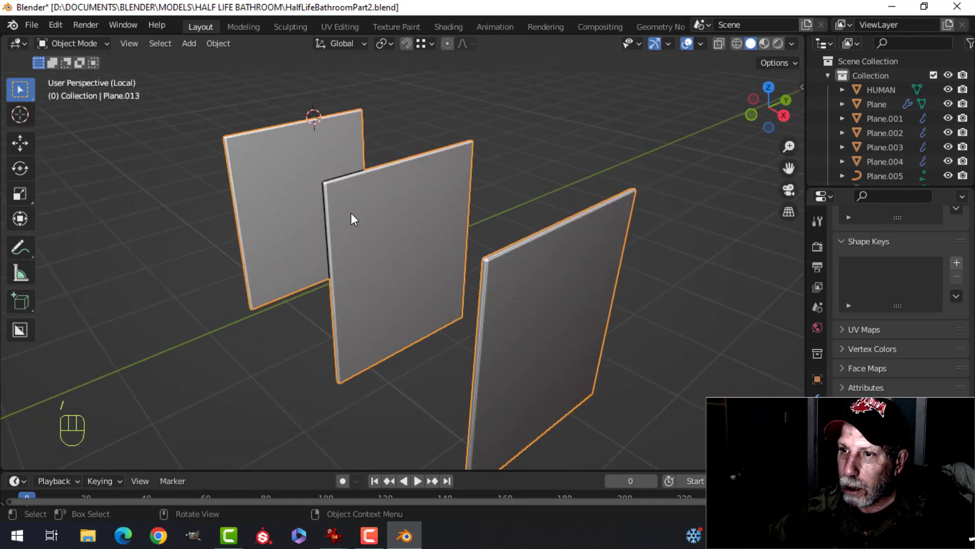
{"action": "middle_click_drag", "start_coordinate": [354, 219], "coordinate": [489, 285]}
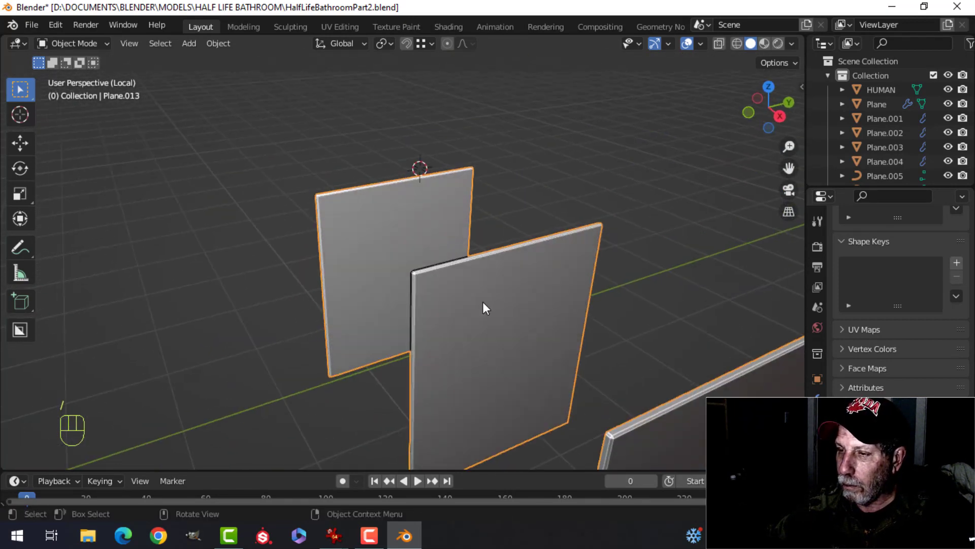
Delete the vertices of two linked divider panels, keeping only the one nearest the detailed urinal
{"action": "key", "text": "Tab"}
{"action": "left_click", "coordinate": [663, 409], "text": "shift"}
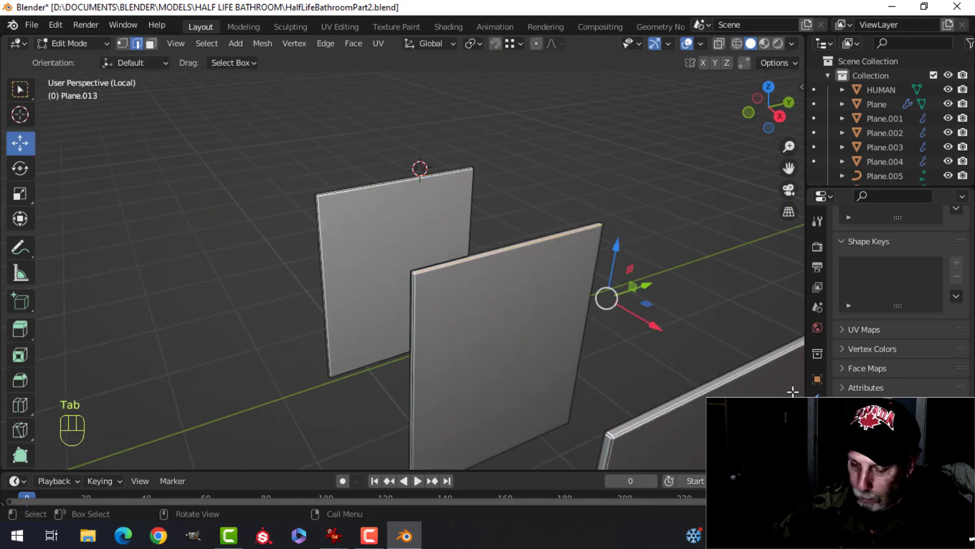
{"action": "key", "text": "ctrl+l"}
{"action": "key", "text": "x"}
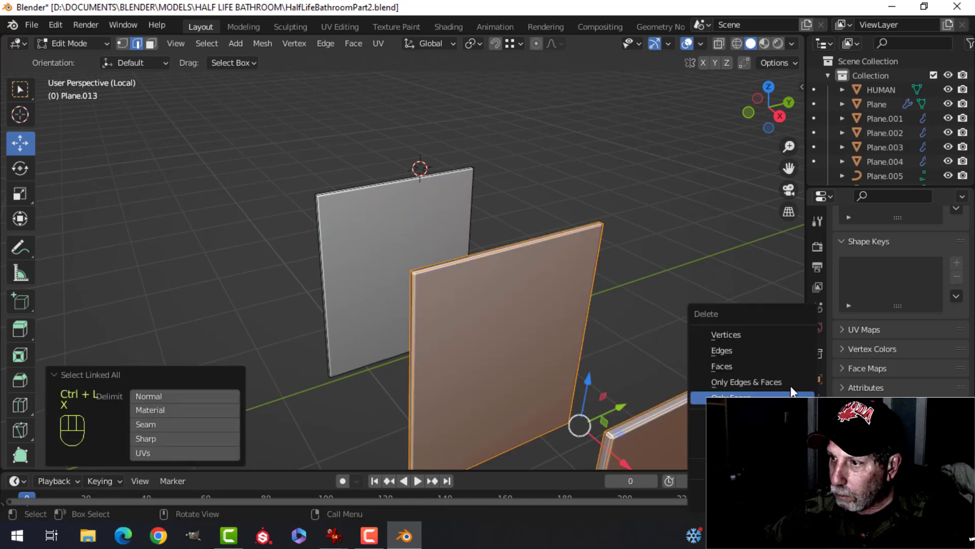
{"action": "left_click", "coordinate": [757, 334]}
{"action": "scroll", "coordinate": [451, 225], "scroll_direction": "up", "scroll_amount": 2}
{"action": "middle_click_drag", "start_coordinate": [451, 225], "coordinate": [372, 217], "text": "shift"}
{"action": "scroll", "coordinate": [366, 242], "scroll_direction": "down", "scroll_amount": 3}
{"action": "key", "text": "Tab"}
Cut a centred vertical edge loop in the remaining divider panel and bevel it 0.536 m wide with one segment
{"action": "scroll", "coordinate": [421, 253], "scroll_direction": "up", "scroll_amount": 2}
{"action": "key", "text": "Tab"}
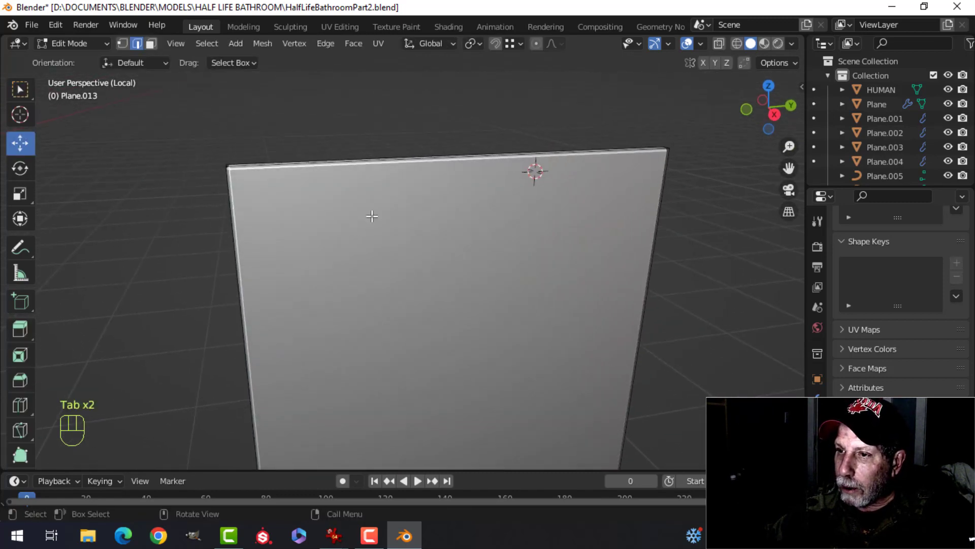
{"action": "key", "text": "ctrl+r"}
{"action": "left_click", "coordinate": [395, 176]}
{"action": "right_click", "coordinate": [395, 176]}
{"action": "middle_click_drag", "start_coordinate": [395, 177], "coordinate": [483, 161], "text": "shift"}
{"action": "key", "text": "ctrl+b"}
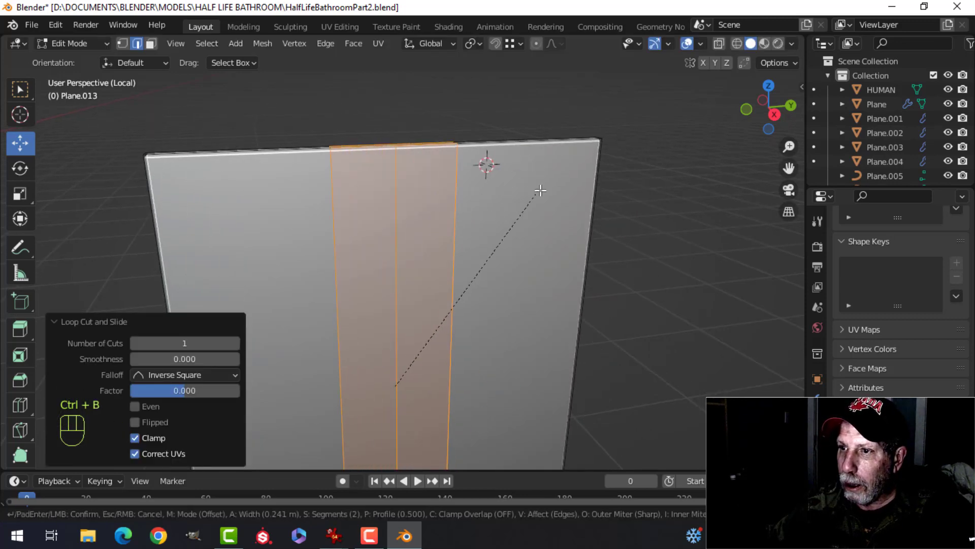
{"action": "left_click", "coordinate": [626, 178]}
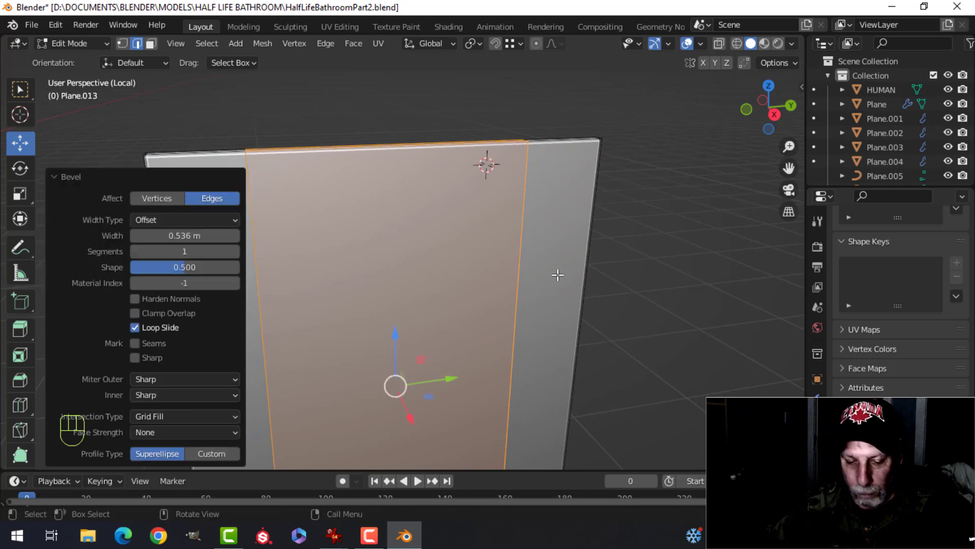
Scale the bevelled middle section of the divider panel to 0.895 along Y
{"action": "key", "text": "s"}
{"action": "key", "text": "y"}
{"action": "left_click", "coordinate": [536, 266]}
Cut a horizontal edge loop around the divider panel near its upper end, at a slide factor of 0.798
{"action": "key", "text": "ctrl+r"}
{"action": "left_click", "coordinate": [576, 231]}
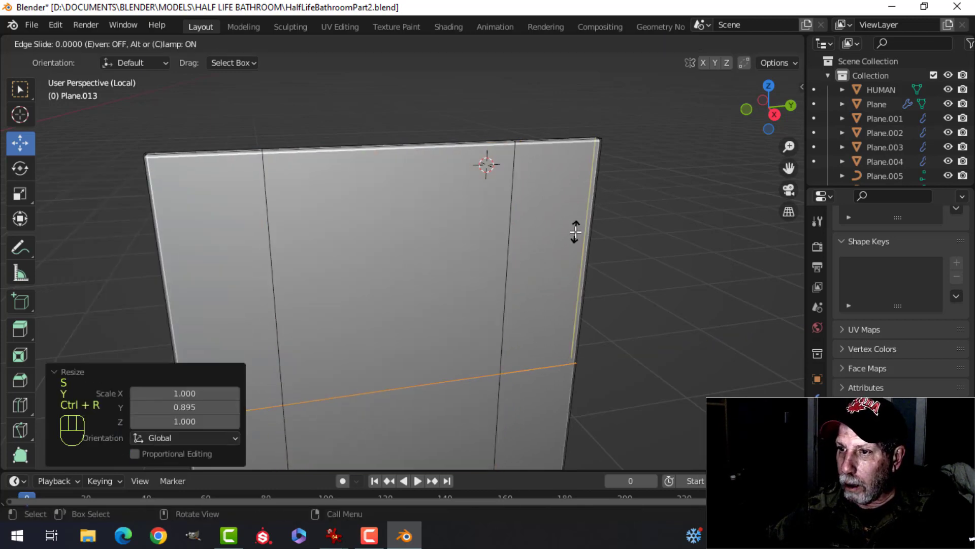
{"action": "left_click", "coordinate": [568, 70]}
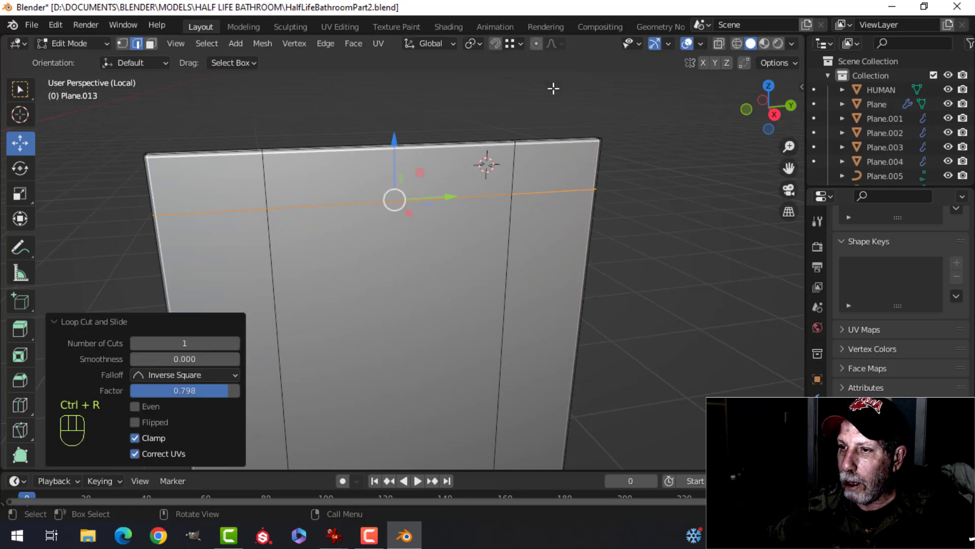
{"action": "middle_click_drag", "start_coordinate": [464, 191], "coordinate": [492, 223], "text": "shift"}
{"action": "middle_click_drag", "start_coordinate": [493, 223], "coordinate": [484, 202]}
{"action": "key", "text": "alt+a"}
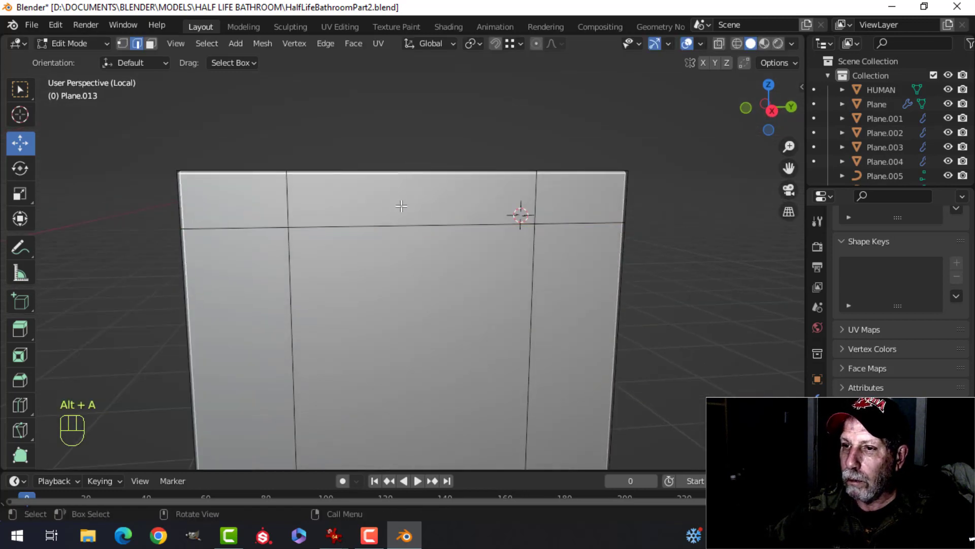
{"action": "middle_click_drag", "start_coordinate": [398, 209], "coordinate": [448, 211], "text": "shift"}
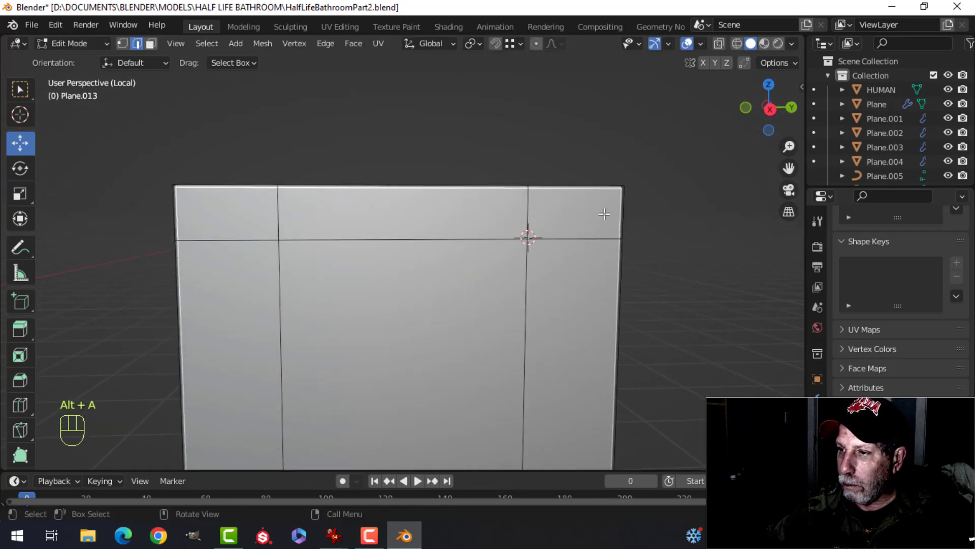
Add a centred horizontal edge loop between the panel's upper end and the loop just below it
{"action": "key", "text": "ctrl+r"}
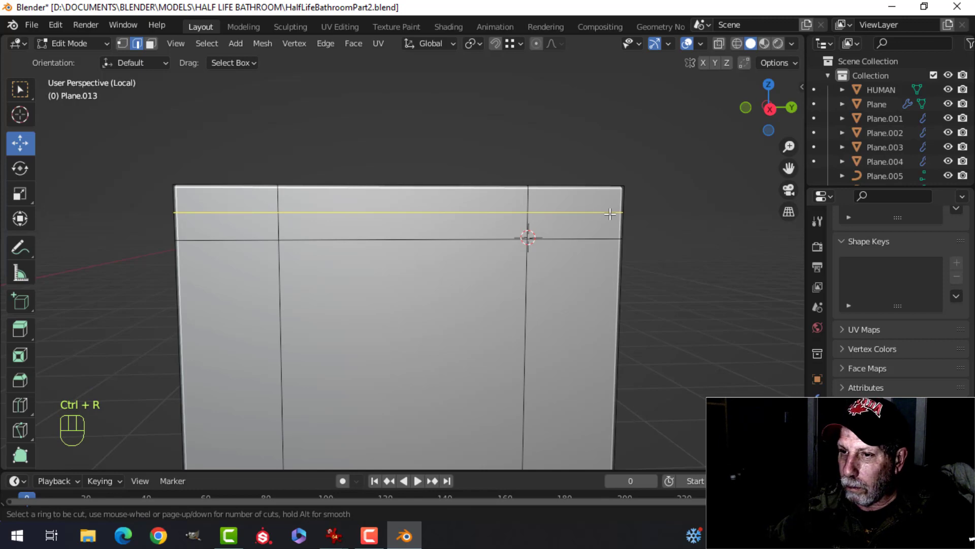
{"action": "left_click", "coordinate": [610, 214]}
{"action": "right_click", "coordinate": [610, 214]}
{"action": "key", "text": "alt+a"}
Spread the two cross edges on the panel's top rim apart along Y, scaling them by about 1.257
{"action": "middle_click_drag", "start_coordinate": [318, 215], "coordinate": [368, 252]}
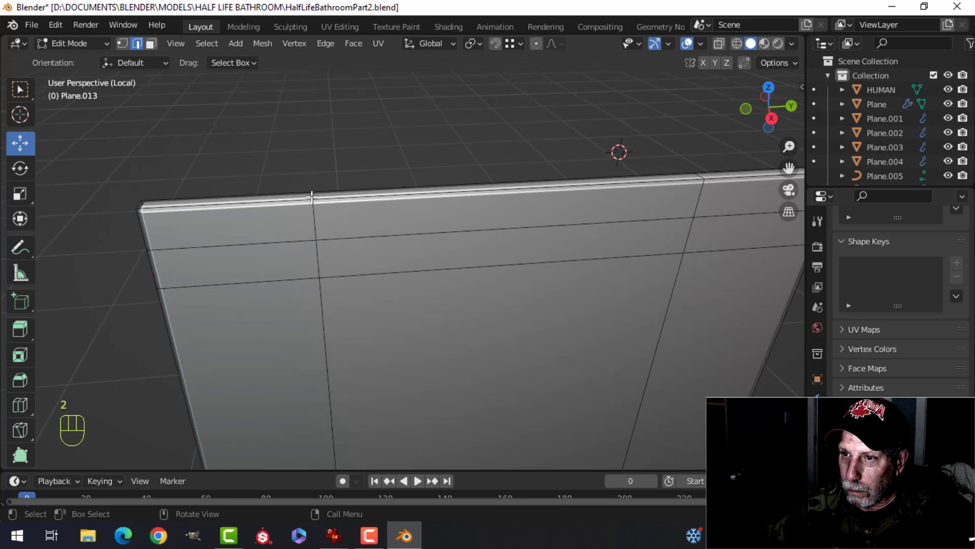
{"action": "middle_click_drag", "start_coordinate": [481, 203], "coordinate": [433, 248], "text": "shift"}
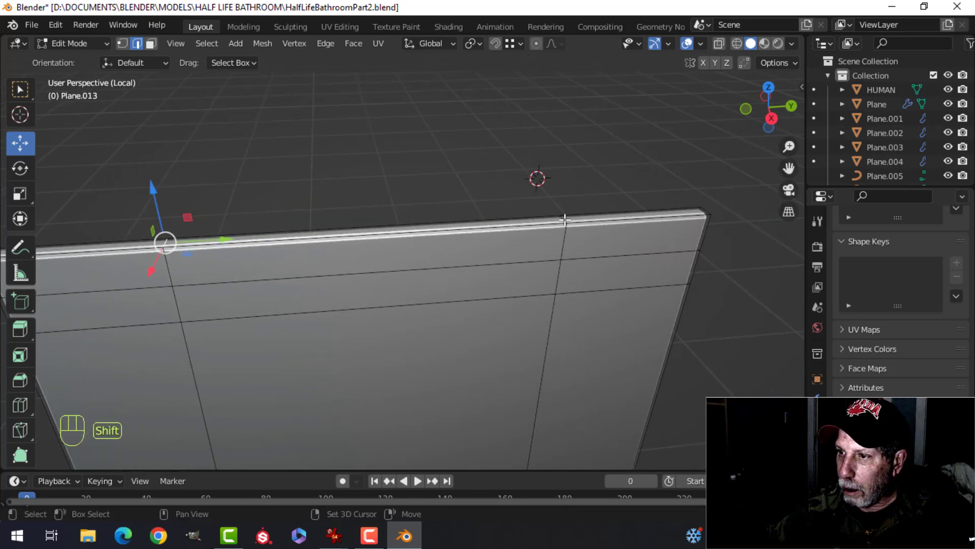
{"action": "key", "text": "s"}
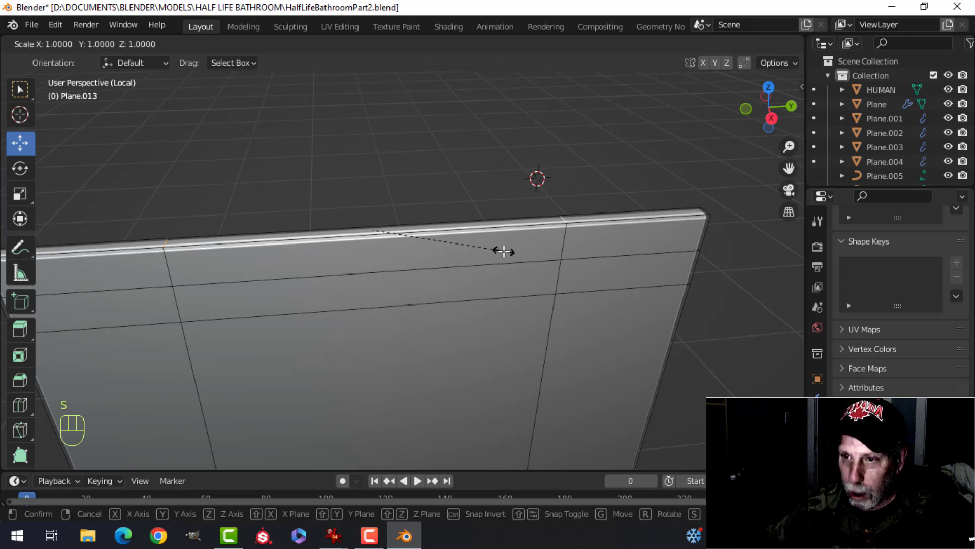
{"action": "key", "text": "y"}
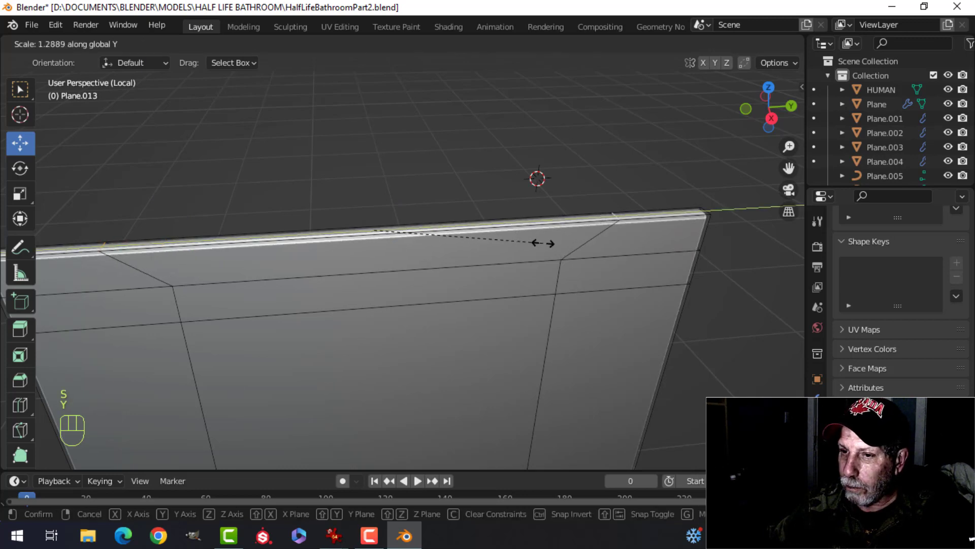
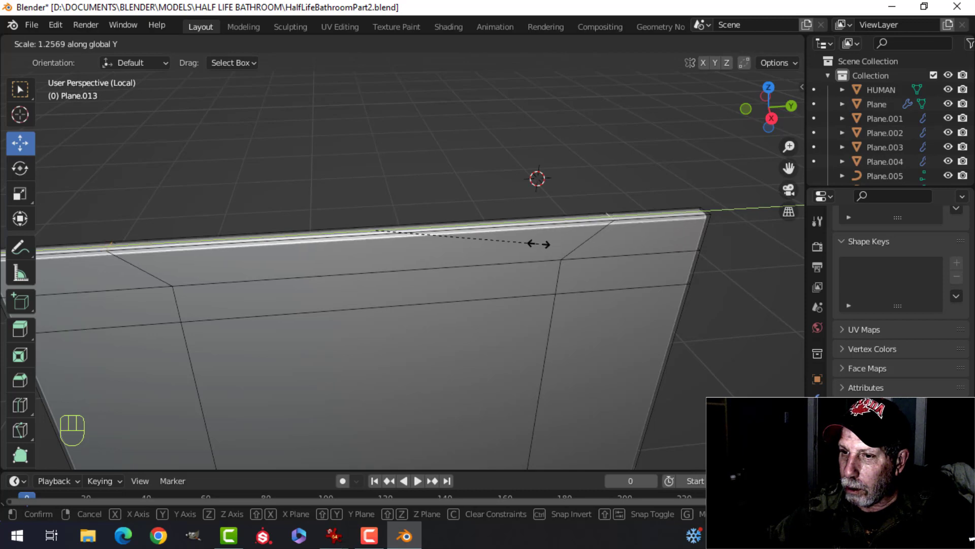
{"action": "left_click", "coordinate": [538, 244]}
Cut another horizontal edge loop through the uppermost band, slid slightly above its middle
{"action": "middle_click_drag", "start_coordinate": [333, 268], "coordinate": [725, 257]}
{"action": "key", "text": "ctrl+r"}
{"action": "left_click", "coordinate": [739, 249]}
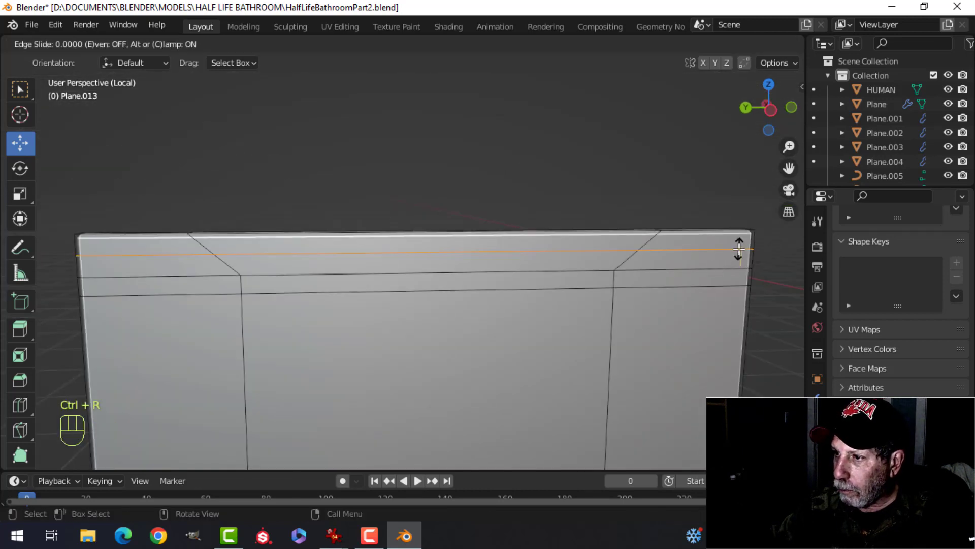
{"action": "left_click", "coordinate": [739, 244]}
{"action": "key", "text": "alt+a"}
Scale the two top-rim cross edges to 0.92 along Y so the notch outline runs vertically above the slanted corners
{"action": "middle_click_drag", "start_coordinate": [376, 218], "coordinate": [359, 328], "text": "shift"}
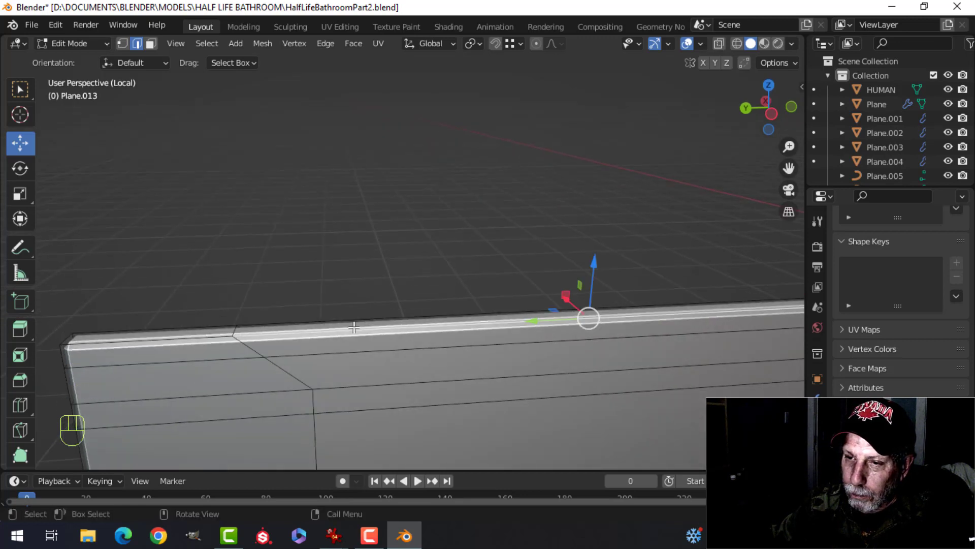
{"action": "left_click", "coordinate": [234, 331]}
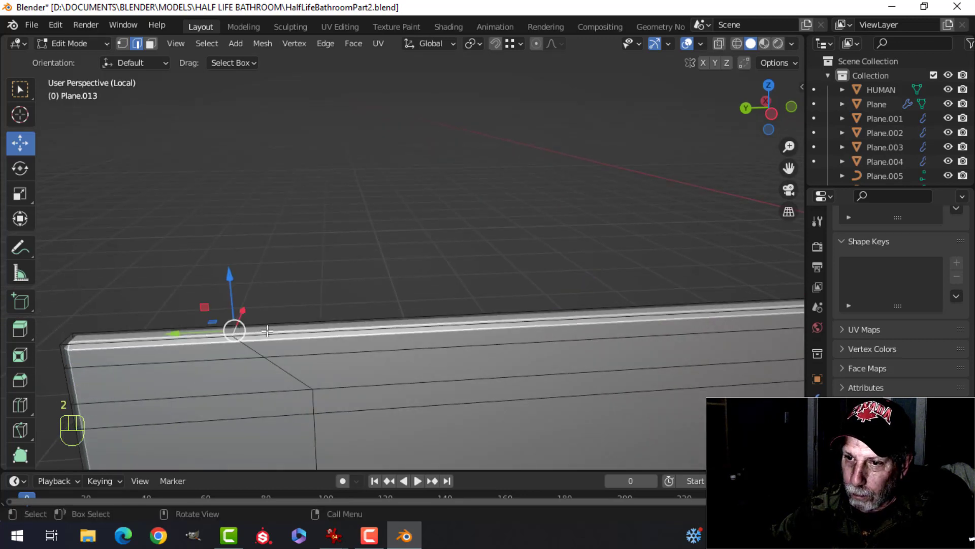
{"action": "middle_click_drag", "start_coordinate": [582, 331], "coordinate": [184, 333], "text": "shift"}
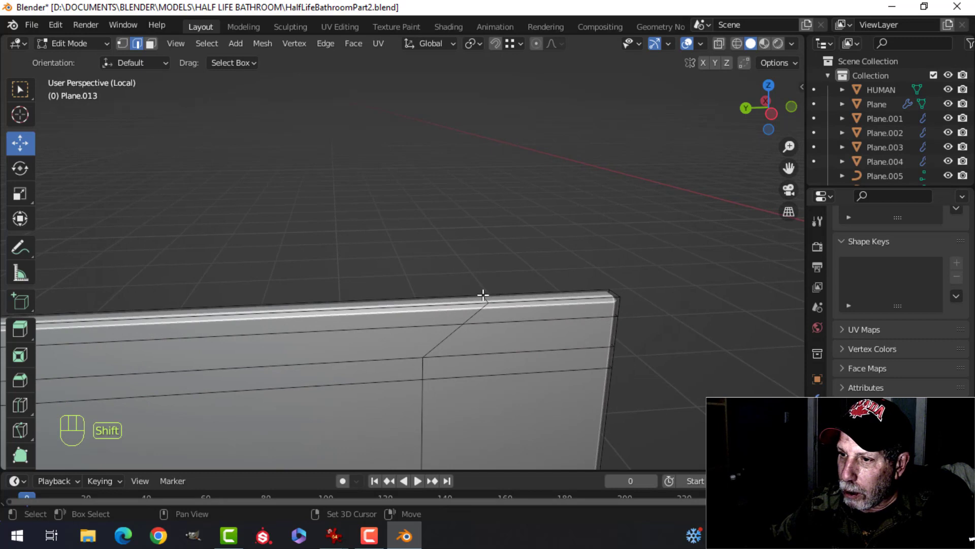
{"action": "middle_click_drag", "start_coordinate": [493, 323], "coordinate": [525, 314], "text": "shift"}
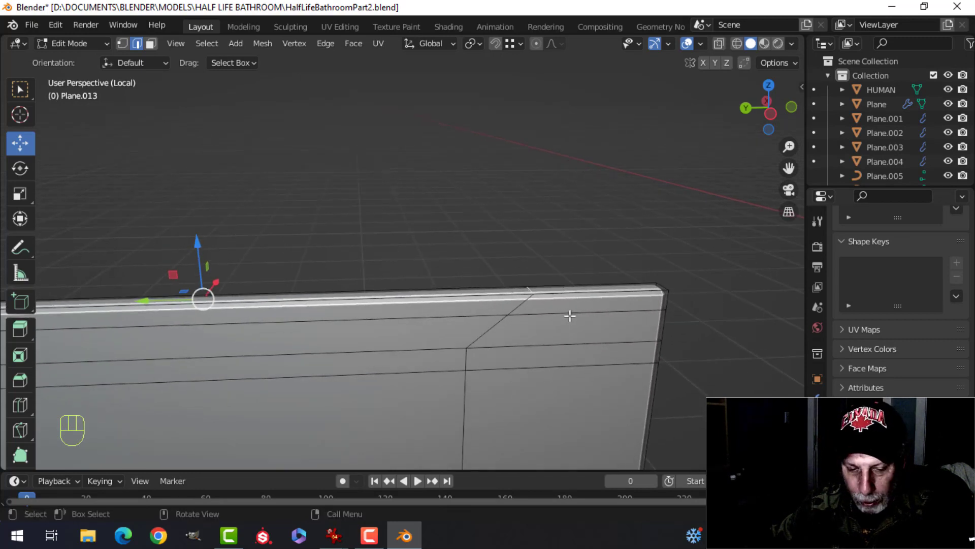
{"action": "key", "text": "s"}
{"action": "key", "text": "y"}
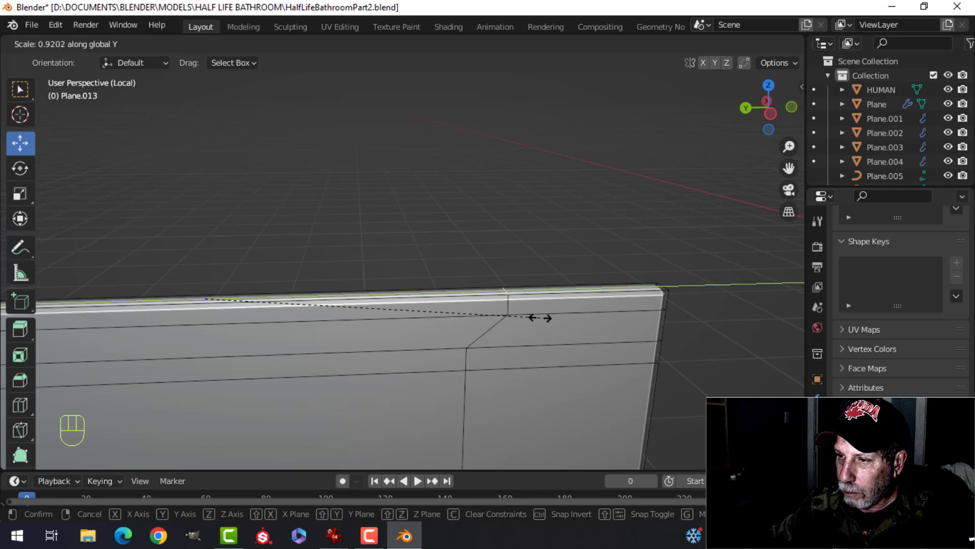
{"action": "left_click", "coordinate": [540, 317]}
{"action": "key", "text": "Caps_Lock"}
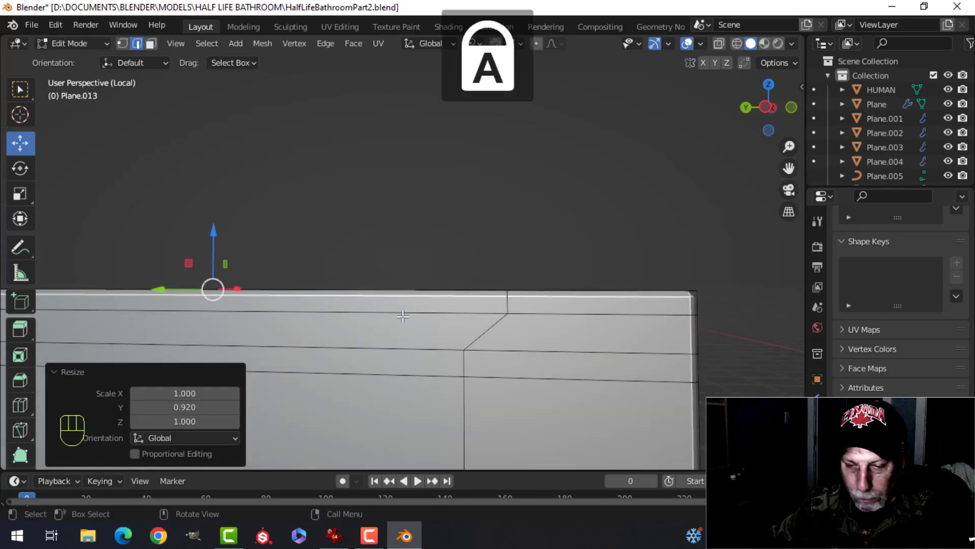
{"action": "key", "text": "alt+a"}
{"action": "middle_click_drag", "start_coordinate": [403, 316], "coordinate": [451, 313], "text": "shift"}
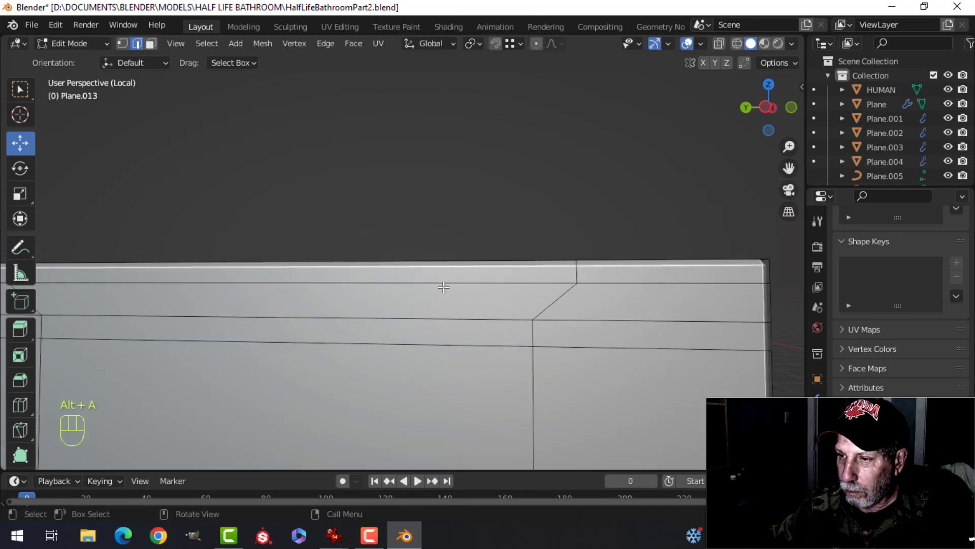
Raise the horizontal edge loop at the lower end of the slanted corners toward the panel's upper end
{"action": "left_click", "coordinate": [435, 320], "text": "alt"}
{"action": "left_click_drag", "start_coordinate": [278, 261], "coordinate": [274, 239]}
{"action": "key", "text": "alt+a"}
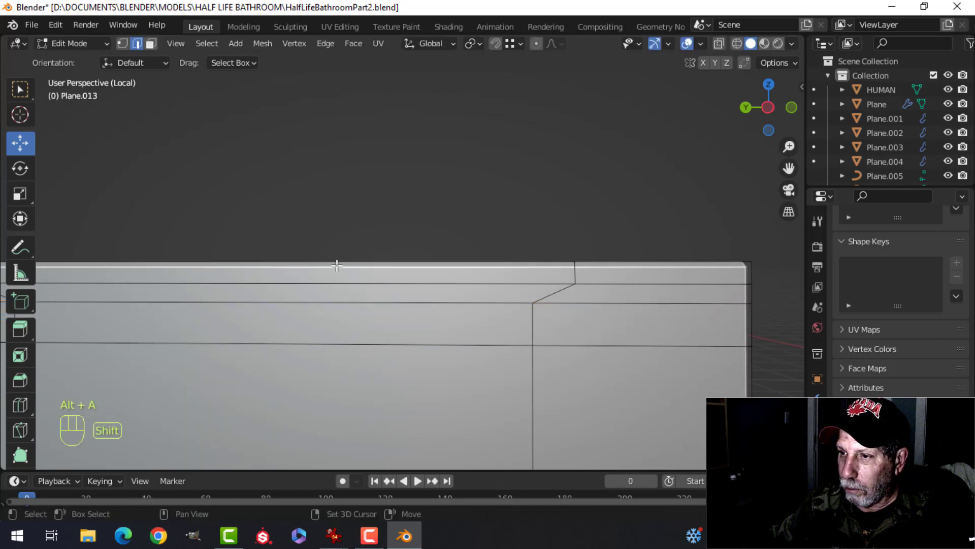
Select the middle faces of the upper bands on one side of the panel and remove the panel's Bevel modifier
{"action": "middle_click_drag", "start_coordinate": [337, 261], "coordinate": [437, 298]}
{"action": "key", "text": "3"}
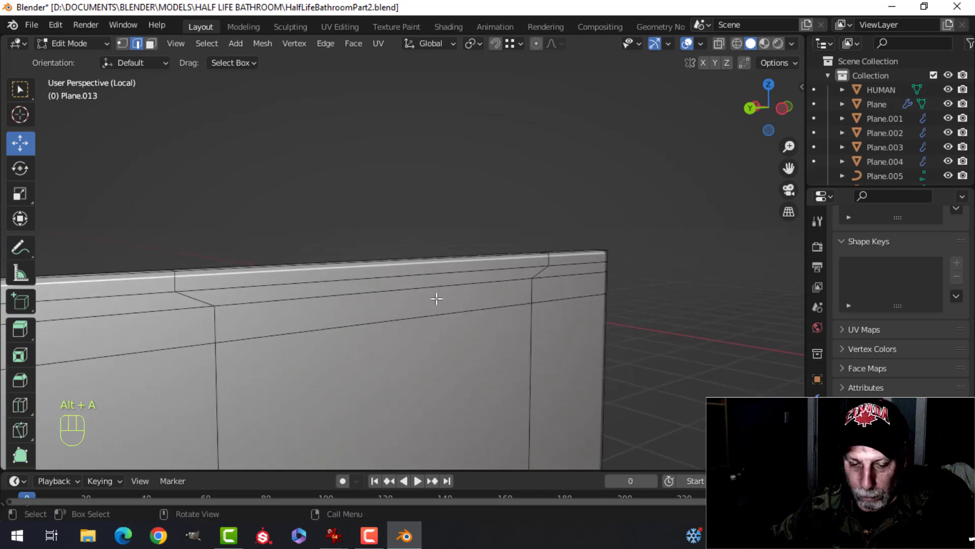
{"action": "left_click", "coordinate": [337, 286]}
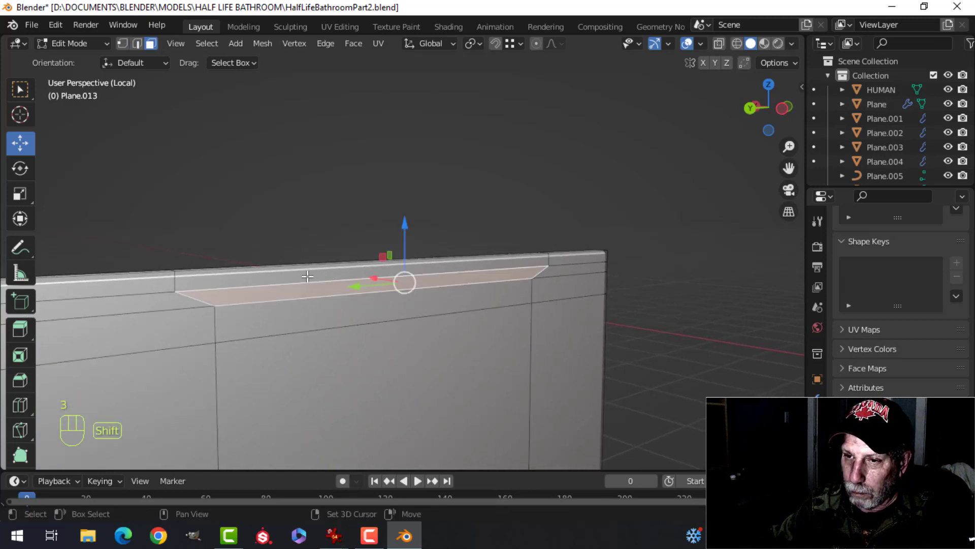
{"action": "left_click", "coordinate": [295, 275], "text": "shift"}
{"action": "middle_click_drag", "start_coordinate": [257, 269], "coordinate": [514, 299]}
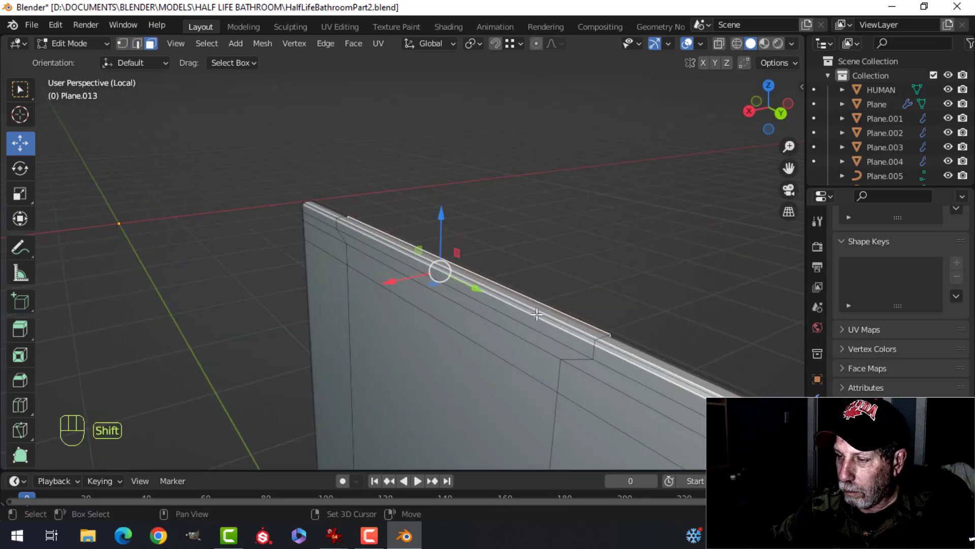
{"action": "left_click", "coordinate": [818, 377]}
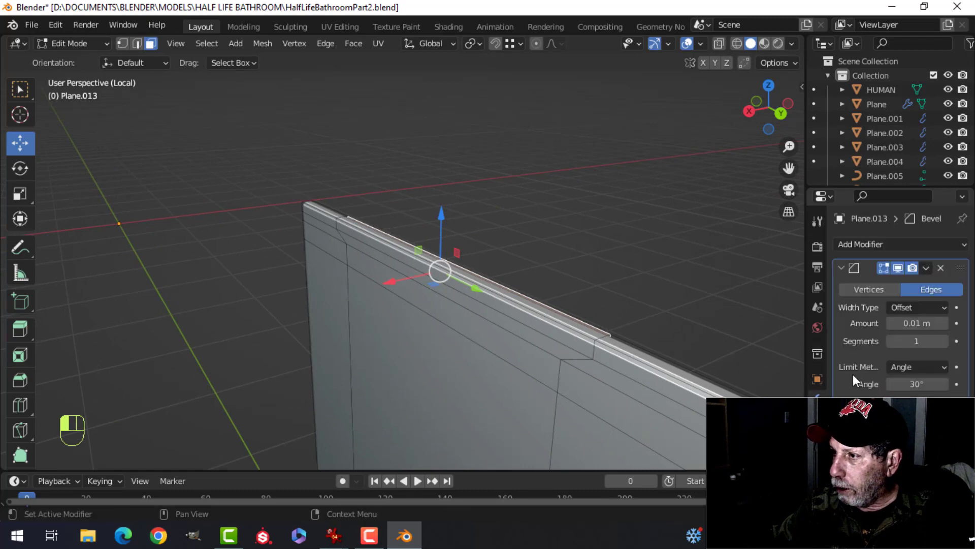
{"action": "left_click", "coordinate": [941, 267]}
Extrude the central faces of the panel's upper strip in place and shrink them inward about 0.011 m
{"action": "middle_click_drag", "start_coordinate": [660, 315], "coordinate": [485, 323]}
{"action": "middle_click_drag", "start_coordinate": [338, 333], "coordinate": [362, 289]}
{"action": "left_click", "coordinate": [594, 289], "text": "shift"}
{"action": "key", "text": "e"}
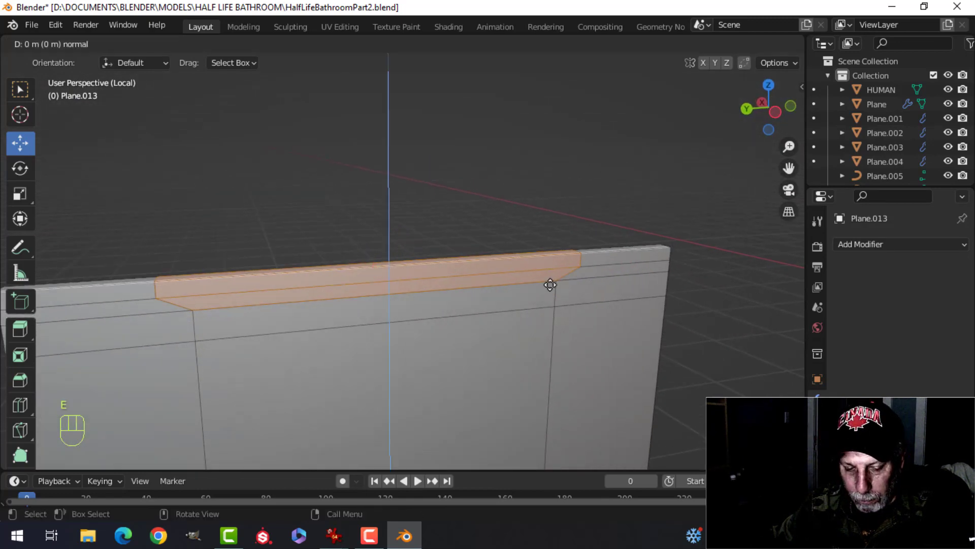
{"action": "right_click", "coordinate": [550, 285]}
{"action": "key", "text": "alt+s"}
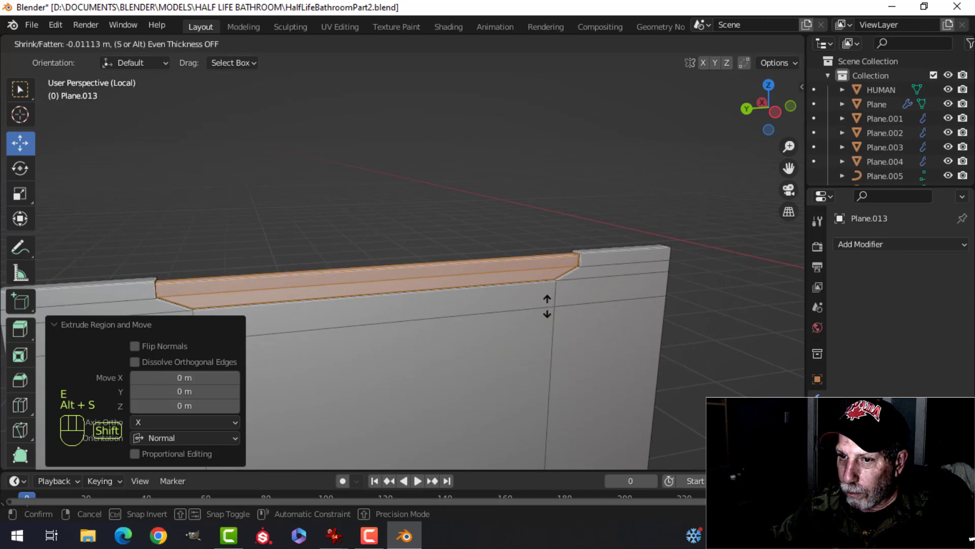
{"action": "left_click", "coordinate": [547, 308]}
{"action": "key", "text": "alt+a"}
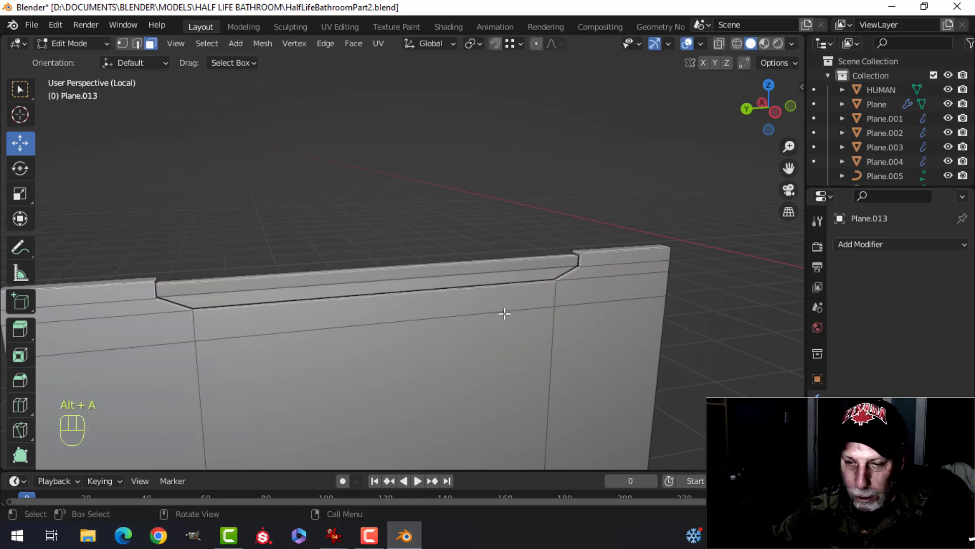
Dissolve the horizontal edge loop below the recessed strip
{"action": "key", "text": "2"}
{"action": "left_click", "coordinate": [436, 315], "text": "alt"}
{"action": "key", "text": "x"}
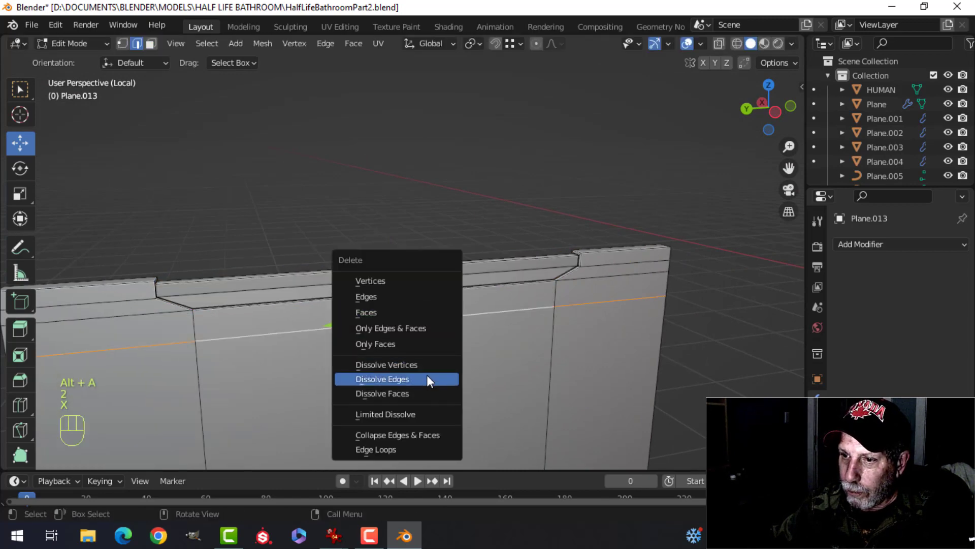
{"action": "left_click", "coordinate": [427, 376]}
{"action": "middle_click_drag", "start_coordinate": [550, 318], "coordinate": [340, 314]}
Add a Bevel modifier to the divider panel with an amount of 0.01 m and 2 segments
{"action": "key", "text": "Tab"}
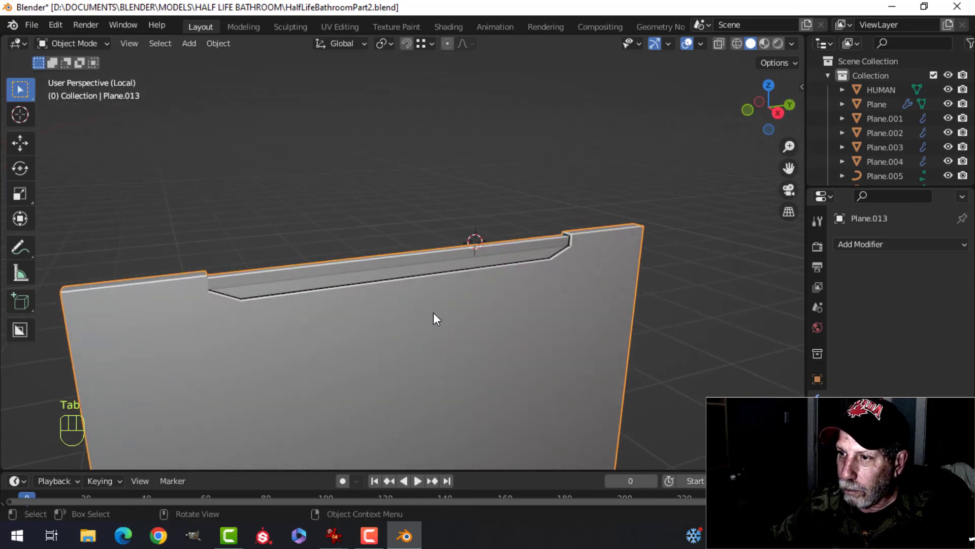
{"action": "mouse_move", "coordinate": [434, 312]}
{"action": "middle_mouse_down"}
{"action": "mouse_move", "coordinate": [373, 306]}
{"action": "mouse_move", "coordinate": [419, 302]}
{"action": "middle_mouse_up"}
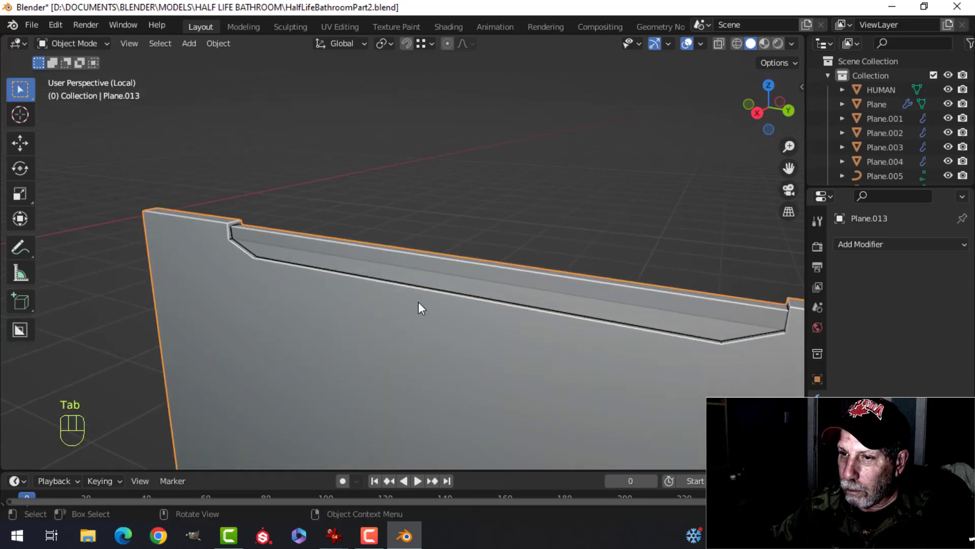
{"action": "left_click", "coordinate": [859, 249]}
{"action": "left_click", "coordinate": [681, 299]}
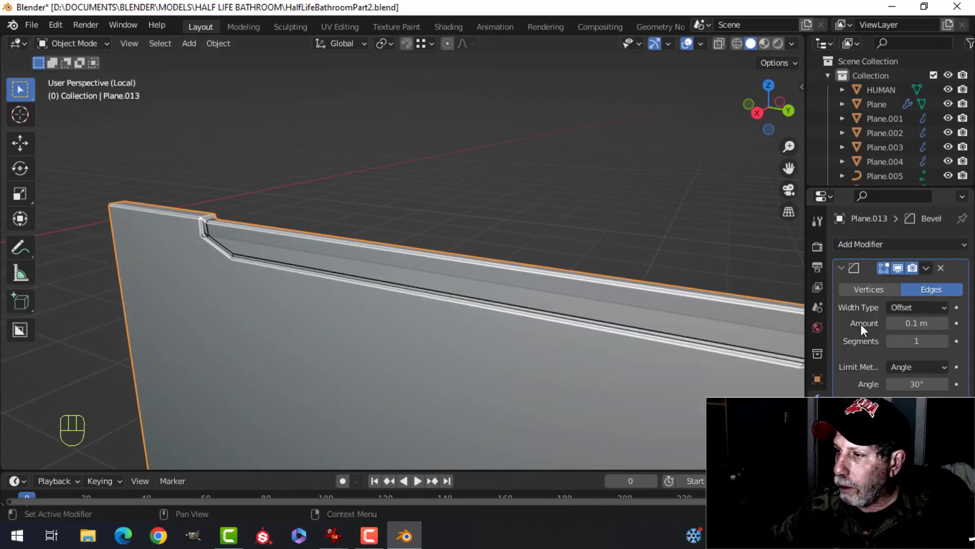
{"action": "left_click", "coordinate": [944, 339]}
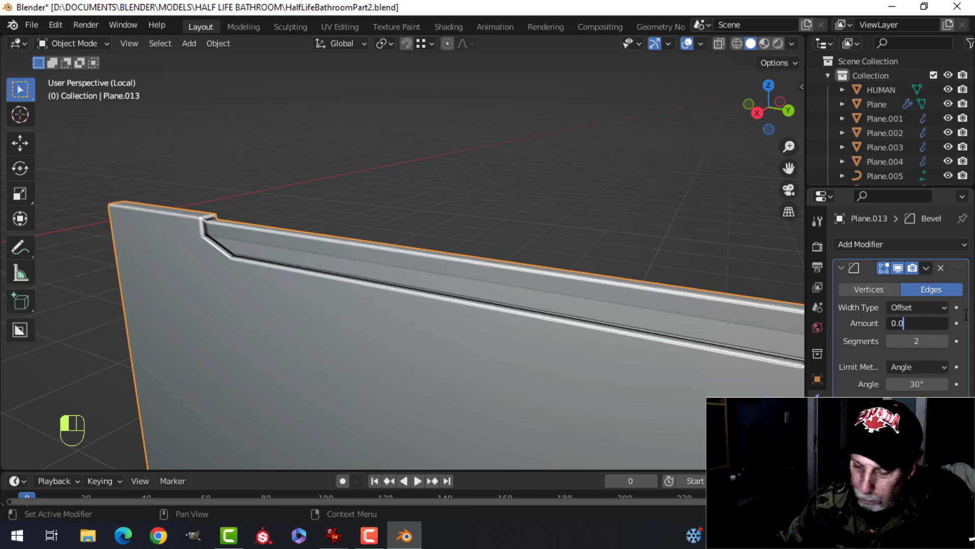
{"action": "middle_click_drag", "start_coordinate": [609, 305], "coordinate": [274, 325]}
{"action": "key", "text": "alt+a"}
{"action": "scroll", "coordinate": [451, 321], "scroll_direction": "down", "scroll_amount": 3}
{"action": "scroll", "coordinate": [428, 316], "scroll_direction": "up", "scroll_amount": 9}
{"action": "left_click", "coordinate": [292, 323]}
Move the vertices along the recess's lower edge downward to make the divider panel's recess deeper
{"action": "key", "text": "Tab"}
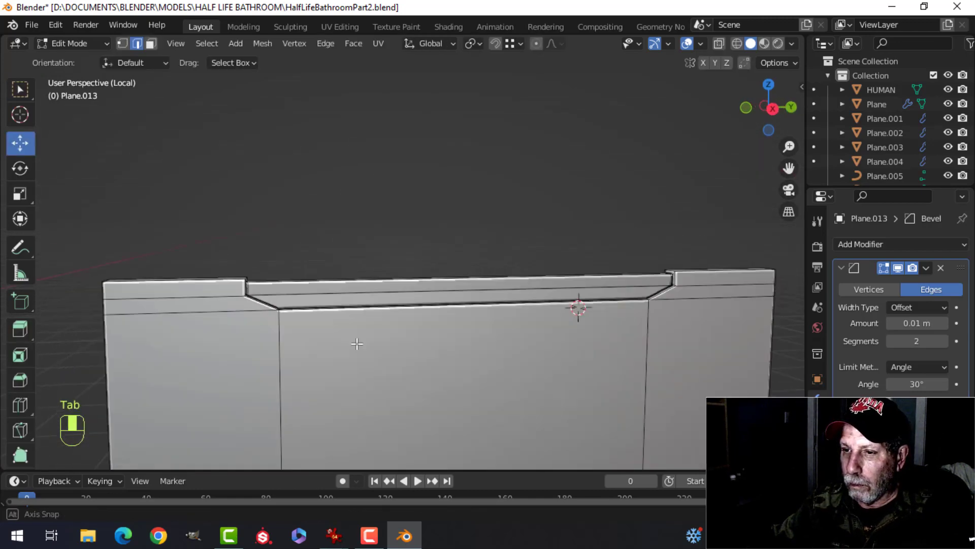
{"action": "key", "text": "alt+a"}
{"action": "scroll", "coordinate": [358, 343], "scroll_direction": "up", "scroll_amount": 2}
{"action": "middle_click_drag", "start_coordinate": [378, 345], "coordinate": [388, 335], "text": "shift"}
{"action": "key", "text": "KP_3"}
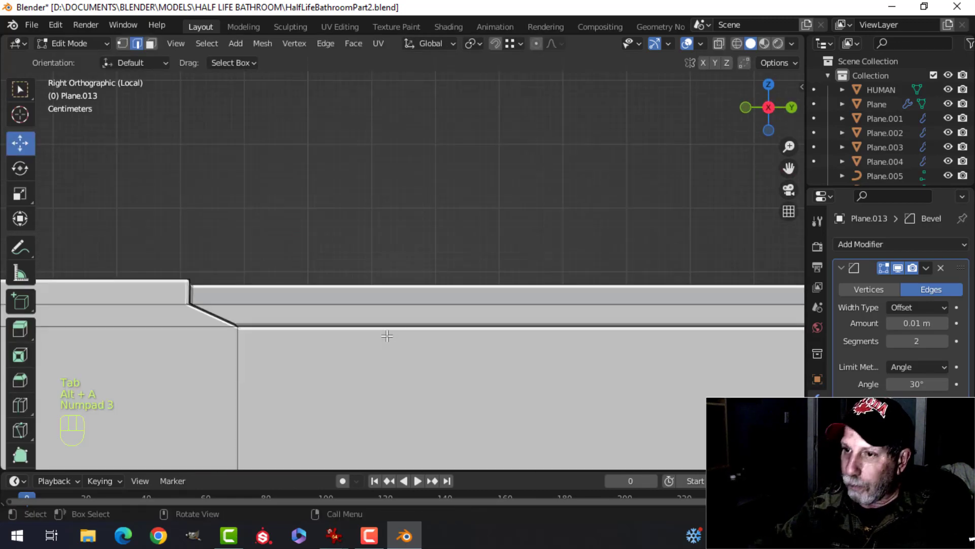
{"action": "key", "text": "z"}
{"action": "left_click", "coordinate": [263, 337]}
{"action": "scroll", "coordinate": [331, 343], "scroll_direction": "down", "scroll_amount": 3}
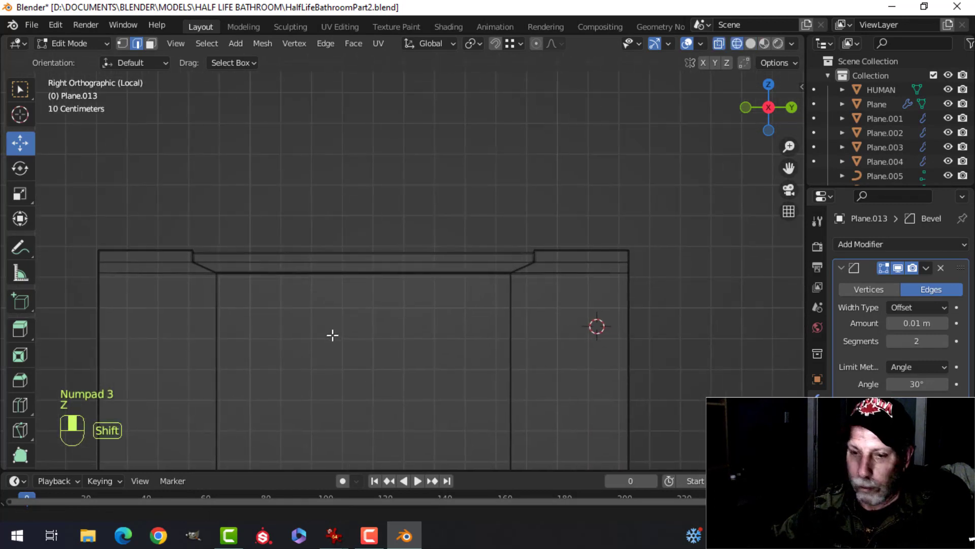
{"action": "key", "text": "1"}
{"action": "key", "text": "b"}
{"action": "left_click_drag", "start_coordinate": [84, 265], "coordinate": [684, 331]}
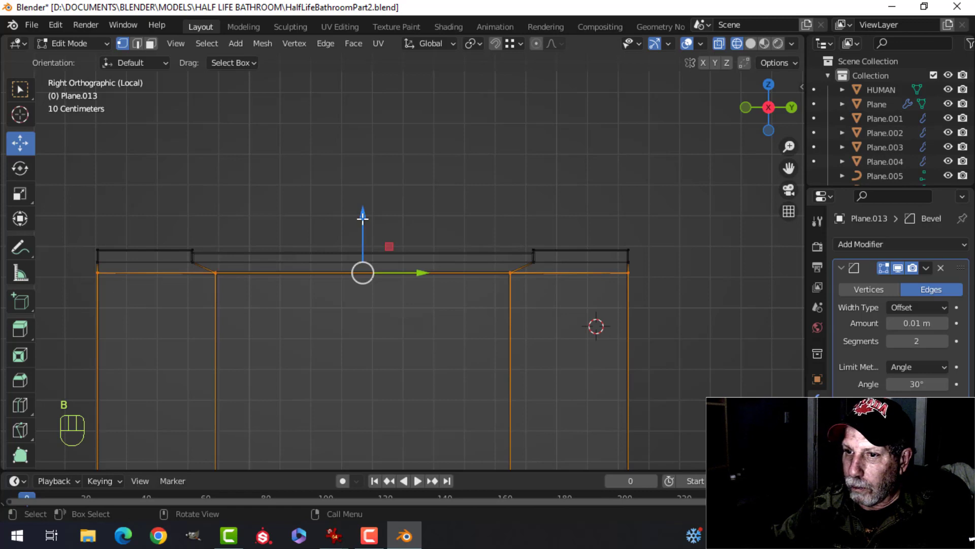
{"action": "left_click_drag", "start_coordinate": [363, 218], "coordinate": [371, 237]}
{"action": "key", "text": "alt+a"}
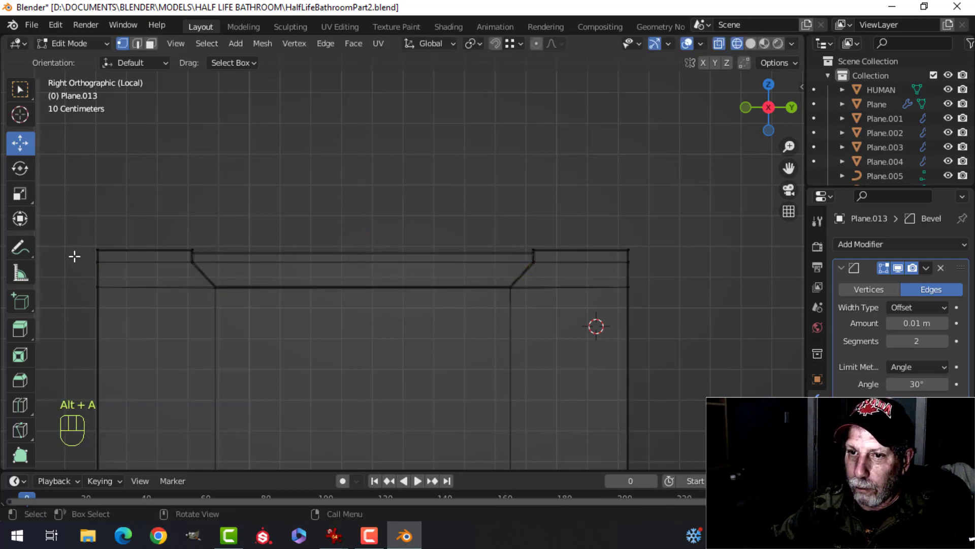
Lower the horizontal row of vertices where the recess's vertical sides meet its slanted corners, and leave mesh editing
{"action": "key", "text": "b"}
{"action": "left_click_drag", "start_coordinate": [75, 255], "coordinate": [619, 284]}
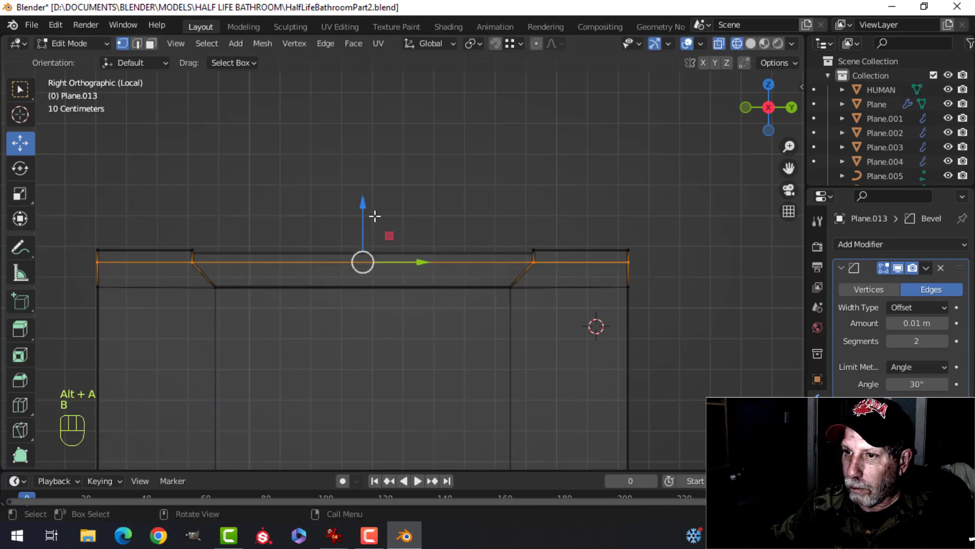
{"action": "left_click_drag", "start_coordinate": [364, 210], "coordinate": [368, 218]}
{"action": "key", "text": "alt+a"}
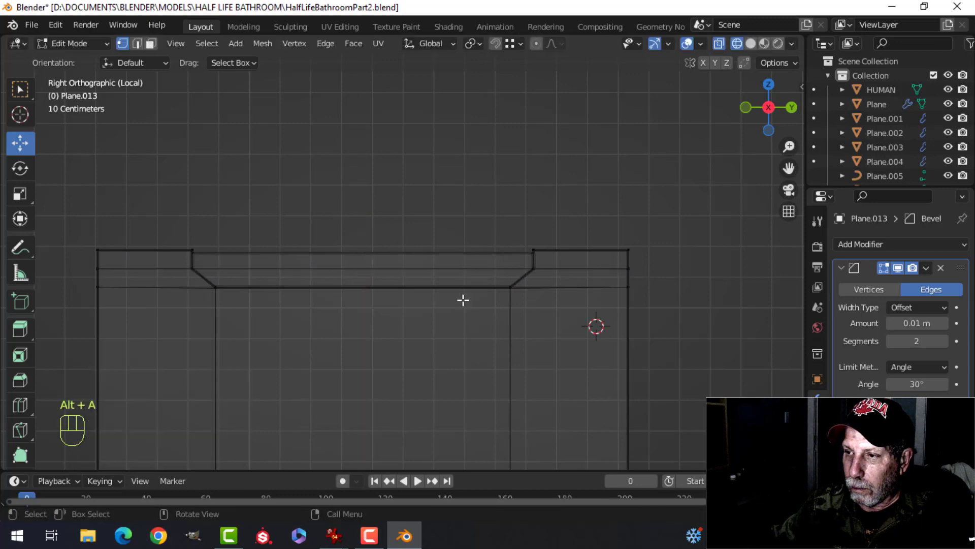
{"action": "key", "text": "z"}
{"action": "left_click", "coordinate": [542, 289]}
{"action": "key", "text": "Tab"}
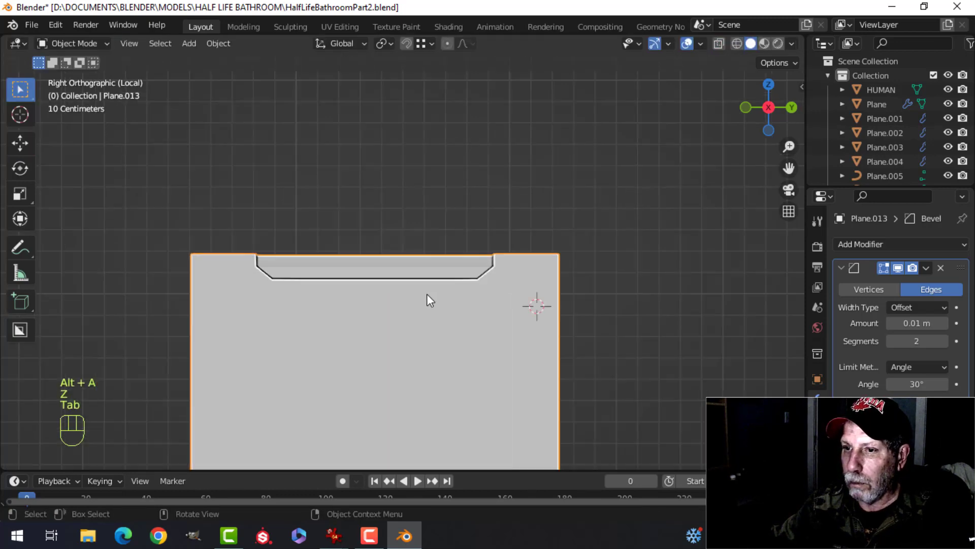
Examine the bevelled edges and angled corners of the recess from both sides of the divider panel
{"action": "key", "text": "alt+a"}
{"action": "mouse_move", "coordinate": [427, 295]}
{"action": "middle_mouse_down"}
{"action": "mouse_move", "coordinate": [469, 318]}
{"action": "mouse_move", "coordinate": [599, 315]}
{"action": "mouse_move", "coordinate": [620, 328]}
{"action": "middle_mouse_up"}
{"action": "scroll", "coordinate": [540, 324], "scroll_direction": "up", "scroll_amount": 4}
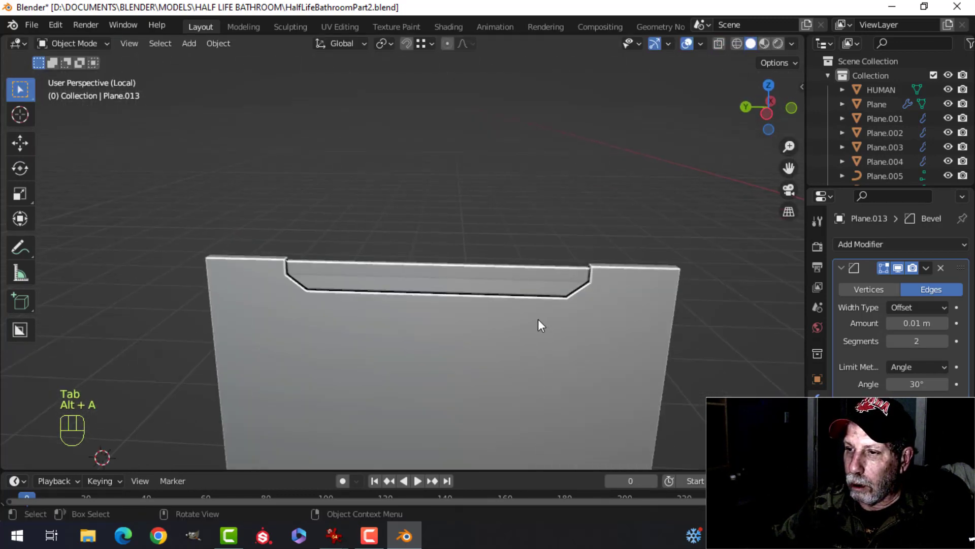
{"action": "scroll", "coordinate": [462, 325], "scroll_direction": "up", "scroll_amount": 2}
{"action": "middle_click_drag", "start_coordinate": [464, 305], "coordinate": [277, 262]}
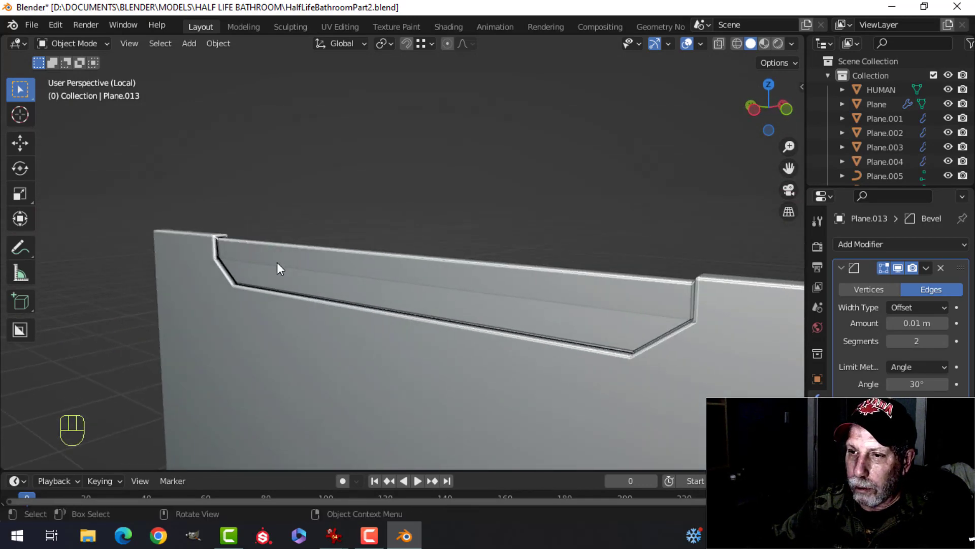
{"action": "scroll", "coordinate": [528, 313], "scroll_direction": "up", "scroll_amount": 2}
{"action": "middle_click_drag", "start_coordinate": [548, 307], "coordinate": [454, 294]}
{"action": "scroll", "coordinate": [299, 330], "scroll_direction": "down", "scroll_amount": 4}
Return from local view to the full scene and thicken the whole divider panel along the X axis
{"action": "key", "text": "KP_Divide"}
{"action": "scroll", "coordinate": [427, 308], "scroll_direction": "down", "scroll_amount": 3}
{"action": "scroll", "coordinate": [464, 296], "scroll_direction": "up", "scroll_amount": 2}
{"action": "key", "text": "Tab"}
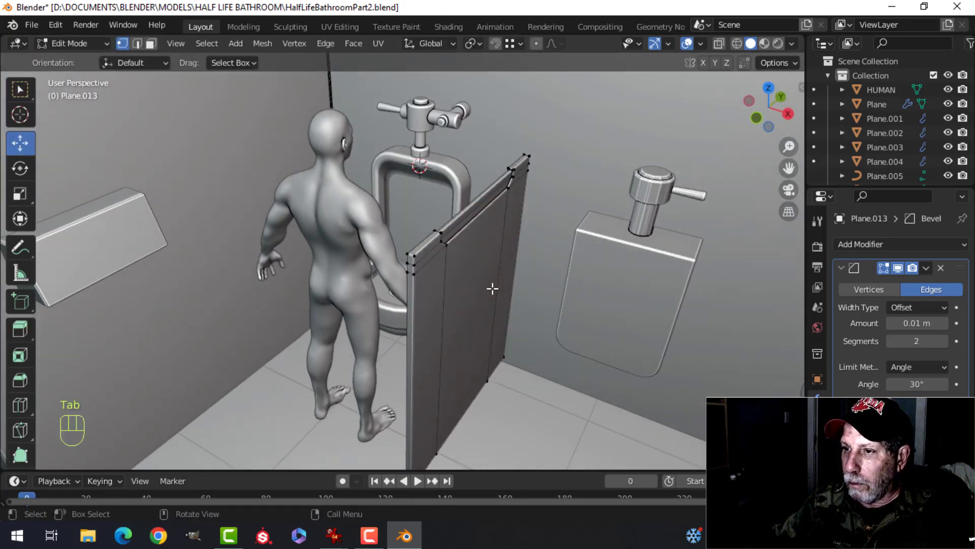
{"action": "key", "text": "a"}
{"action": "middle_click_drag", "start_coordinate": [475, 250], "coordinate": [501, 300], "text": "shift"}
{"action": "key", "text": "s"}
{"action": "key", "text": "x"}
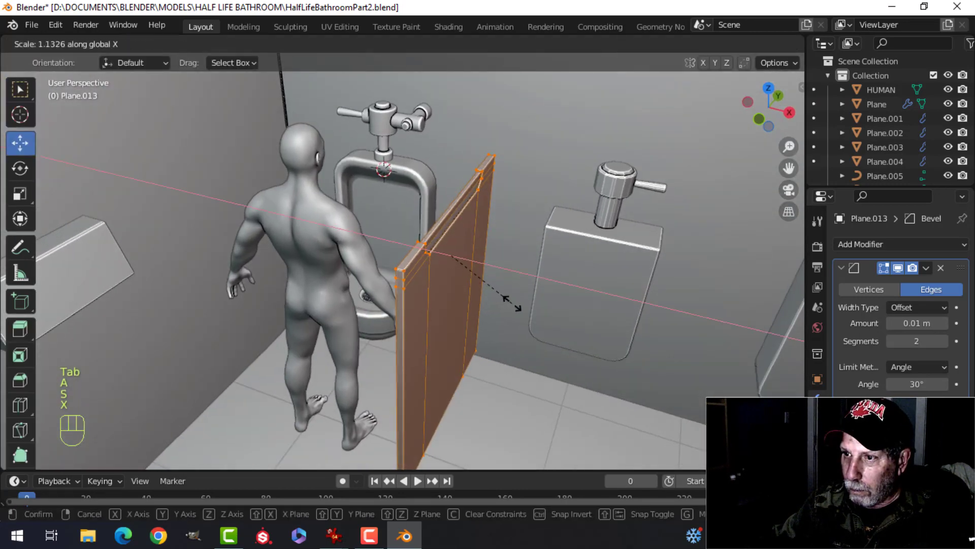
{"action": "left_click", "coordinate": [540, 307]}
{"action": "key", "text": "Tab"}
Examine the divider panel's thickness and placement beside the human figure and the urinals
{"action": "scroll", "coordinate": [445, 293], "scroll_direction": "up", "scroll_amount": 4}
{"action": "middle_click_drag", "start_coordinate": [537, 290], "coordinate": [384, 252]}
{"action": "key", "text": "alt+a"}
{"action": "scroll", "coordinate": [465, 274], "scroll_direction": "down", "scroll_amount": 4}
{"action": "scroll", "coordinate": [450, 283], "scroll_direction": "up", "scroll_amount": 3}
{"action": "middle_click_drag", "start_coordinate": [384, 252], "coordinate": [384, 271], "text": "shift"}
{"action": "middle_click_drag", "start_coordinate": [384, 271], "coordinate": [319, 281]}
{"action": "scroll", "coordinate": [365, 272], "scroll_direction": "down", "scroll_amount": 2}
{"action": "middle_click_drag", "start_coordinate": [319, 280], "coordinate": [328, 272]}
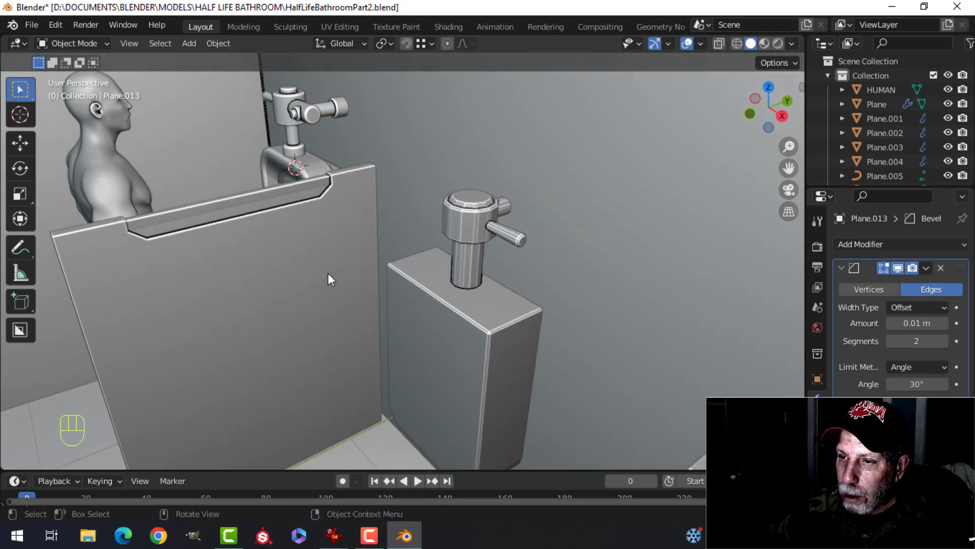
Duplicate the divider panel's narrow wall-side face and move the copy about 0.1 m along X, clear of the panel
{"action": "left_click", "coordinate": [344, 247]}
{"action": "key", "text": "Tab"}
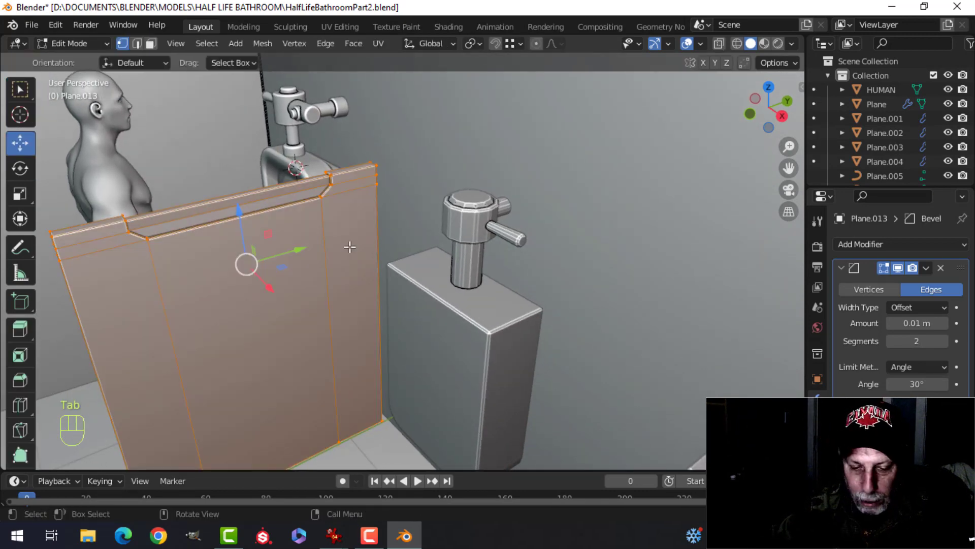
{"action": "key", "text": "2"}
{"action": "left_click", "coordinate": [378, 235]}
{"action": "middle_click_drag", "start_coordinate": [298, 259], "coordinate": [387, 285], "text": "shift"}
{"action": "key", "text": "3"}
{"action": "left_click", "coordinate": [339, 265]}
{"action": "key", "text": "shift+d"}
{"action": "right_click", "coordinate": [406, 334]}
{"action": "left_click_drag", "start_coordinate": [409, 350], "coordinate": [429, 349]}
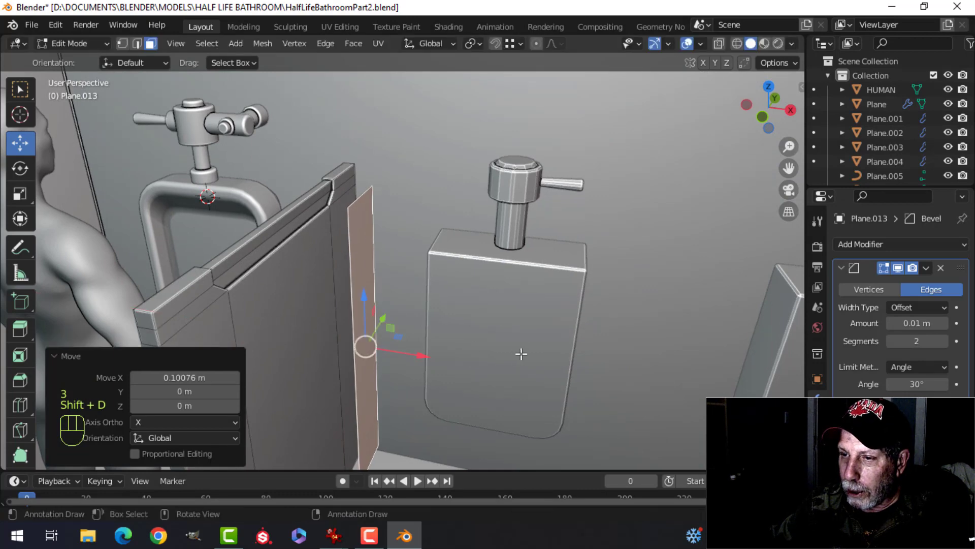
Scale the duplicated face to about 0.092 along Z to form a small bracket plate
{"action": "middle_click_drag", "start_coordinate": [484, 358], "coordinate": [514, 349]}
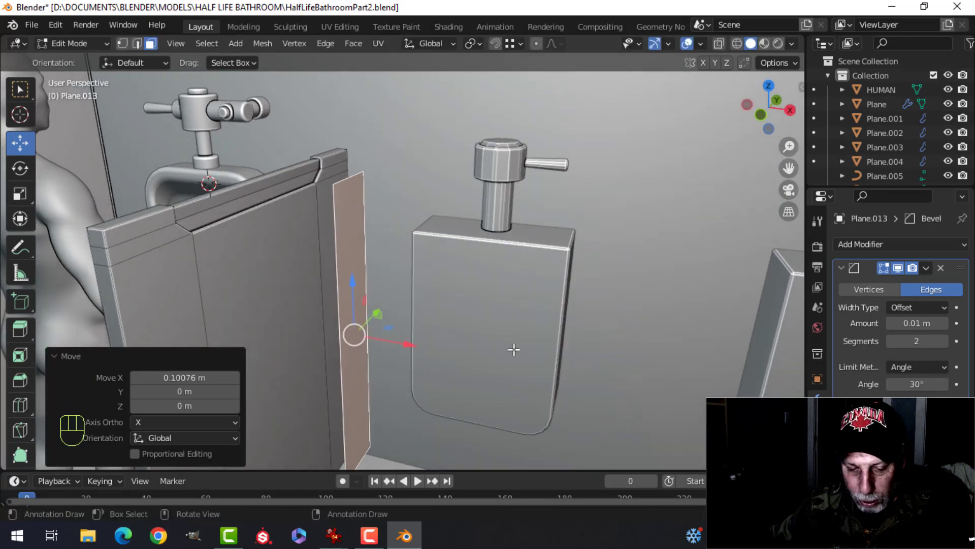
{"action": "key", "text": "s"}
{"action": "key", "text": "z"}
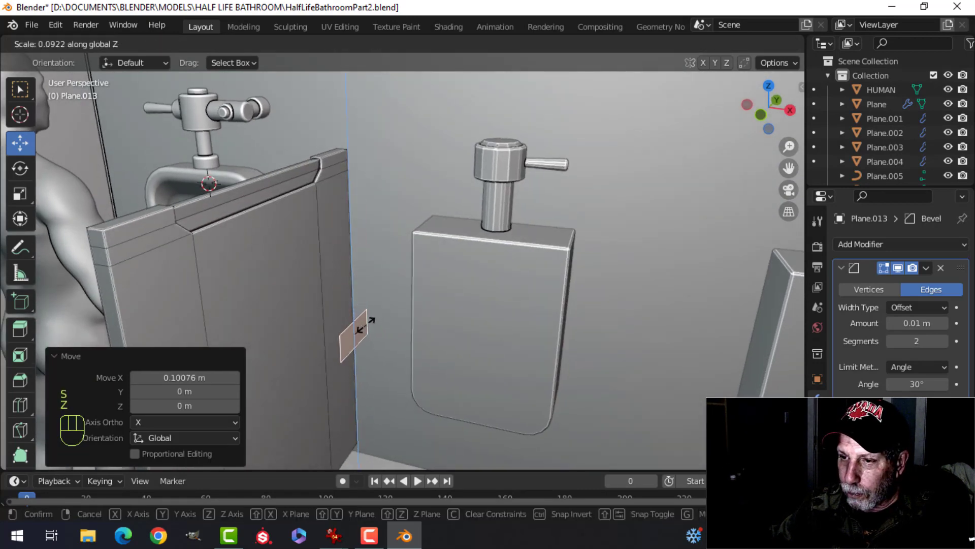
{"action": "left_click", "coordinate": [365, 325]}
{"action": "middle_click_drag", "start_coordinate": [361, 328], "coordinate": [327, 354]}
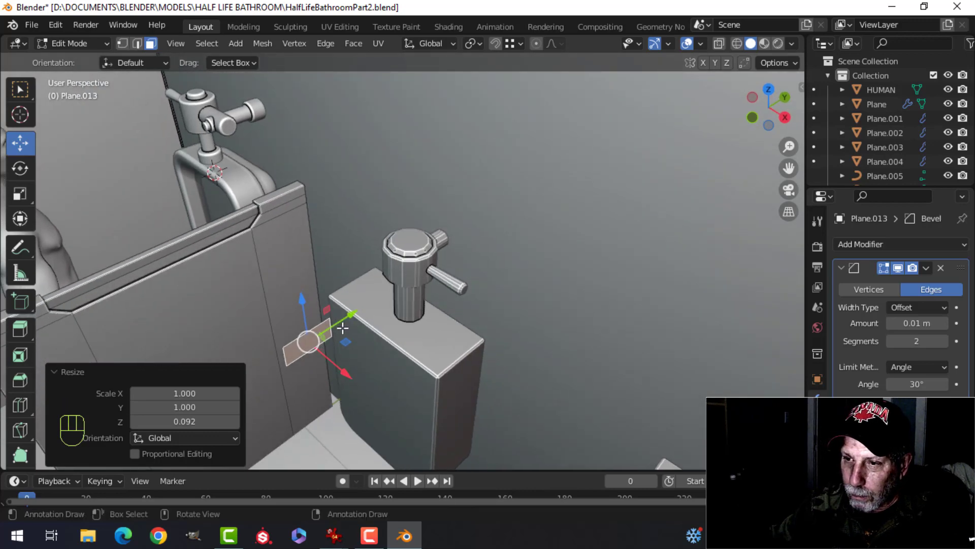
Move the small plate about 0.08 m along Y and about -0.069 m along X, towards the wall and panel
{"action": "left_click_drag", "start_coordinate": [348, 318], "coordinate": [357, 307]}
{"action": "middle_click_drag", "start_coordinate": [343, 325], "coordinate": [365, 291]}
{"action": "middle_click_drag", "start_coordinate": [405, 339], "coordinate": [381, 282], "text": "shift"}
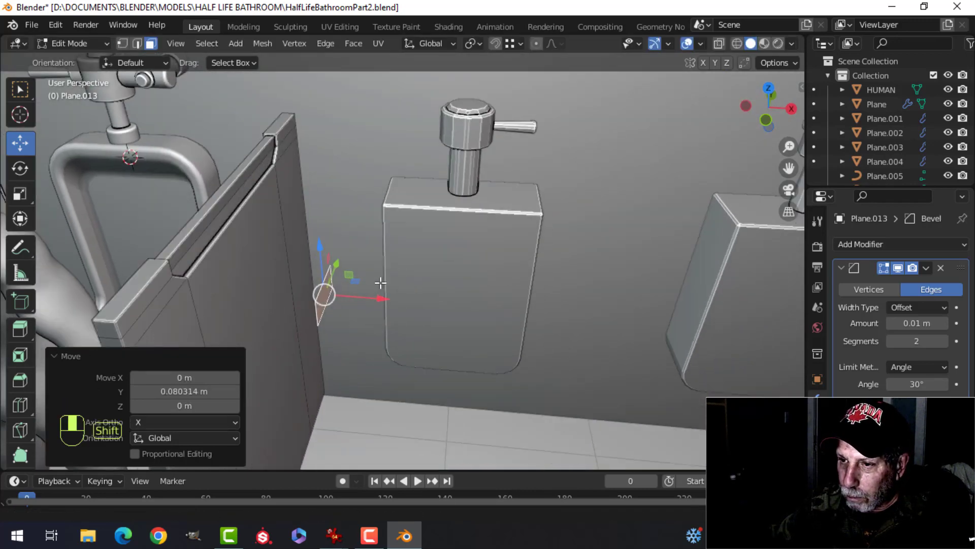
{"action": "left_click_drag", "start_coordinate": [379, 296], "coordinate": [365, 295]}
{"action": "scroll", "coordinate": [360, 276], "scroll_direction": "up", "scroll_amount": 4}
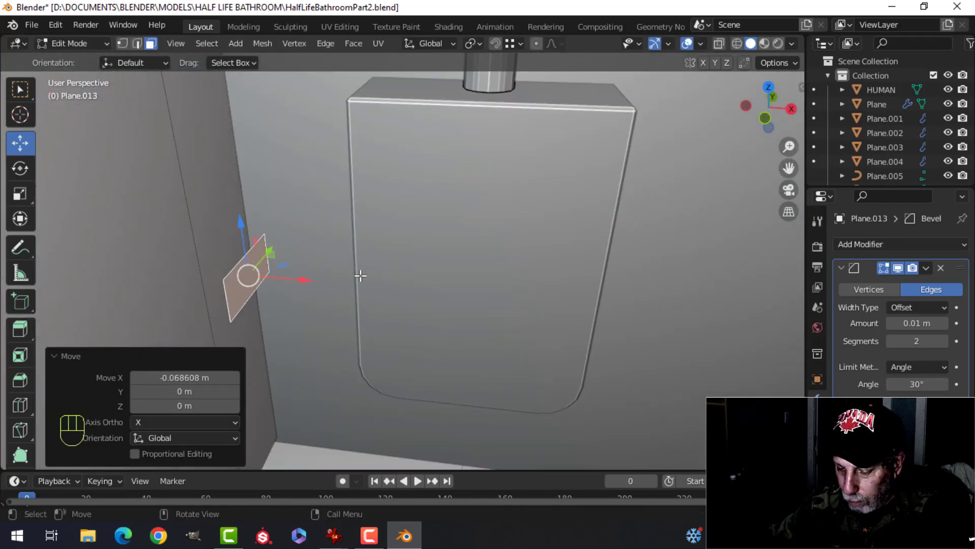
Separate the small plate from the divider panel into its own object
{"action": "key", "text": "p"}
{"action": "left_click", "coordinate": [360, 276]}
{"action": "key", "text": "Tab"}
Rescale the separated plate's height along the Z axis
{"action": "key", "text": "Tab"}
{"action": "key", "text": "a"}
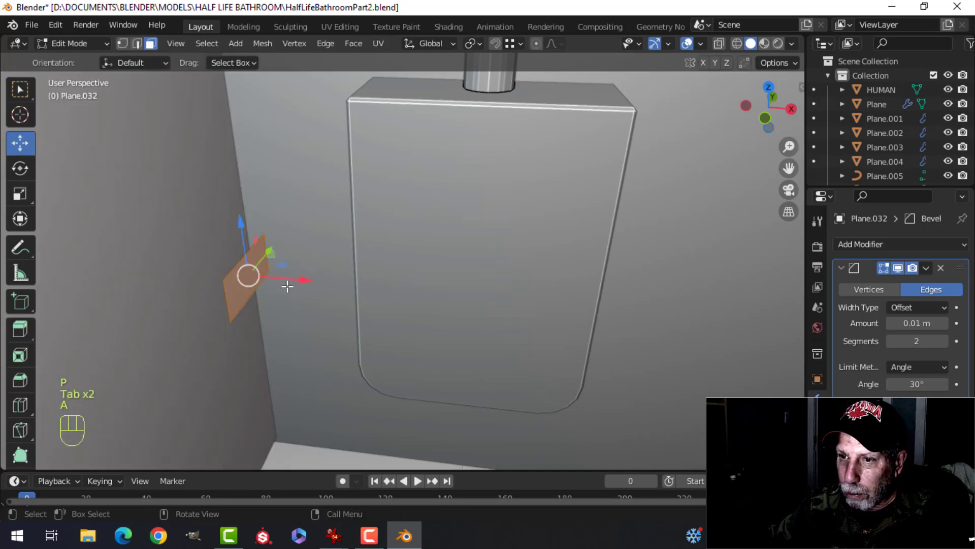
{"action": "middle_click_drag", "start_coordinate": [285, 279], "coordinate": [218, 289]}
{"action": "key", "text": "s"}
{"action": "key", "text": "z"}
{"action": "left_click", "coordinate": [357, 316]}
Extrude the plate's wall-side vertical edge along X to form an L-shaped bracket
{"action": "key", "text": "alt+a"}
{"action": "key", "text": "2"}
{"action": "left_click", "coordinate": [225, 249]}
{"action": "key", "text": "e"}
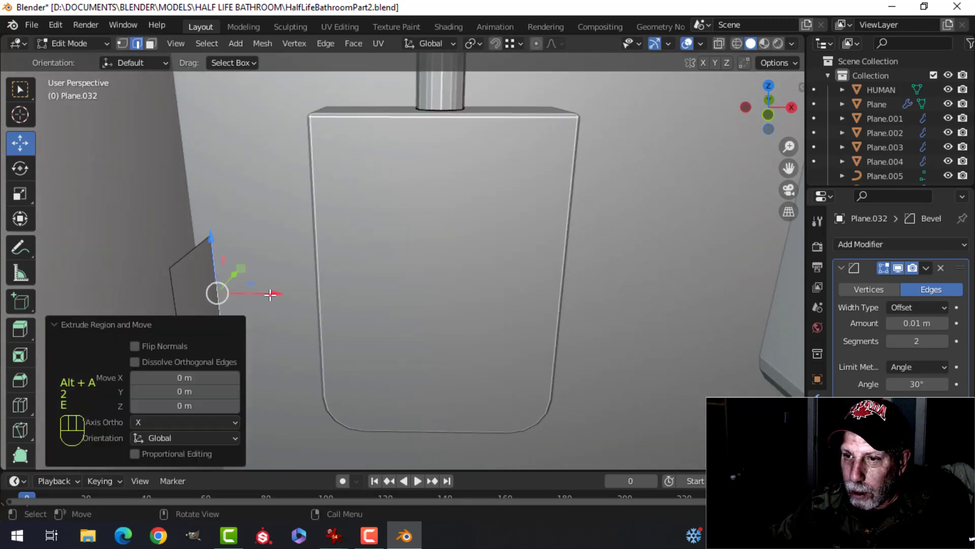
{"action": "left_click_drag", "start_coordinate": [270, 294], "coordinate": [322, 295]}
{"action": "middle_click_drag", "start_coordinate": [307, 307], "coordinate": [284, 292]}
{"action": "key", "text": "a"}
{"action": "scroll", "coordinate": [304, 292], "scroll_direction": "up", "scroll_amount": 5}
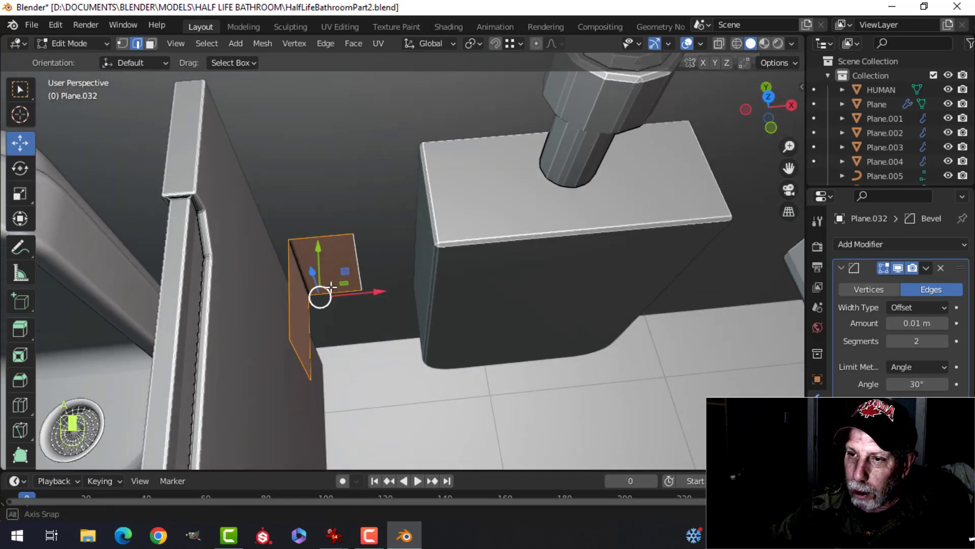
Collapse the bracket's Bevel modifier settings and add a Solidify modifier
{"action": "key", "text": "Tab"}
{"action": "middle_click_drag", "start_coordinate": [374, 277], "coordinate": [346, 269]}
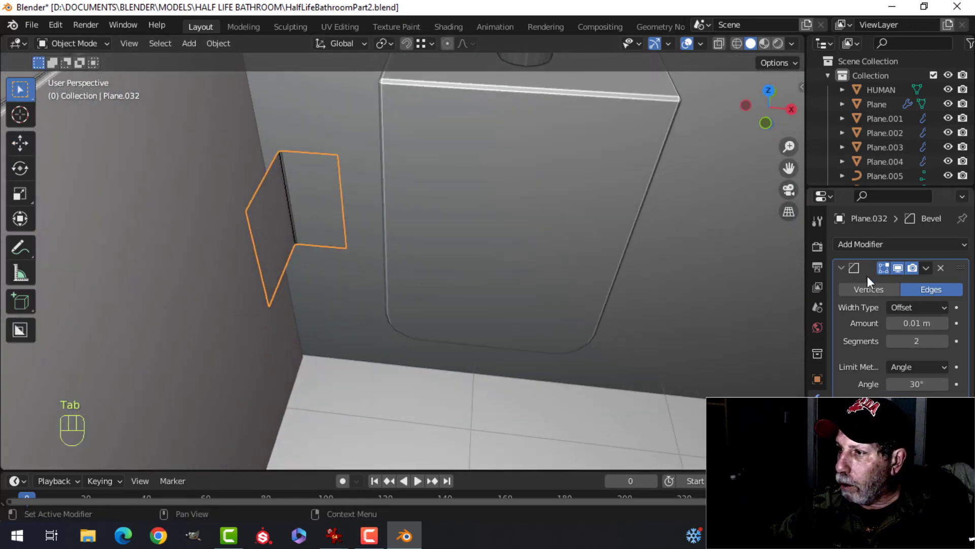
{"action": "left_click", "coordinate": [842, 269]}
{"action": "left_click", "coordinate": [866, 245]}
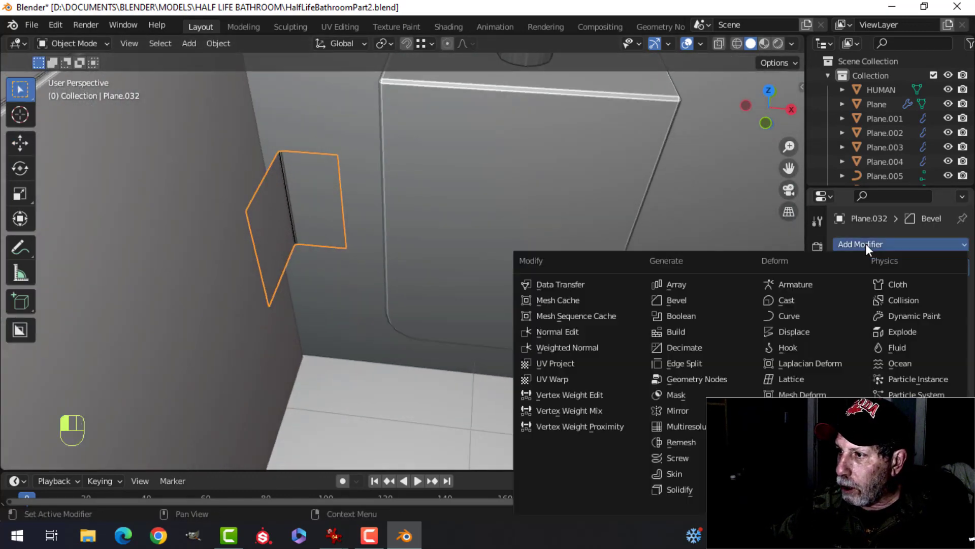
{"action": "left_click", "coordinate": [678, 489]}
{"action": "middle_click_drag", "start_coordinate": [474, 315], "coordinate": [508, 331]}
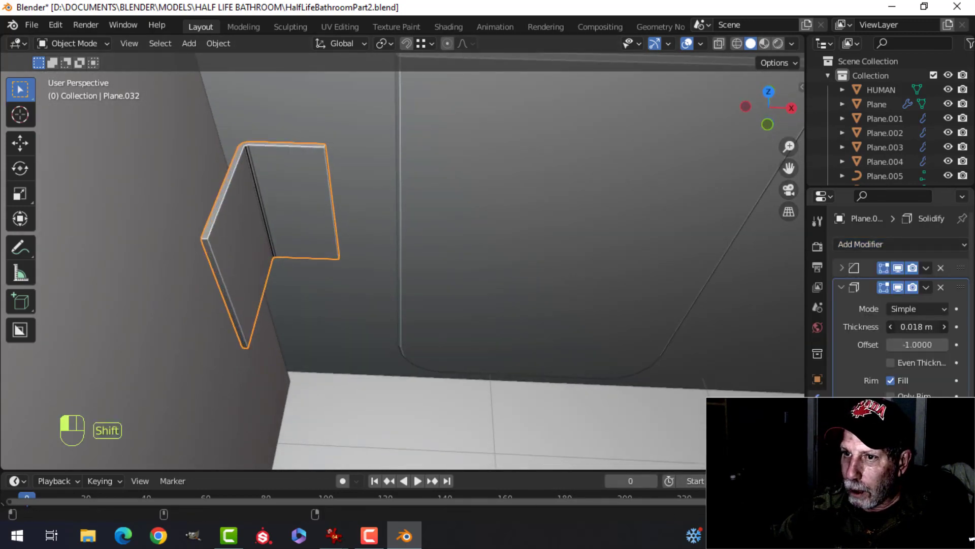
Set the bracket's Solidify thickness to 0.015 m and enable Even Thickness
{"action": "left_click_drag", "start_coordinate": [917, 326], "coordinate": [900, 327], "text": "shift"}
{"action": "middle_click_drag", "start_coordinate": [483, 265], "coordinate": [521, 278]}
{"action": "left_click_drag", "start_coordinate": [930, 325], "coordinate": [924, 327], "text": "shift"}
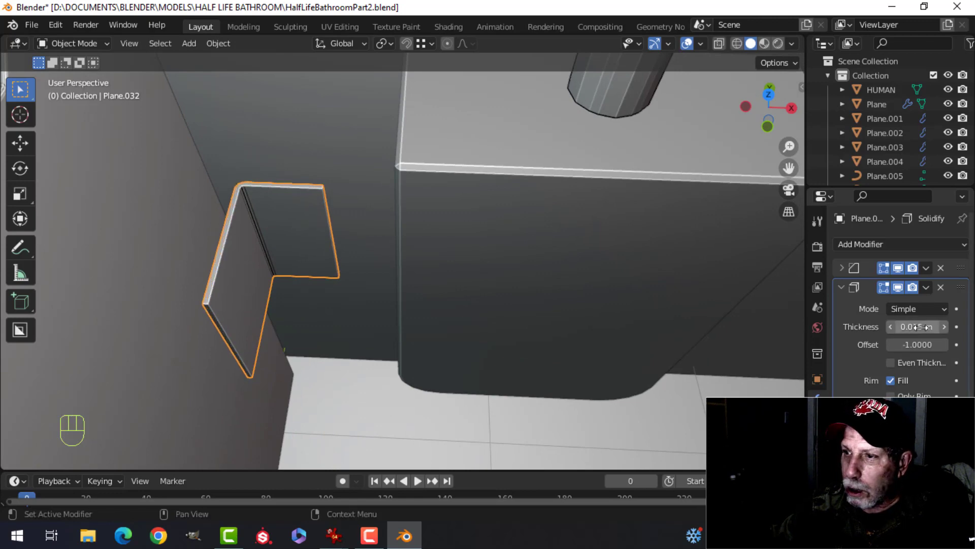
{"action": "left_click", "coordinate": [892, 364]}
Move the whole bracket mesh about -0.012 m along X against the side of the divider panel
{"action": "scroll", "coordinate": [229, 252], "scroll_direction": "up", "scroll_amount": 2}
{"action": "middle_click_drag", "start_coordinate": [227, 247], "coordinate": [263, 203]}
{"action": "scroll", "coordinate": [294, 228], "scroll_direction": "down", "scroll_amount": 3}
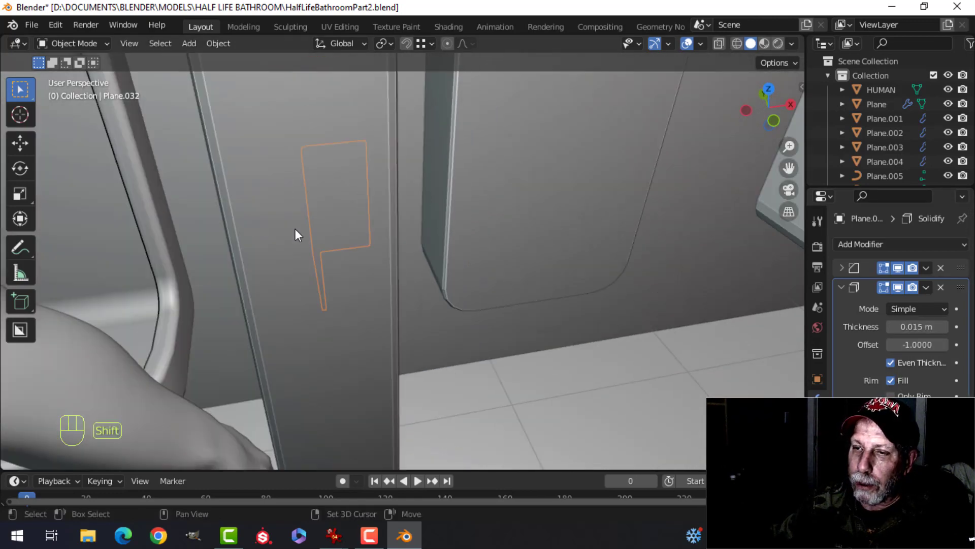
{"action": "middle_click_drag", "start_coordinate": [295, 235], "coordinate": [321, 229]}
{"action": "key", "text": "Tab"}
{"action": "key", "text": "a"}
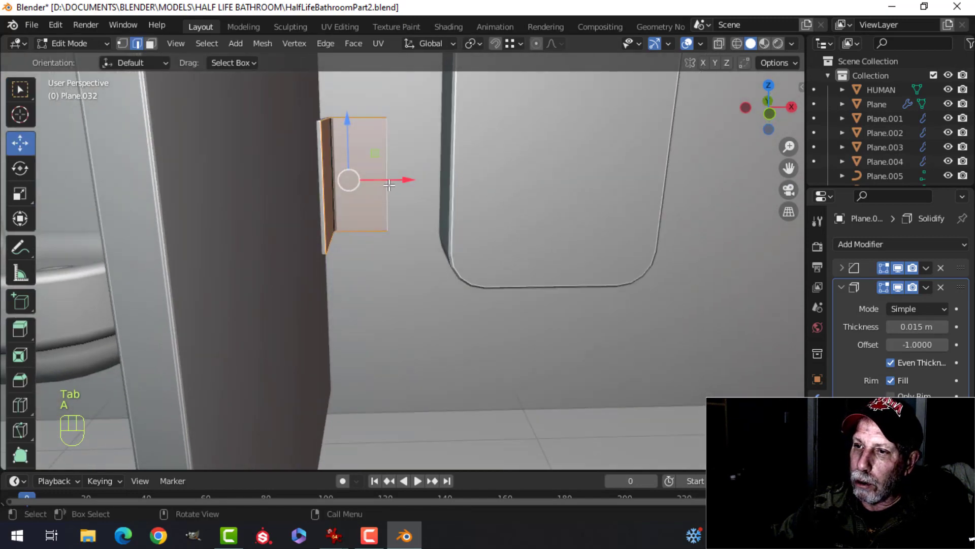
{"action": "left_click_drag", "start_coordinate": [389, 184], "coordinate": [393, 180]}
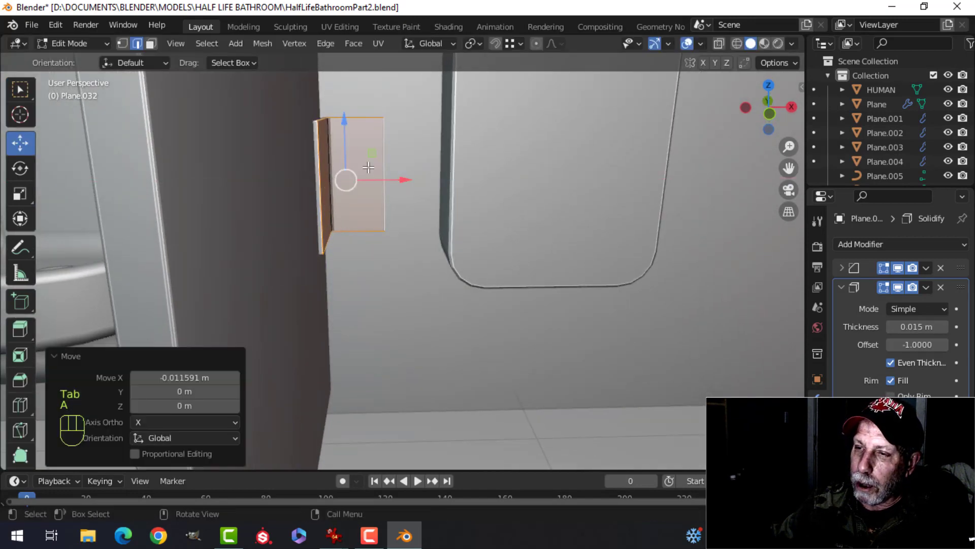
Move the bracket along the Y axis towards the back wall and leave mesh editing
{"action": "middle_click_drag", "start_coordinate": [368, 168], "coordinate": [320, 264]}
{"action": "key", "text": "g"}
{"action": "key", "text": "y"}
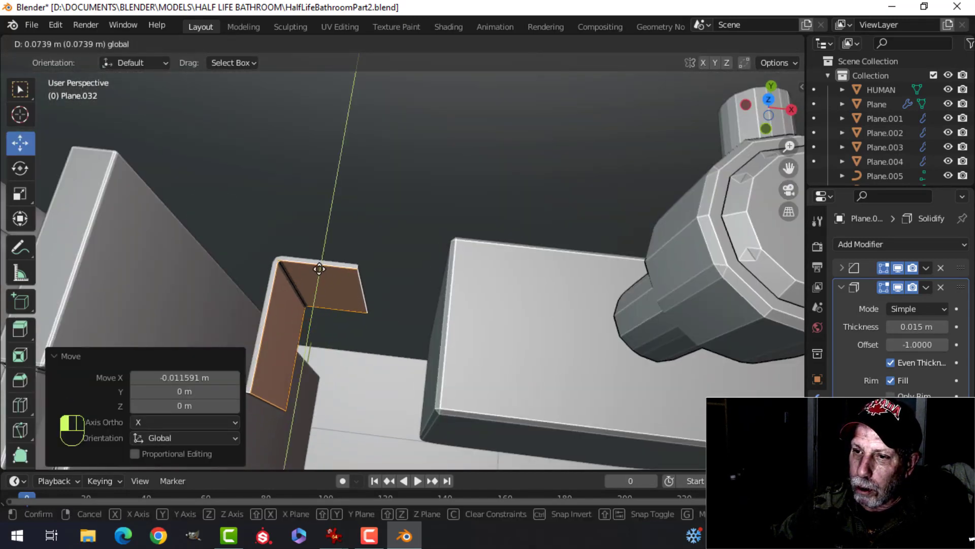
{"action": "left_click", "coordinate": [323, 264]}
{"action": "middle_click_drag", "start_coordinate": [323, 263], "coordinate": [386, 255]}
{"action": "key", "text": "Tab"}
{"action": "key", "text": "alt+a"}
Scale the bracket along the Z axis and raise it towards the upper part of the divider panel
{"action": "scroll", "coordinate": [378, 272], "scroll_direction": "down", "scroll_amount": 4}
{"action": "scroll", "coordinate": [320, 204], "scroll_direction": "down", "scroll_amount": 4}
{"action": "scroll", "coordinate": [356, 260], "scroll_direction": "up", "scroll_amount": 1}
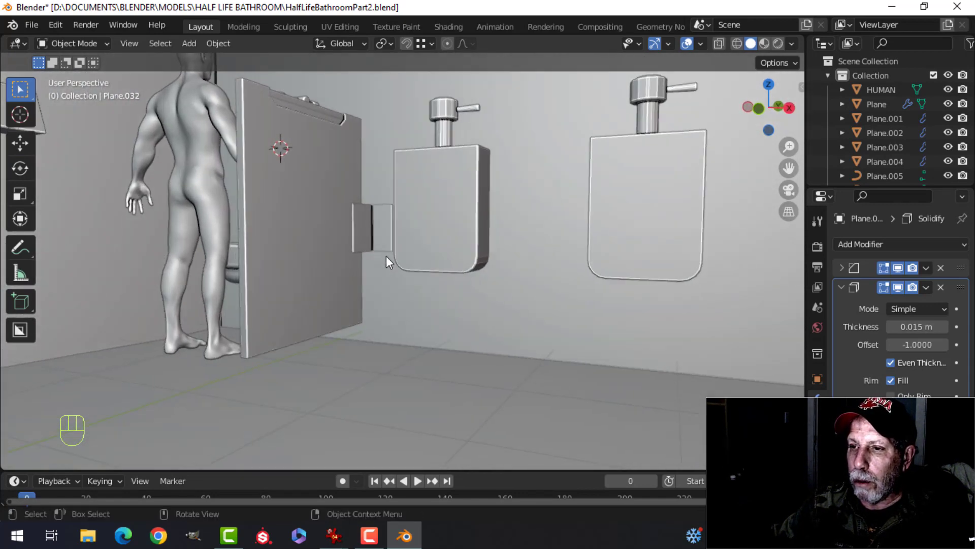
{"action": "key", "text": "Tab"}
{"action": "key", "text": "a"}
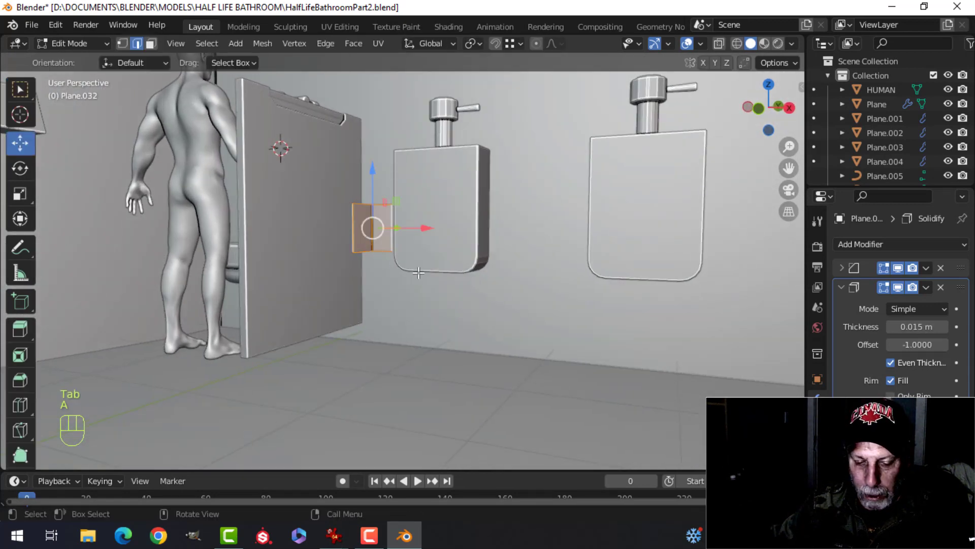
{"action": "key", "text": "s"}
{"action": "key", "text": "z"}
{"action": "left_click", "coordinate": [398, 256]}
{"action": "left_click_drag", "start_coordinate": [372, 175], "coordinate": [370, 115]}
{"action": "middle_click_drag", "start_coordinate": [376, 195], "coordinate": [410, 273]}
{"action": "key", "text": "Tab"}
Shorten the raised bracket further along the Z axis
{"action": "scroll", "coordinate": [354, 251], "scroll_direction": "up", "scroll_amount": 4}
{"action": "scroll", "coordinate": [308, 263], "scroll_direction": "up", "scroll_amount": 1}
{"action": "key", "text": "Tab"}
{"action": "key", "text": "a"}
{"action": "key", "text": "s"}
{"action": "key", "text": "z"}
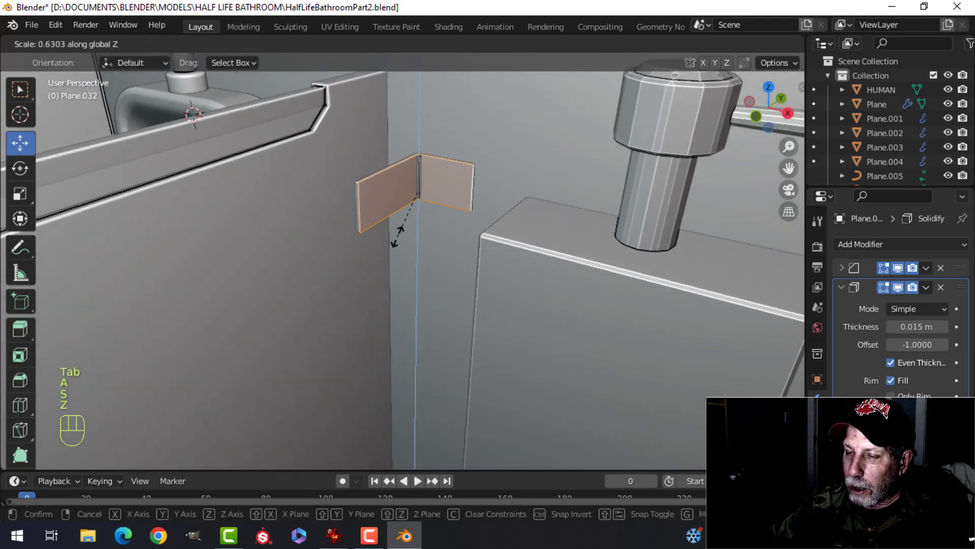
{"action": "left_click", "coordinate": [404, 221]}
{"action": "middle_click_drag", "start_coordinate": [404, 221], "coordinate": [395, 280]}
{"action": "key", "text": "Tab"}
Snap the 3D cursor to the centre of the bracket's wall-side face
{"action": "scroll", "coordinate": [390, 288], "scroll_direction": "up", "scroll_amount": 3}
{"action": "key", "text": "alt+a"}
{"action": "middle_click_drag", "start_coordinate": [373, 337], "coordinate": [359, 310], "text": "shift"}
{"action": "middle_click_drag", "start_coordinate": [375, 325], "coordinate": [445, 214]}
{"action": "key", "text": "Tab"}
{"action": "key", "text": "alt+a"}
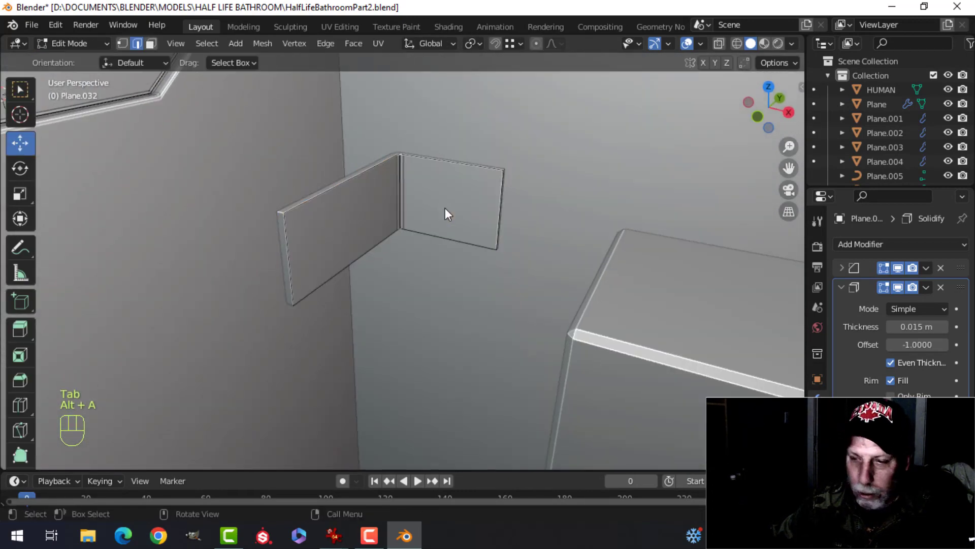
{"action": "key", "text": "3"}
{"action": "left_click", "coordinate": [445, 213]}
{"action": "key", "text": "shift+s"}
{"action": "left_click", "coordinate": [488, 306]}
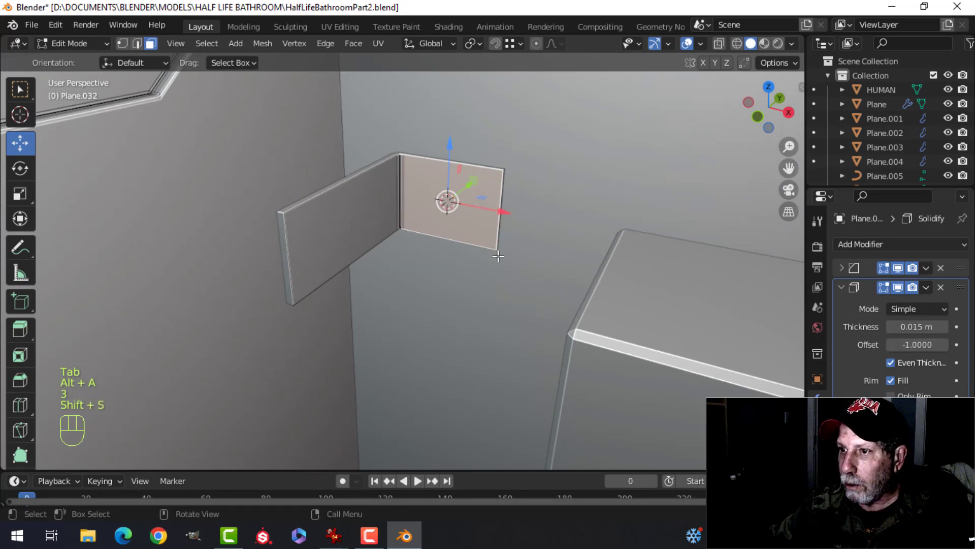
Add a mesh circle at the 3D cursor and scale it to about 0.087
{"action": "key", "text": "Tab"}
{"action": "key", "text": "shift+a"}
{"action": "mouse_move", "coordinate": [476, 232]}
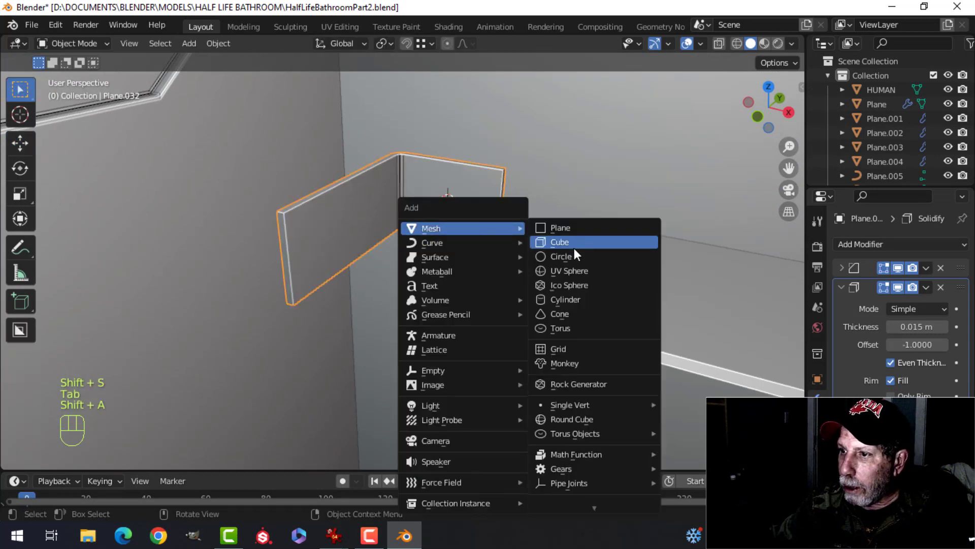
{"action": "left_click", "coordinate": [573, 256]}
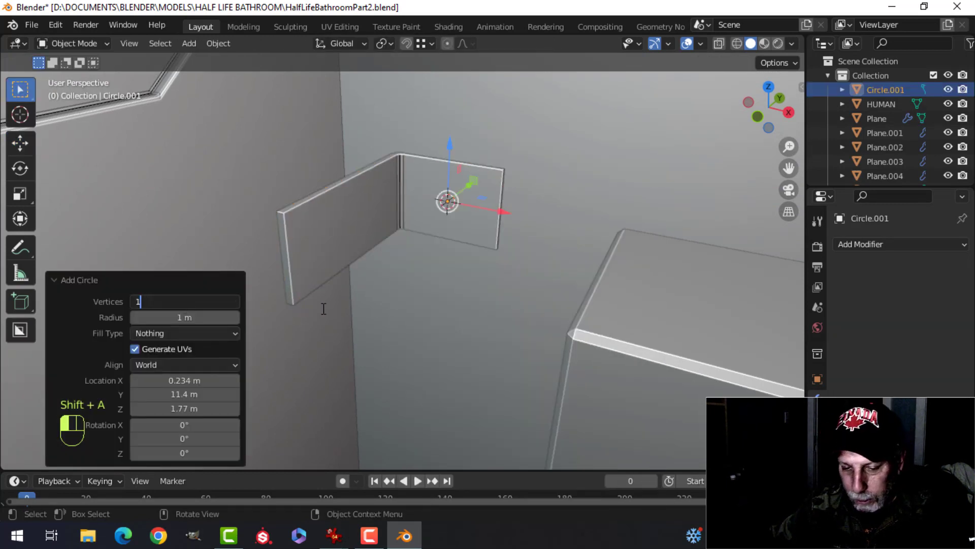
{"action": "scroll", "coordinate": [322, 308], "scroll_direction": "down", "scroll_amount": 5}
{"action": "key", "text": "Tab"}
{"action": "key", "text": "s"}
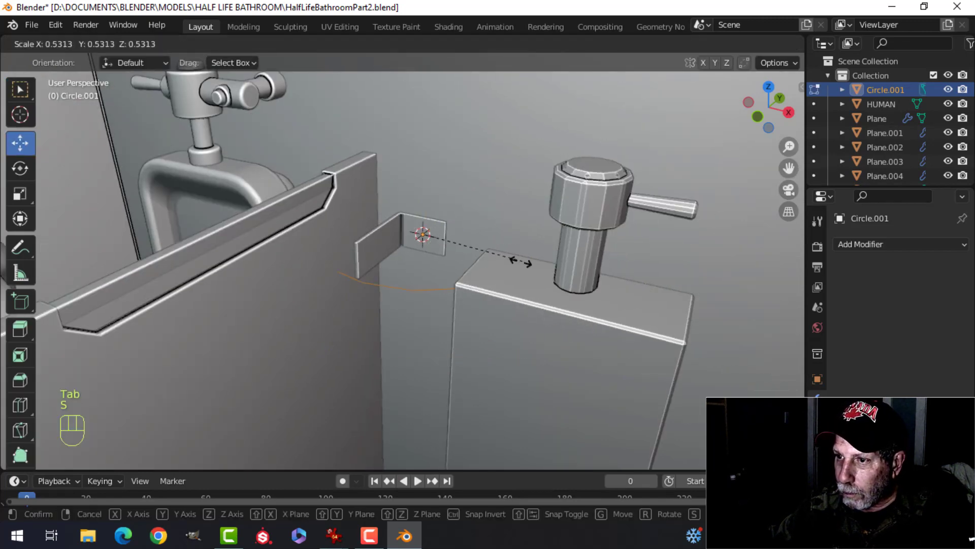
{"action": "left_click", "coordinate": [429, 241]}
{"action": "scroll", "coordinate": [445, 246], "scroll_direction": "up", "scroll_amount": 4}
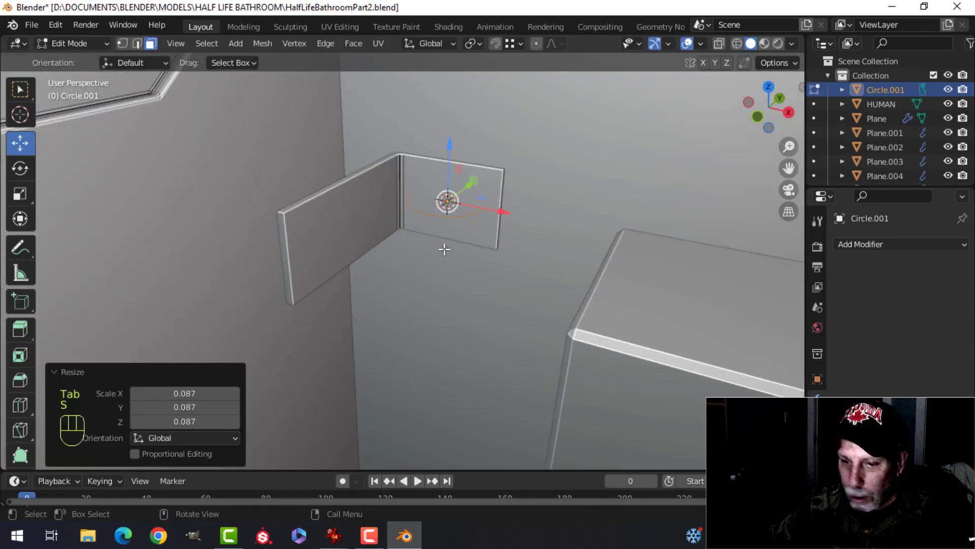
Rotate the circle 90° about the X axis, then shrink and fill it within the bracket's wall-side face
{"action": "key", "text": "r"}
{"action": "left_click", "coordinate": [444, 249]}
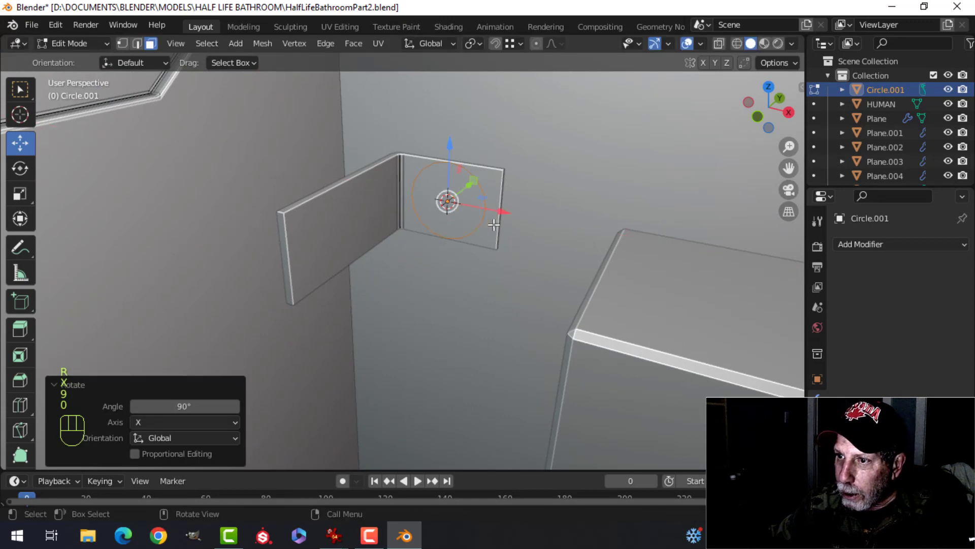
{"action": "key", "text": "s"}
{"action": "left_click", "coordinate": [477, 226]}
{"action": "key", "text": "f"}
Move the filled circle about -0.019 m along Y and extrude it towards the wall into a thin disc
{"action": "middle_click_drag", "start_coordinate": [477, 226], "coordinate": [421, 248]}
{"action": "left_click_drag", "start_coordinate": [425, 245], "coordinate": [409, 246]}
{"action": "middle_click_drag", "start_coordinate": [409, 247], "coordinate": [426, 263]}
{"action": "key", "text": "e"}
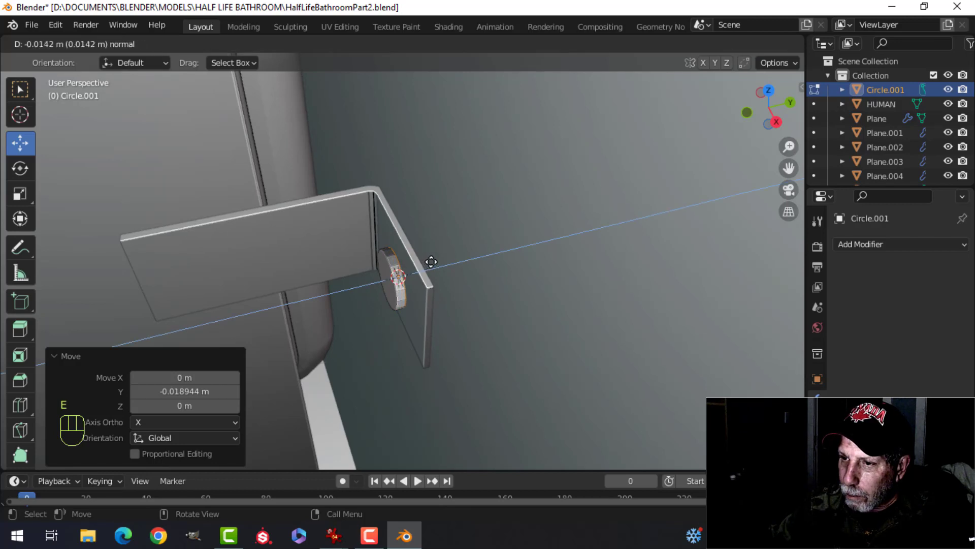
{"action": "left_click", "coordinate": [431, 262]}
Delete the disc's wall-facing back face and bevel its front rim with 2 segments
{"action": "key", "text": "x"}
{"action": "left_click", "coordinate": [388, 195]}
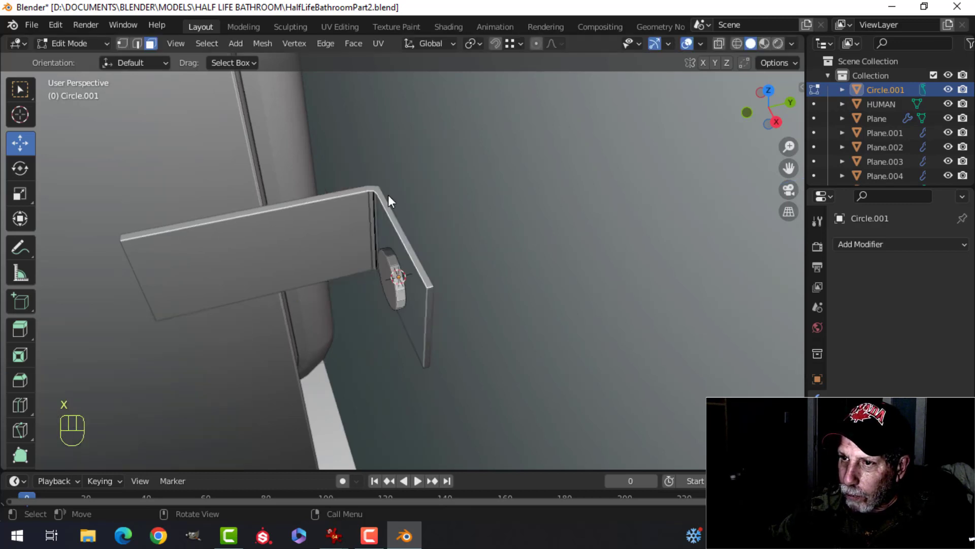
{"action": "key", "text": "a"}
{"action": "scroll", "coordinate": [417, 283], "scroll_direction": "up", "scroll_amount": 3}
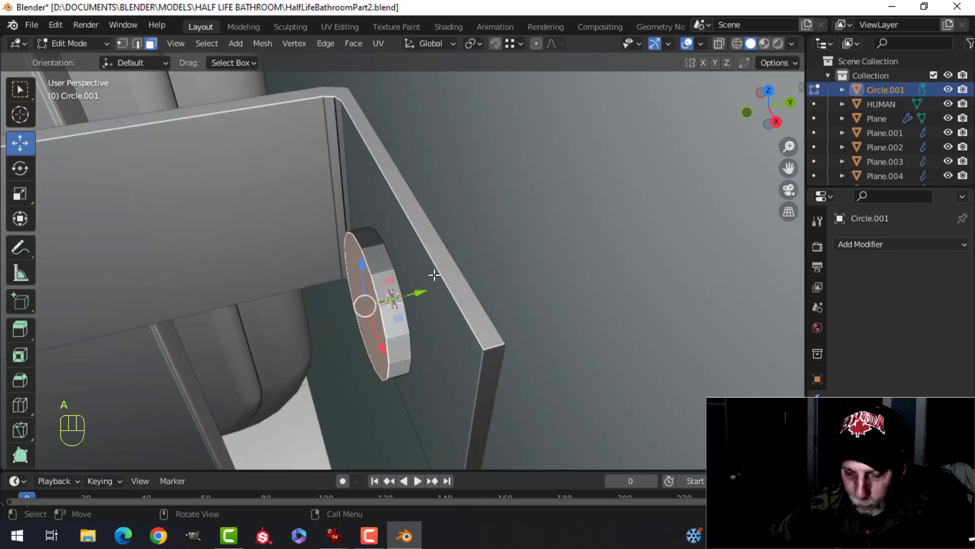
{"action": "key", "text": "ctrl+b"}
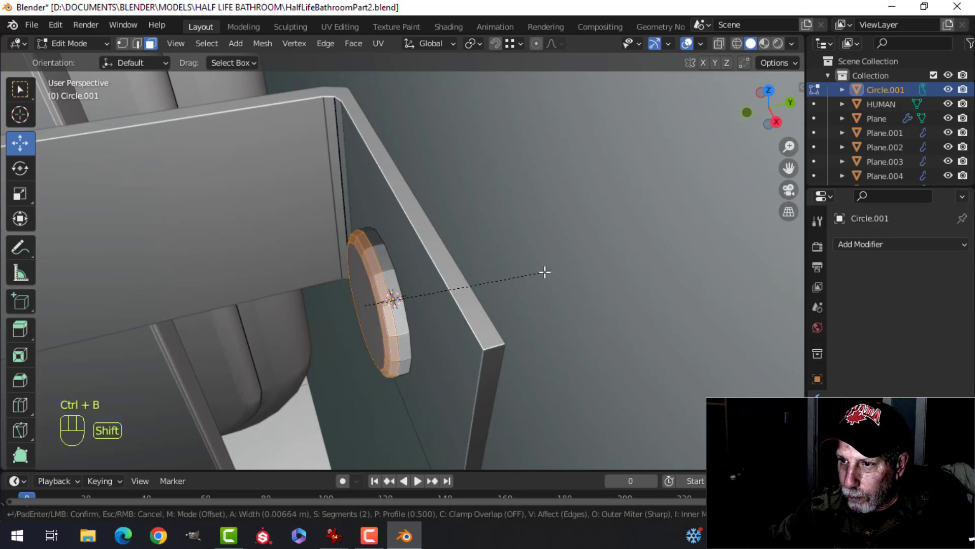
{"action": "left_click", "coordinate": [470, 272]}
Recalculate the disc's normals to the outside and move it about 0.009 m along Y against the bracket
{"action": "key", "text": "a"}
{"action": "key", "text": "alt+n"}
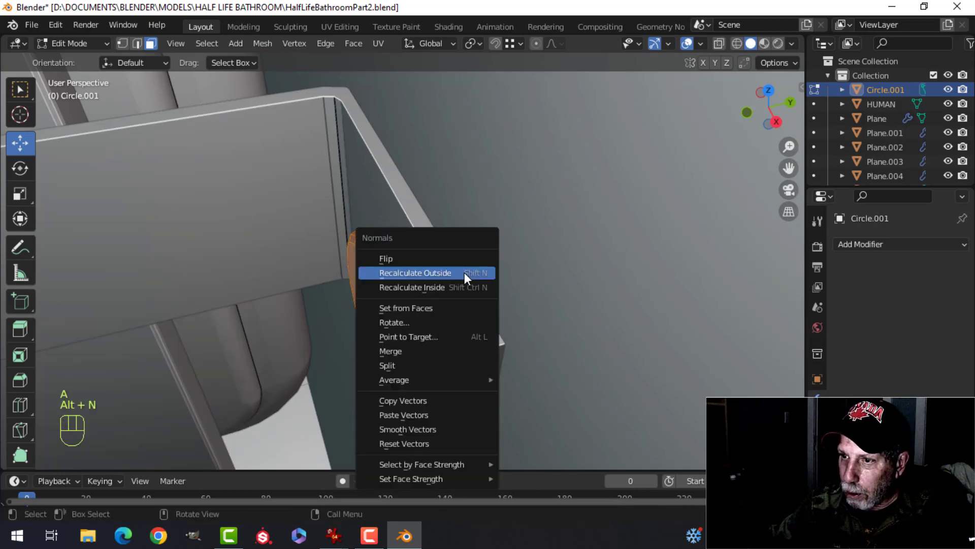
{"action": "left_click", "coordinate": [465, 277]}
{"action": "mouse_move", "coordinate": [438, 287]}
{"action": "left_mouse_down"}
{"action": "mouse_move", "coordinate": [445, 283]}
{"action": "mouse_move", "coordinate": [441, 291]}
{"action": "left_mouse_up"}
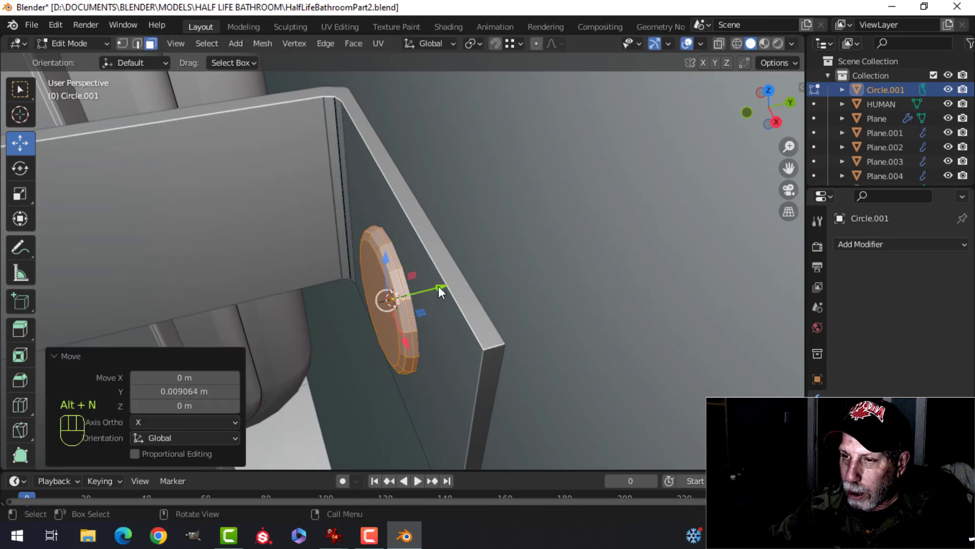
Leave mesh editing and shade the disc smooth
{"action": "key", "text": "Tab"}
{"action": "scroll", "coordinate": [440, 290], "scroll_direction": "down", "scroll_amount": 2}
{"action": "right_click", "coordinate": [374, 264]}
{"action": "left_click", "coordinate": [362, 258]}
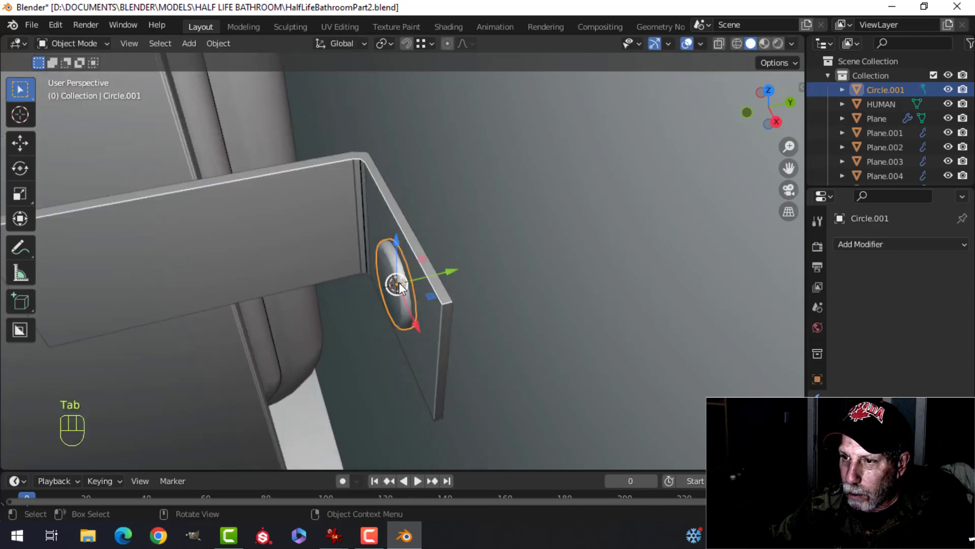
Select the L-shaped bracket and apply its Solidify modifier
{"action": "scroll", "coordinate": [400, 286], "scroll_direction": "down", "scroll_amount": 2}
{"action": "key", "text": "alt+a"}
{"action": "left_click", "coordinate": [391, 211]}
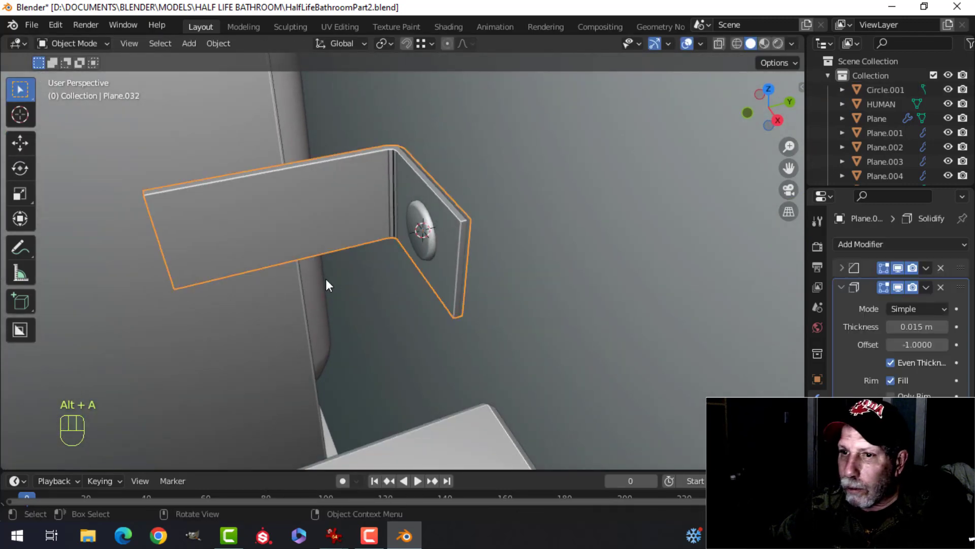
{"action": "middle_click_drag", "start_coordinate": [326, 279], "coordinate": [379, 303]}
{"action": "scroll", "coordinate": [383, 301], "scroll_direction": "up", "scroll_amount": 2}
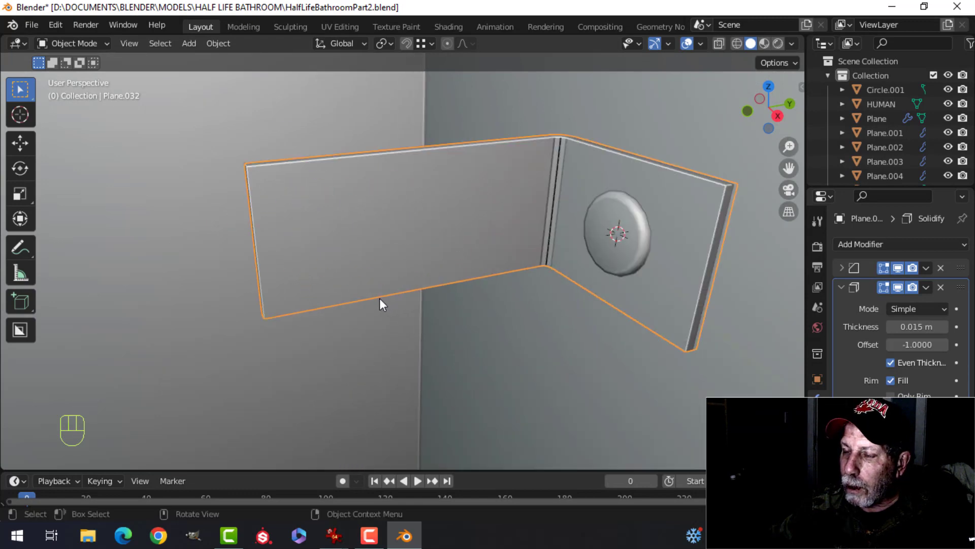
{"action": "scroll", "coordinate": [379, 297], "scroll_direction": "down", "scroll_amount": 3}
{"action": "scroll", "coordinate": [386, 294], "scroll_direction": "up", "scroll_amount": 1}
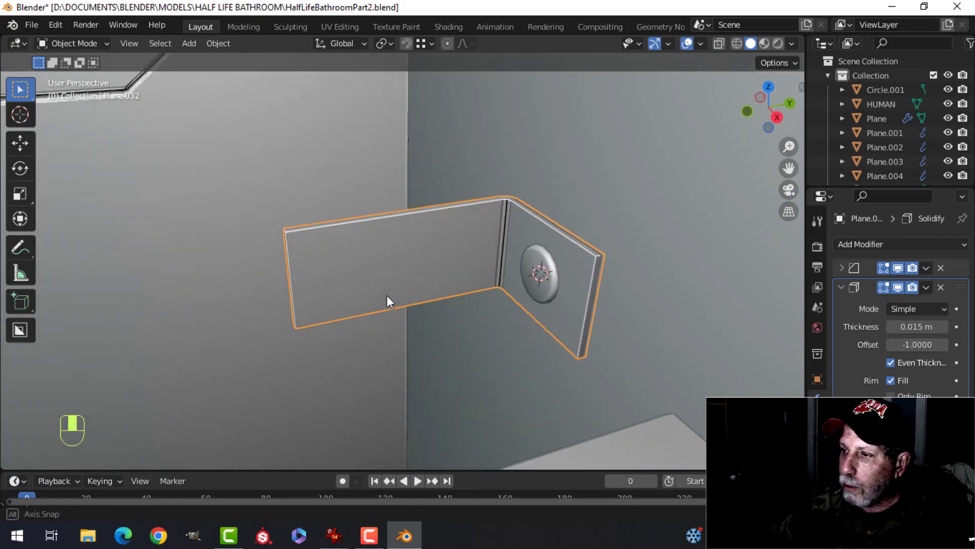
{"action": "left_click", "coordinate": [841, 267]}
{"action": "left_click", "coordinate": [841, 267]}
{"action": "left_click", "coordinate": [841, 287]}
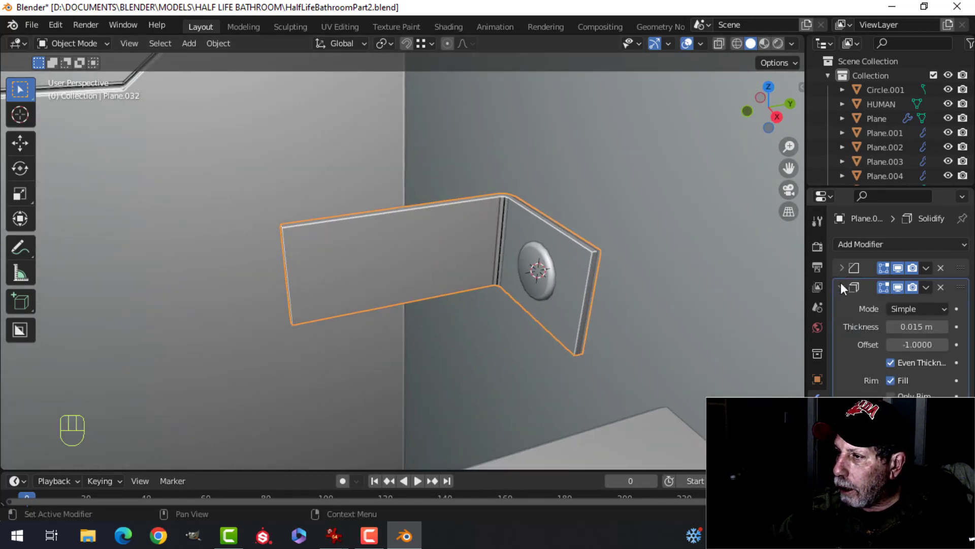
{"action": "key", "text": "ctrl+a"}
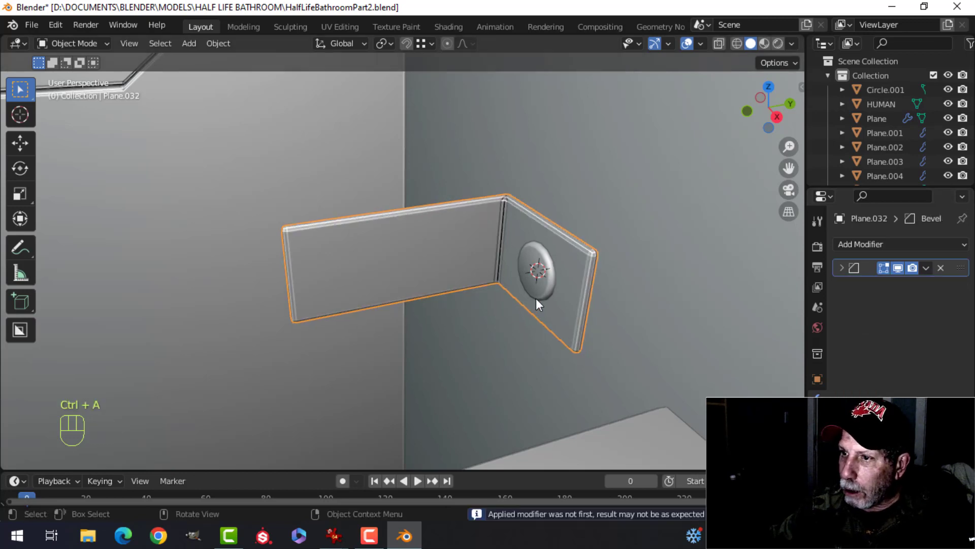
Shade the bracket smooth and add a Weighted Normal modifier to it
{"action": "right_click", "coordinate": [520, 213]}
{"action": "left_click", "coordinate": [520, 213]}
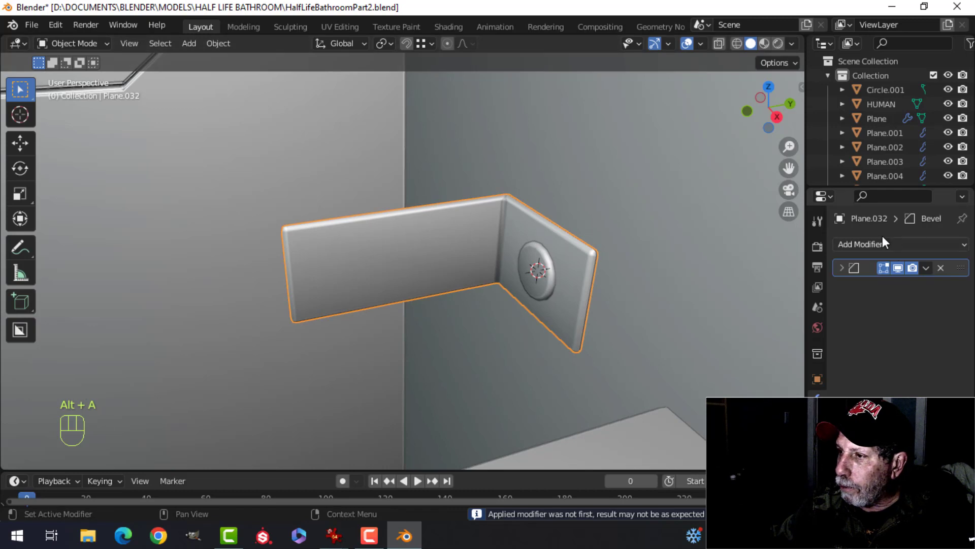
{"action": "left_click", "coordinate": [843, 244]}
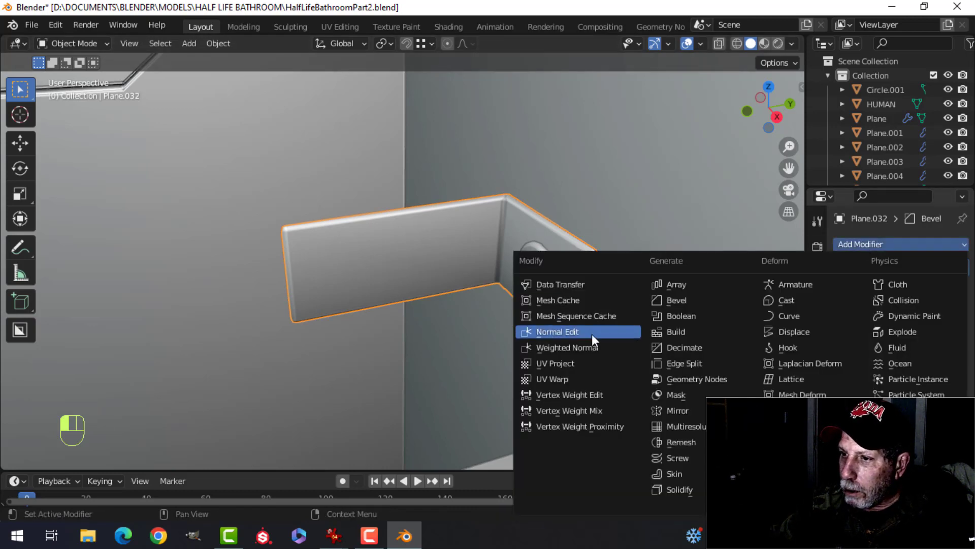
{"action": "left_click", "coordinate": [591, 348]}
Enable Auto Smooth normals for the bracket mesh
{"action": "left_click", "coordinate": [817, 481]}
{"action": "scroll", "coordinate": [889, 447], "scroll_direction": "down", "scroll_amount": 4}
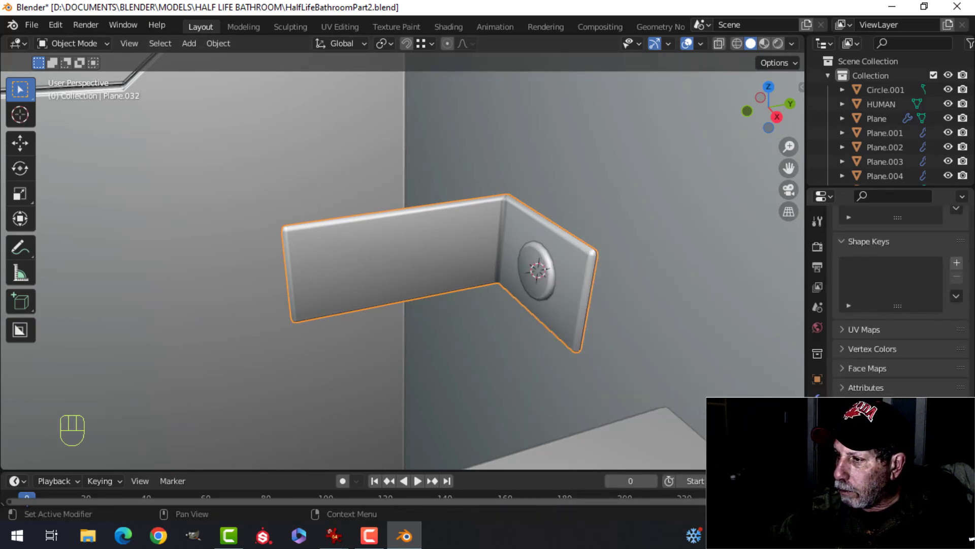
{"action": "left_click", "coordinate": [891, 425]}
{"action": "scroll", "coordinate": [656, 338], "scroll_direction": "up", "scroll_amount": 4}
Duplicate the whole mesh of the round fastener disc in place
{"action": "key", "text": "alt+a"}
{"action": "left_click", "coordinate": [696, 285]}
{"action": "scroll", "coordinate": [641, 331], "scroll_direction": "down", "scroll_amount": 6}
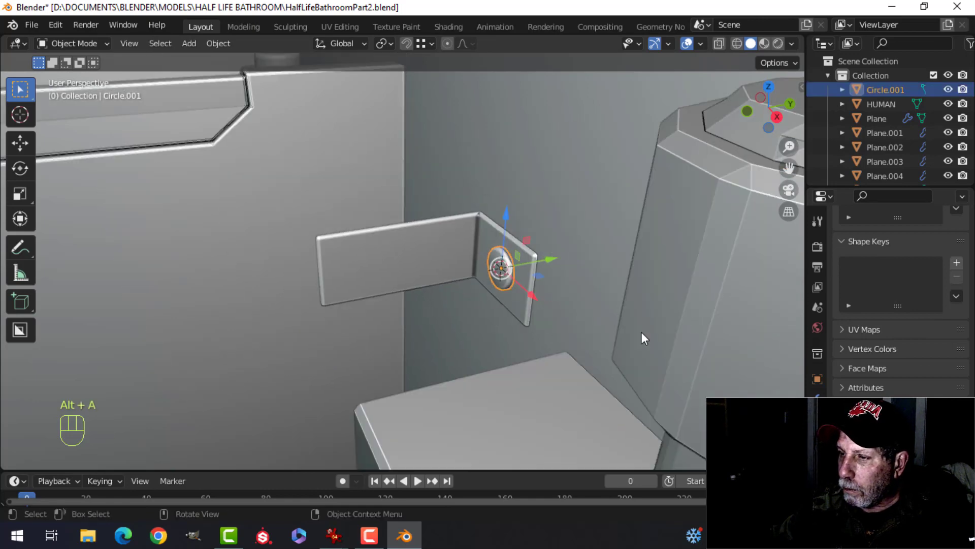
{"action": "middle_click_drag", "start_coordinate": [641, 332], "coordinate": [509, 355]}
{"action": "scroll", "coordinate": [491, 359], "scroll_direction": "up", "scroll_amount": 4}
{"action": "key", "text": "Tab"}
{"action": "key", "text": "a"}
{"action": "key", "text": "shift+d"}
{"action": "right_click", "coordinate": [509, 355]}
Rotate the duplicated disc -90° about the Z axis, followed by another 180° about Z
{"action": "type", "text": "r"}
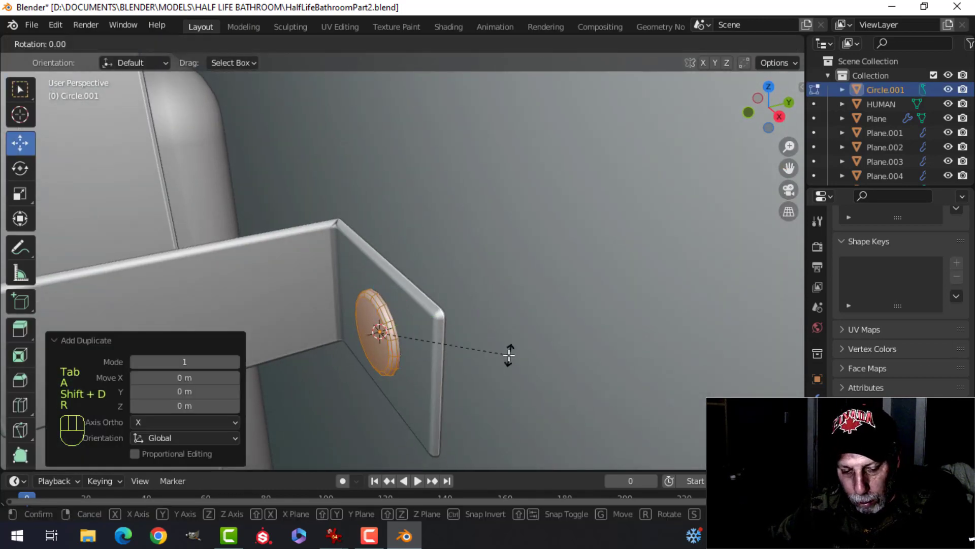
{"action": "type", "text": "z"}
{"action": "type", "text": "90"}
{"action": "left_click", "coordinate": [506, 353]}
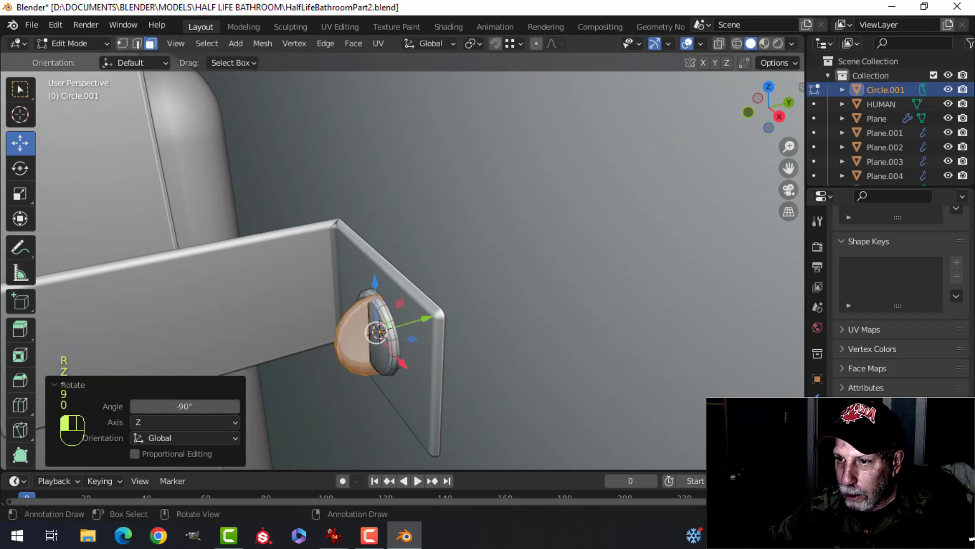
{"action": "type", "text": "r"}
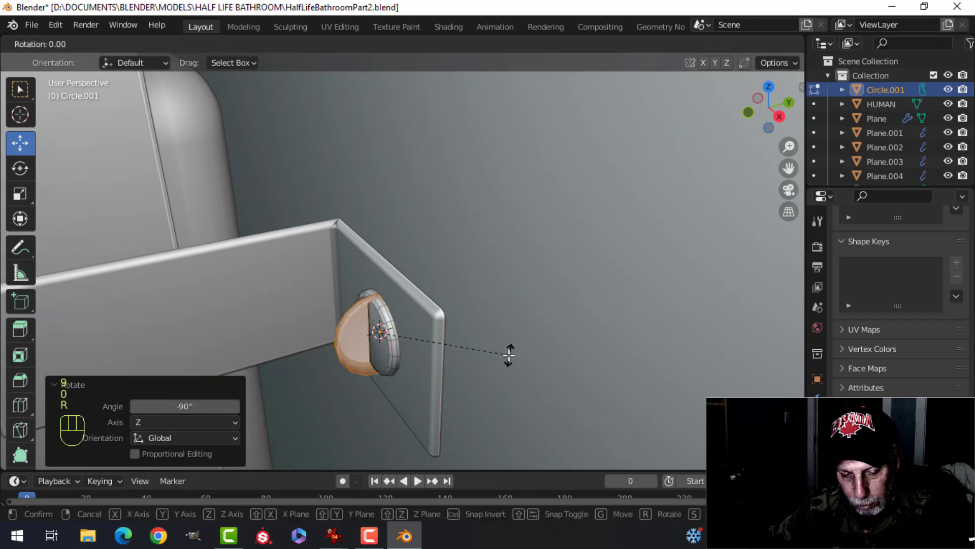
{"action": "type", "text": "z"}
{"action": "type", "text": "80"}
{"action": "left_click", "coordinate": [508, 353]}
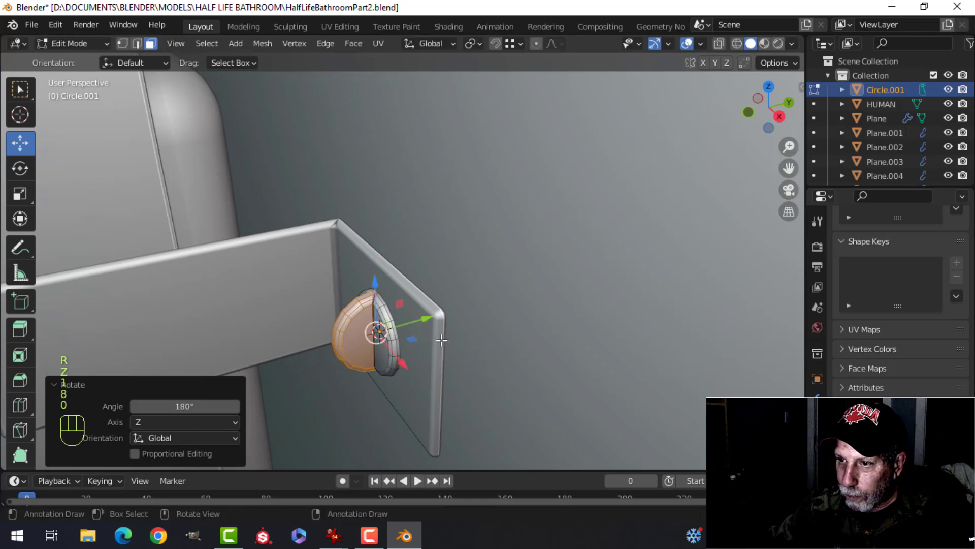
Move the duplicated disc about -0.157 m along the Y axis, away from the wall
{"action": "key", "text": "g"}
{"action": "key", "text": "y"}
{"action": "left_click", "coordinate": [281, 331]}
{"action": "middle_click_drag", "start_coordinate": [281, 331], "coordinate": [427, 310]}
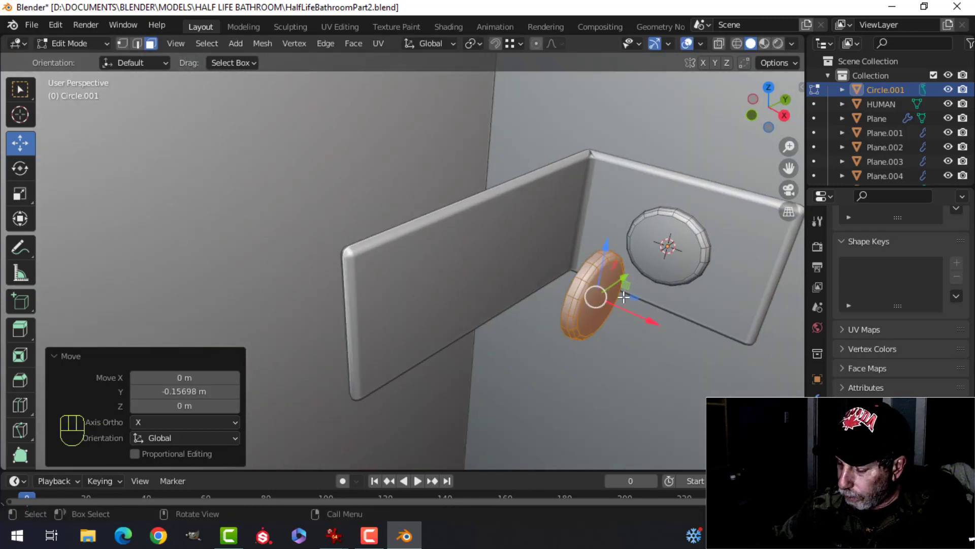
From the top view, place the duplicated disc against the bracket's divider-side leg and leave mesh editing
{"action": "key", "text": "KP_7"}
{"action": "middle_click_drag", "start_coordinate": [624, 296], "coordinate": [524, 261], "text": "shift"}
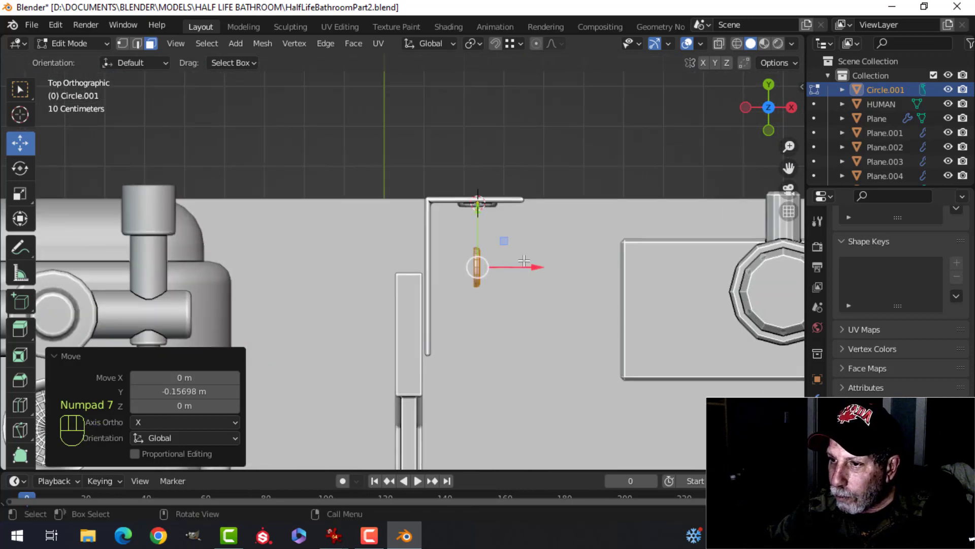
{"action": "scroll", "coordinate": [525, 261], "scroll_direction": "up", "scroll_amount": 1}
{"action": "key", "text": "g"}
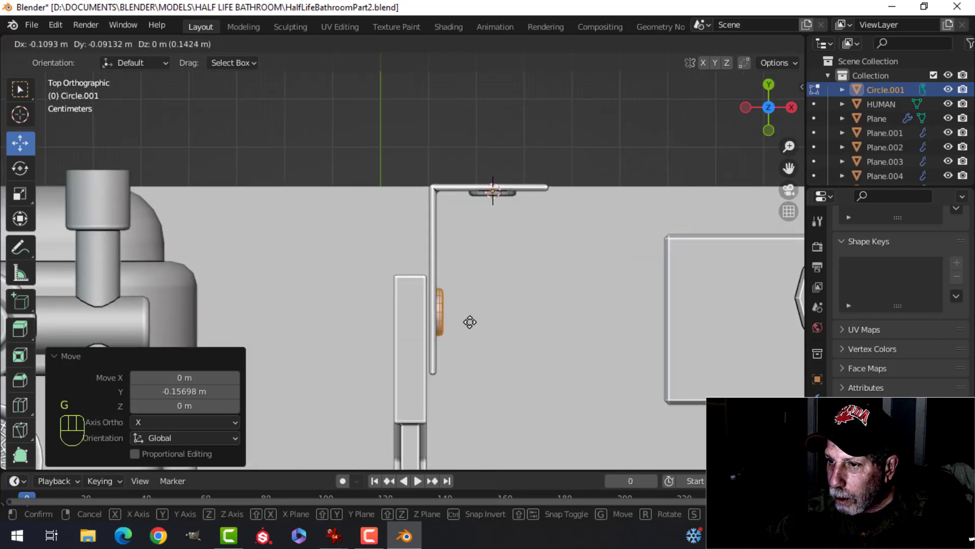
{"action": "left_click", "coordinate": [468, 323]}
{"action": "key", "text": "Tab"}
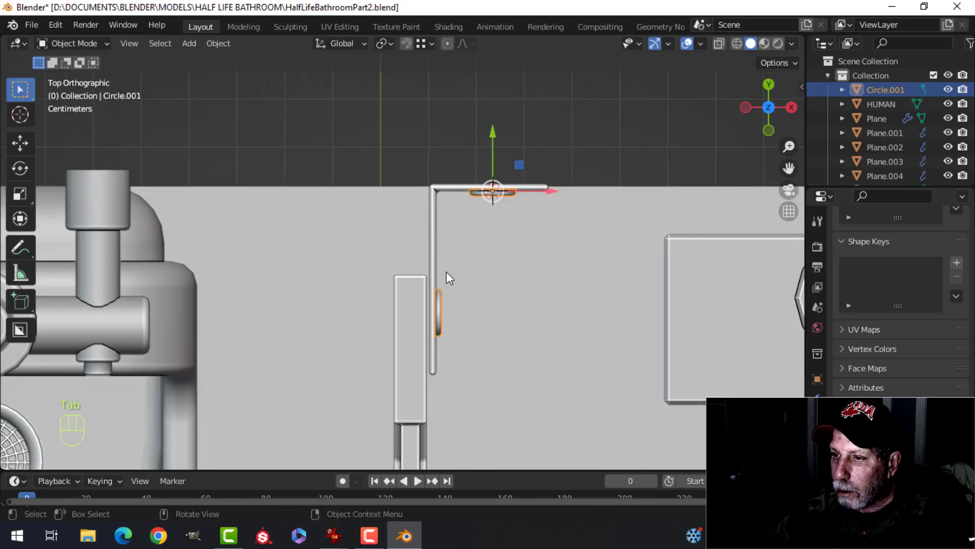
Move the bracket and both discs together about -0.009 m along X against the divider, then nudge them along Y
{"action": "left_click", "coordinate": [432, 248]}
{"action": "key", "text": "Tab"}
{"action": "key", "text": "a"}
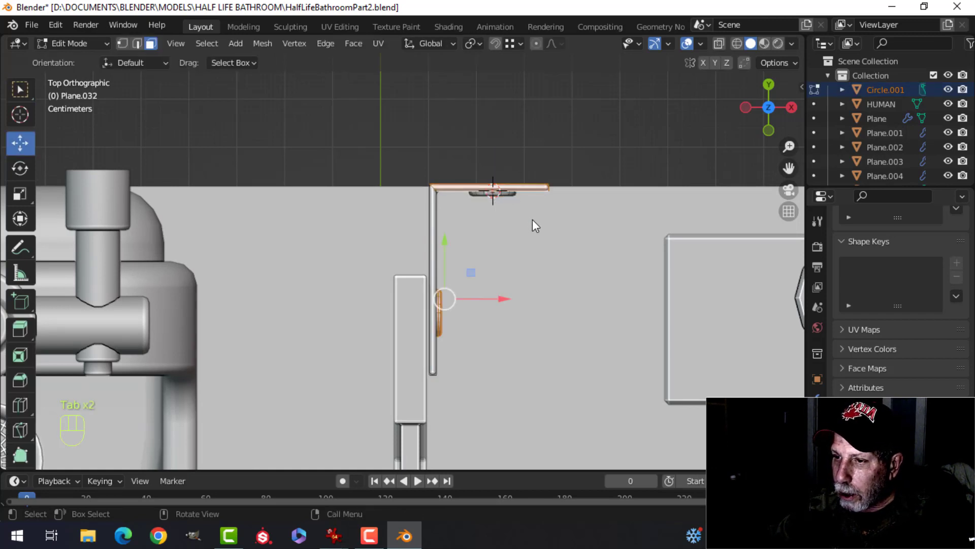
{"action": "left_click_drag", "start_coordinate": [519, 252], "coordinate": [513, 246]}
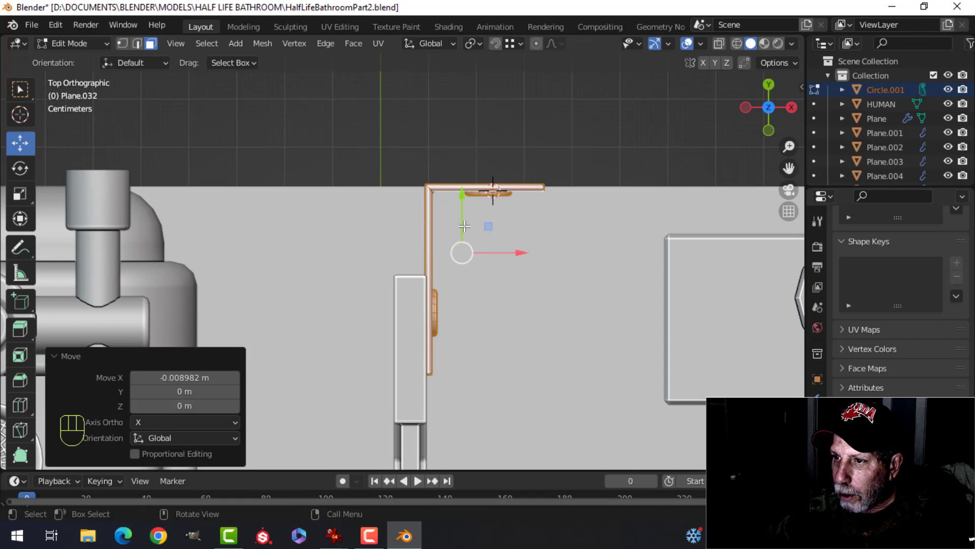
{"action": "left_click_drag", "start_coordinate": [463, 206], "coordinate": [462, 209]}
{"action": "middle_click_drag", "start_coordinate": [528, 281], "coordinate": [446, 186]}
{"action": "key", "text": "Tab"}
Clear the selection of the discs and select only the L-shaped bracket
{"action": "key", "text": "alt+a"}
{"action": "left_click", "coordinate": [389, 202]}
{"action": "scroll", "coordinate": [437, 209], "scroll_direction": "up", "scroll_amount": 3}
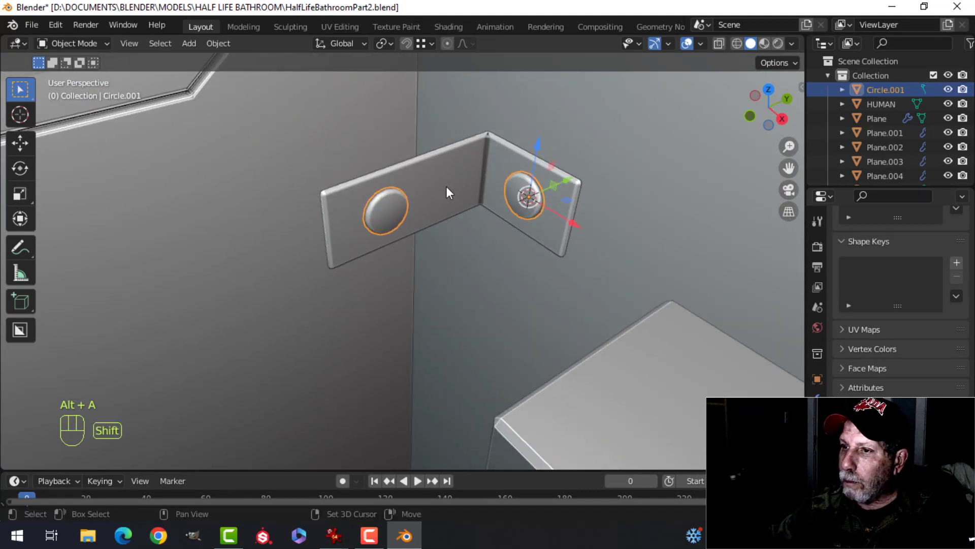
{"action": "key", "text": "alt+a"}
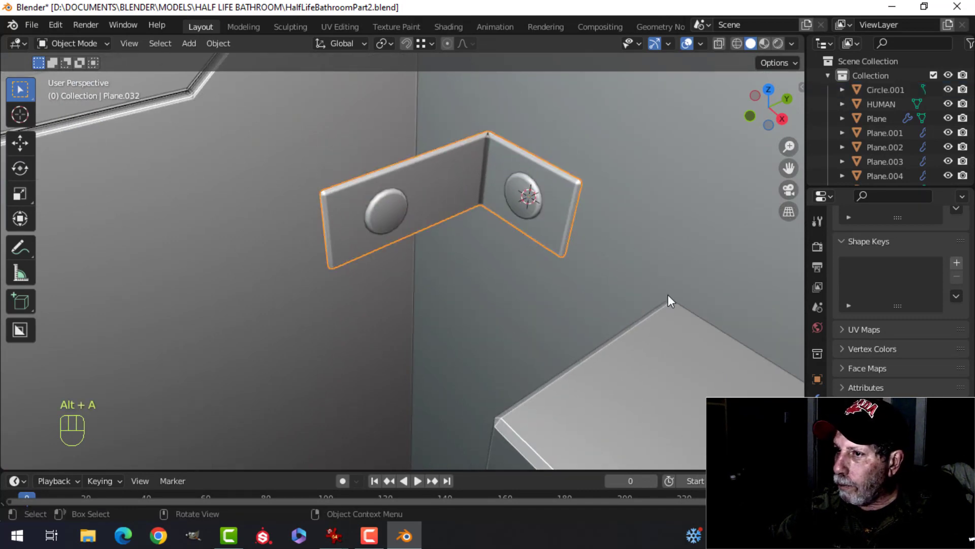
Bevel the vertical edges at the L-shaped bracket's corner with 4 segments and about 0.008 m width, and leave mesh editing
{"action": "scroll", "coordinate": [553, 193], "scroll_direction": "up", "scroll_amount": 3}
{"action": "middle_click_drag", "start_coordinate": [553, 193], "coordinate": [485, 304], "text": "shift"}
{"action": "key", "text": "Tab"}
{"action": "scroll", "coordinate": [485, 304], "scroll_direction": "up", "scroll_amount": 1}
{"action": "key", "text": "alt+a"}
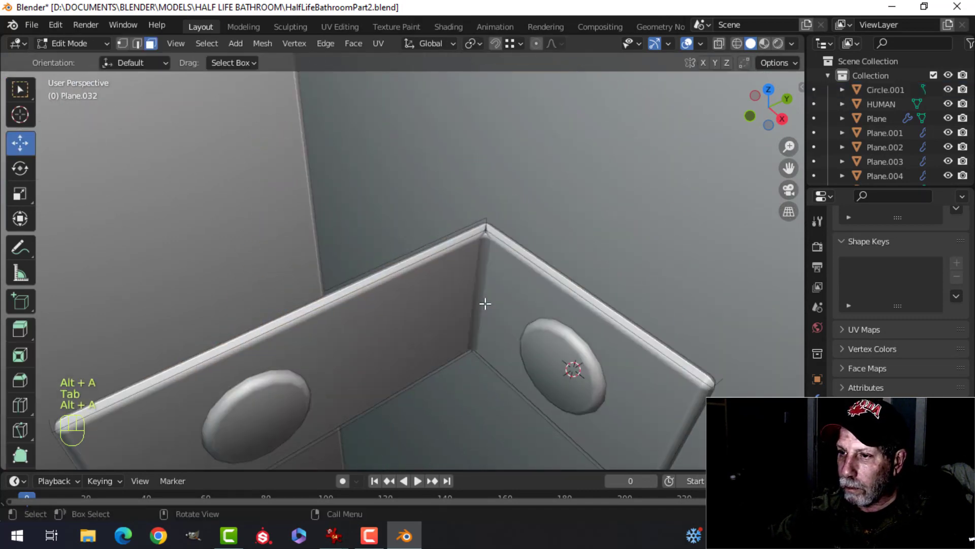
{"action": "scroll", "coordinate": [485, 304], "scroll_direction": "up", "scroll_amount": 2}
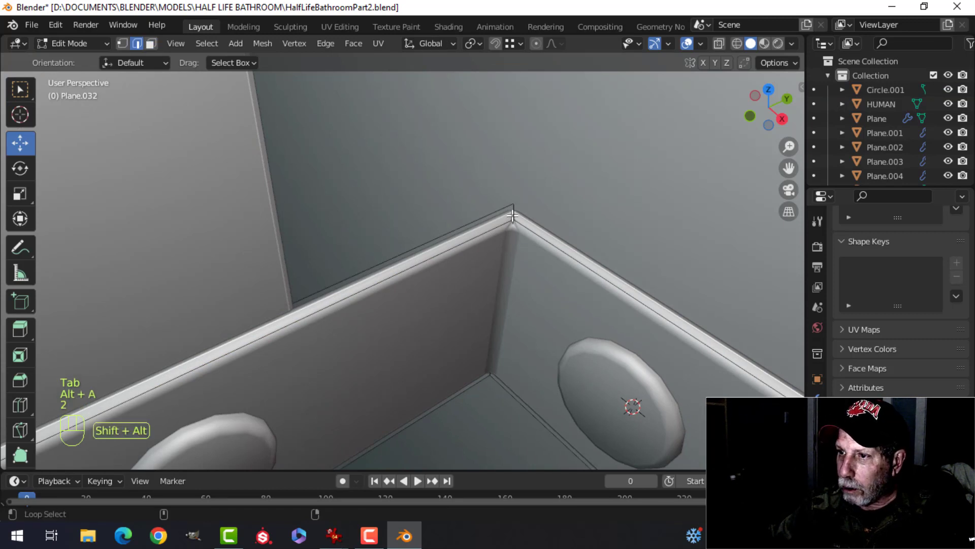
{"action": "key", "text": "ctrl+b"}
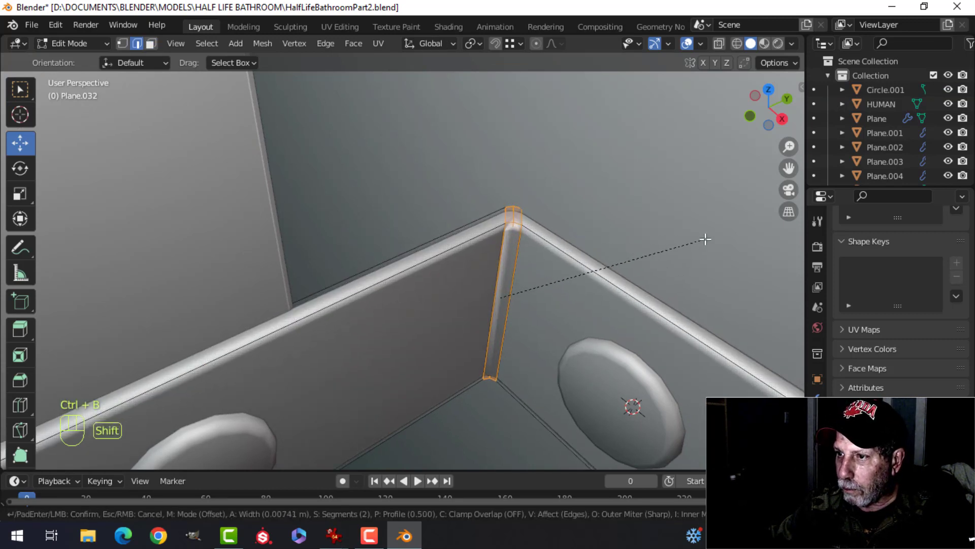
{"action": "scroll", "coordinate": [715, 234], "scroll_direction": "up", "scroll_amount": 2}
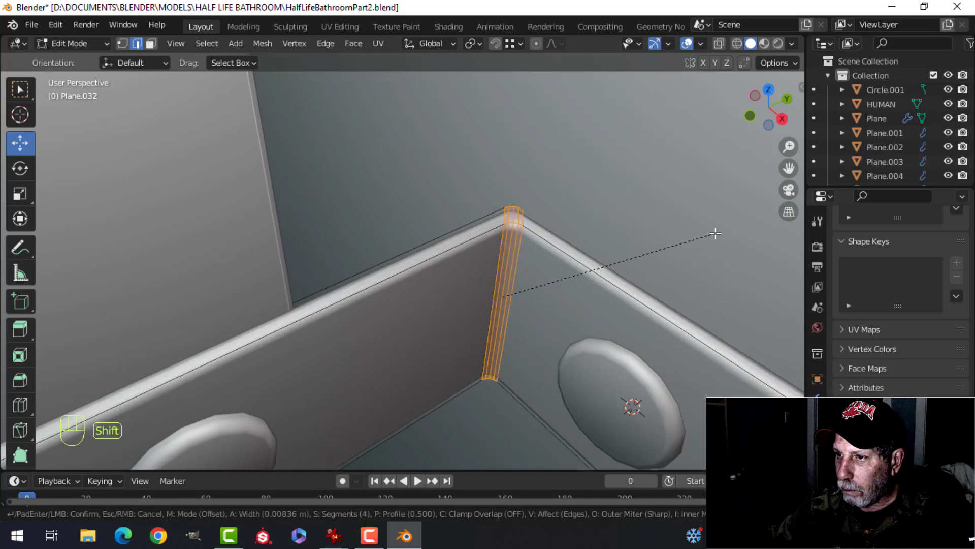
{"action": "left_click", "coordinate": [715, 234]}
{"action": "key", "text": "Tab"}
{"action": "scroll", "coordinate": [490, 309], "scroll_direction": "down", "scroll_amount": 5}
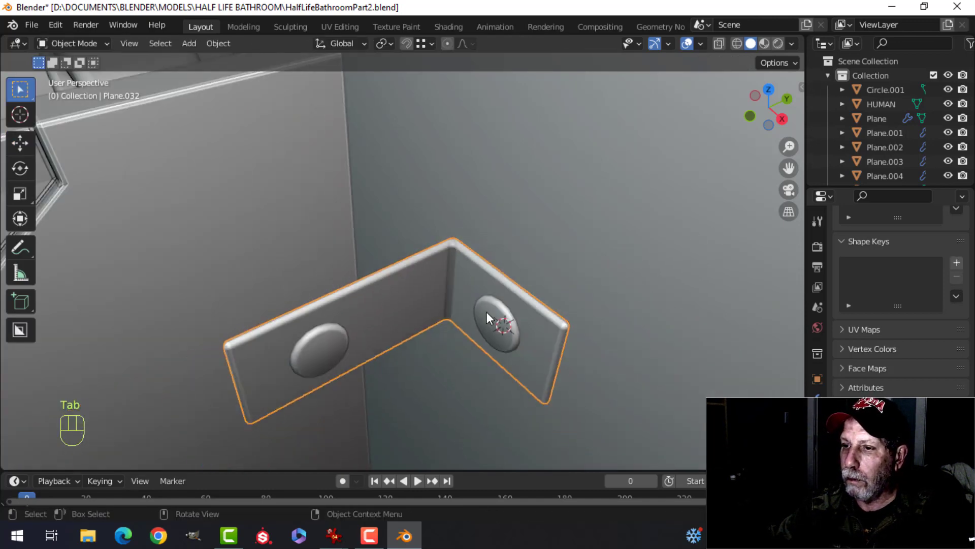
Join the L-shaped bracket and its two round fastener discs into one object
{"action": "middle_click_drag", "start_coordinate": [480, 304], "coordinate": [459, 277]}
{"action": "key", "text": "alt+a"}
{"action": "left_click", "coordinate": [460, 277]}
{"action": "left_click", "coordinate": [510, 288], "text": "shift"}
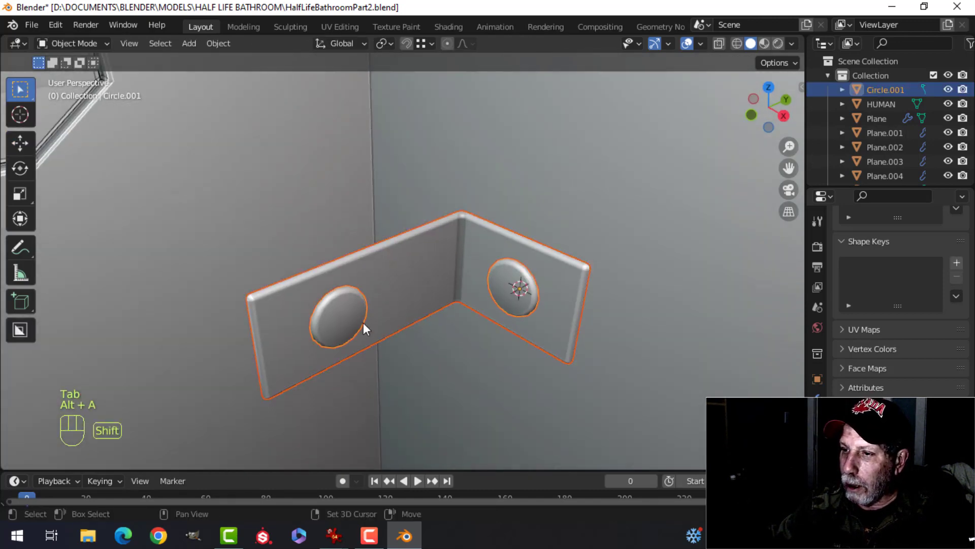
{"action": "key", "text": "ctrl+j"}
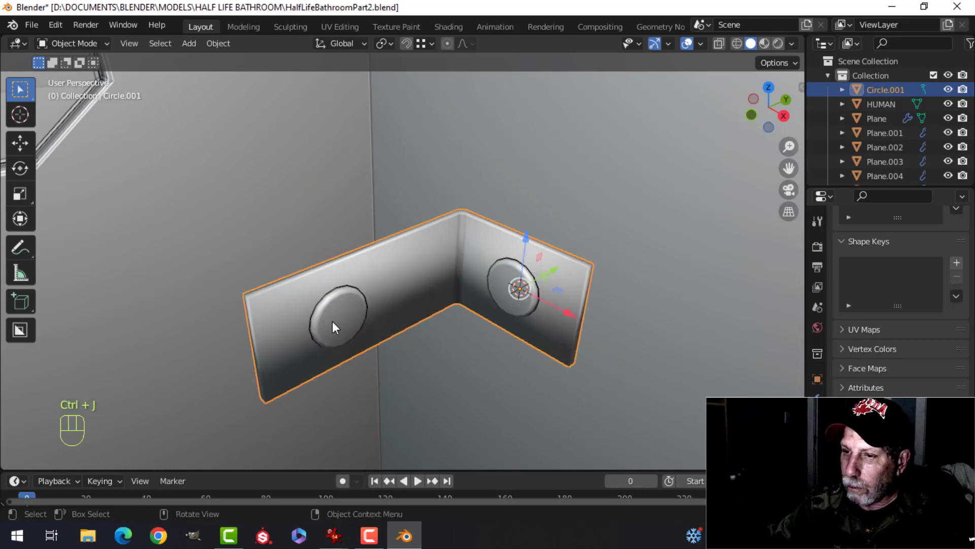
Recalculate the normals outside on all of the joined bracket's geometry
{"action": "key", "text": "Tab"}
{"action": "key", "text": "a"}
{"action": "key", "text": "alt+n"}
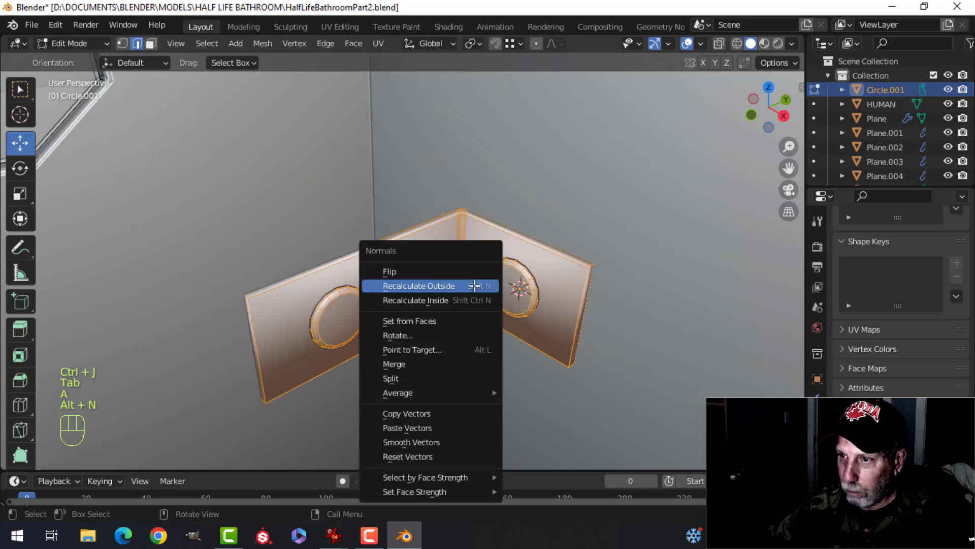
{"action": "left_click", "coordinate": [474, 285]}
{"action": "key", "text": "Tab"}
Add a Weighted Normal modifier to the joined bracket and clear the selection
{"action": "left_click", "coordinate": [817, 398]}
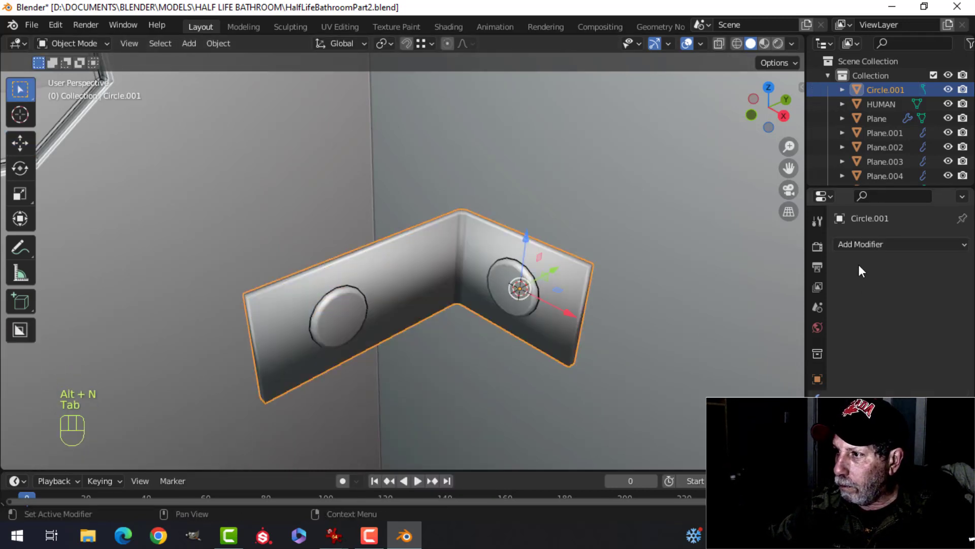
{"action": "left_click", "coordinate": [894, 243]}
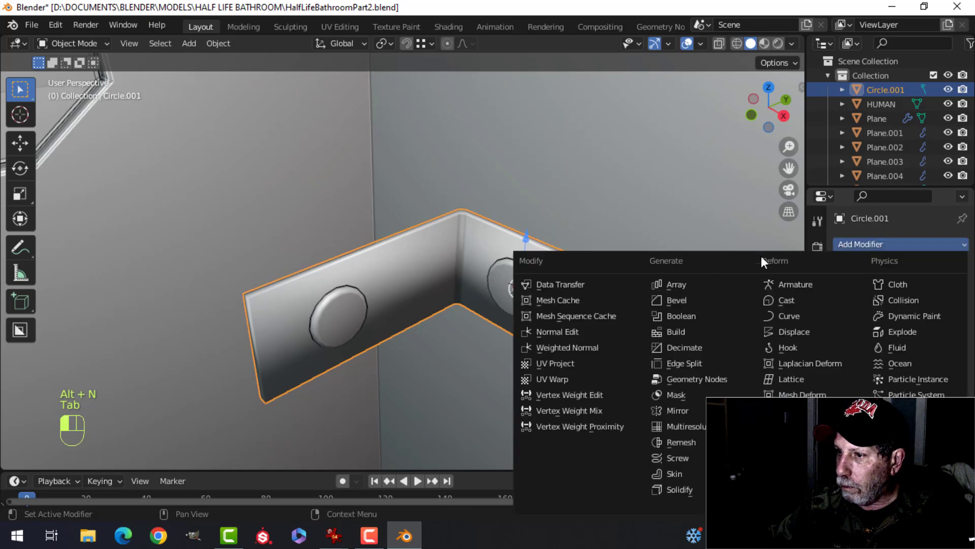
{"action": "left_click", "coordinate": [599, 347]}
{"action": "left_click", "coordinate": [817, 479]}
{"action": "scroll", "coordinate": [873, 437], "scroll_direction": "down", "scroll_amount": 6}
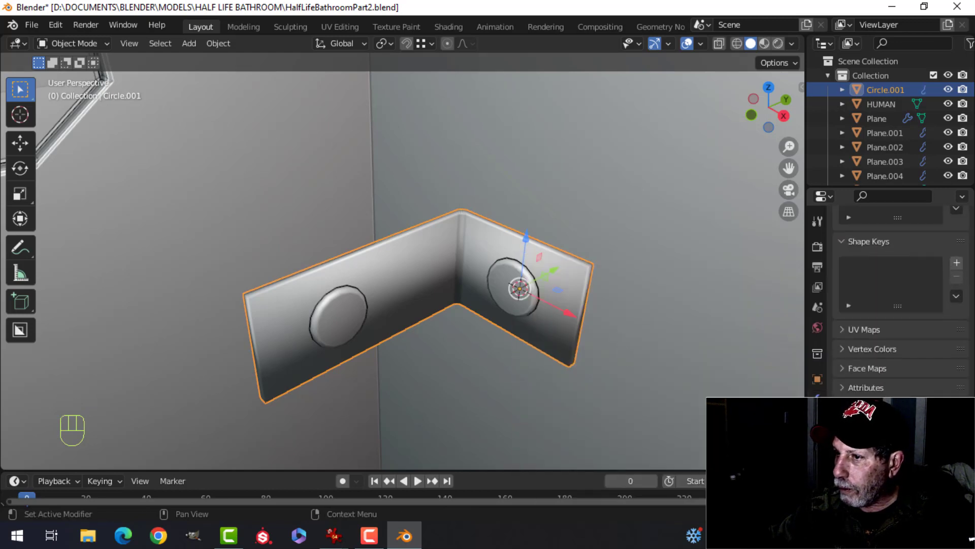
{"action": "key", "text": "alt+a"}
{"action": "scroll", "coordinate": [508, 374], "scroll_direction": "down", "scroll_amount": 5}
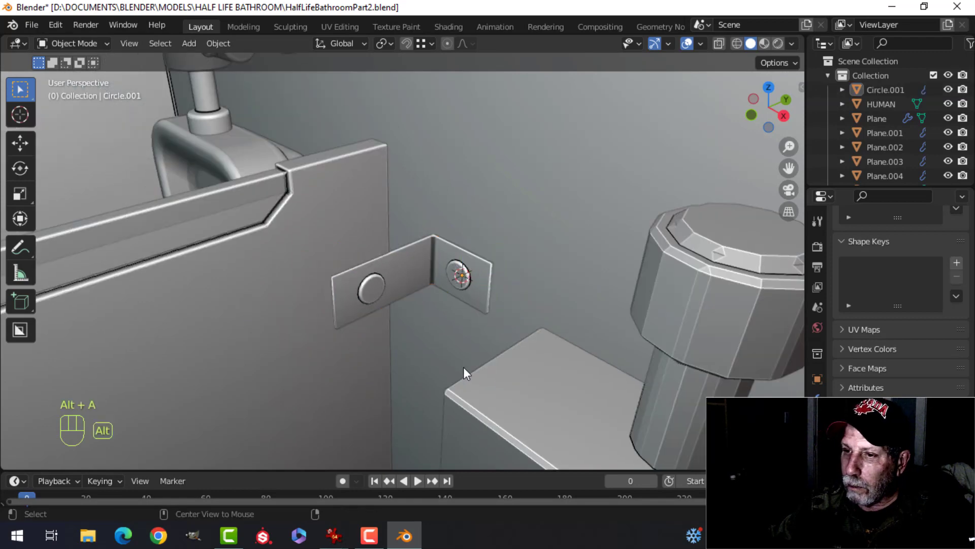
Duplicate the bracket and move the copy straight down along Z to the divider's lower part
{"action": "middle_click_drag", "start_coordinate": [406, 301], "coordinate": [482, 322]}
{"action": "scroll", "coordinate": [482, 322], "scroll_direction": "down", "scroll_amount": 3}
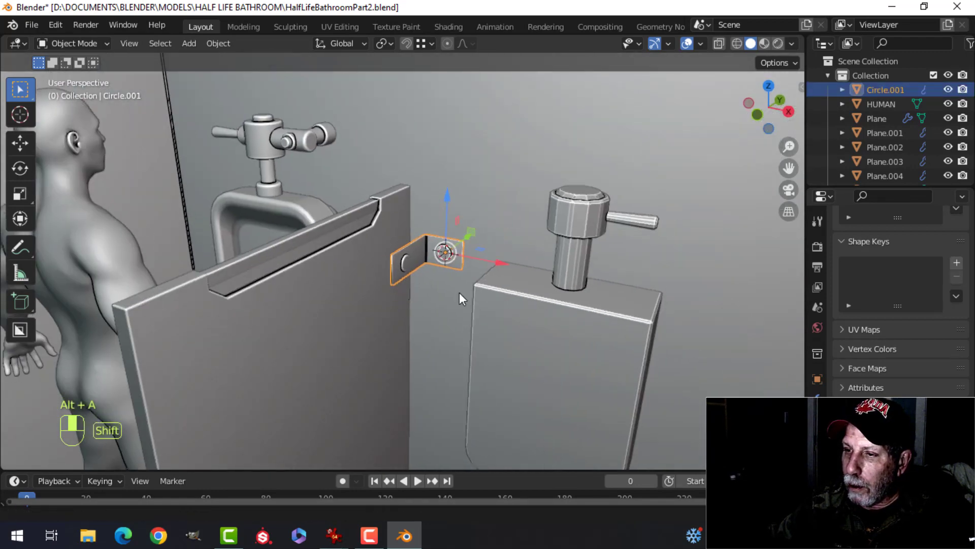
{"action": "middle_click_drag", "start_coordinate": [459, 292], "coordinate": [432, 244], "text": "shift"}
{"action": "middle_click_drag", "start_coordinate": [431, 254], "coordinate": [409, 274]}
{"action": "key", "text": "shift+d"}
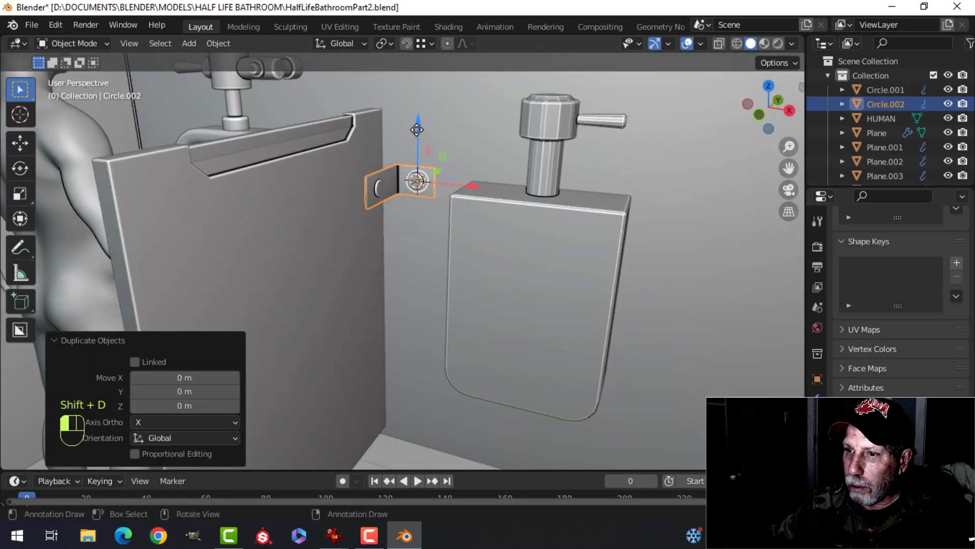
{"action": "key", "text": "z"}
{"action": "left_click_drag", "start_coordinate": [411, 300], "coordinate": [410, 301]}
{"action": "key", "text": "alt+a"}
Select the upper and lower brackets and join them into one object
{"action": "mouse_move", "coordinate": [326, 295]}
{"action": "middle_mouse_down"}
{"action": "mouse_move", "coordinate": [367, 274]}
{"action": "mouse_move", "coordinate": [318, 297]}
{"action": "mouse_move", "coordinate": [329, 299]}
{"action": "middle_mouse_up"}
{"action": "scroll", "coordinate": [377, 274], "scroll_direction": "up", "scroll_amount": 3}
{"action": "middle_click_drag", "start_coordinate": [378, 275], "coordinate": [387, 301]}
{"action": "left_click", "coordinate": [315, 191]}
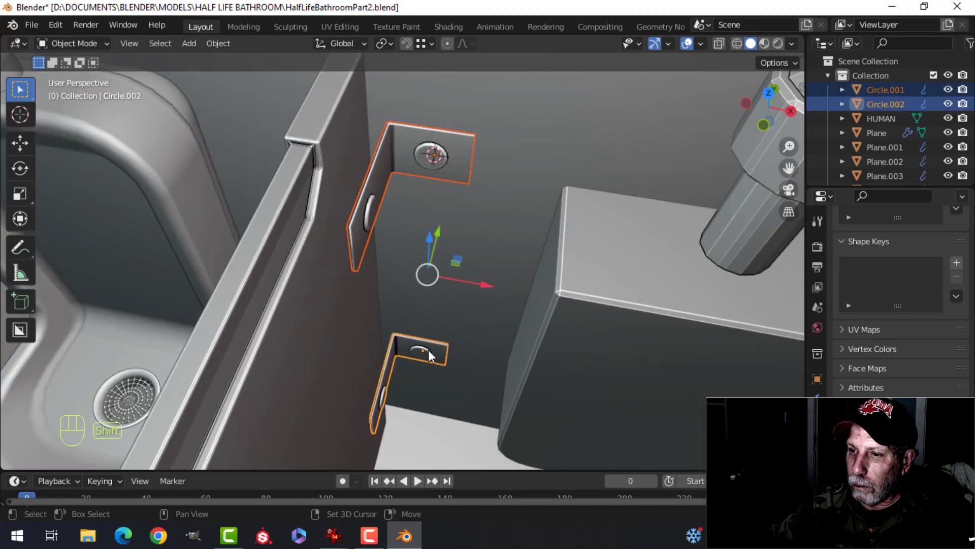
{"action": "middle_click_drag", "start_coordinate": [428, 349], "coordinate": [359, 318]}
{"action": "key", "text": "ctrl+j"}
Snap the 3D cursor to the centre of the divider panel's full geometry
{"action": "left_click", "coordinate": [358, 318]}
{"action": "key", "text": "Tab"}
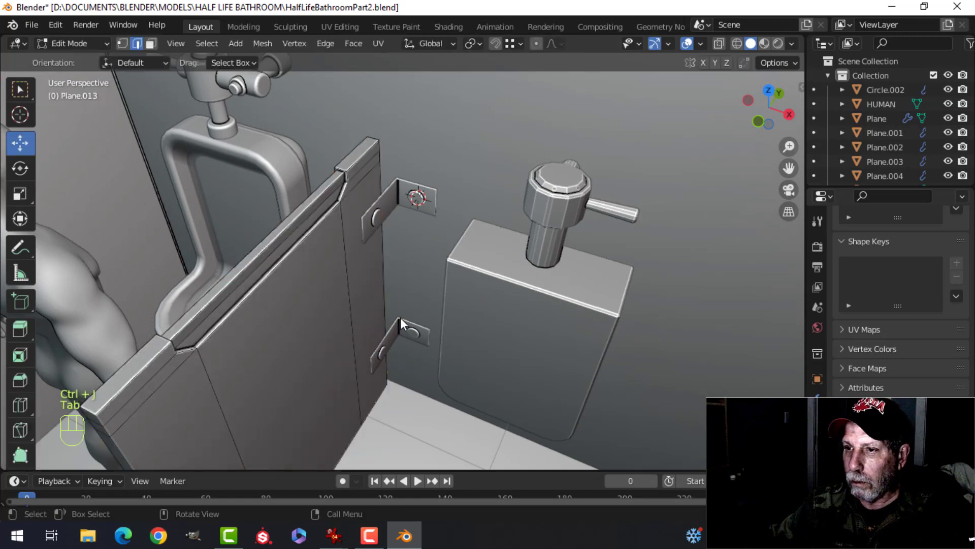
{"action": "key", "text": "a"}
{"action": "key", "text": "shift+s"}
{"action": "left_click", "coordinate": [398, 399]}
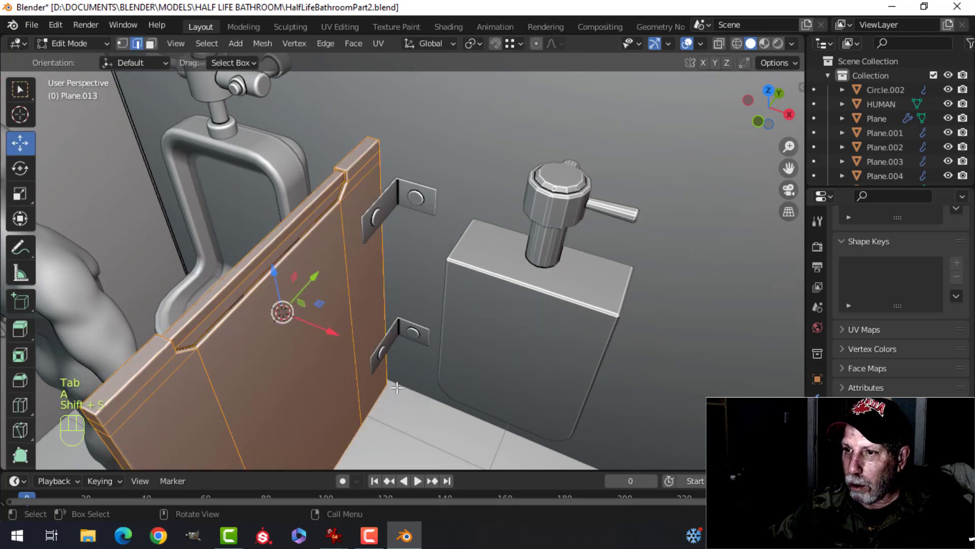
{"action": "key", "text": "Tab"}
Set the joined brackets' origin to the 3D cursor at the divider's centre
{"action": "middle_click_drag", "start_coordinate": [431, 237], "coordinate": [335, 130]}
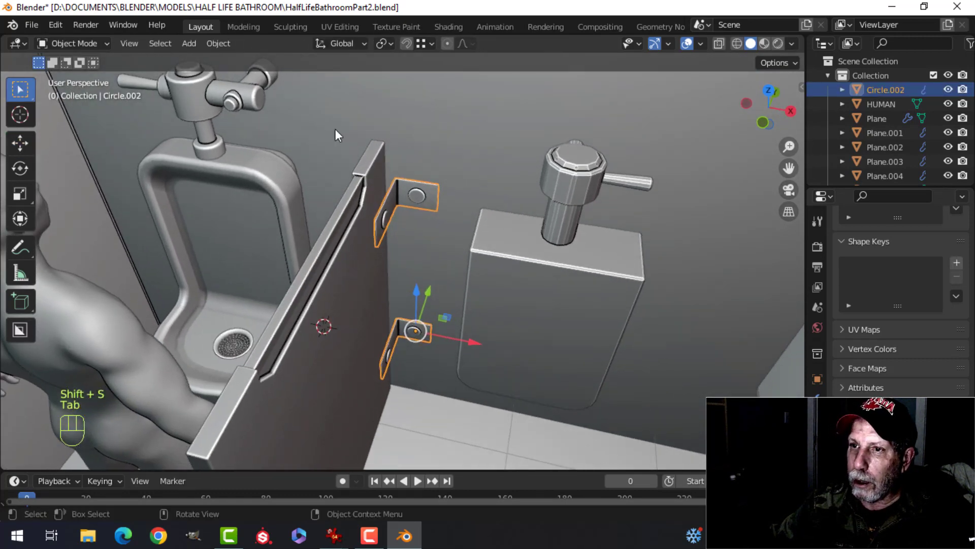
{"action": "left_click", "coordinate": [214, 44]}
{"action": "mouse_move", "coordinate": [269, 74]}
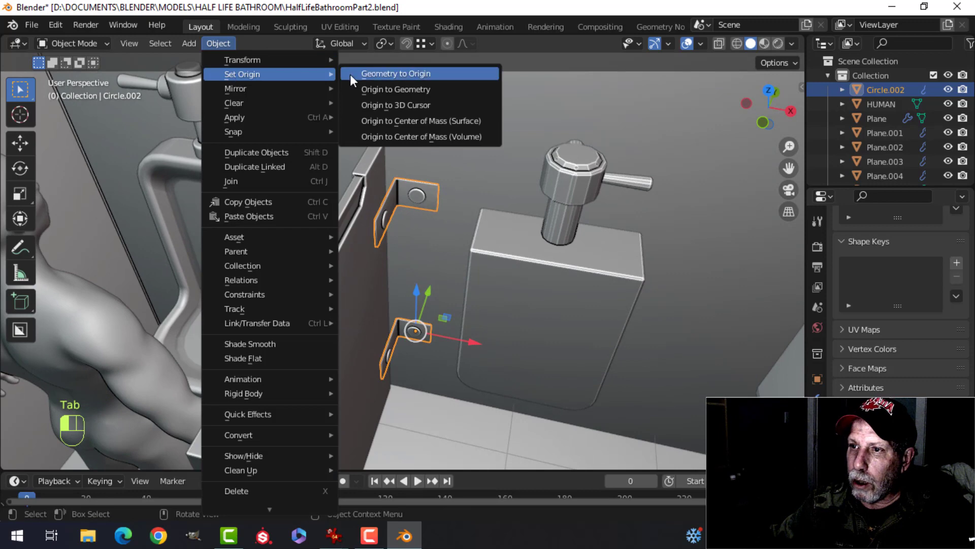
{"action": "left_click", "coordinate": [370, 105]}
Add a Mirror modifier to the brackets so they repeat on the divider's other side
{"action": "left_click", "coordinate": [818, 397]}
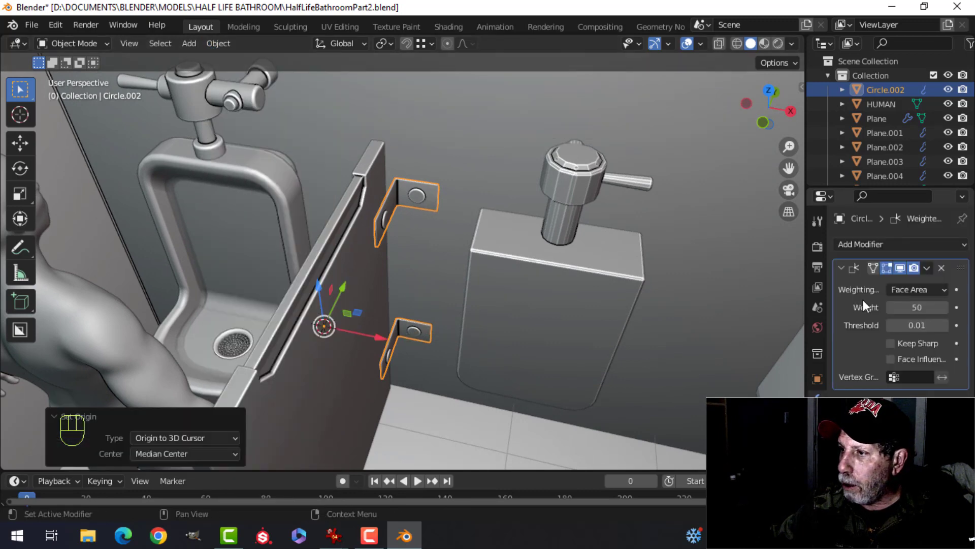
{"action": "left_click", "coordinate": [875, 245]}
{"action": "left_click", "coordinate": [678, 411]}
{"action": "middle_click_drag", "start_coordinate": [498, 319], "coordinate": [367, 284]}
{"action": "key", "text": "alt+a"}
In wireframe, move the divider panel's front end along Y toward the wall to shorten it, and return to solid shading
{"action": "left_click", "coordinate": [334, 248]}
{"action": "key", "text": "Tab"}
{"action": "key", "text": "alt+a"}
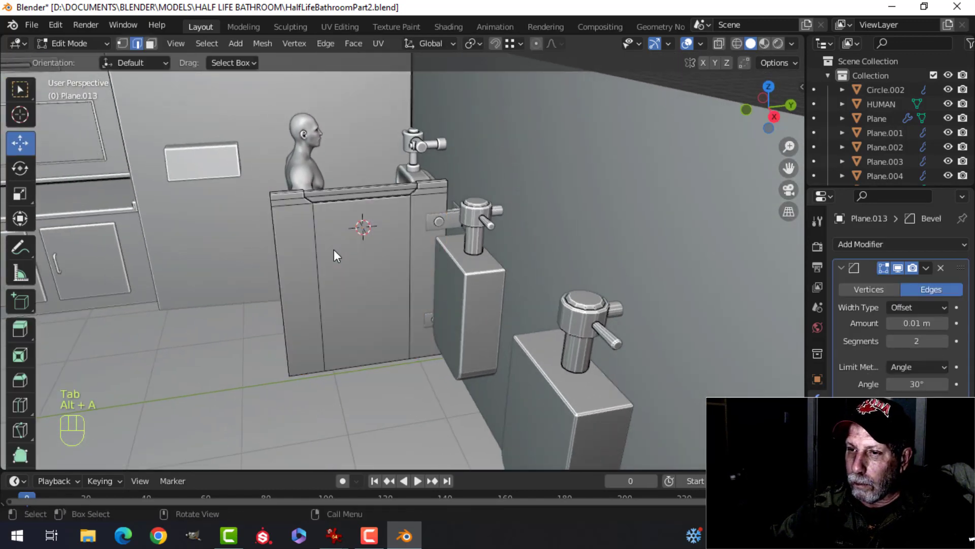
{"action": "key", "text": "z"}
{"action": "left_click", "coordinate": [237, 234]}
{"action": "key", "text": "b"}
{"action": "left_click_drag", "start_coordinate": [246, 148], "coordinate": [362, 413]}
{"action": "left_click_drag", "start_coordinate": [362, 228], "coordinate": [412, 242]}
{"action": "key", "text": "alt+a"}
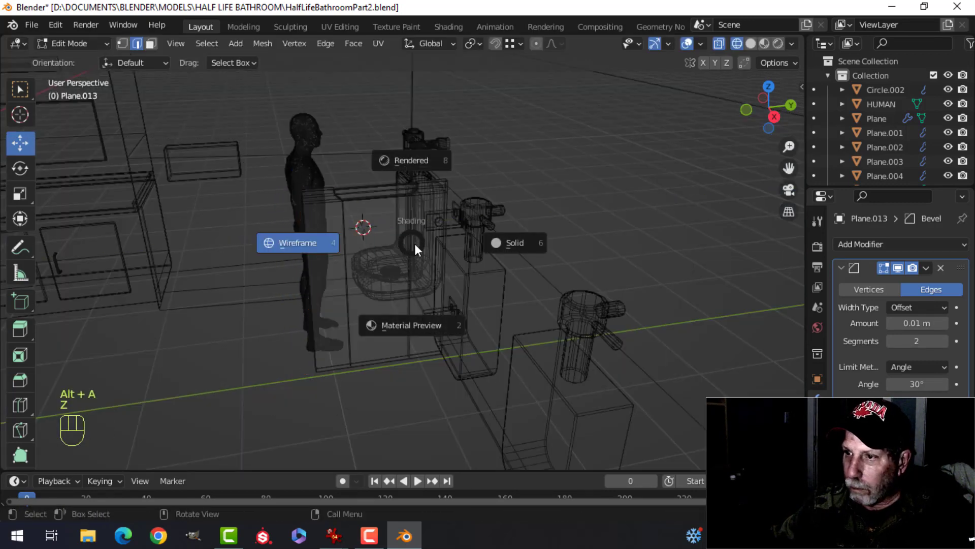
{"action": "left_click", "coordinate": [495, 243]}
{"action": "key", "text": "Tab"}
Delete the two blocky placeholder urinals from the wall and hide the human figure
{"action": "scroll", "coordinate": [397, 255], "scroll_direction": "down", "scroll_amount": 4}
{"action": "key", "text": "alt+a"}
{"action": "middle_click_drag", "start_coordinate": [397, 255], "coordinate": [488, 272]}
{"action": "scroll", "coordinate": [461, 272], "scroll_direction": "up", "scroll_amount": 3}
{"action": "scroll", "coordinate": [435, 259], "scroll_direction": "up", "scroll_amount": 4}
{"action": "left_click", "coordinate": [458, 193]}
{"action": "key", "text": "alt+a"}
{"action": "scroll", "coordinate": [453, 289], "scroll_direction": "down", "scroll_amount": 3}
{"action": "left_click", "coordinate": [489, 272]}
{"action": "left_click", "coordinate": [579, 274]}
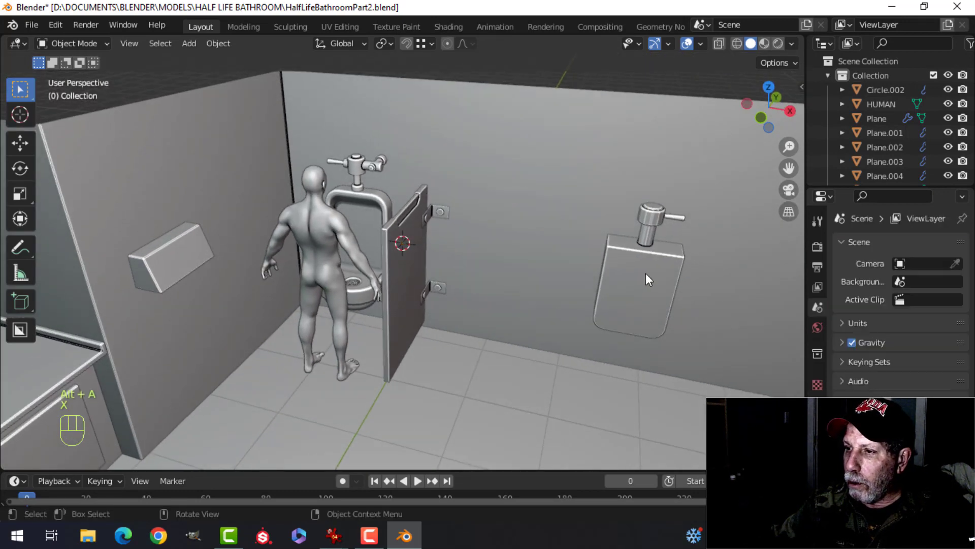
{"action": "left_click", "coordinate": [645, 273]}
{"action": "key", "text": "x"}
{"action": "left_click", "coordinate": [645, 273]}
{"action": "left_click", "coordinate": [332, 245]}
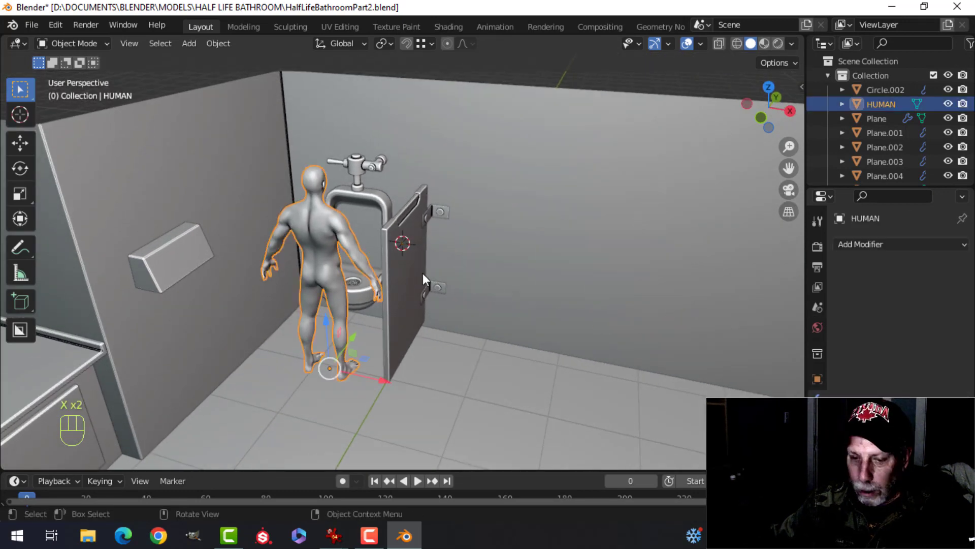
{"action": "key", "text": "h"}
Move the divider panel and its brackets into the Urinal collection
{"action": "mouse_move", "coordinate": [423, 273]}
{"action": "middle_mouse_down"}
{"action": "mouse_move", "coordinate": [398, 273]}
{"action": "mouse_move", "coordinate": [402, 254]}
{"action": "mouse_move", "coordinate": [388, 272]}
{"action": "mouse_move", "coordinate": [321, 267]}
{"action": "mouse_move", "coordinate": [435, 287]}
{"action": "middle_mouse_up"}
{"action": "scroll", "coordinate": [327, 267], "scroll_direction": "up", "scroll_amount": 1}
{"action": "scroll", "coordinate": [447, 267], "scroll_direction": "up", "scroll_amount": 4}
{"action": "middle_click_drag", "start_coordinate": [461, 243], "coordinate": [418, 274], "text": "shift"}
{"action": "left_click", "coordinate": [461, 227]}
{"action": "left_click", "coordinate": [330, 322], "text": "shift"}
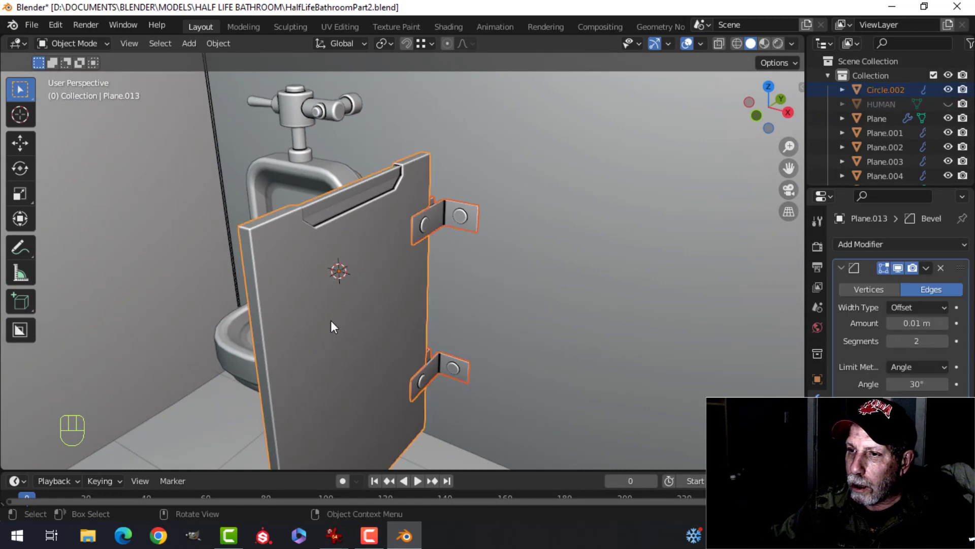
{"action": "middle_click_drag", "start_coordinate": [331, 322], "coordinate": [456, 311]}
{"action": "key", "text": "m"}
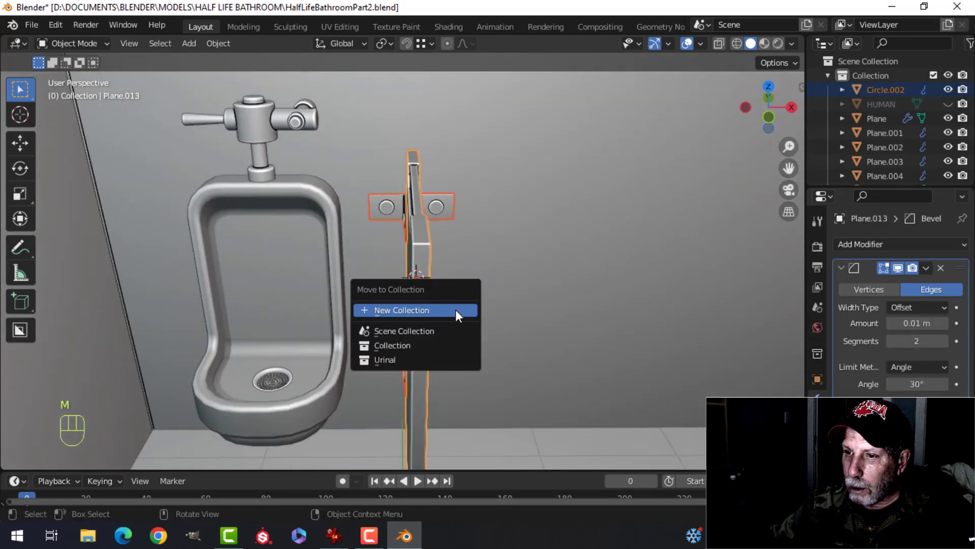
{"action": "left_click", "coordinate": [413, 357]}
Select all objects in the Urinal collection and, from the front view, duplicate them about 1.935 m along X
{"action": "scroll", "coordinate": [469, 303], "scroll_direction": "down", "scroll_amount": 4}
{"action": "scroll", "coordinate": [546, 290], "scroll_direction": "down", "scroll_amount": 5}
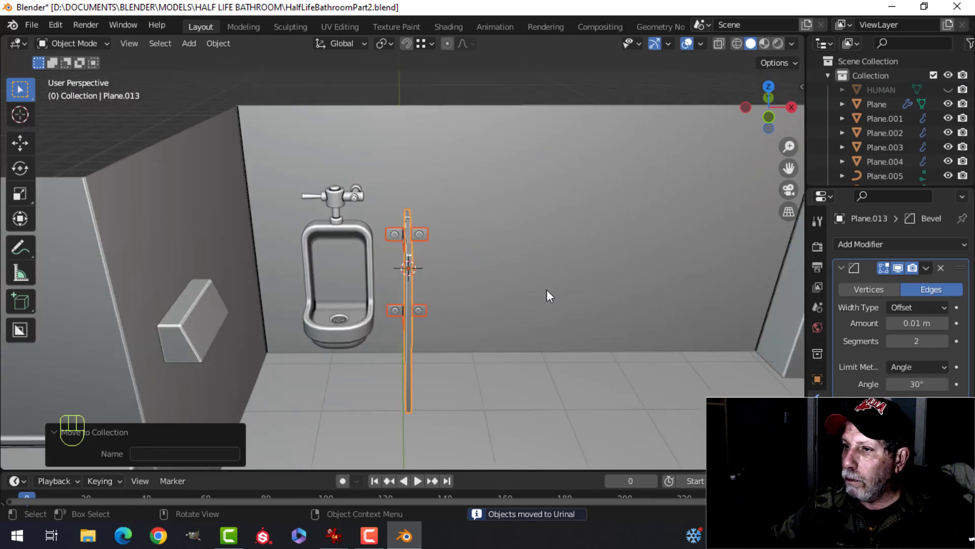
{"action": "scroll", "coordinate": [736, 181], "scroll_direction": "up", "scroll_amount": 4}
{"action": "left_click", "coordinate": [829, 77]}
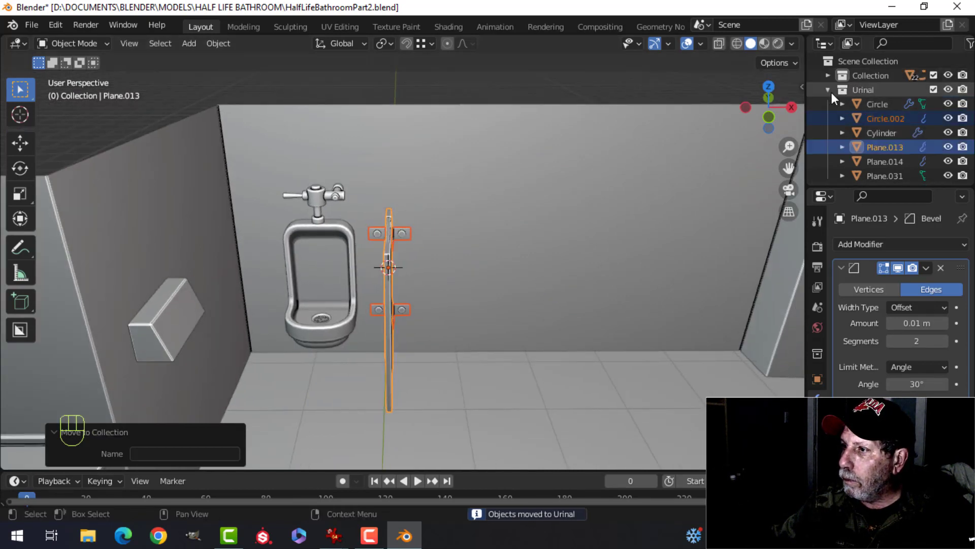
{"action": "left_click", "coordinate": [829, 91]}
{"action": "right_click", "coordinate": [861, 91]}
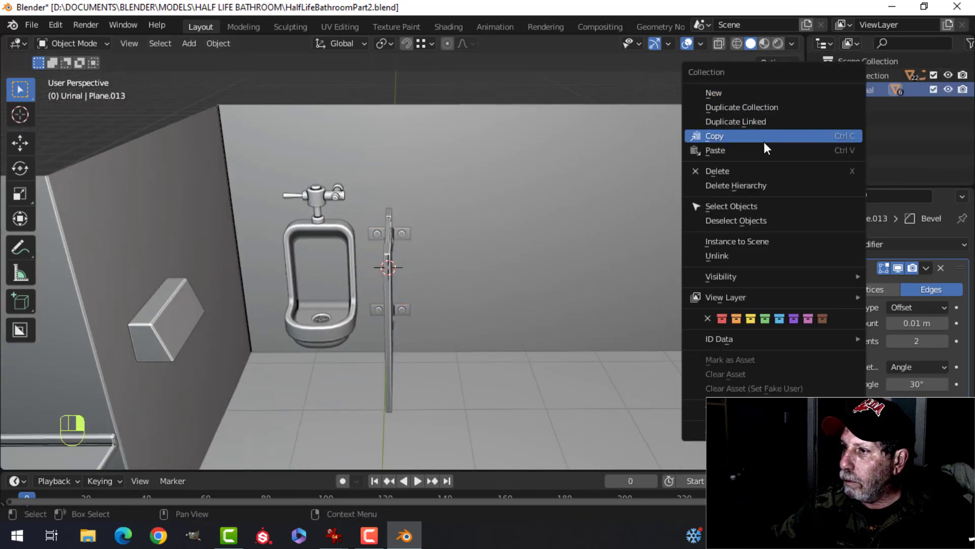
{"action": "left_click", "coordinate": [751, 206]}
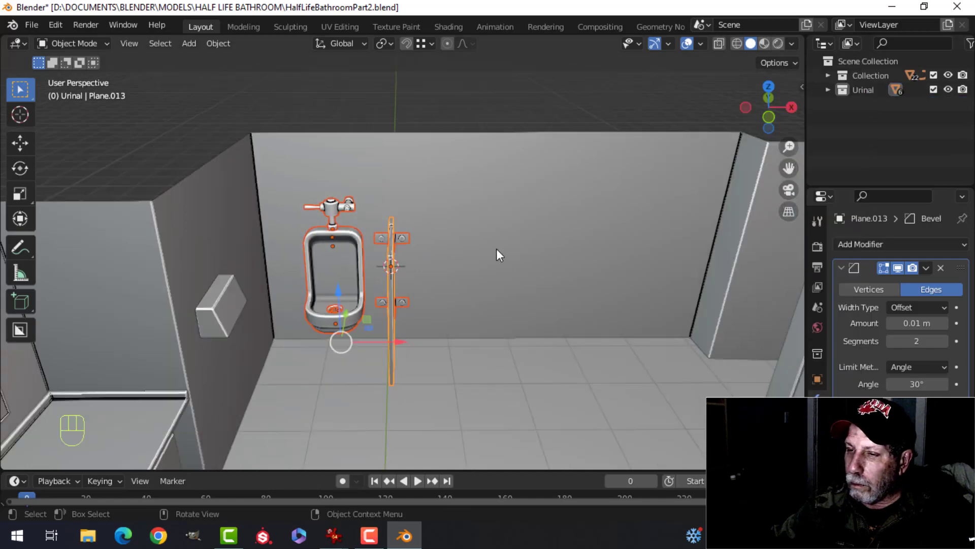
{"action": "middle_click_drag", "start_coordinate": [495, 248], "coordinate": [463, 214]}
{"action": "key", "text": "KP_1"}
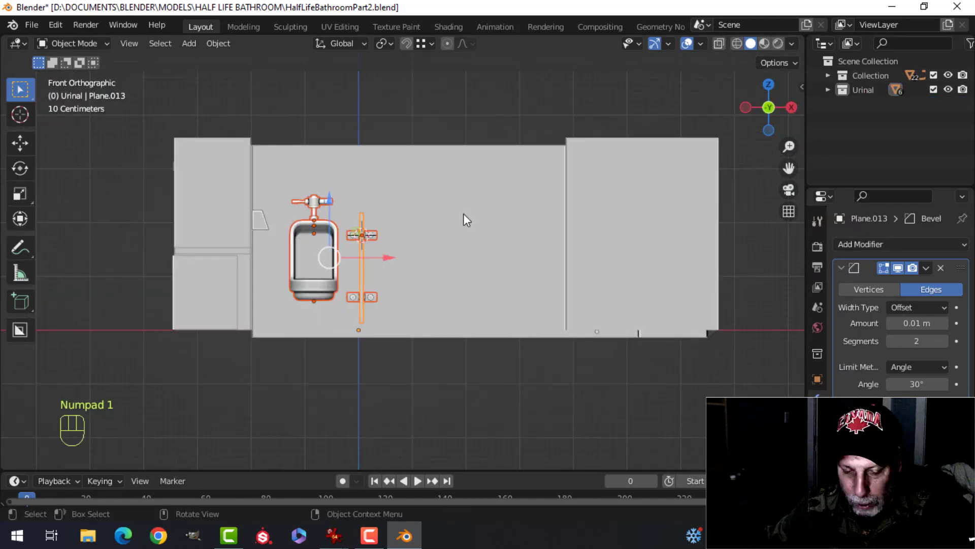
{"action": "key", "text": "shift+d"}
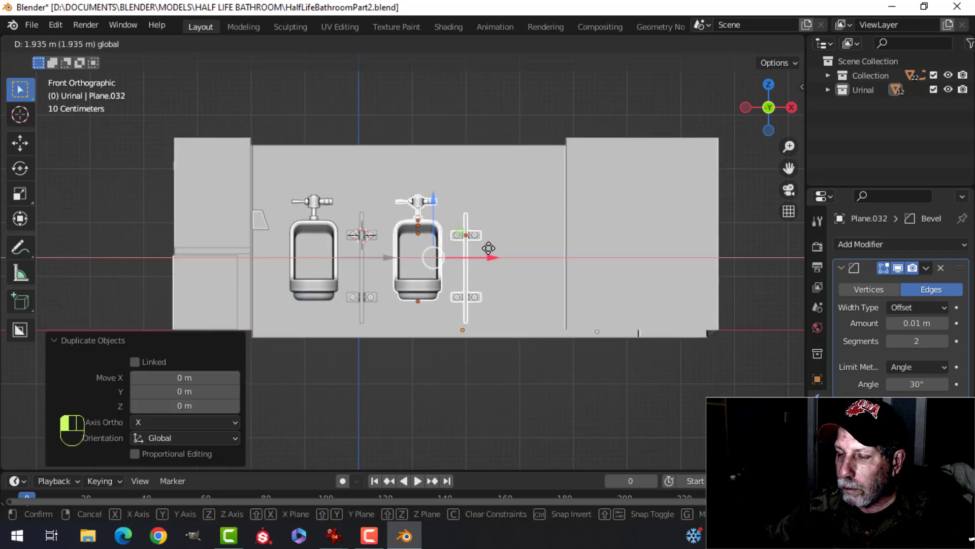
{"action": "left_click", "coordinate": [488, 247]}
Duplicate the second urinal with its divider about 1.985 m along X as a third set, and clear the selection
{"action": "middle_click_drag", "start_coordinate": [483, 217], "coordinate": [411, 265]}
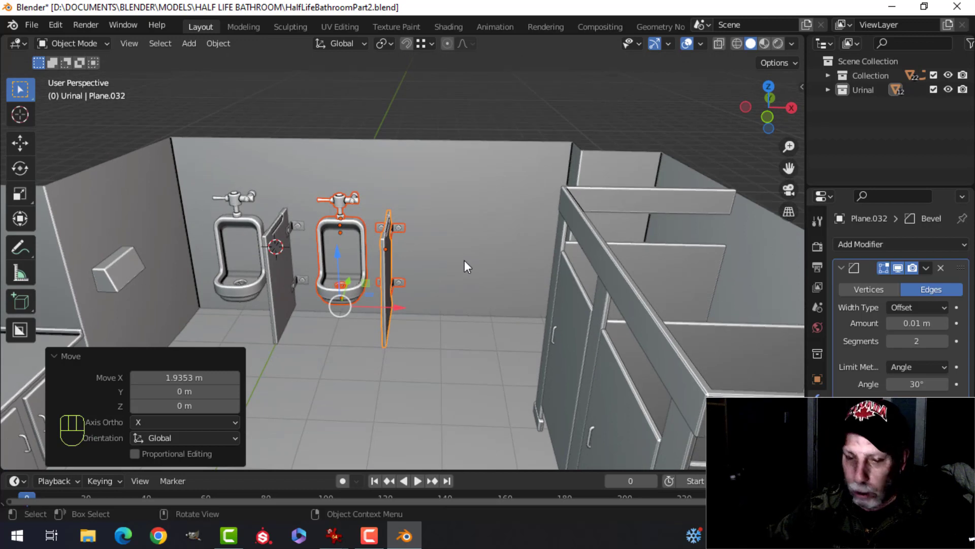
{"action": "key", "text": "shift+d"}
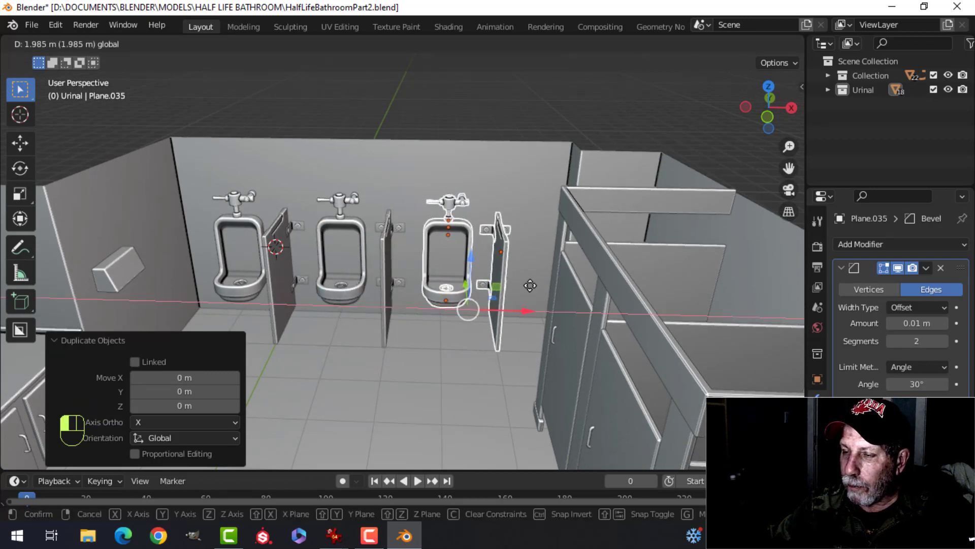
{"action": "left_click_drag", "start_coordinate": [531, 286], "coordinate": [531, 285]}
{"action": "middle_click_drag", "start_coordinate": [469, 298], "coordinate": [445, 290]}
{"action": "key", "text": "alt+a"}
Turn on the Face Orientation overlay to check the normals of the urinals and dividers
{"action": "scroll", "coordinate": [483, 279], "scroll_direction": "up", "scroll_amount": 2}
{"action": "left_click", "coordinate": [700, 45]}
{"action": "left_click", "coordinate": [657, 303]}
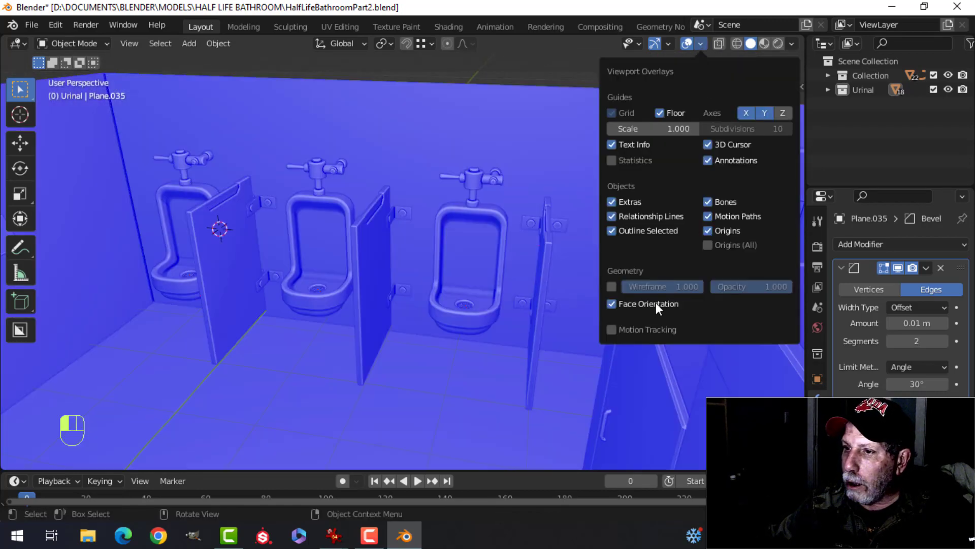
Turn off the Face Orientation overlay and set the viewport shading's Cavity type to Both
{"action": "left_click", "coordinate": [656, 303]}
{"action": "mouse_move", "coordinate": [584, 300]}
{"action": "middle_mouse_down"}
{"action": "mouse_move", "coordinate": [551, 297]}
{"action": "mouse_move", "coordinate": [579, 284]}
{"action": "middle_mouse_up"}
{"action": "left_click", "coordinate": [791, 43]}
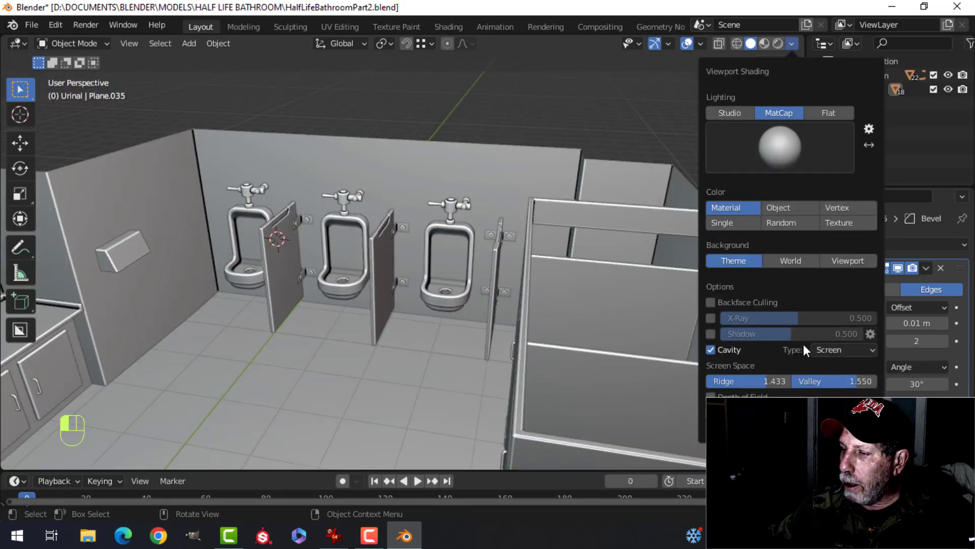
{"action": "left_click", "coordinate": [825, 349]}
{"action": "left_click", "coordinate": [829, 396]}
Examine the three urinals, divider panels and wall brackets from several angles, both close up and within the whole room
{"action": "scroll", "coordinate": [454, 283], "scroll_direction": "up", "scroll_amount": 2}
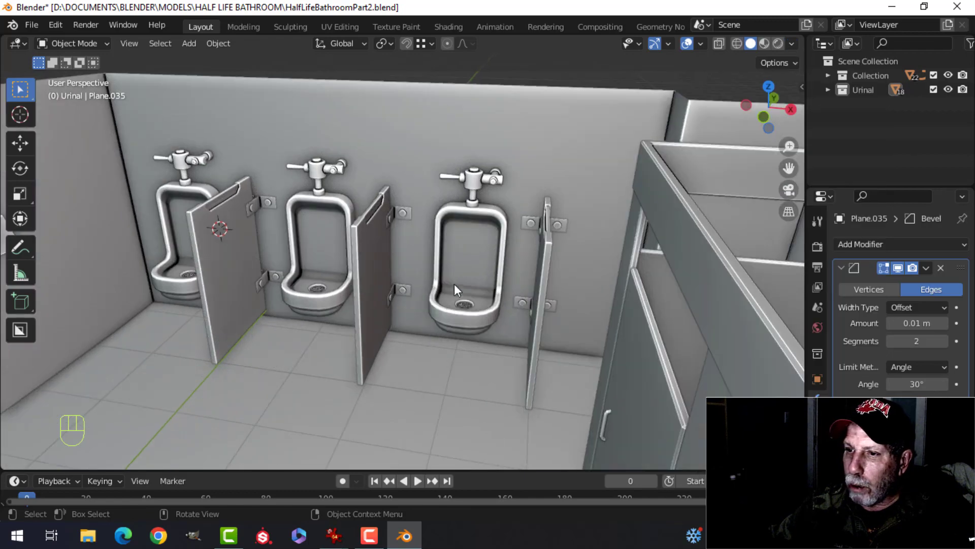
{"action": "middle_click_drag", "start_coordinate": [454, 283], "coordinate": [562, 255]}
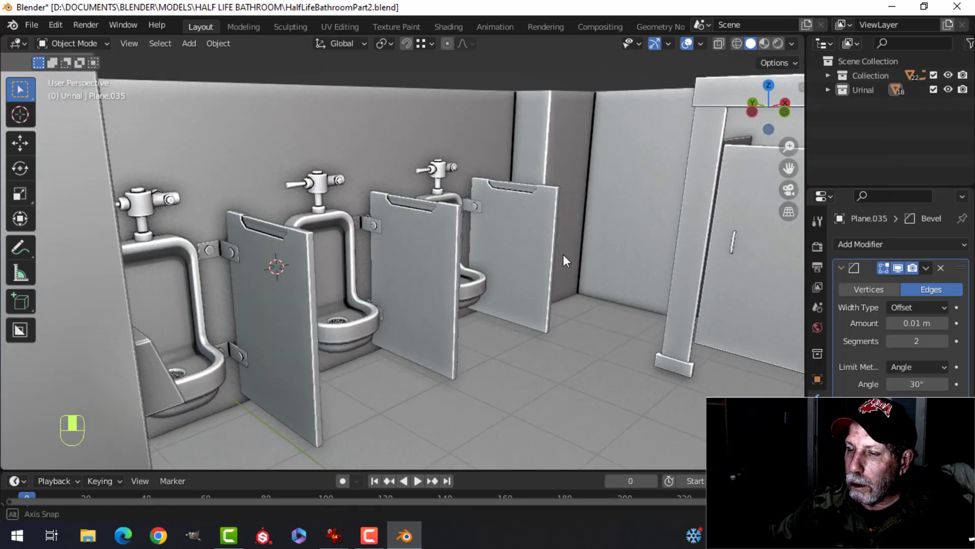
{"action": "scroll", "coordinate": [458, 271], "scroll_direction": "up", "scroll_amount": 2}
{"action": "middle_click_drag", "start_coordinate": [458, 271], "coordinate": [496, 300]}
{"action": "scroll", "coordinate": [455, 269], "scroll_direction": "down", "scroll_amount": 2}
{"action": "scroll", "coordinate": [496, 299], "scroll_direction": "up", "scroll_amount": 2}
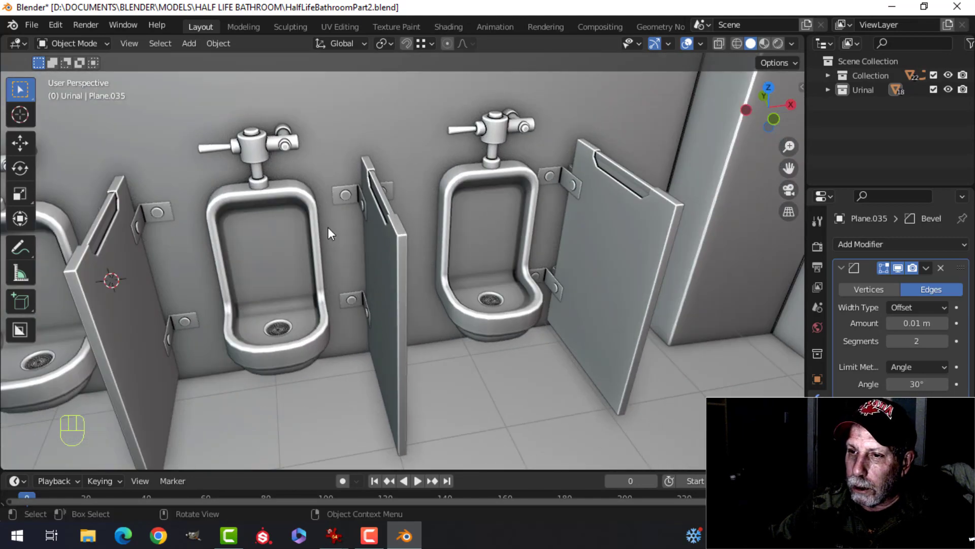
{"action": "scroll", "coordinate": [327, 229], "scroll_direction": "down", "scroll_amount": 2}
{"action": "middle_click_drag", "start_coordinate": [327, 229], "coordinate": [353, 214]}
{"action": "scroll", "coordinate": [308, 219], "scroll_direction": "up", "scroll_amount": 2}
{"action": "scroll", "coordinate": [315, 230], "scroll_direction": "down", "scroll_amount": 1}
{"action": "scroll", "coordinate": [319, 246], "scroll_direction": "up", "scroll_amount": 3}
{"action": "scroll", "coordinate": [350, 254], "scroll_direction": "down", "scroll_amount": 3}
{"action": "mouse_move", "coordinate": [349, 254]}
{"action": "middle_mouse_down", "text": "shift"}
{"action": "mouse_move", "coordinate": [367, 255]}
{"action": "mouse_move", "coordinate": [337, 252]}
{"action": "mouse_move", "coordinate": [395, 262]}
{"action": "mouse_move", "coordinate": [319, 292]}
{"action": "mouse_move", "coordinate": [305, 258]}
{"action": "mouse_move", "coordinate": [341, 258]}
{"action": "middle_mouse_up", "text": "shift"}
{"action": "scroll", "coordinate": [315, 254], "scroll_direction": "up", "scroll_amount": 2}
{"action": "scroll", "coordinate": [395, 263], "scroll_direction": "down", "scroll_amount": 1}
{"action": "scroll", "coordinate": [319, 292], "scroll_direction": "down", "scroll_amount": 2}
{"action": "scroll", "coordinate": [316, 285], "scroll_direction": "up", "scroll_amount": 1}
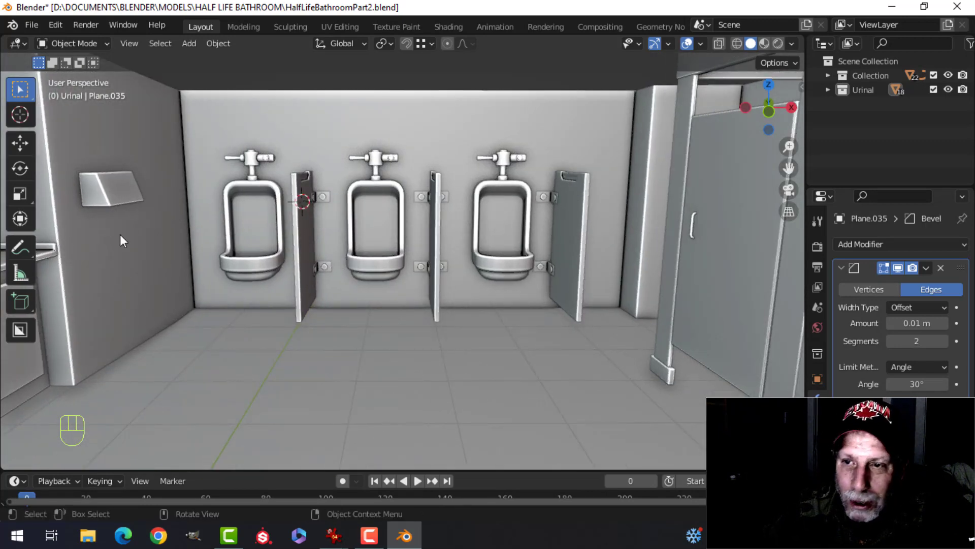
{"action": "scroll", "coordinate": [138, 213], "scroll_direction": "down", "scroll_amount": 1}
{"action": "scroll", "coordinate": [220, 213], "scroll_direction": "up", "scroll_amount": 3}
{"action": "middle_click_drag", "start_coordinate": [221, 212], "coordinate": [230, 242], "text": "shift"}
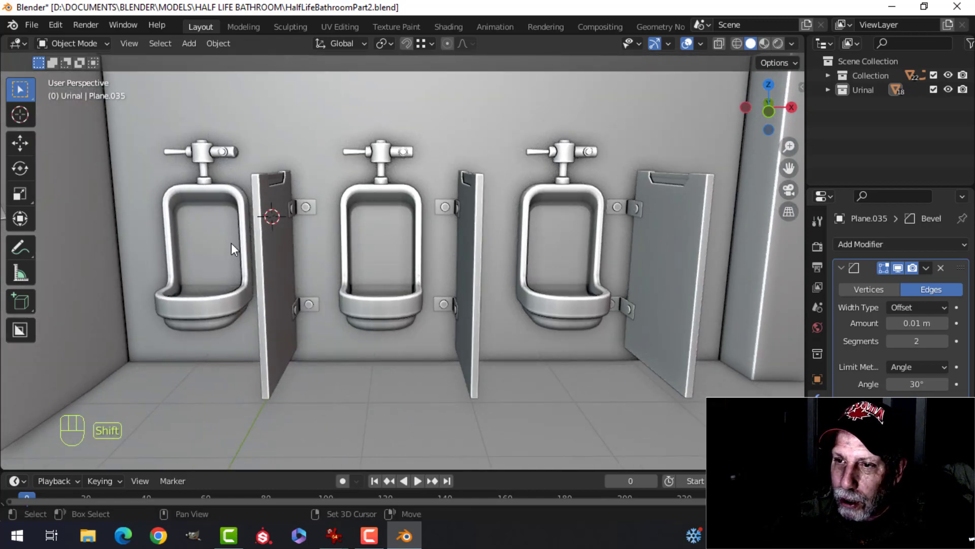
{"action": "middle_click_drag", "start_coordinate": [165, 231], "coordinate": [259, 285]}
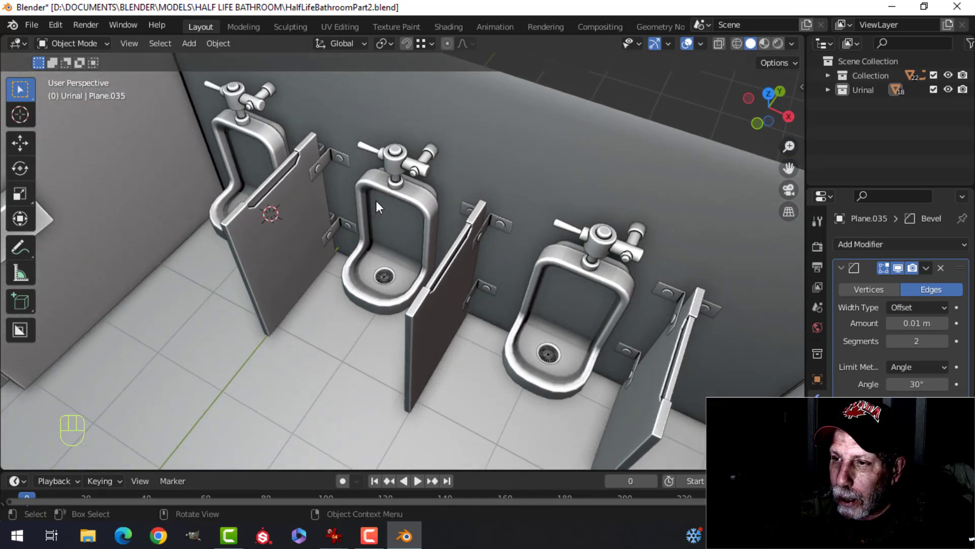
{"action": "scroll", "coordinate": [376, 201], "scroll_direction": "up", "scroll_amount": 3}
{"action": "middle_click_drag", "start_coordinate": [376, 200], "coordinate": [393, 236], "text": "shift"}
{"action": "scroll", "coordinate": [318, 324], "scroll_direction": "up", "scroll_amount": 3}
Save the bathroom scene to its existing file, HalfLifeBathroomPart2.blend
{"action": "scroll", "coordinate": [353, 213], "scroll_direction": "down", "scroll_amount": 5}
{"action": "scroll", "coordinate": [376, 307], "scroll_direction": "down", "scroll_amount": 4}
{"action": "scroll", "coordinate": [351, 233], "scroll_direction": "down", "scroll_amount": 3}
{"action": "key", "text": "ctrl+s"}
{"action": "scroll", "coordinate": [343, 234], "scroll_direction": "down", "scroll_amount": 1}
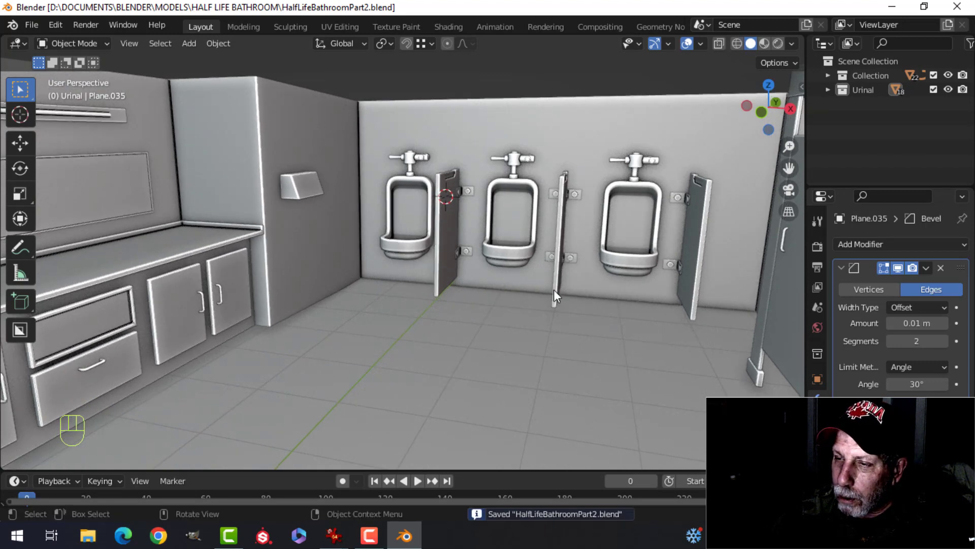